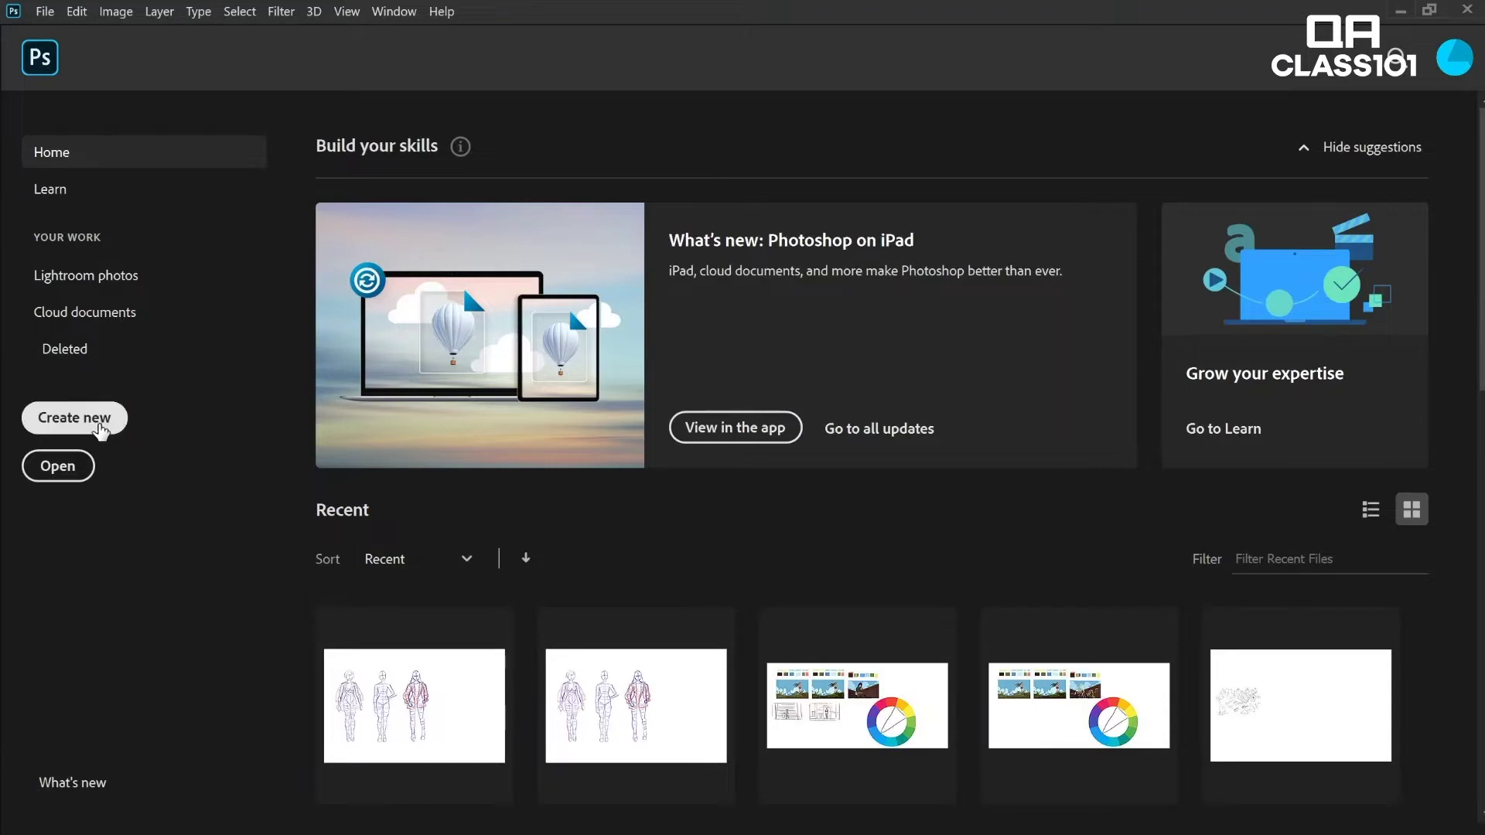
# Step: Create a white 1920 x 1080 px document at 72 ppi with an artboard
pyautogui.click(89, 422)
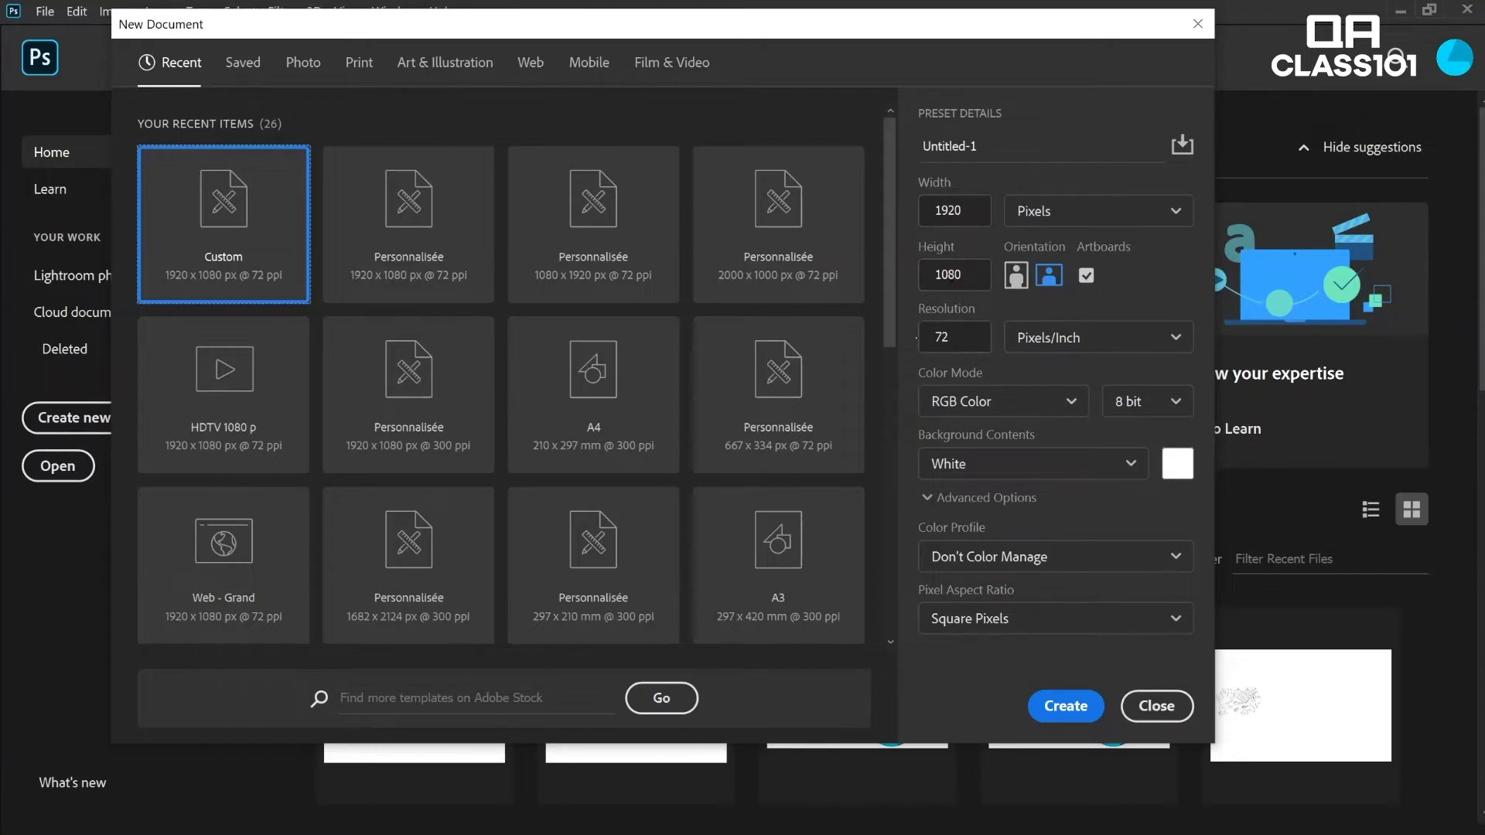
pyautogui.click(1066, 707)
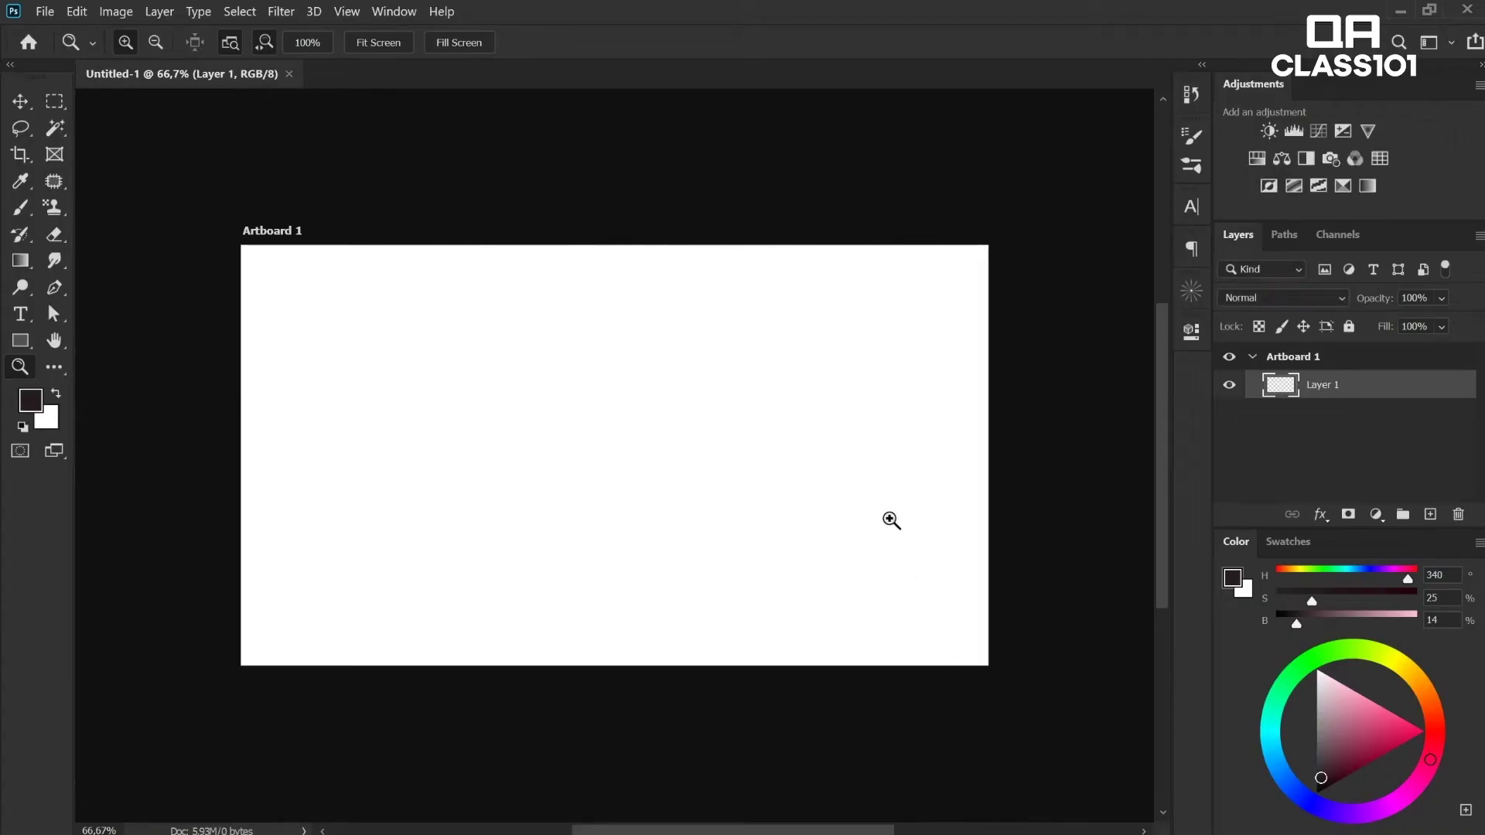
pyautogui.moveTo(889, 435); pyautogui.dragTo(900, 430)
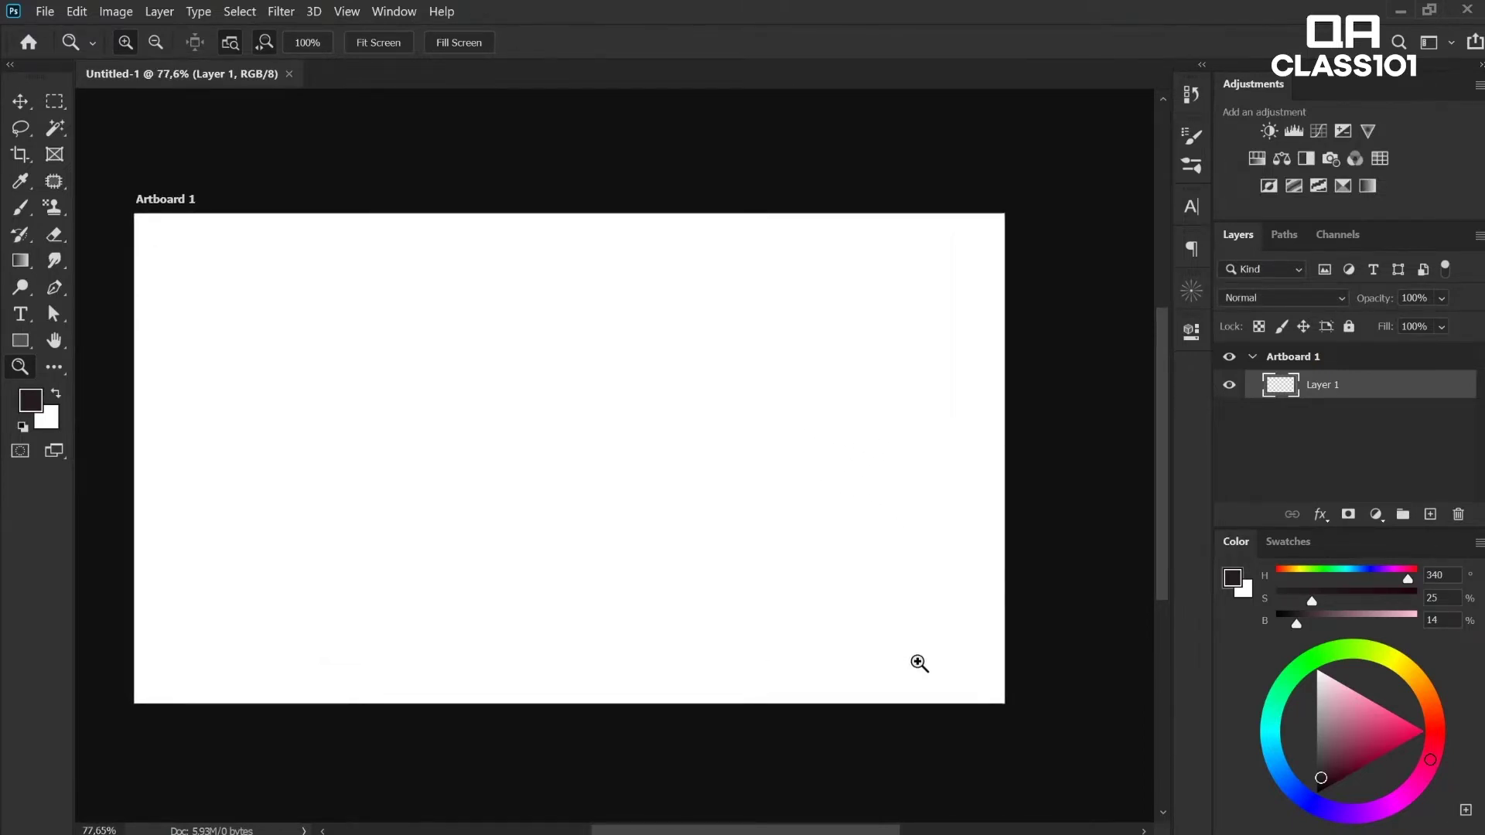
# Step: Save the document on the computer in the Chapter 02 folder as Class_101_CD_00 in Photoshop format, with Maximize Compatibility enabled
pyautogui.hotkey('ctrl', 'shift')
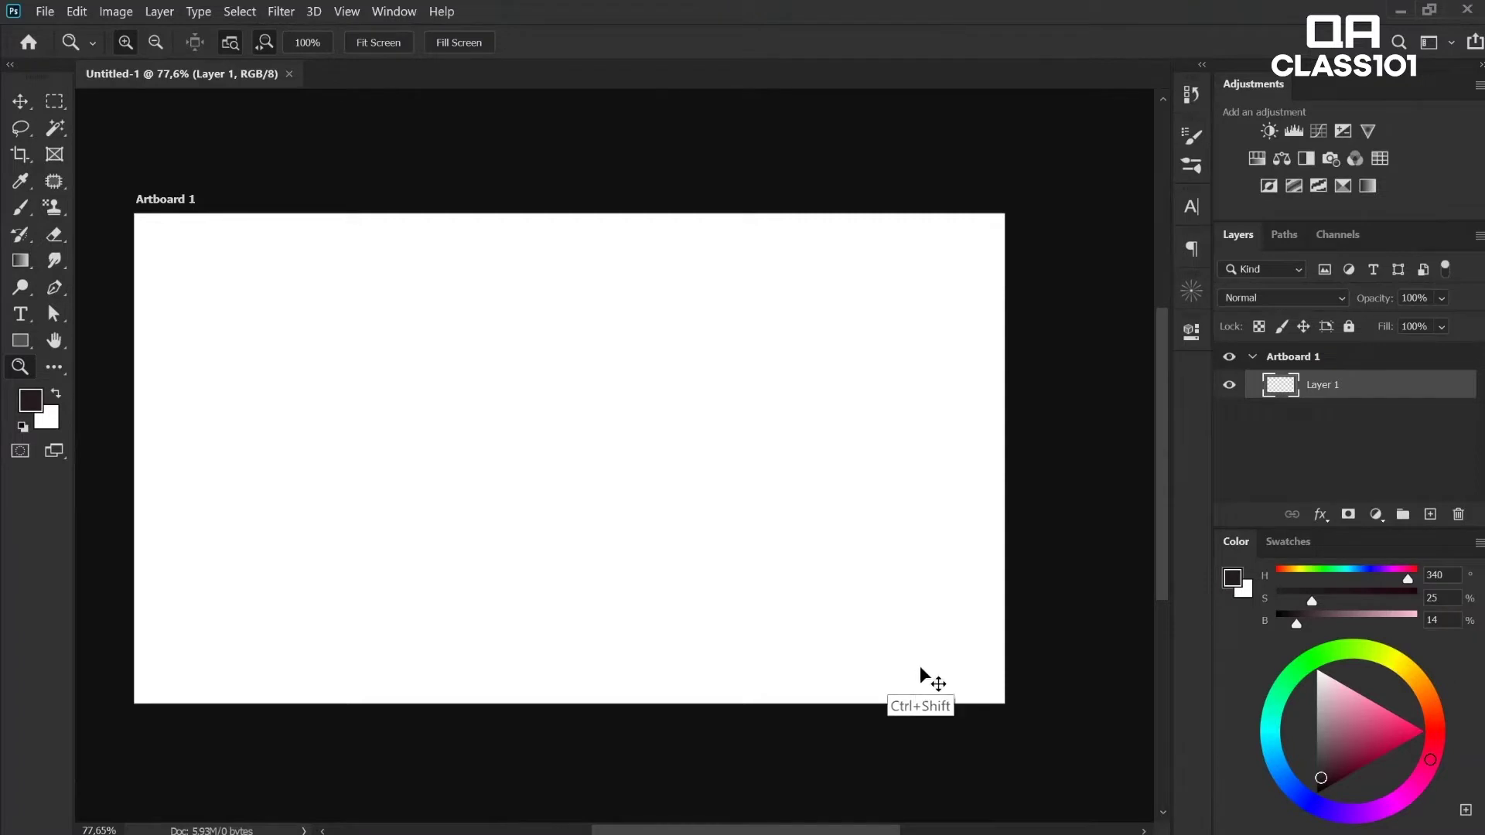
pyautogui.hotkey('ctrl', 'shift', 's')
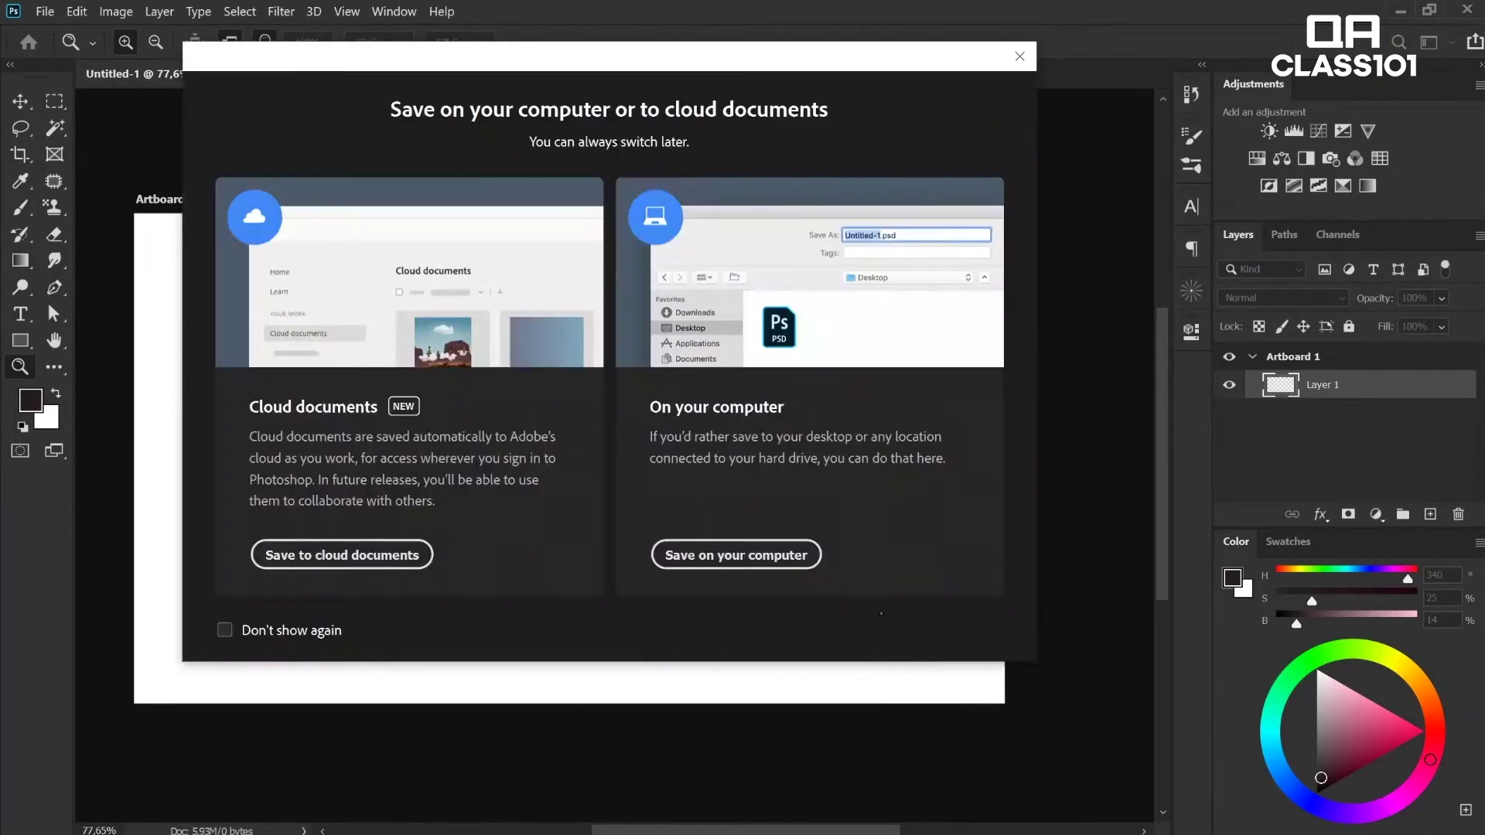
pyautogui.click(801, 553)
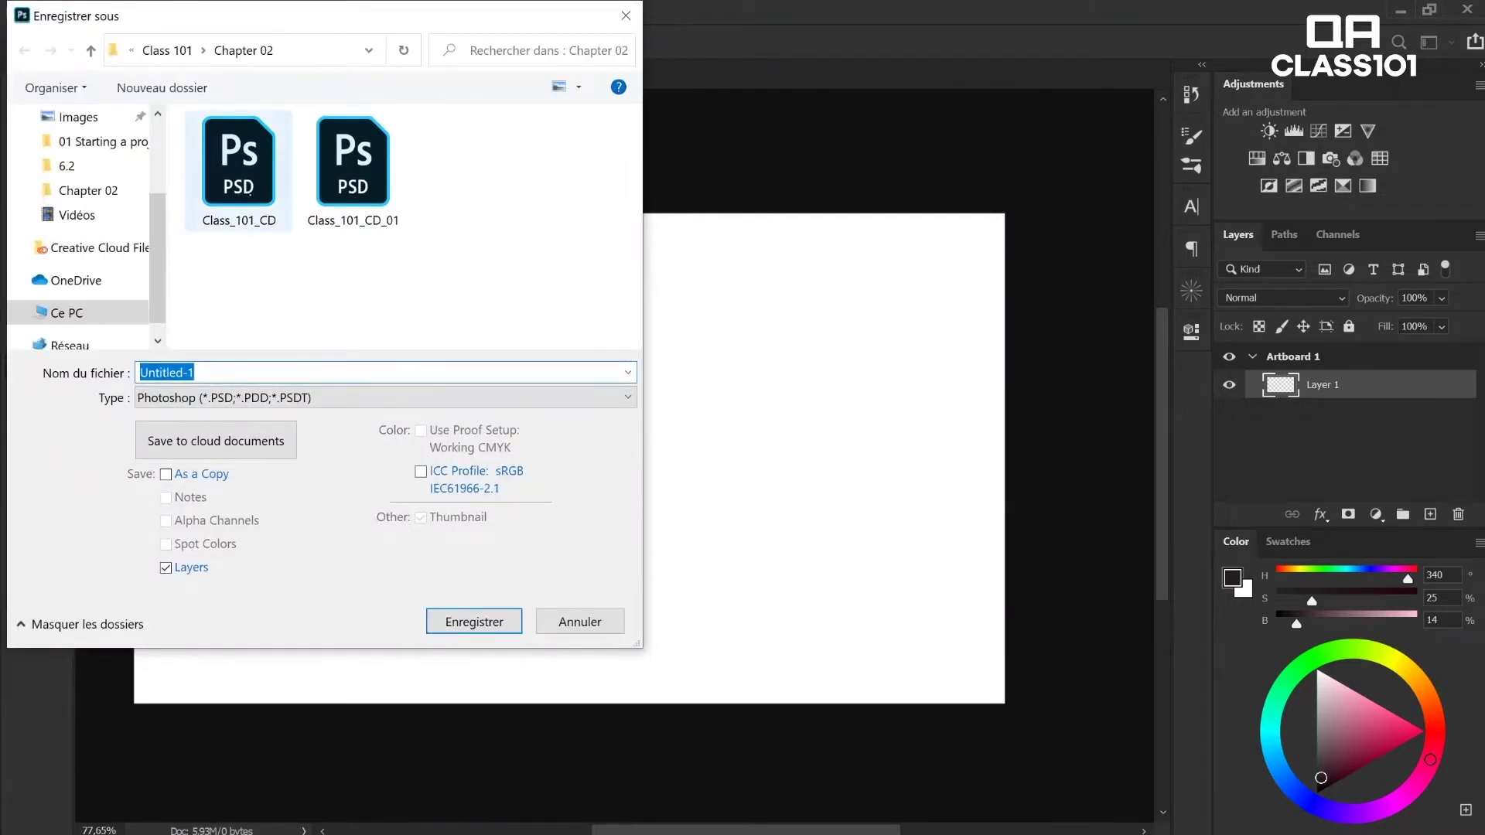
pyautogui.click(238, 166)
pyautogui.click(212, 373)
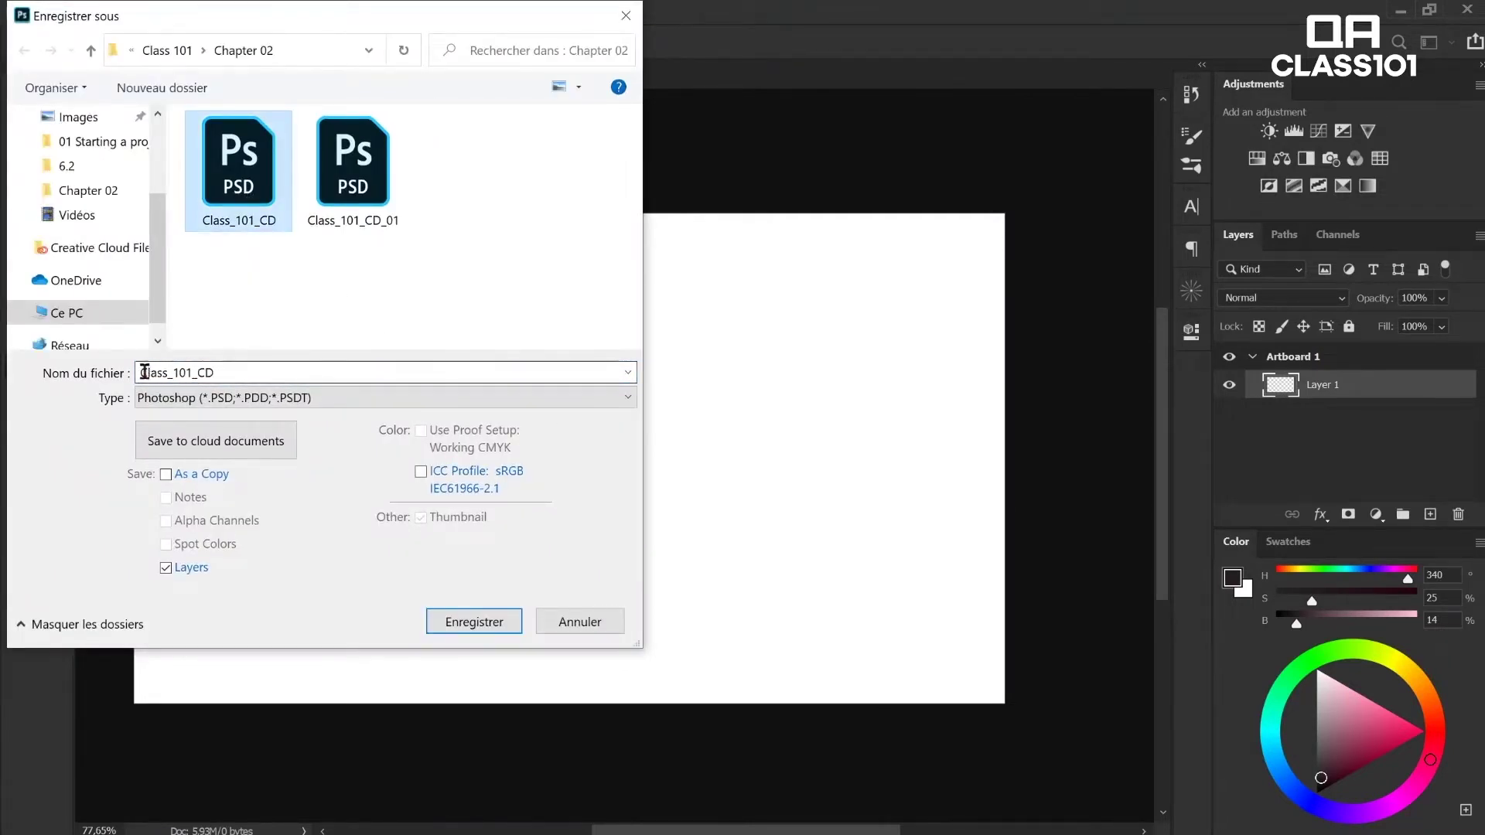
pyautogui.doubleClick(265, 373)
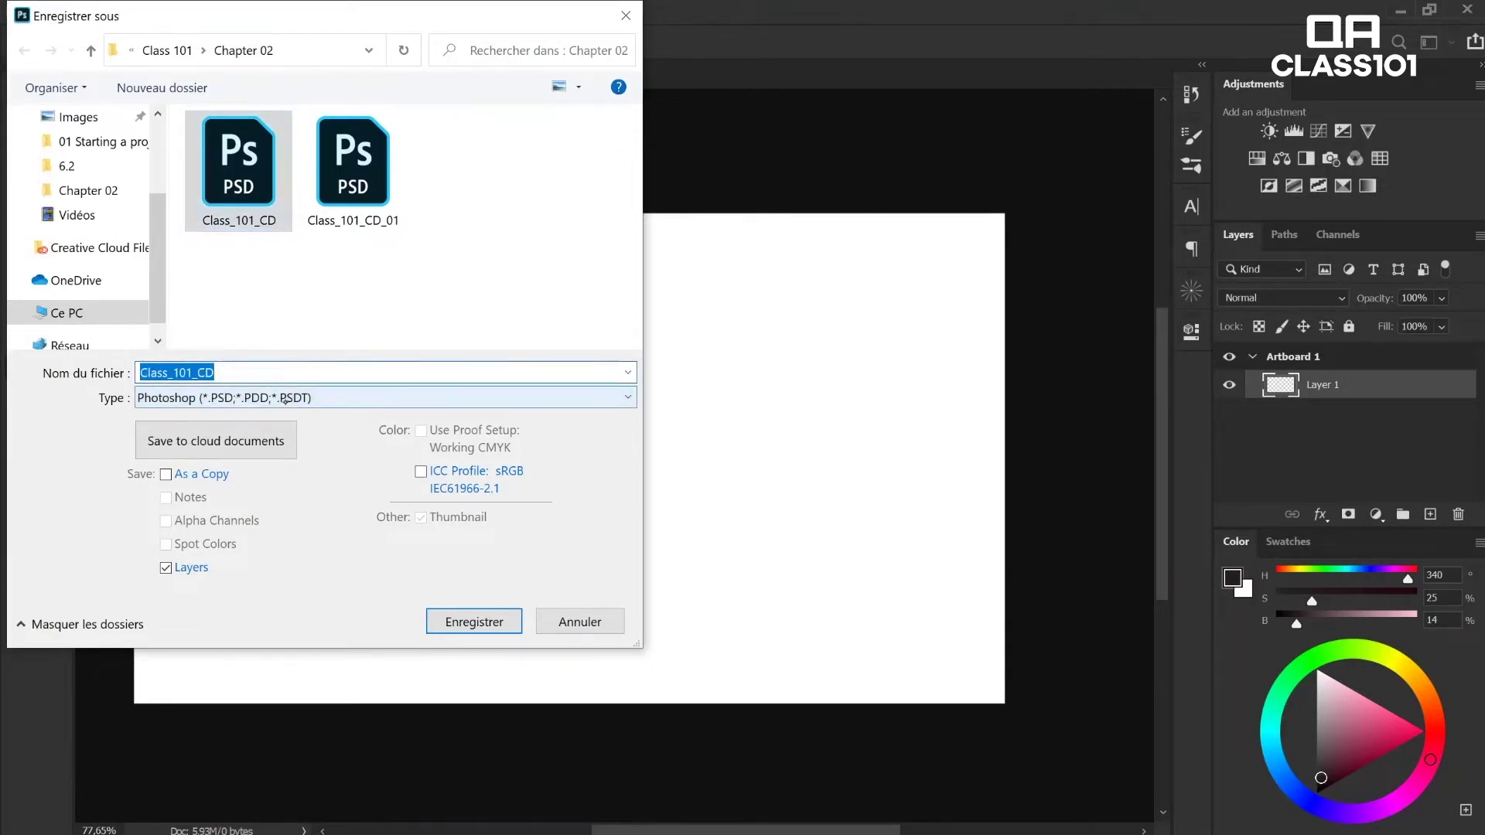
pyautogui.press('End')
pyautogui.write('_')
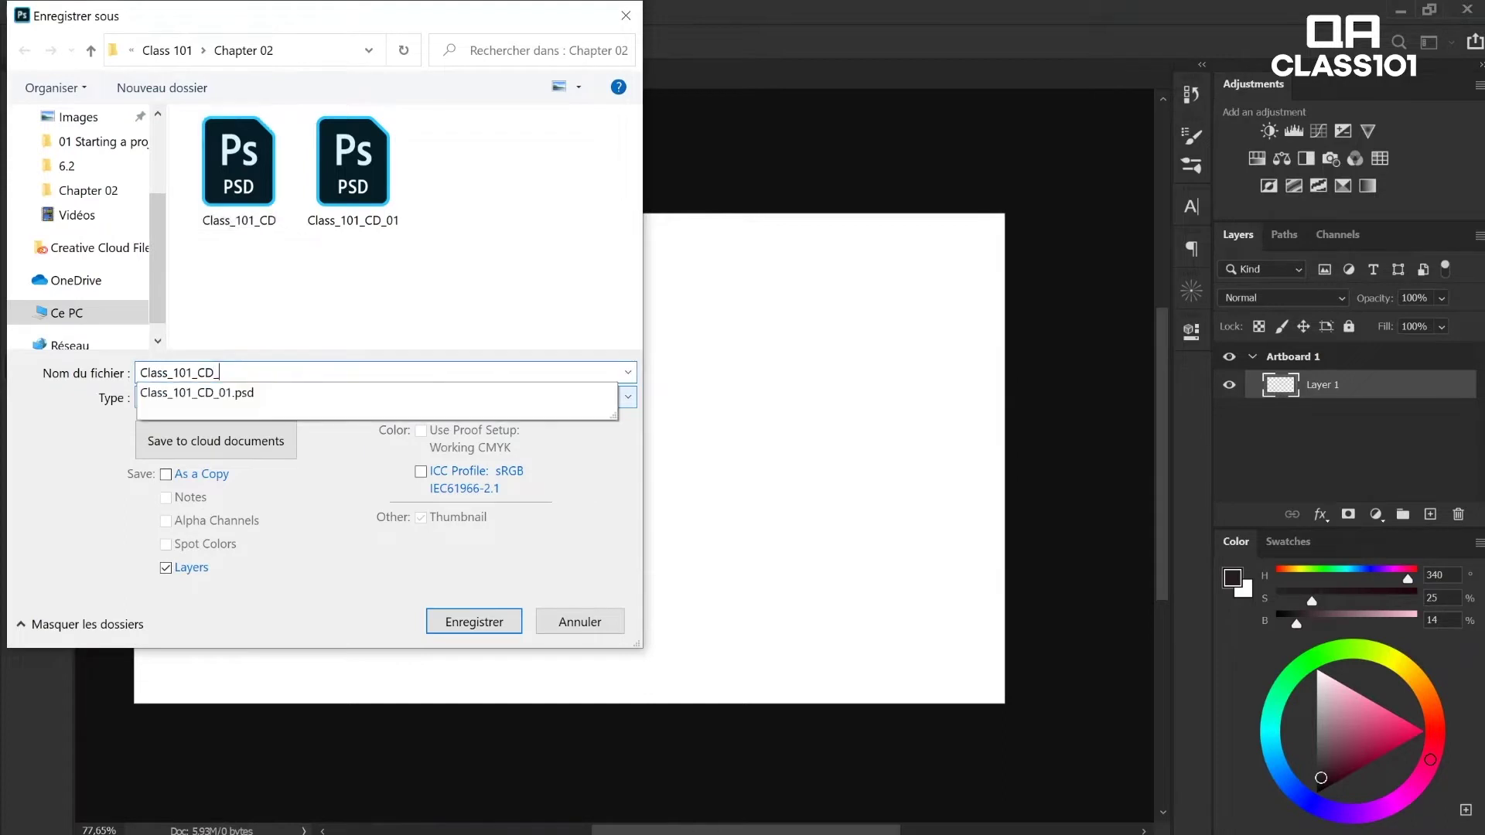
pyautogui.write('00')
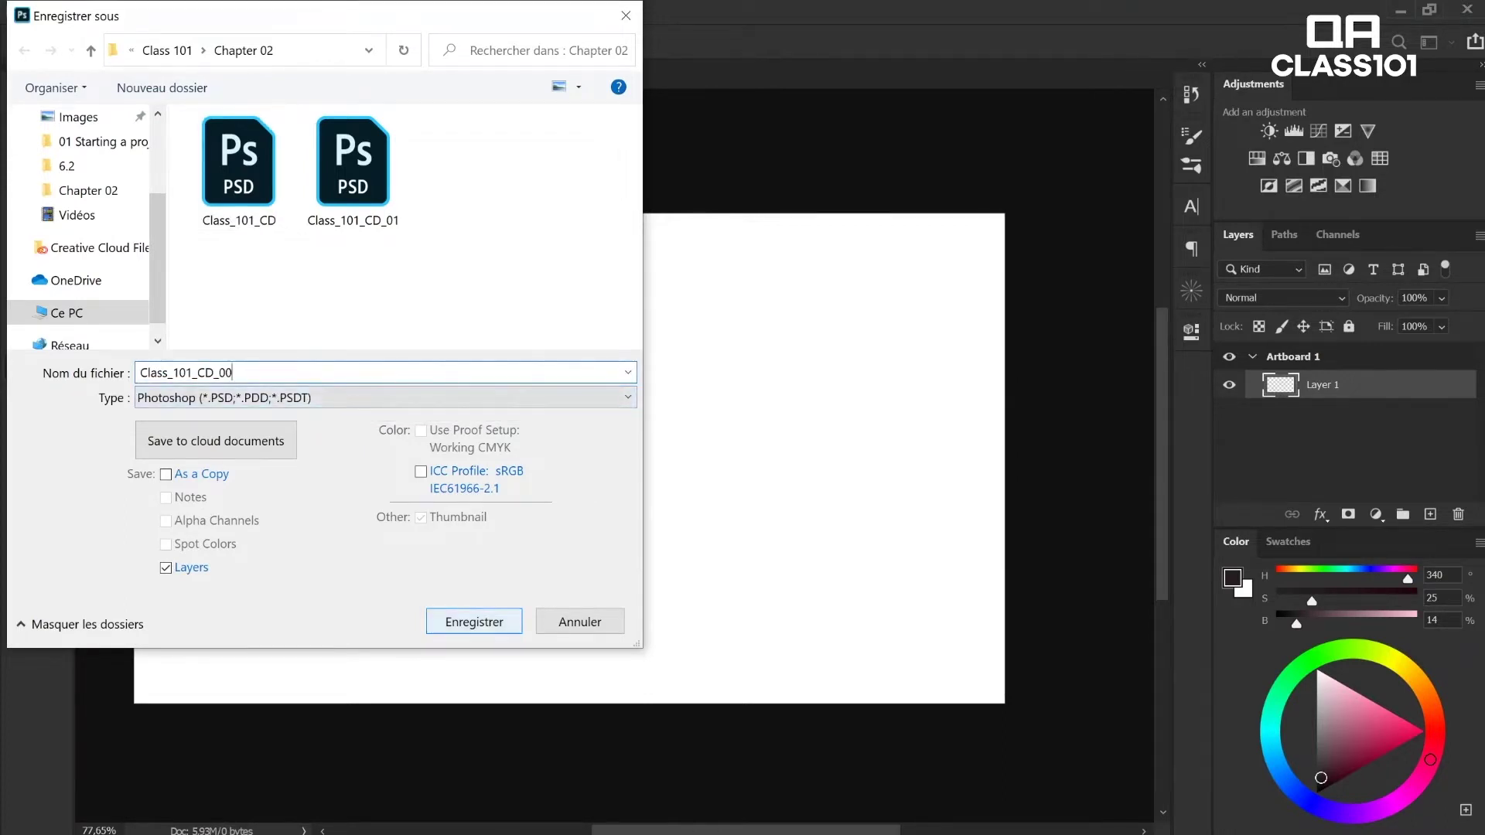
pyautogui.press('Return')
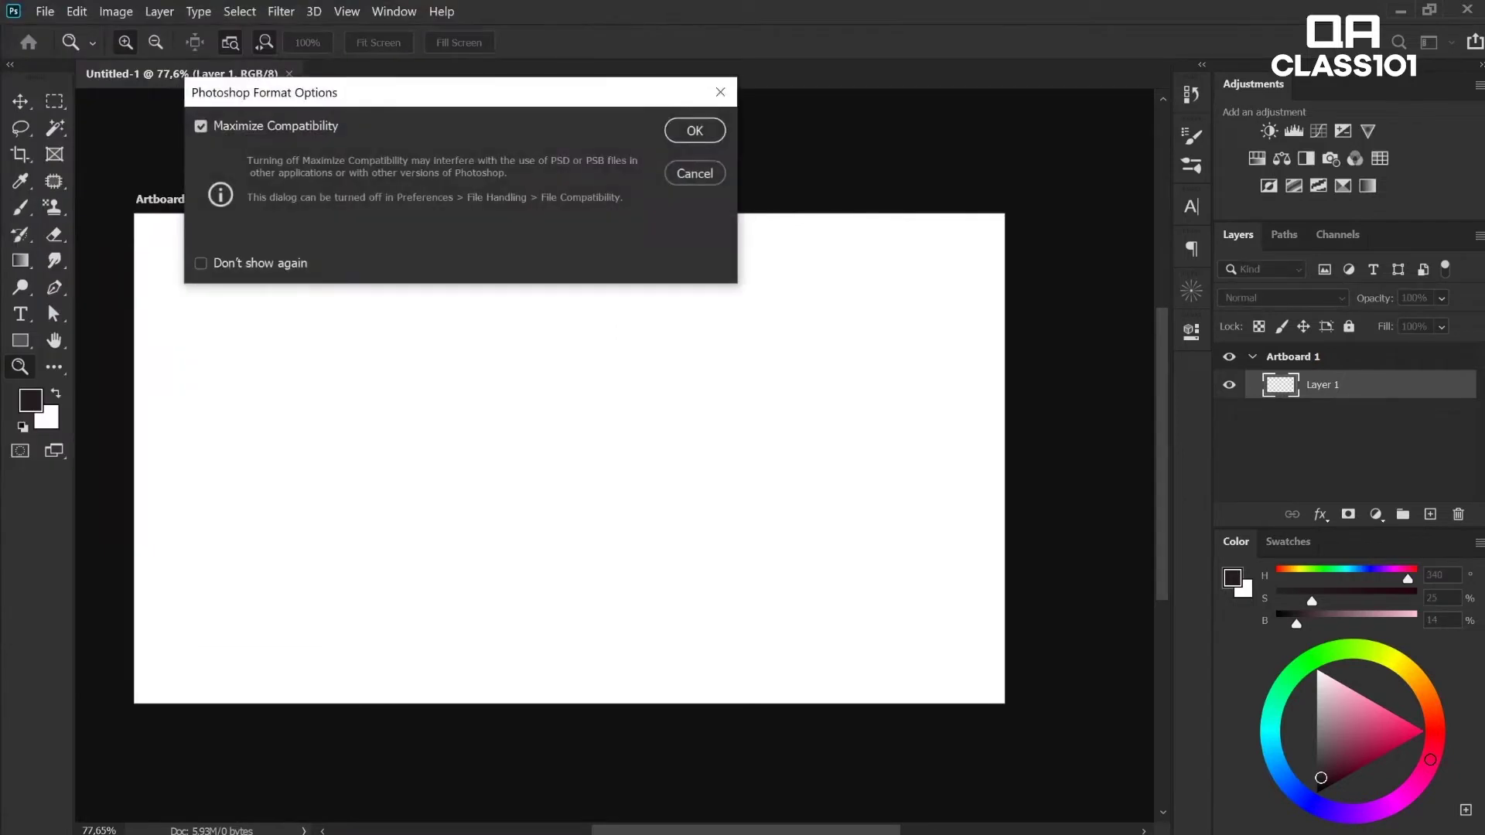
pyautogui.press('Return')
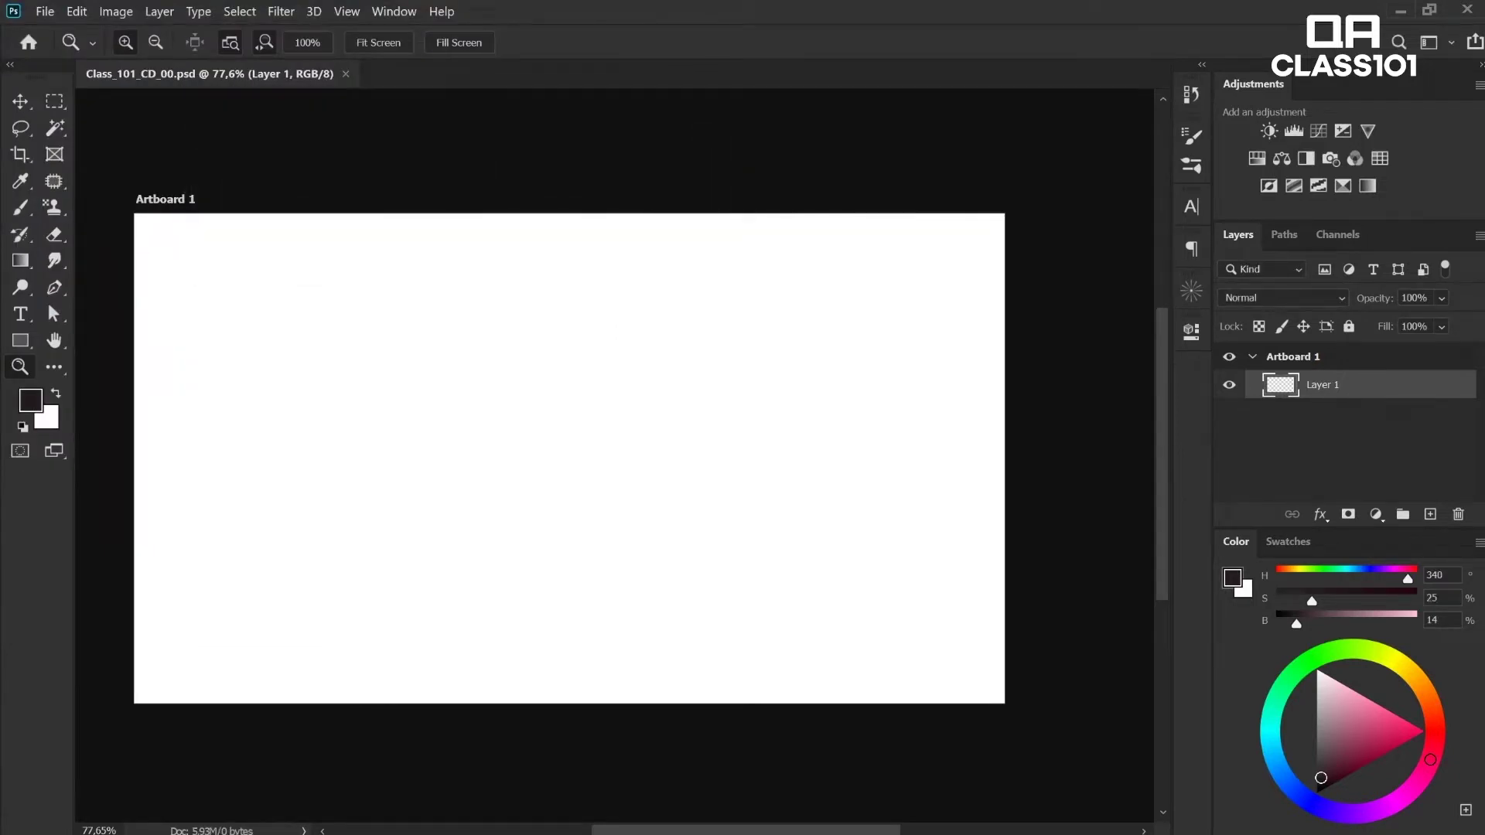
# Step: Sketch a few test strokes on Layer 1 with the 6 px brush, including a long diagonal line
pyautogui.press('b')
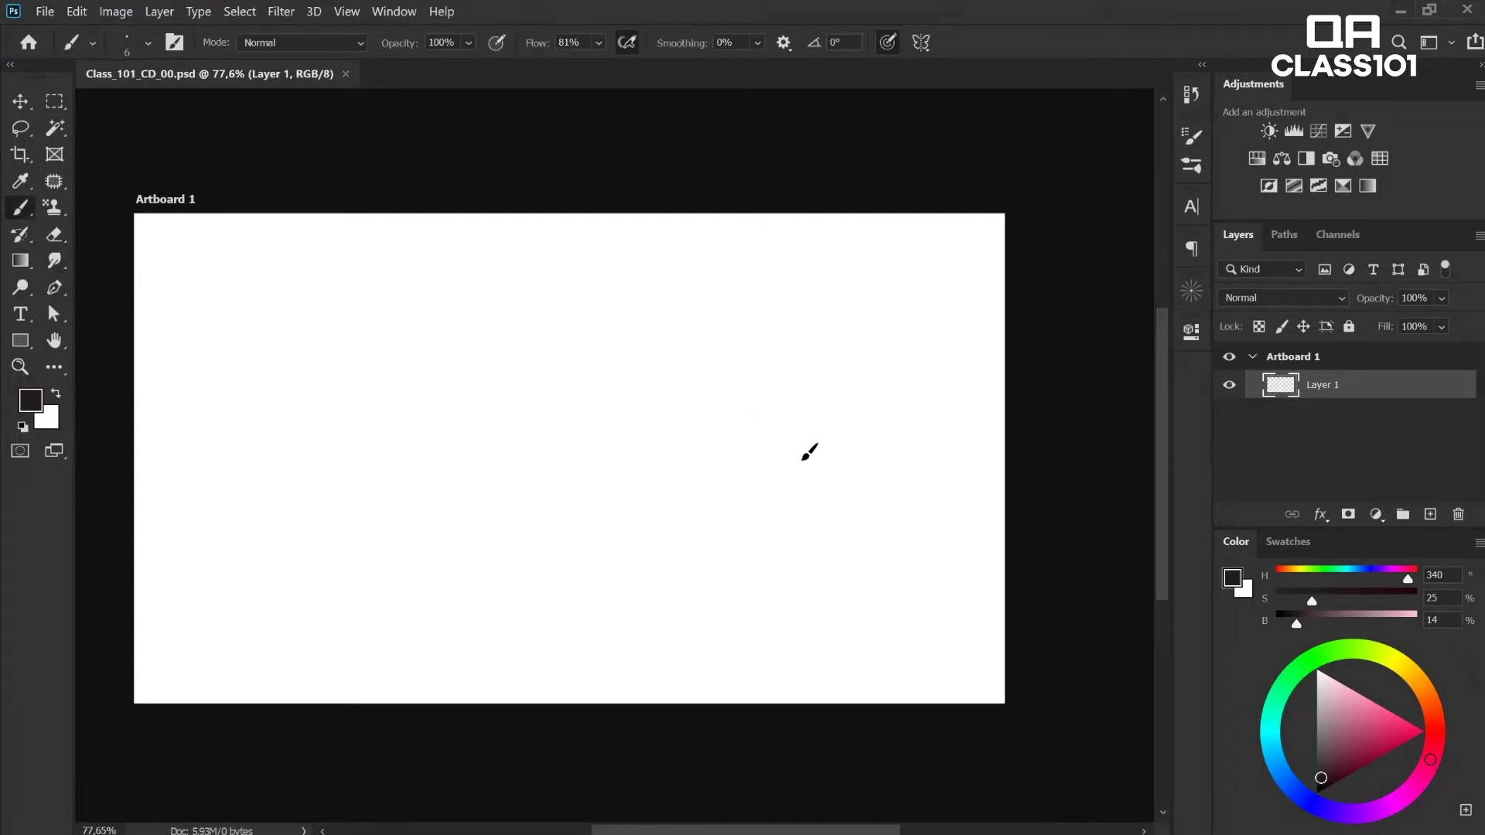
pyautogui.moveTo(787, 452)
pyautogui.mouseDown()
pyautogui.moveTo(796, 424)
pyautogui.moveTo(819, 474)
pyautogui.moveTo(809, 440)
pyautogui.moveTo(826, 443)
pyautogui.mouseUp()
pyautogui.hotkey('ctrl', 'z')
pyautogui.moveTo(799, 315)
pyautogui.mouseDown()
pyautogui.moveTo(780, 417)
pyautogui.moveTo(795, 419)
pyautogui.moveTo(792, 455)
pyautogui.moveTo(835, 325)
pyautogui.moveTo(808, 357)
pyautogui.moveTo(831, 324)
pyautogui.moveTo(788, 328)
pyautogui.moveTo(820, 302)
pyautogui.mouseUp()
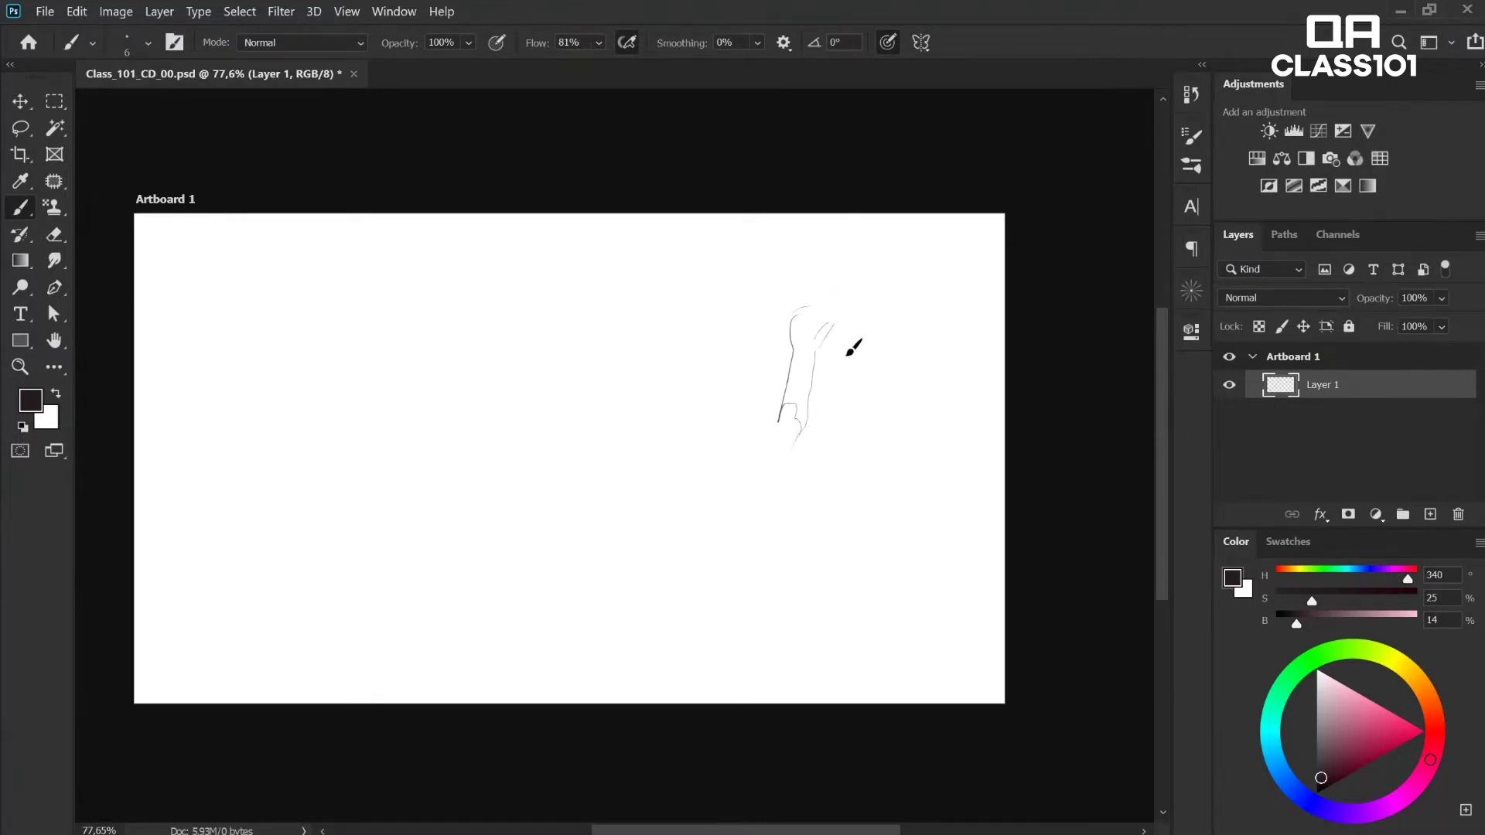
pyautogui.moveTo(512, 374); pyautogui.dragTo(779, 263)
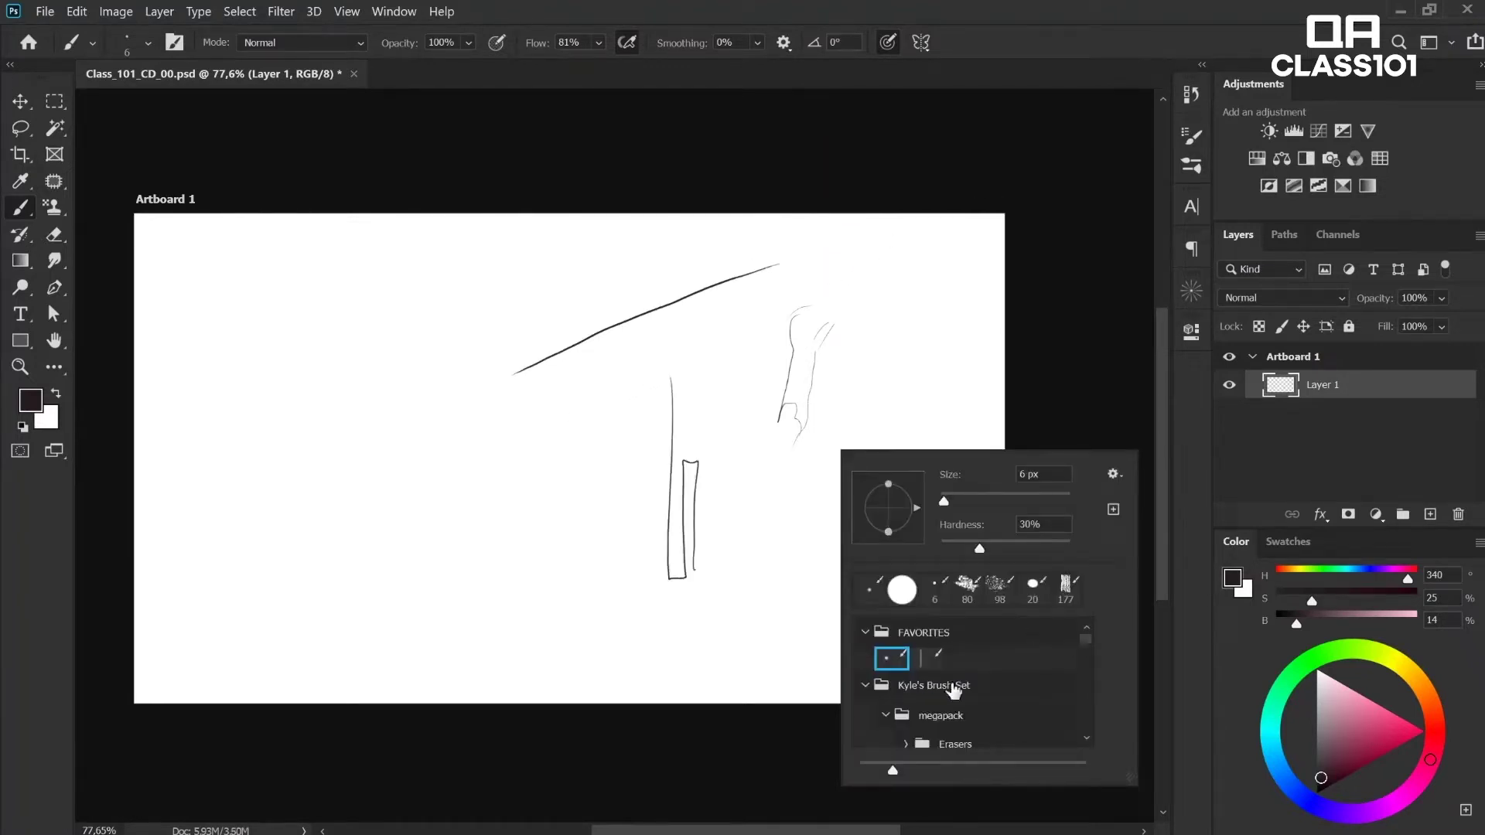
# Step: Browse the brush presets in Kyle's Brush Set, collapsing the Drawing Box folder and looking through the manga folder
pyautogui.scroll(-5, 953, 688)
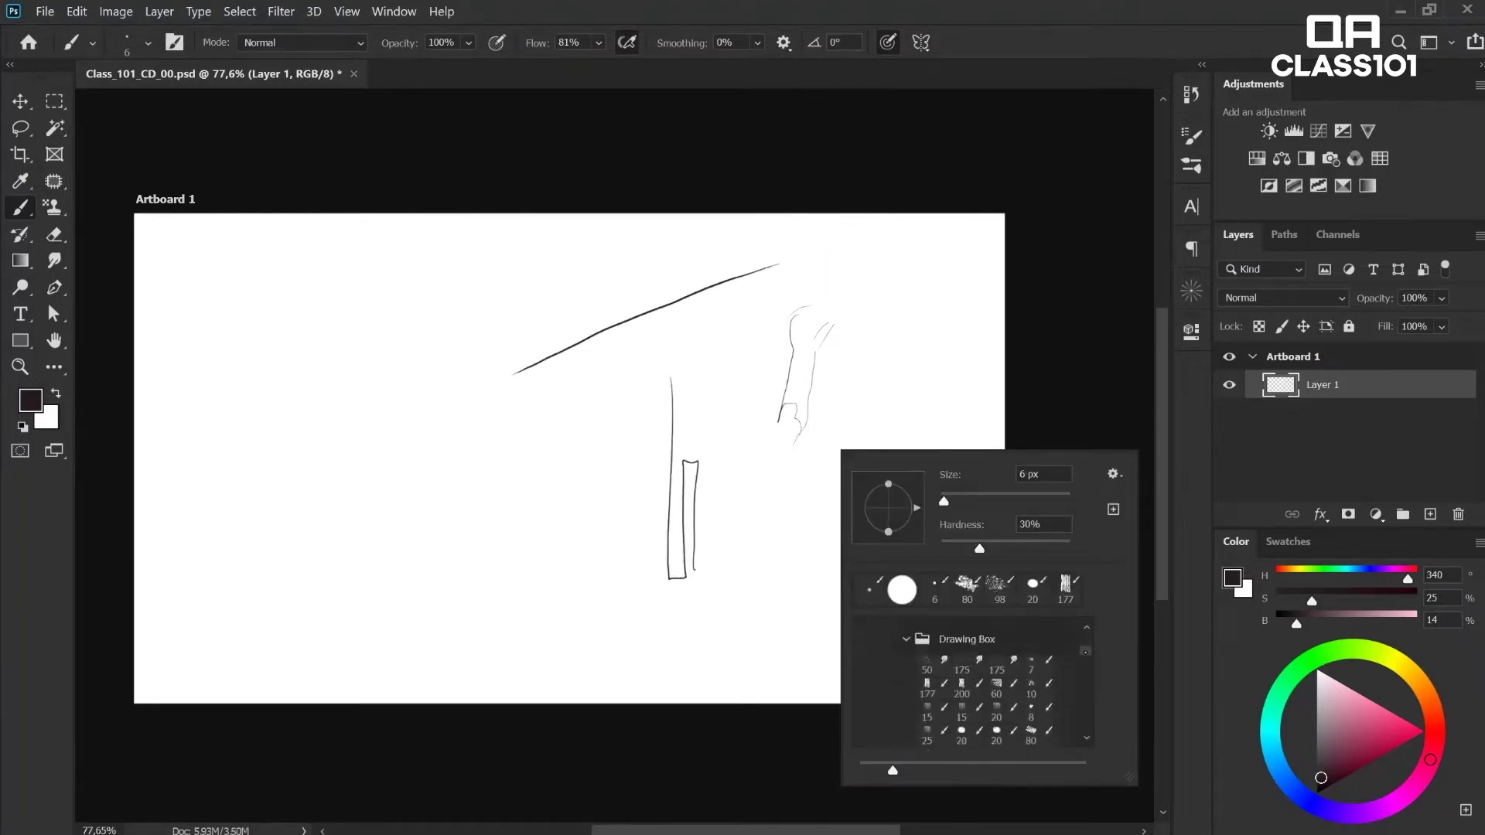
pyautogui.scroll(6, 1039, 659)
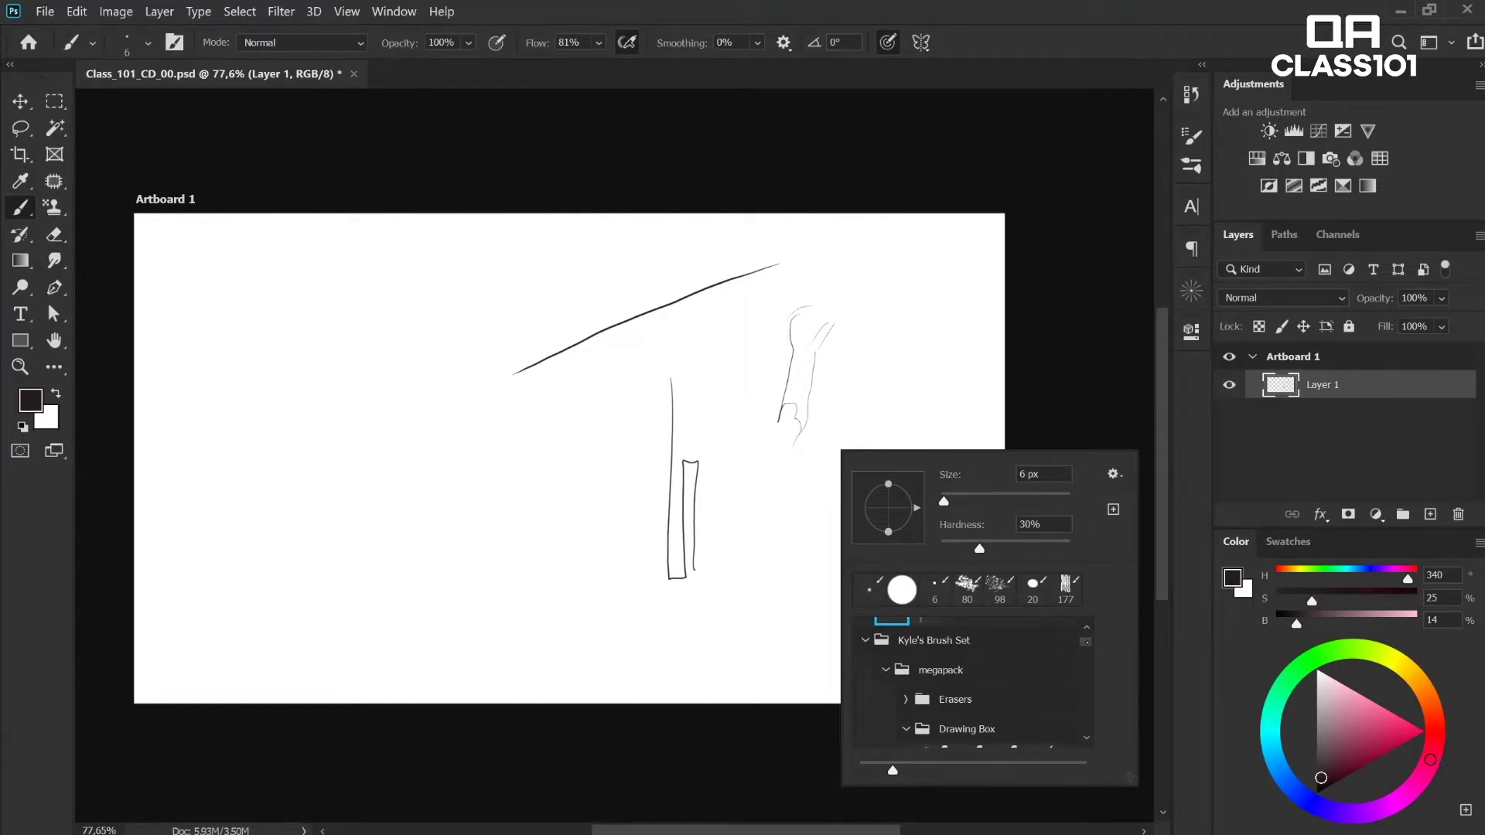
pyautogui.moveTo(1086, 642); pyautogui.dragTo(1088, 645)
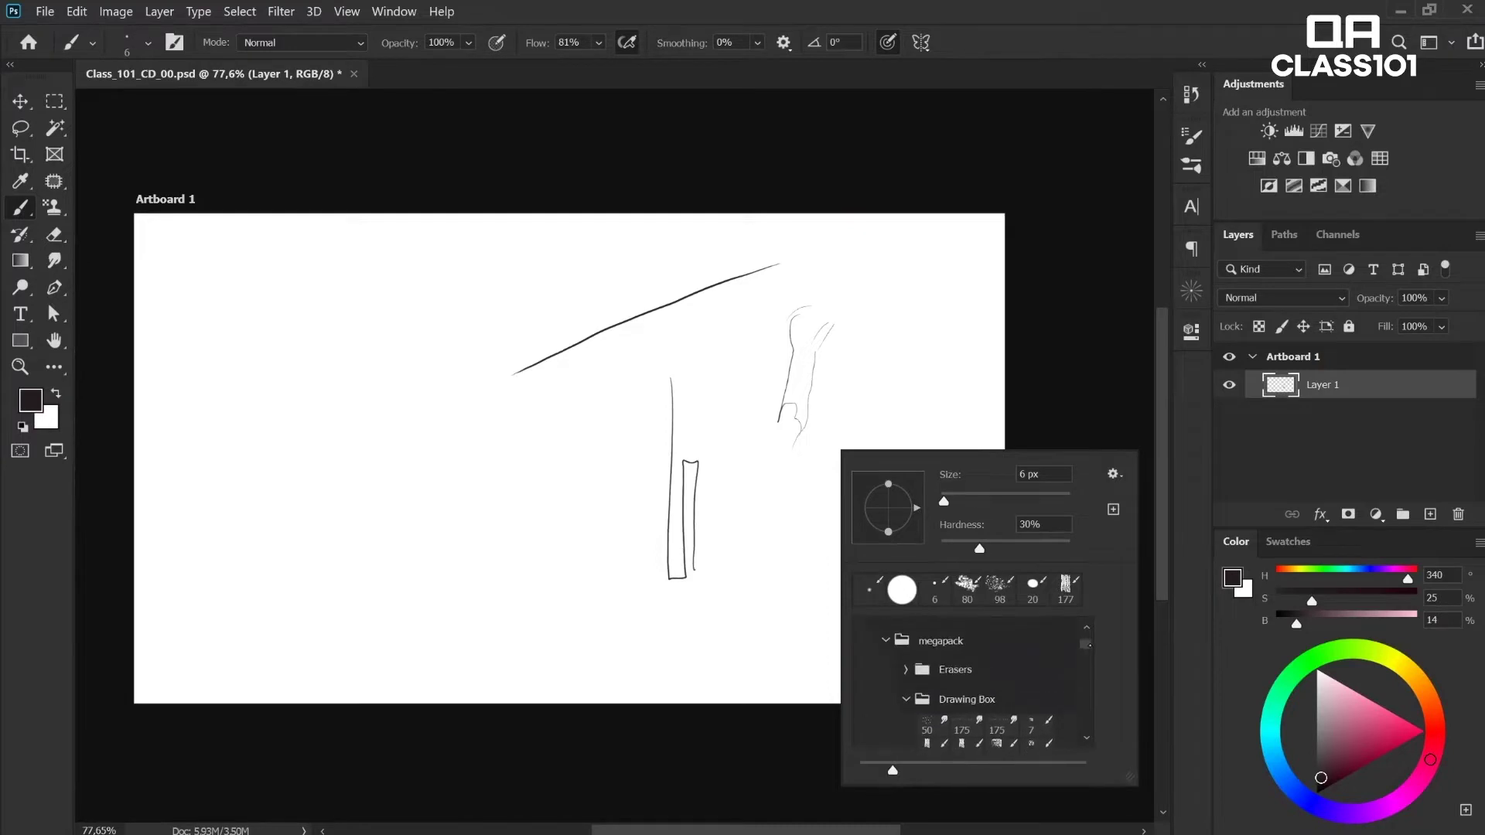
pyautogui.scroll(-1, 980, 666)
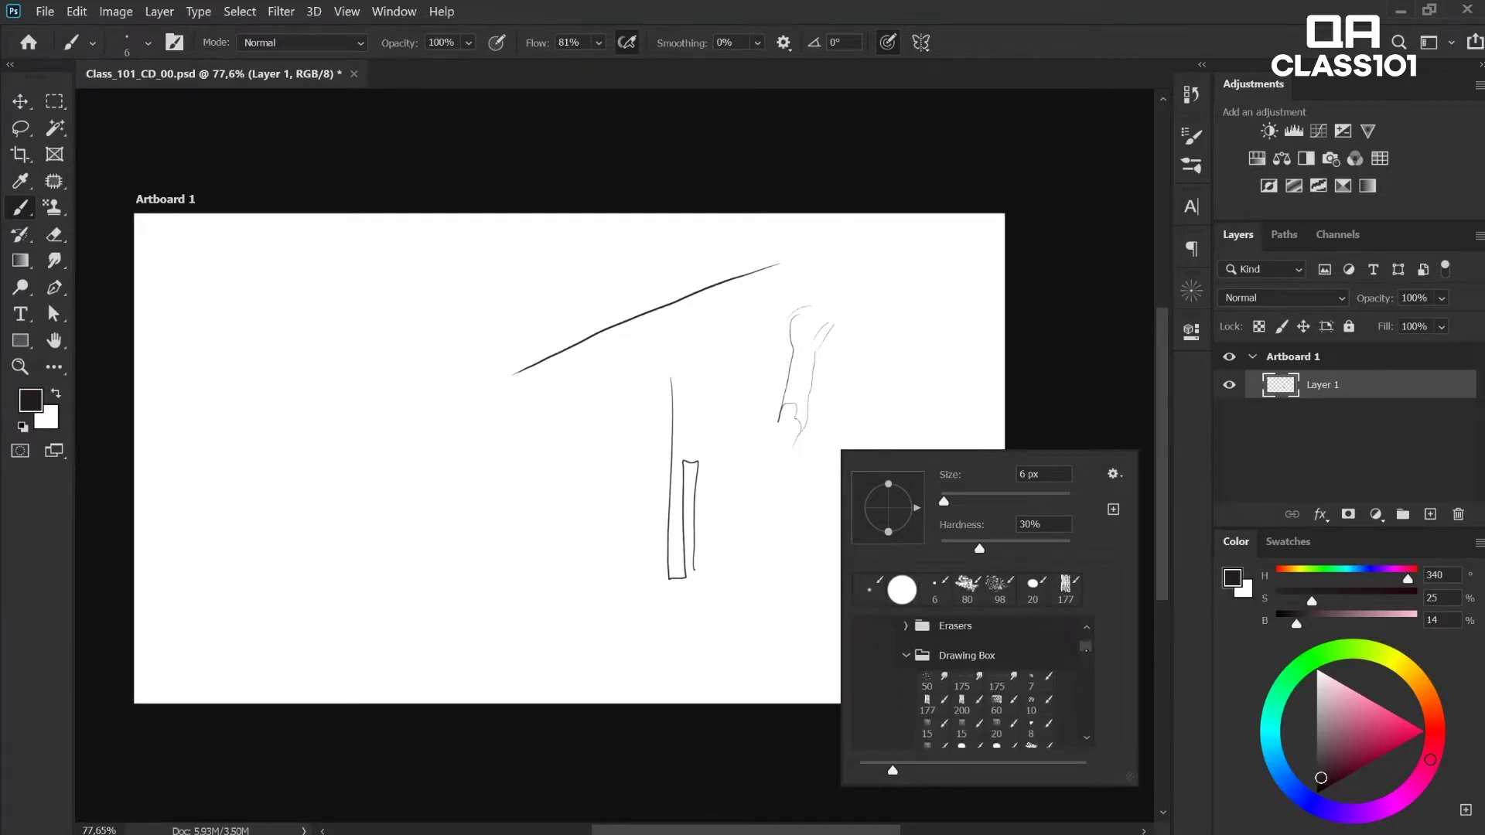
pyautogui.click(906, 655)
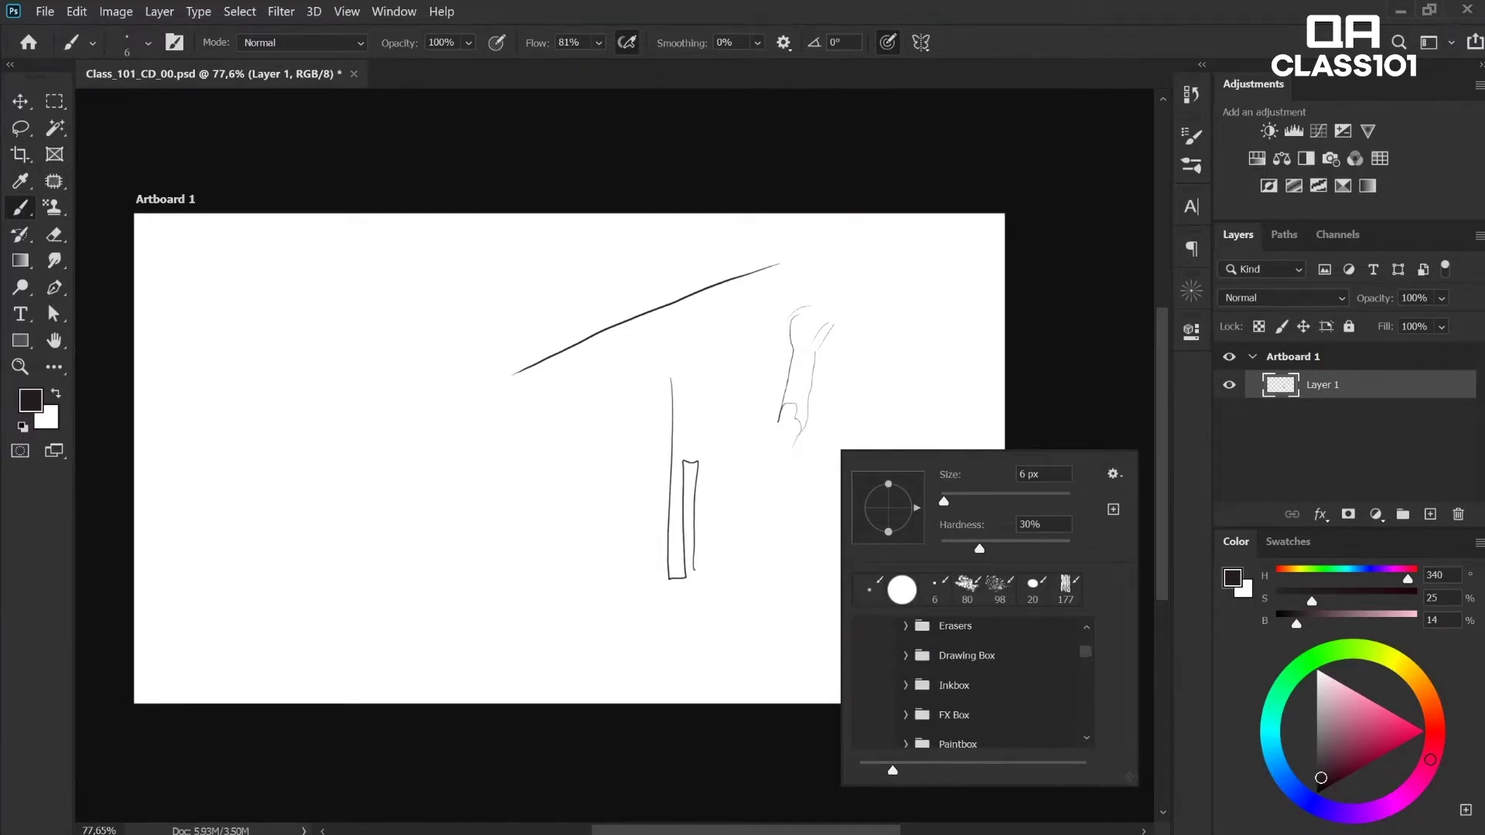
pyautogui.scroll(-3, 970, 680)
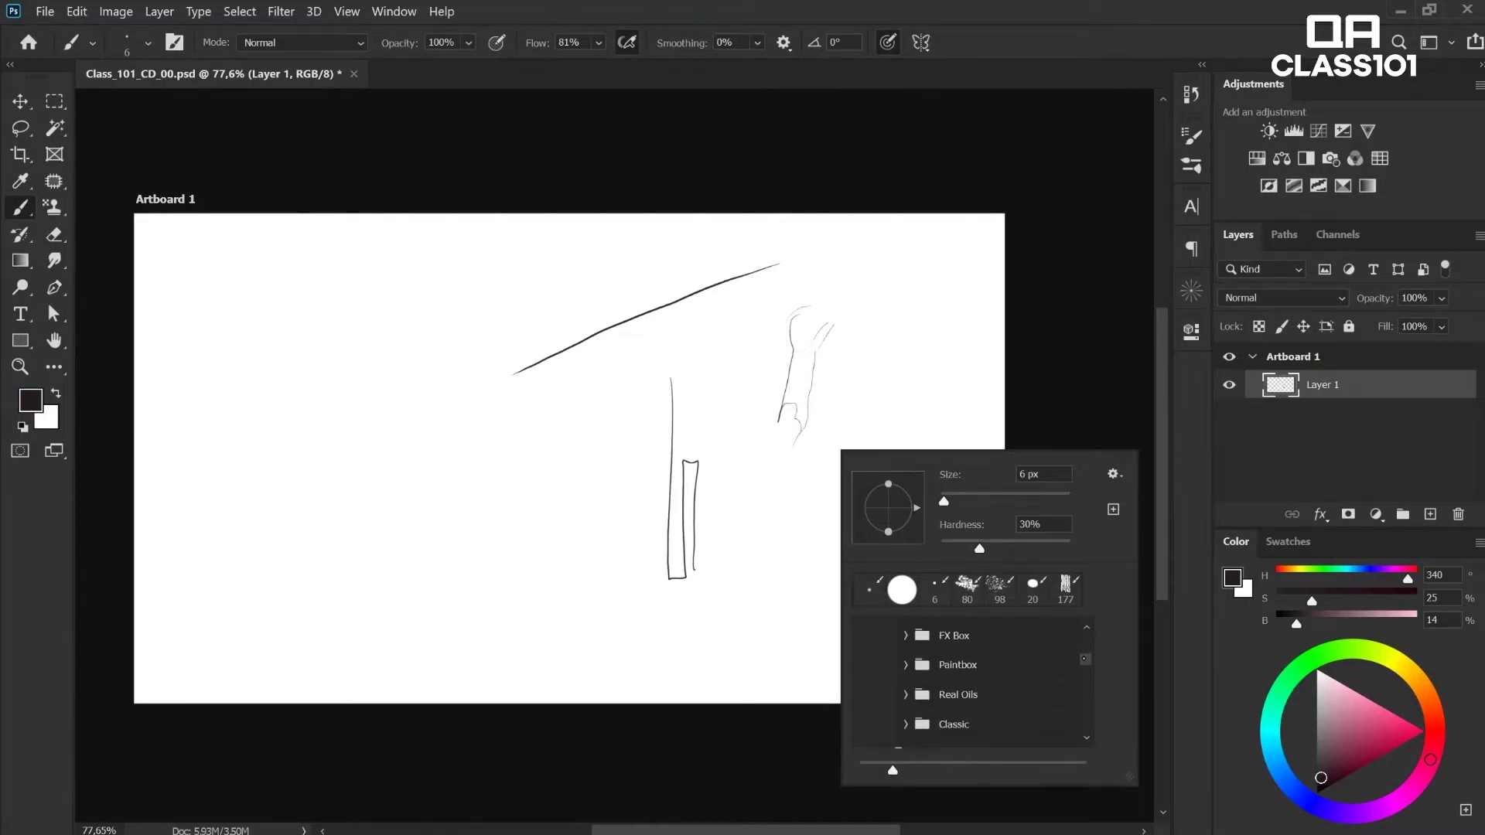
pyautogui.scroll(-2, 930, 734)
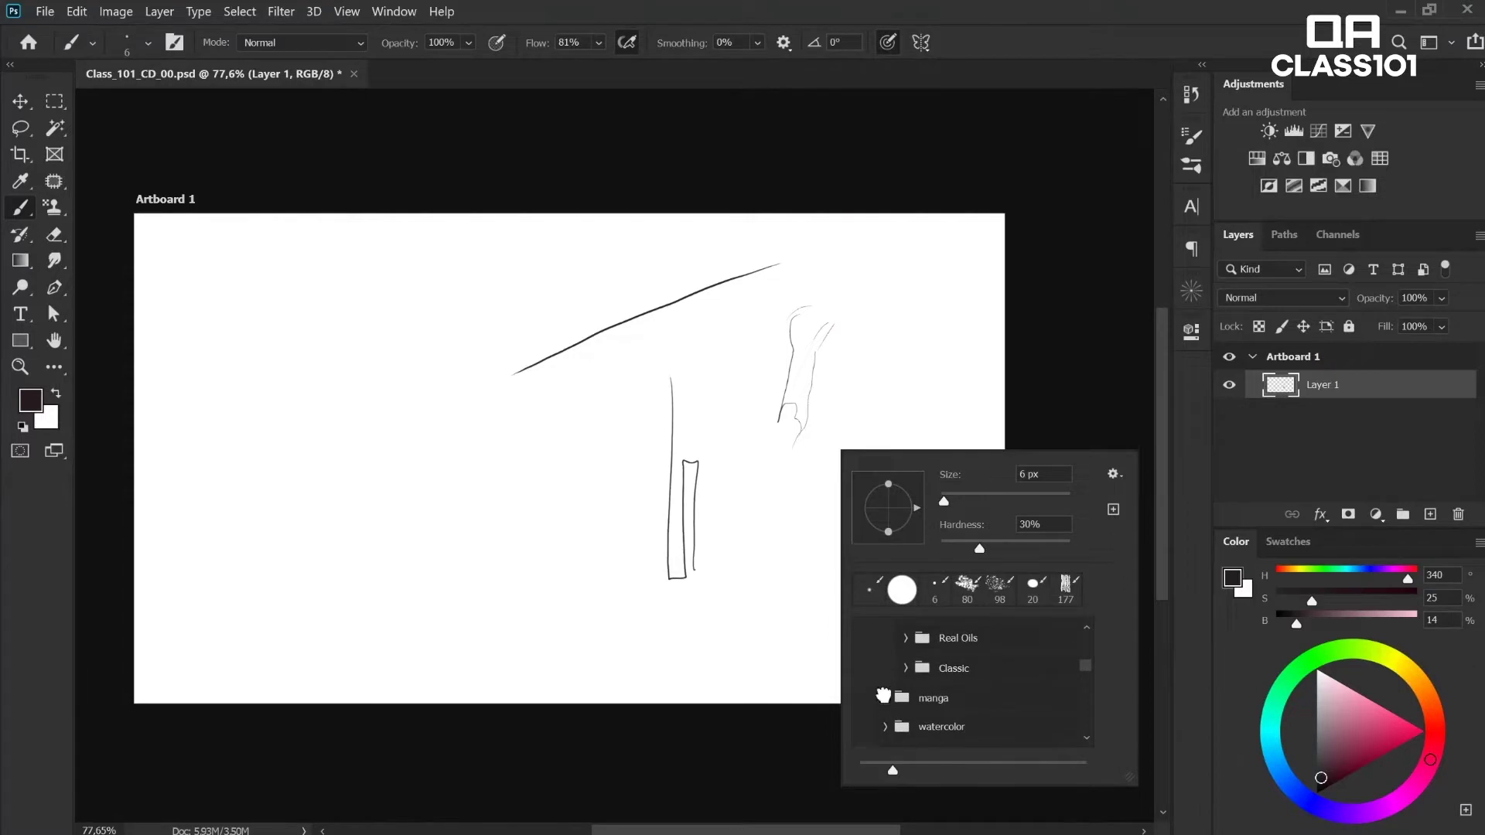
pyautogui.click(885, 698)
pyautogui.scroll(-2, 1077, 690)
pyautogui.scroll(1, 974, 680)
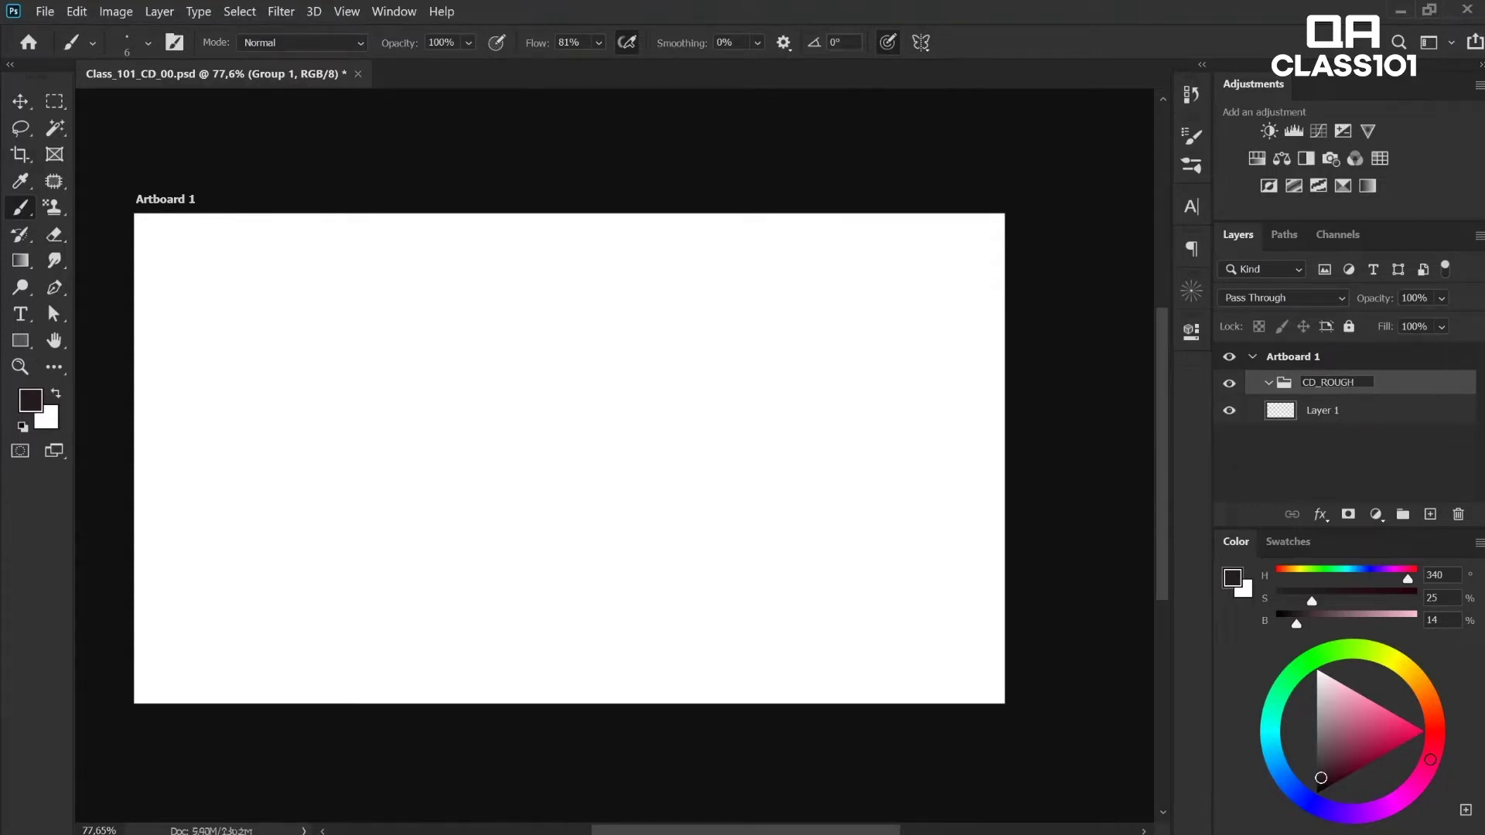
# Step: Name the new layer group CD_ROUGH and move Layer 1 into it
pyautogui.press('Return')
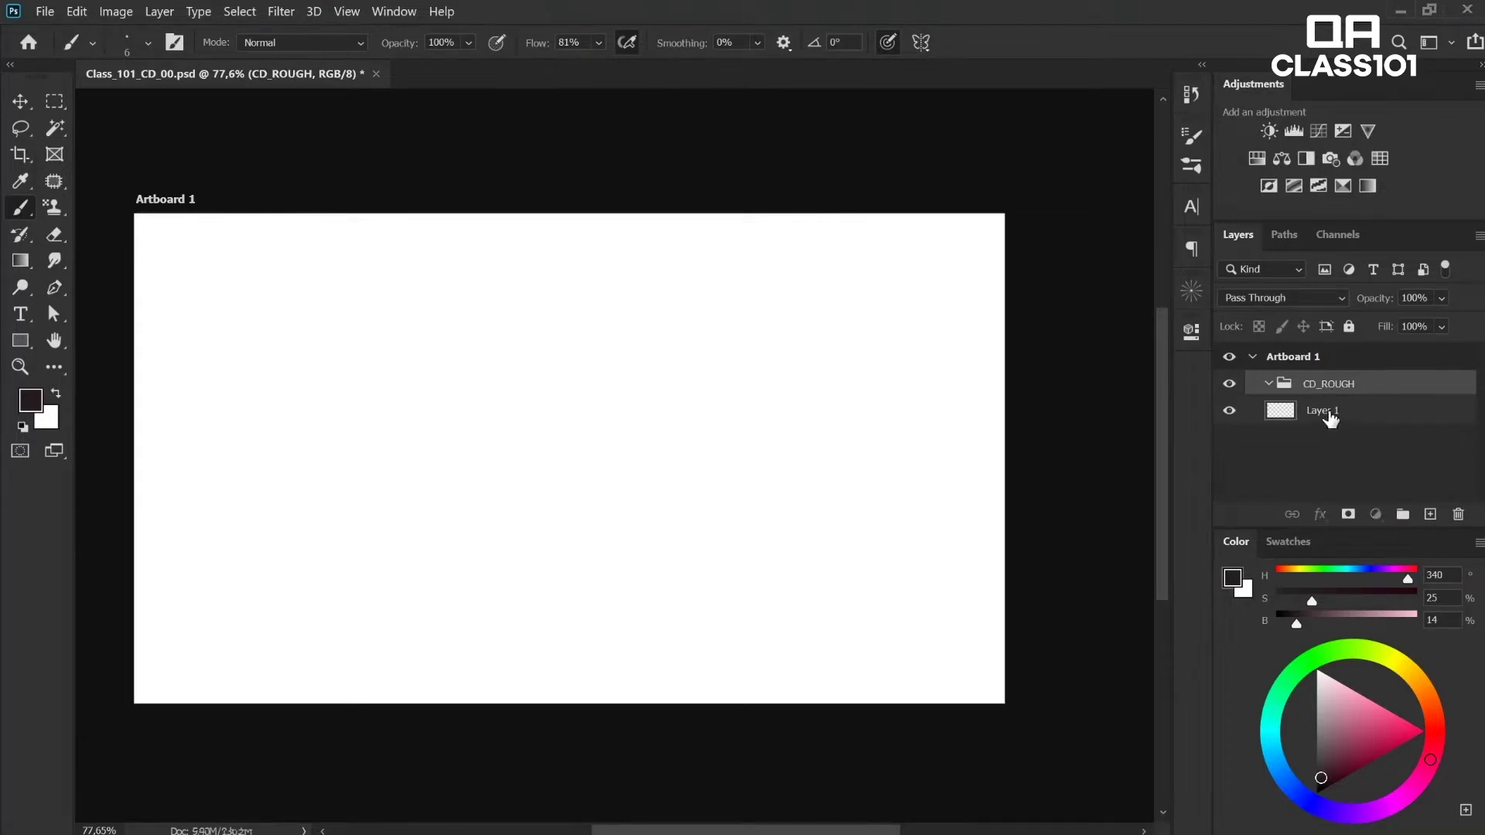
pyautogui.moveTo(1331, 417); pyautogui.dragTo(1385, 383)
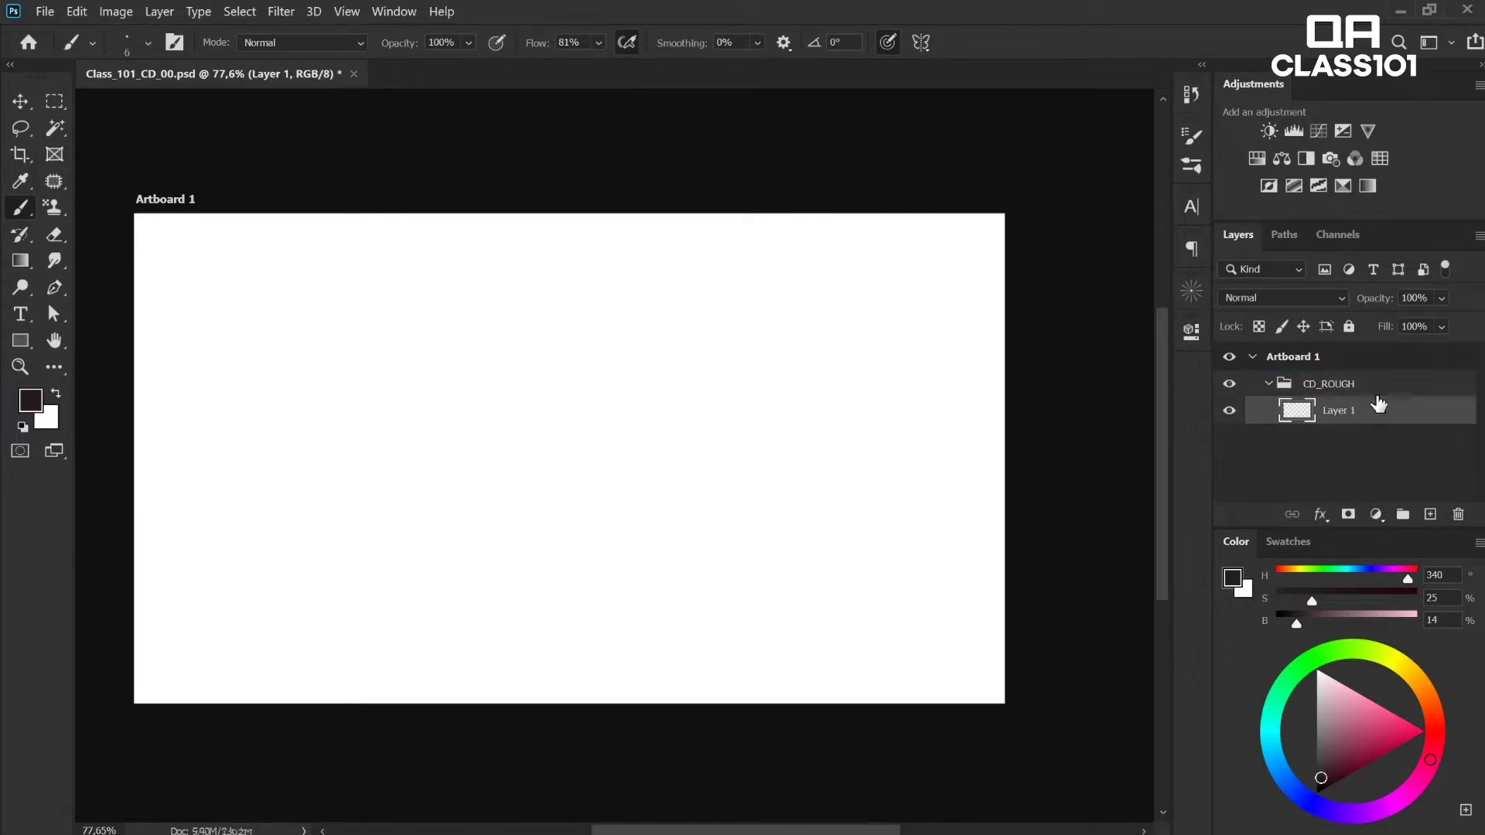
pyautogui.click(1373, 391)
# Step: Rename Layer 1 inside the CD_ROUGH group as Rough 01
pyautogui.click(1354, 412)
pyautogui.doubleClick(1342, 410)
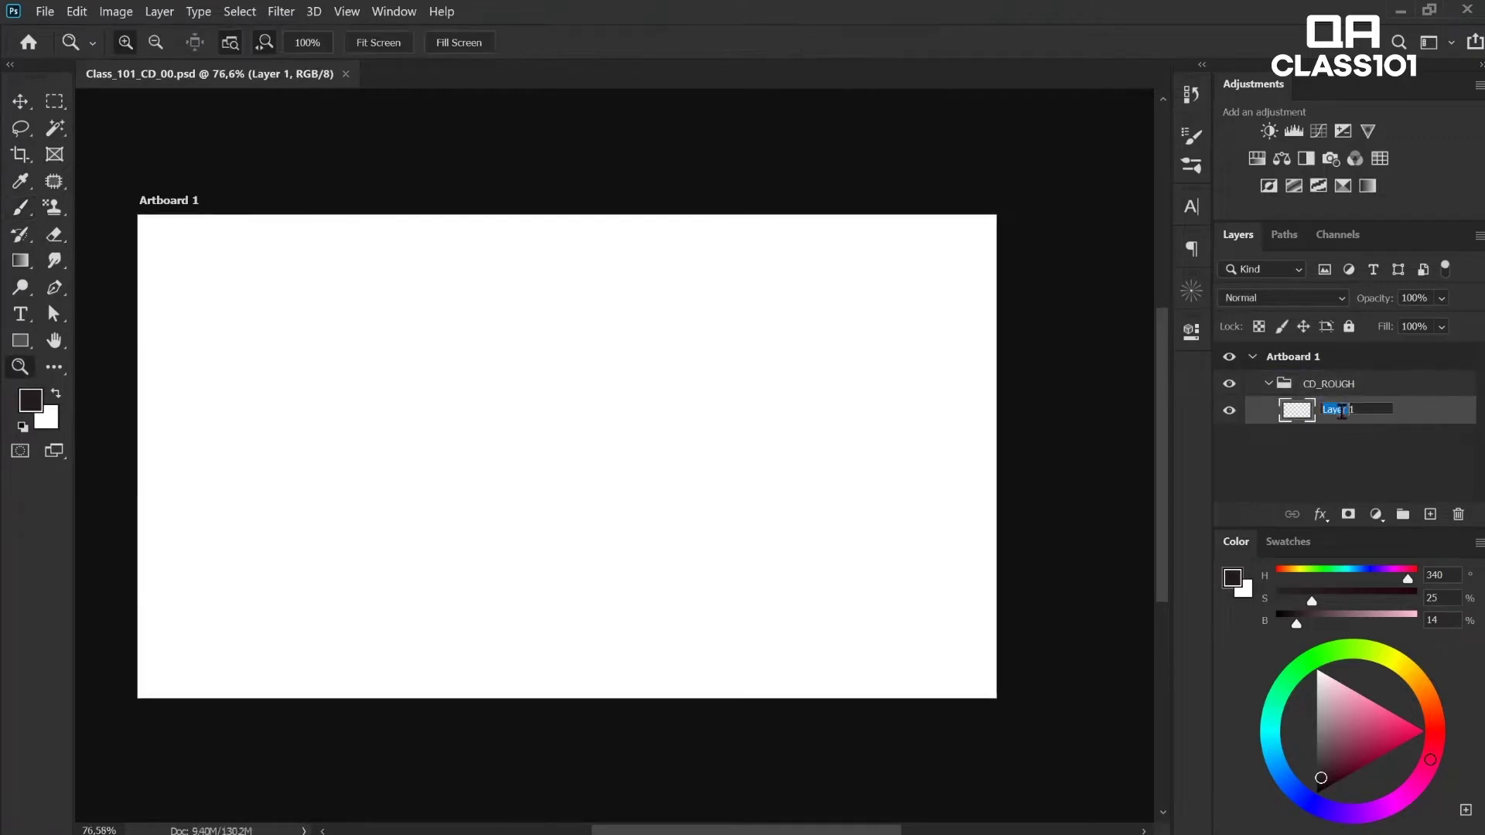
pyautogui.moveTo(1341, 410); pyautogui.dragTo(1367, 412)
pyautogui.write('Rough 01')
pyautogui.press('Return')
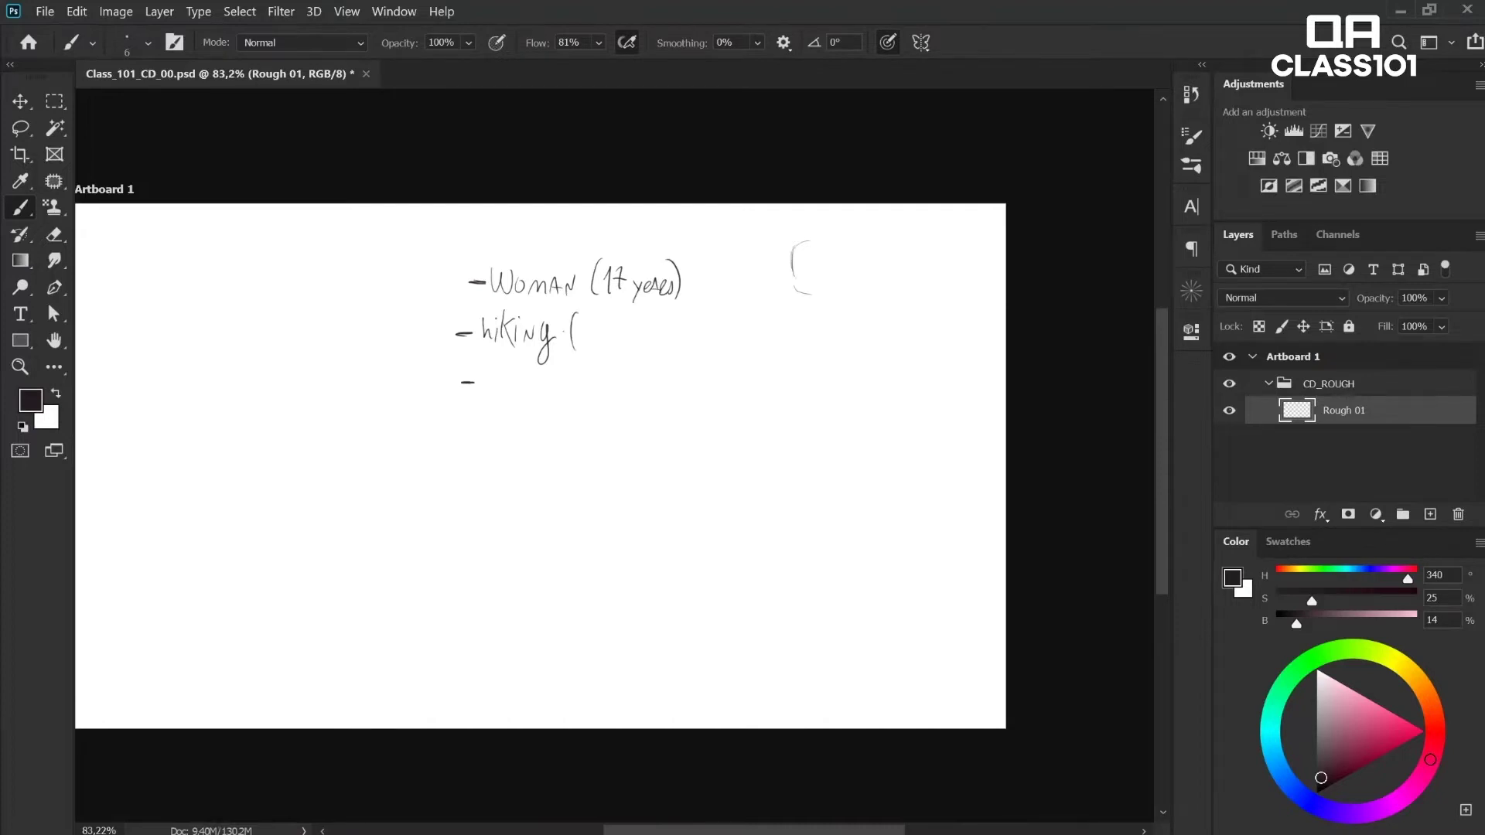
# Step: Handwrite "Boots" in the hiking note's parentheses and erase the "Ref)" beneath it with the eraser at 43 px
pyautogui.moveTo(582, 314); pyautogui.dragTo(581, 344)
pyautogui.moveTo(581, 314); pyautogui.dragTo(581, 345)
pyautogui.press('e')
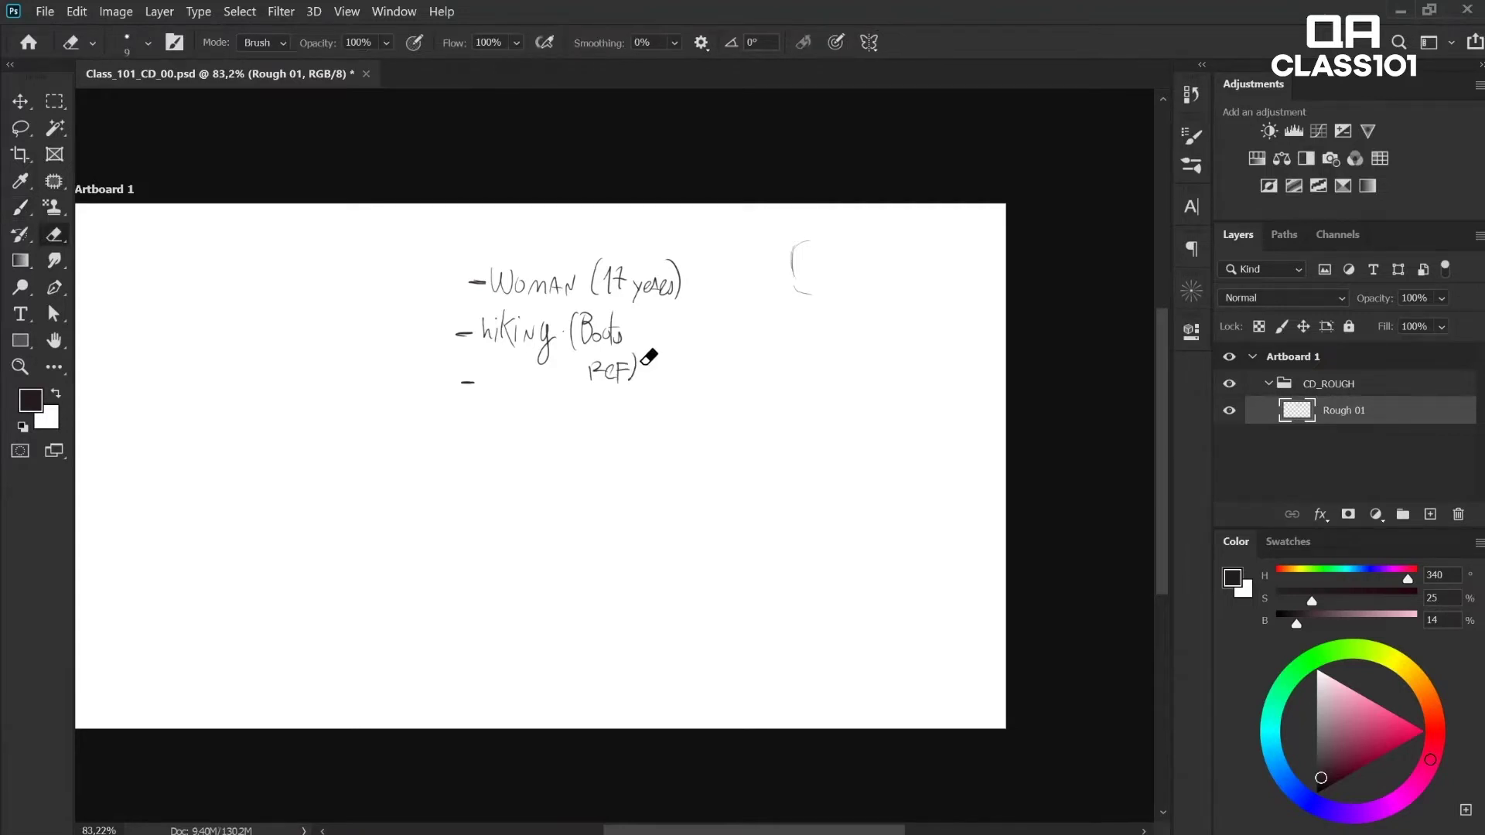
pyautogui.moveTo(643, 355); pyautogui.dragTo(611, 365)
pyautogui.keyDown('alt'); pyautogui.rightClick(616, 373); pyautogui.keyUp('alt')
pyautogui.moveTo(616, 373); pyautogui.dragTo(617, 373)
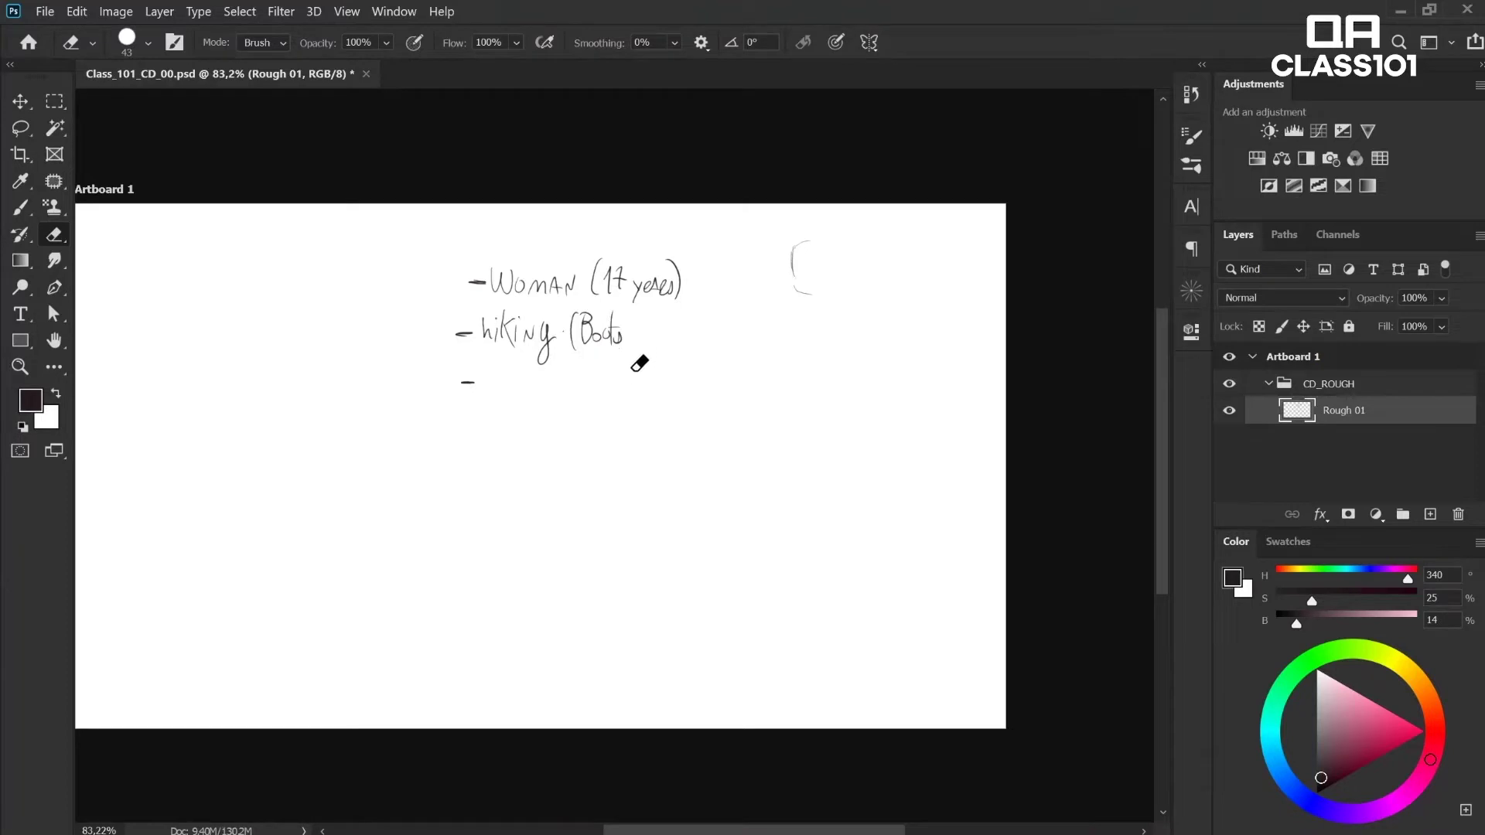
pyautogui.moveTo(626, 361)
pyautogui.mouseDown()
pyautogui.moveTo(641, 361)
pyautogui.moveTo(624, 360)
pyautogui.mouseUp()
pyautogui.press('b')
pyautogui.press('e')
pyautogui.moveTo(618, 358); pyautogui.dragTo(617, 358)
pyautogui.press('b')
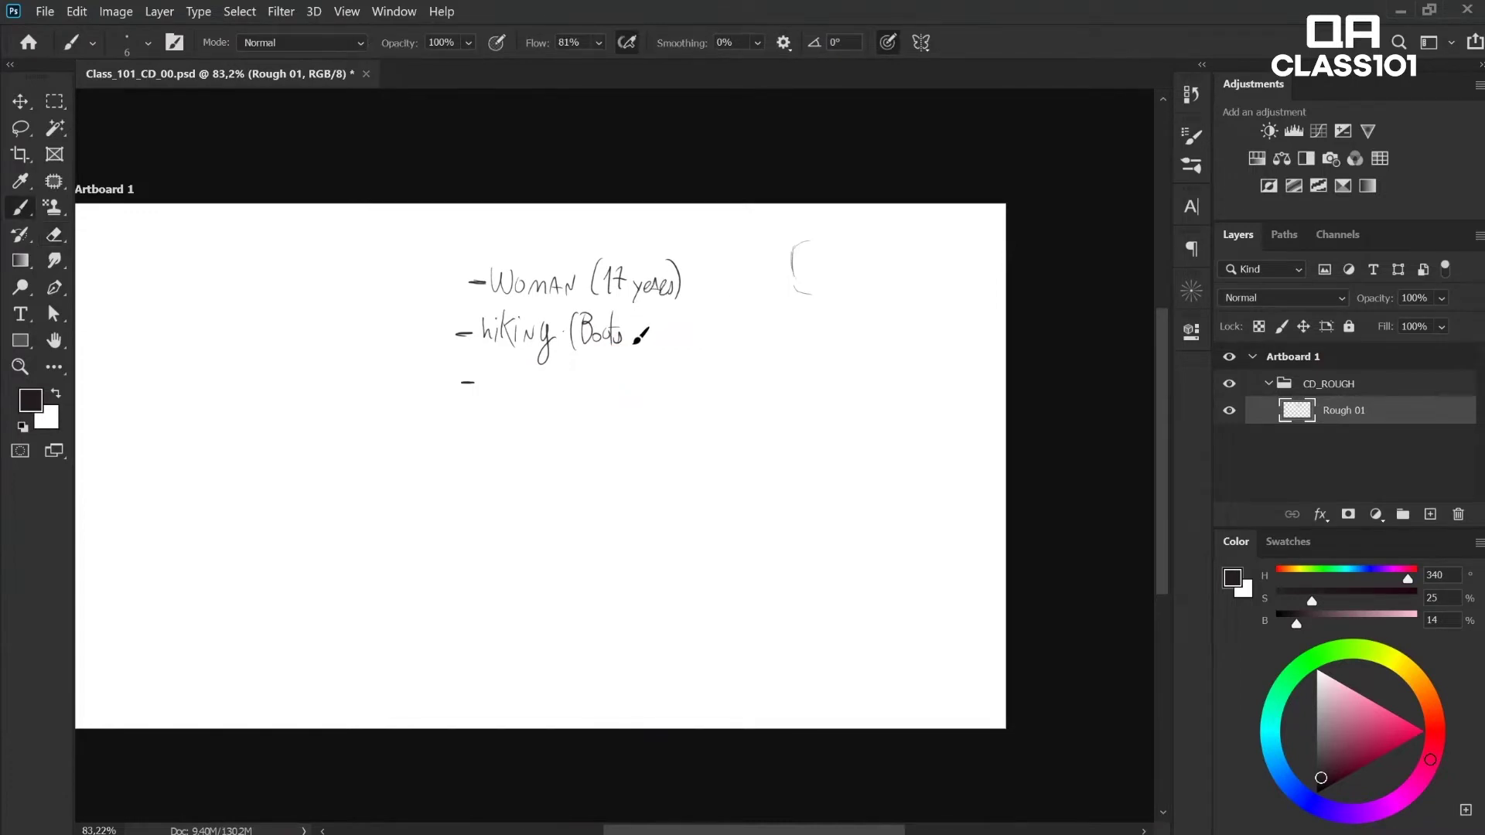
# Step: Complete the hiking note with "PureRef)" and write an underlined "Gloomy" bullet with a small dark-haired face beside it
pyautogui.moveTo(644, 327)
pyautogui.mouseDown()
pyautogui.moveTo(698, 331)
pyautogui.moveTo(689, 351)
pyautogui.mouseUp()
pyautogui.moveTo(497, 373)
pyautogui.mouseDown()
pyautogui.moveTo(559, 409)
pyautogui.moveTo(626, 410)
pyautogui.moveTo(636, 384)
pyautogui.moveTo(637, 415)
pyautogui.moveTo(638, 369)
pyautogui.moveTo(600, 370)
pyautogui.moveTo(606, 386)
pyautogui.moveTo(637, 379)
pyautogui.mouseUp()
pyautogui.press('e')
pyautogui.press('b')
# Step: Handwrite the traits "Black hair" and "Pale", draw a warning triangle below, and brace the list with the label "PURE REF"
pyautogui.moveTo(498, 427)
pyautogui.mouseDown()
pyautogui.moveTo(495, 445)
pyautogui.moveTo(530, 434)
pyautogui.moveTo(546, 451)
pyautogui.moveTo(606, 455)
pyautogui.mouseUp()
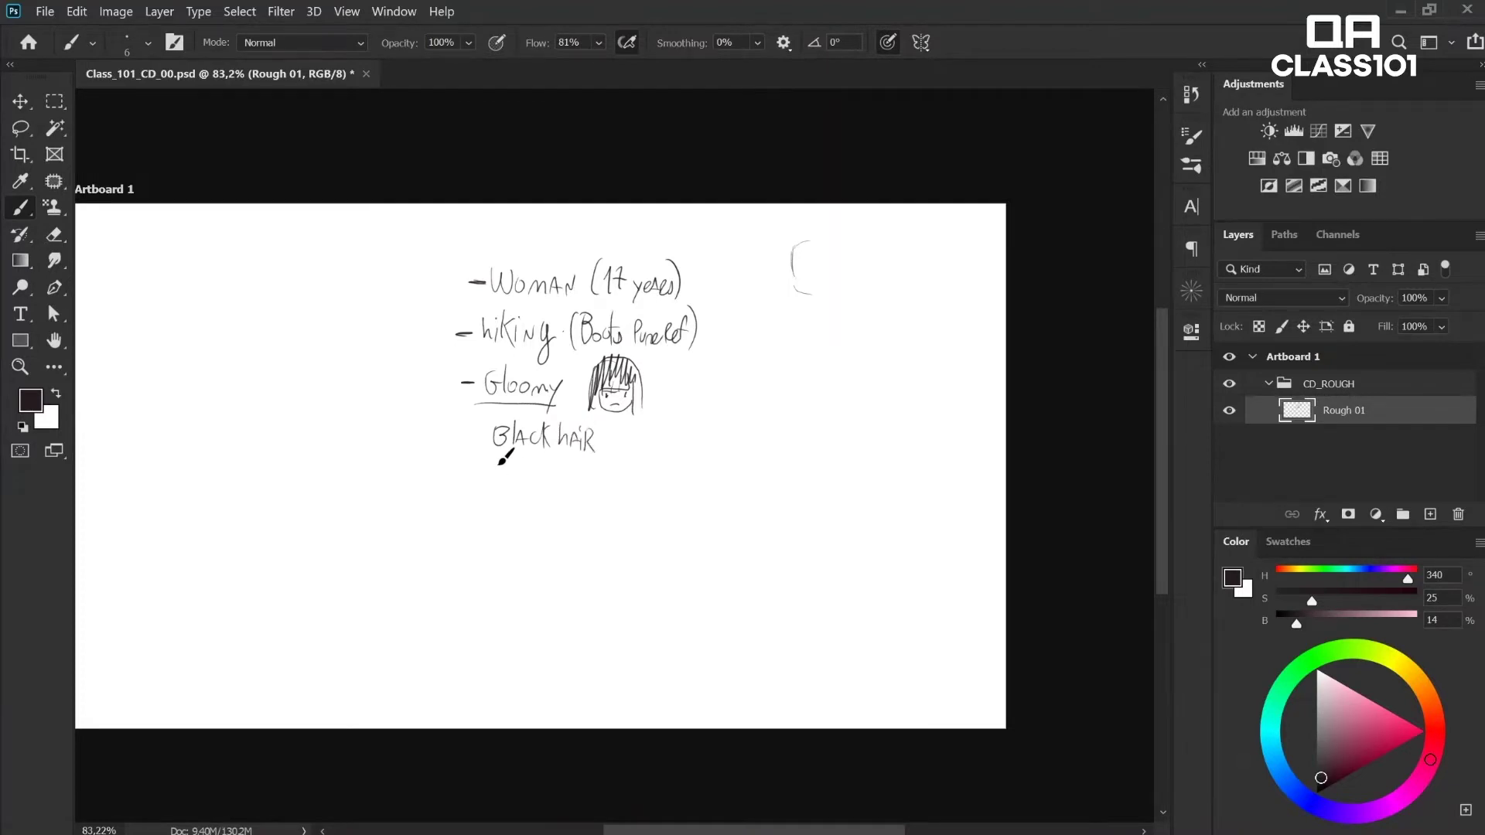
pyautogui.moveTo(497, 464)
pyautogui.mouseDown()
pyautogui.moveTo(537, 487)
pyautogui.moveTo(489, 478)
pyautogui.mouseUp()
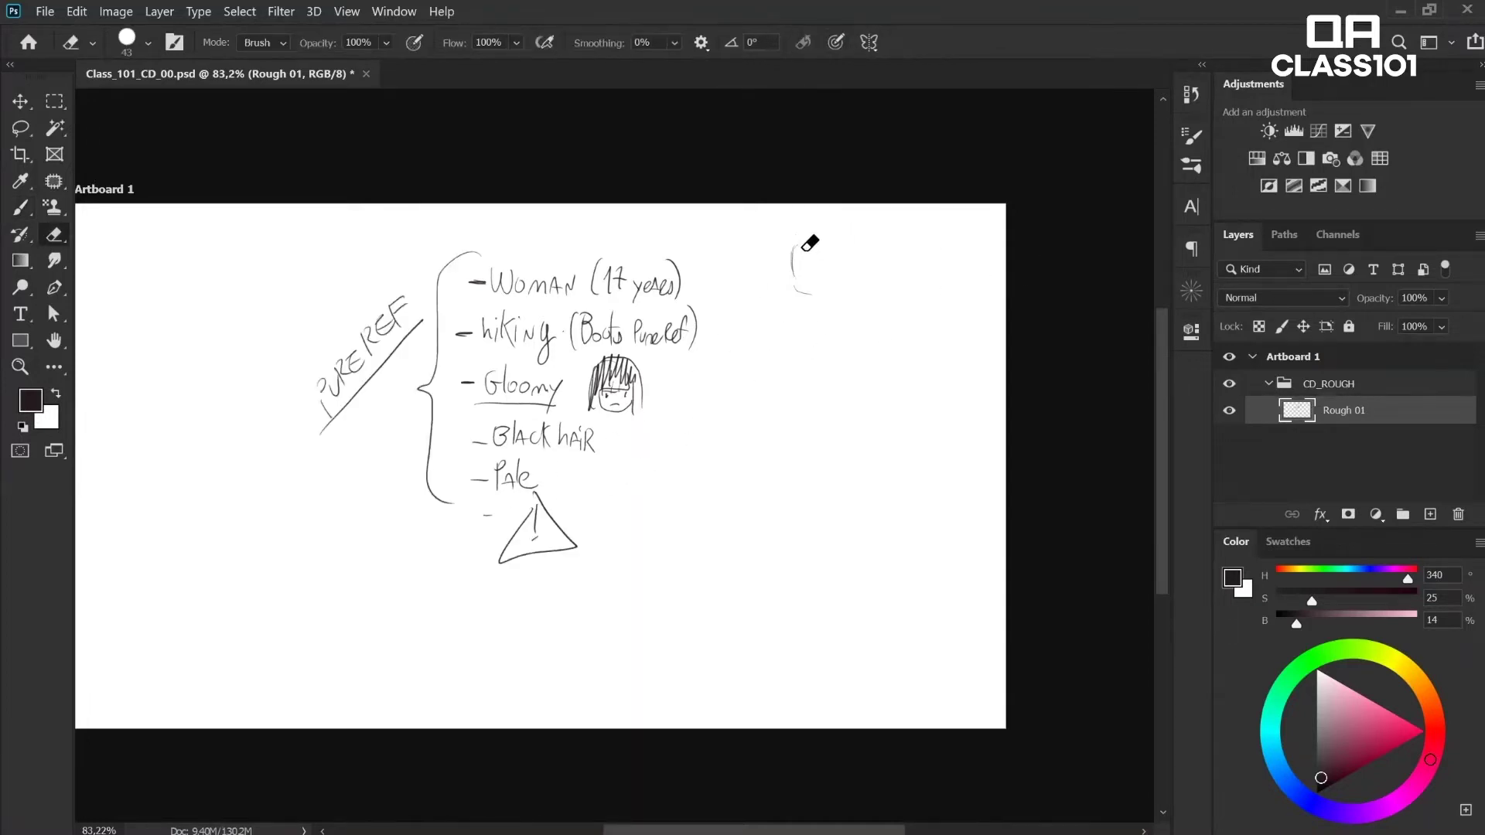
# Step: Rename the Rough 01 layer as Notes
pyautogui.doubleClick(1374, 422)
pyautogui.write('Note')
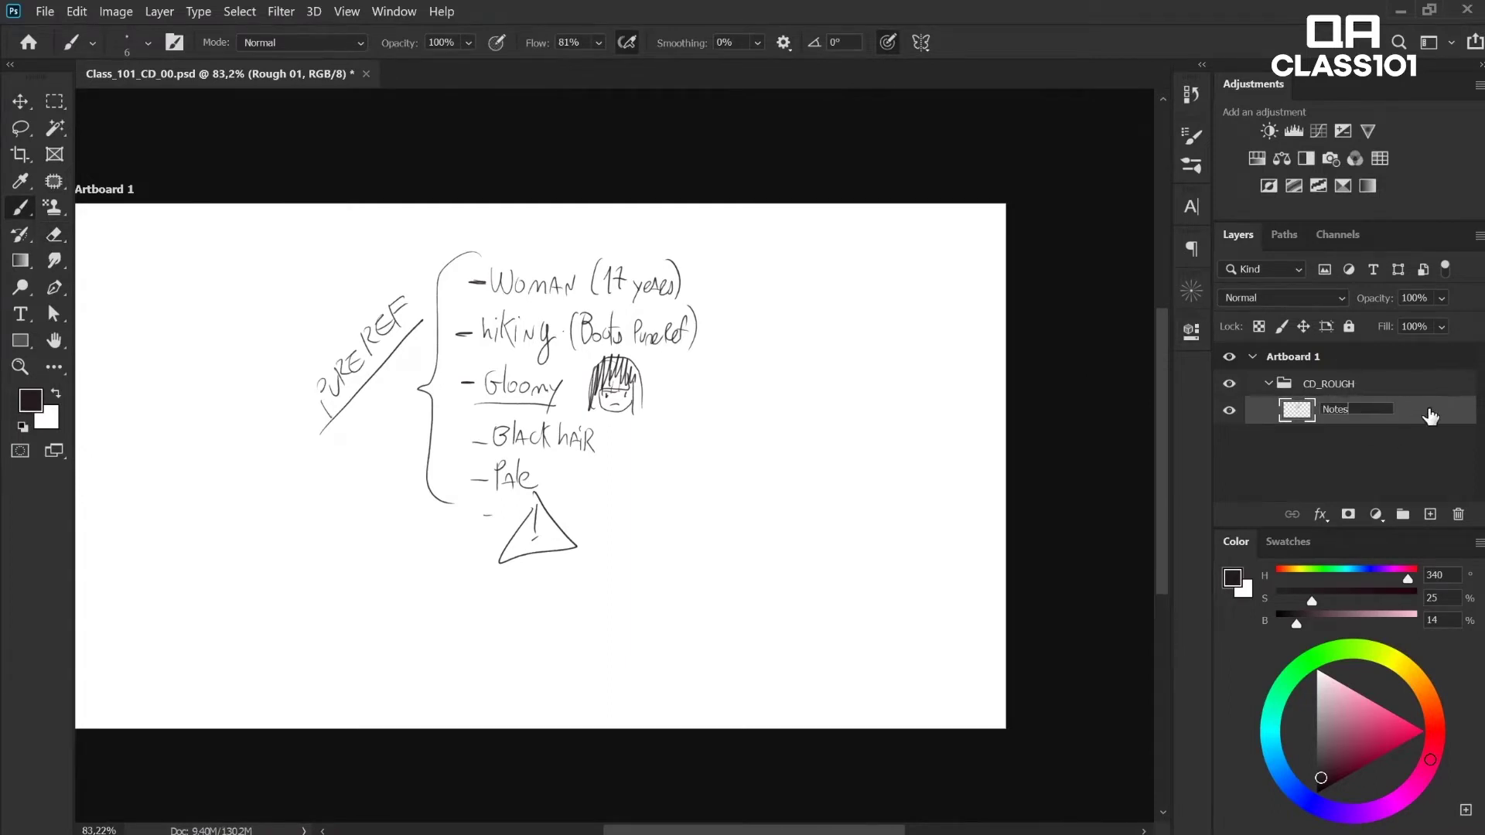
pyautogui.write('s')
pyautogui.press('Return')
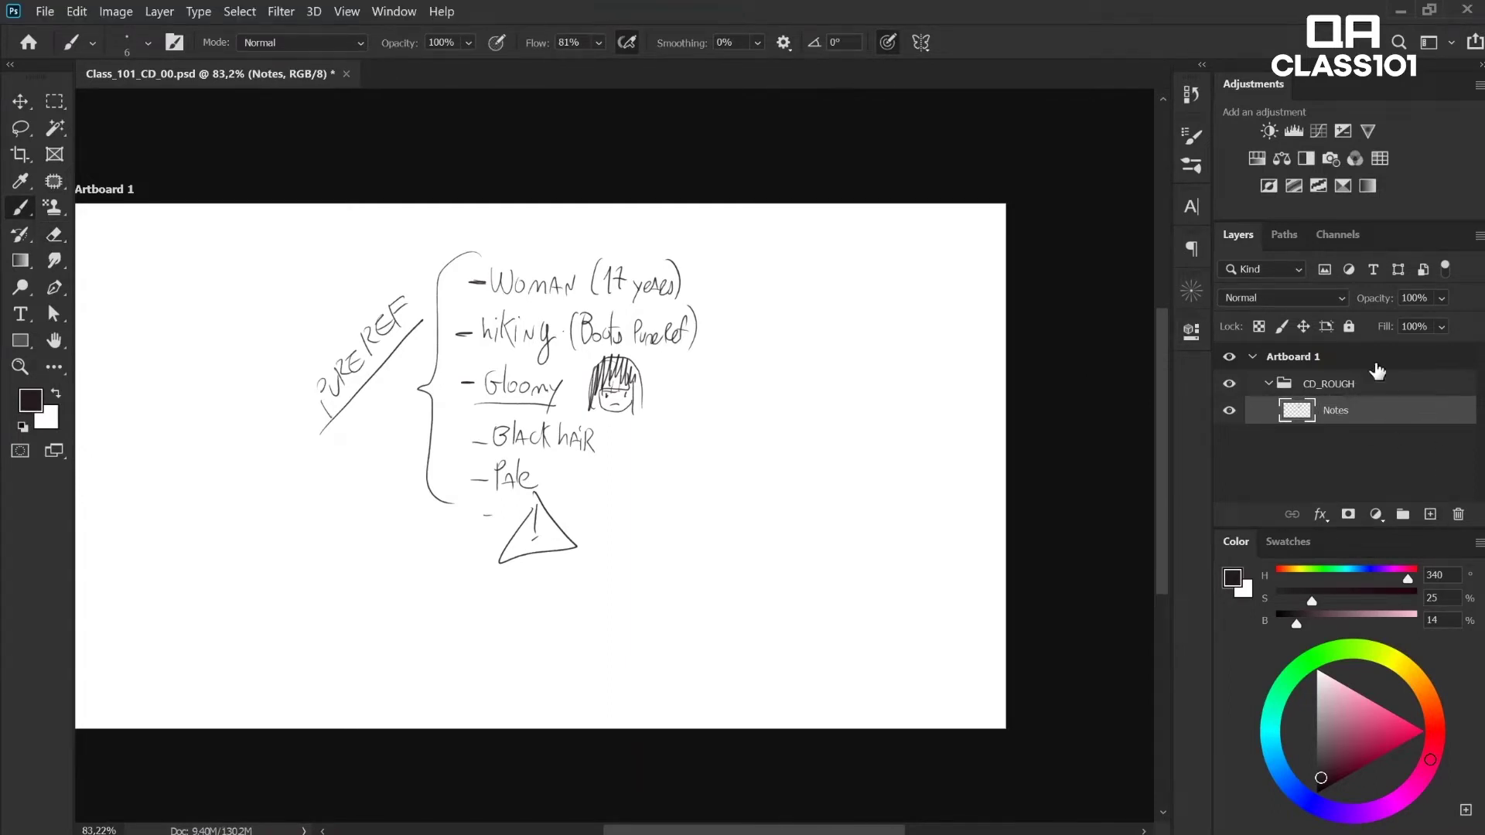
# Step: Create a new layer named Rough_01 above the Notes layer
pyautogui.click(1430, 514)
pyautogui.doubleClick(1341, 417)
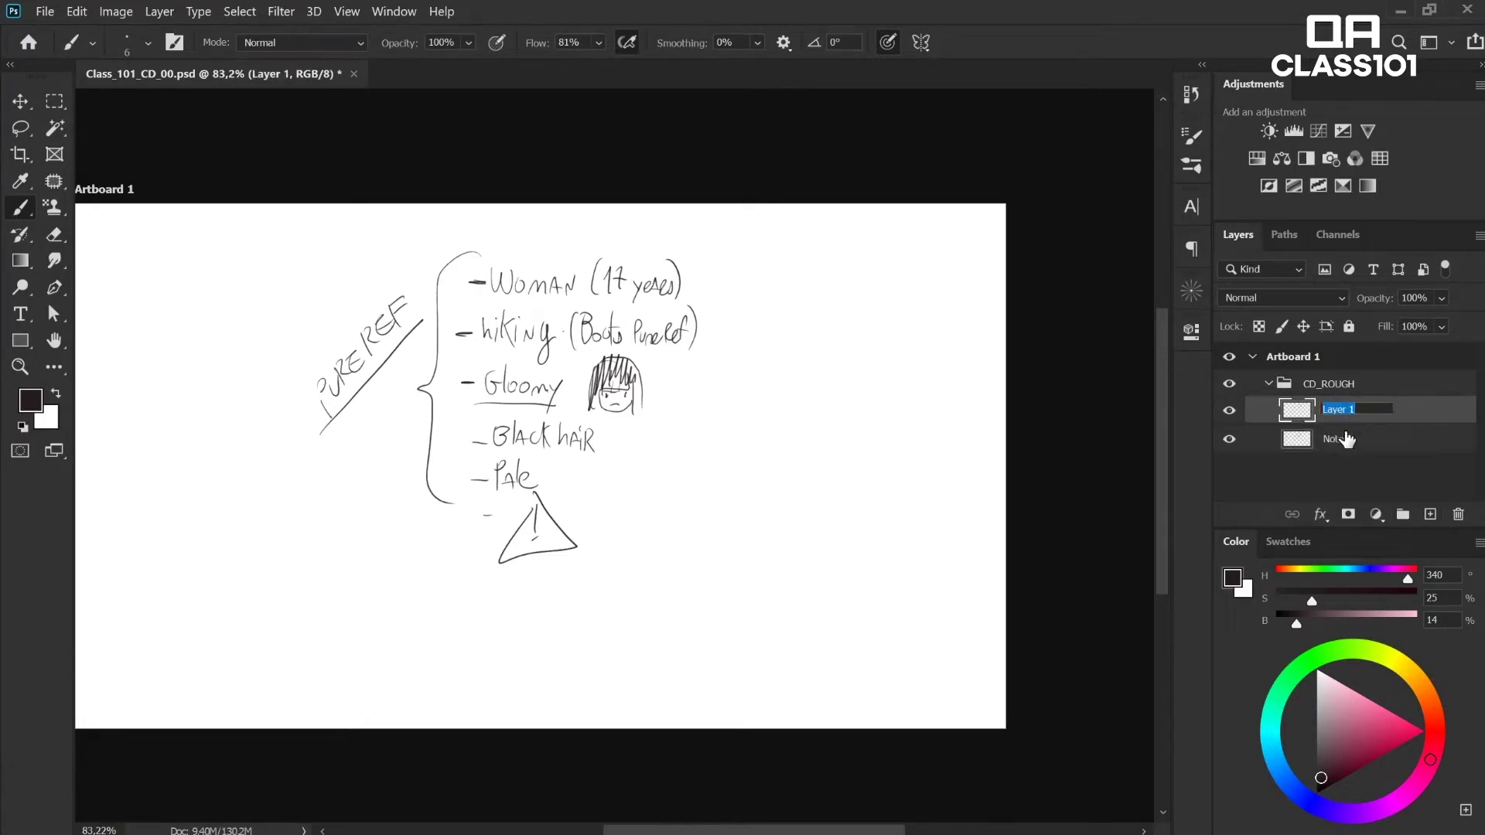
pyautogui.write('Rough_01')
pyautogui.press('Return')
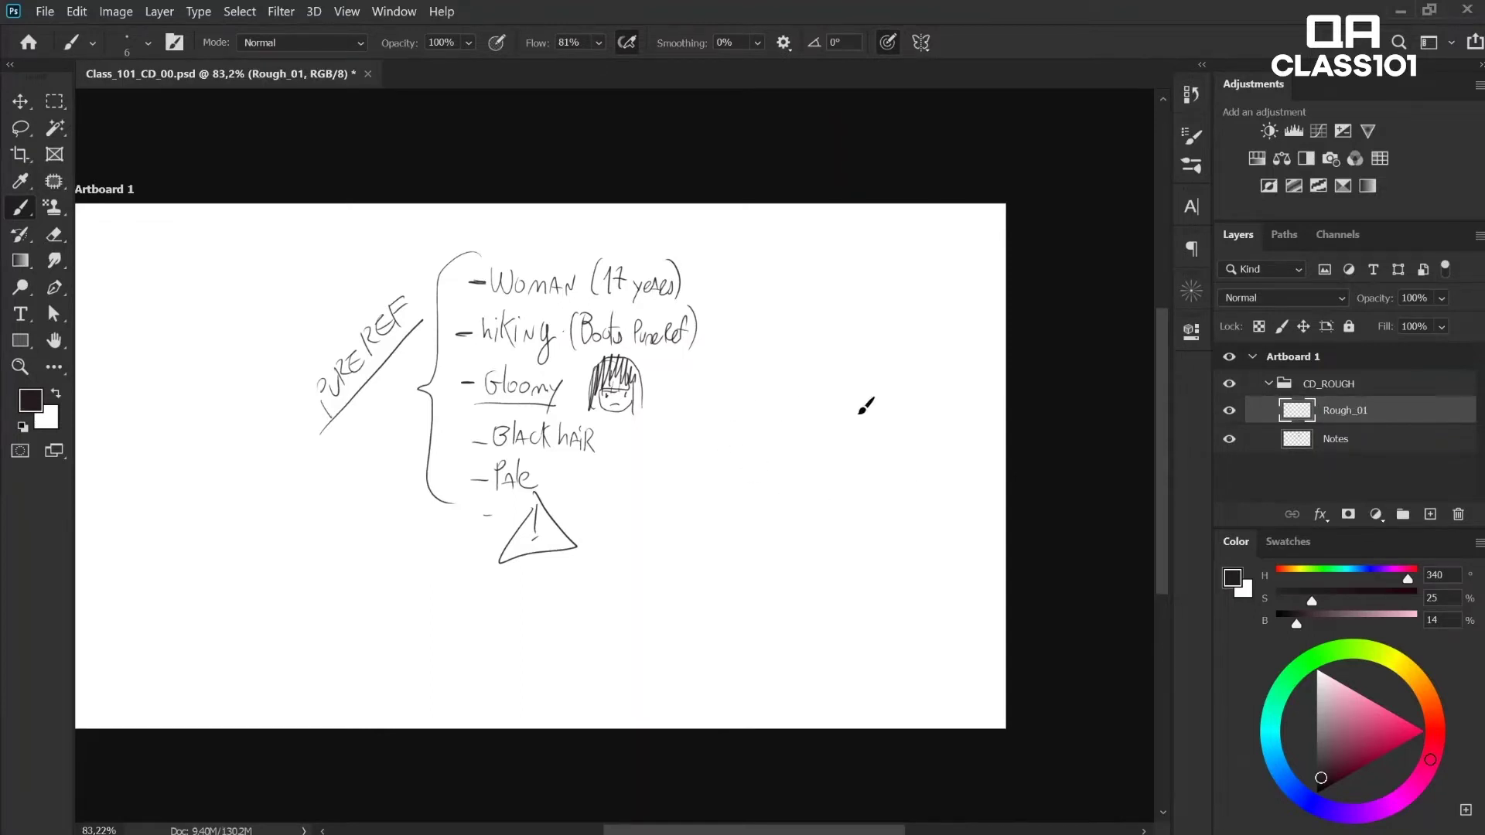
# Step: Move the handwritten notes on the Notes layer towards the artboard's left edge to free up sketching space
pyautogui.click(1361, 438)
pyautogui.press('v')
pyautogui.moveTo(1003, 588); pyautogui.dragTo(851, 585)
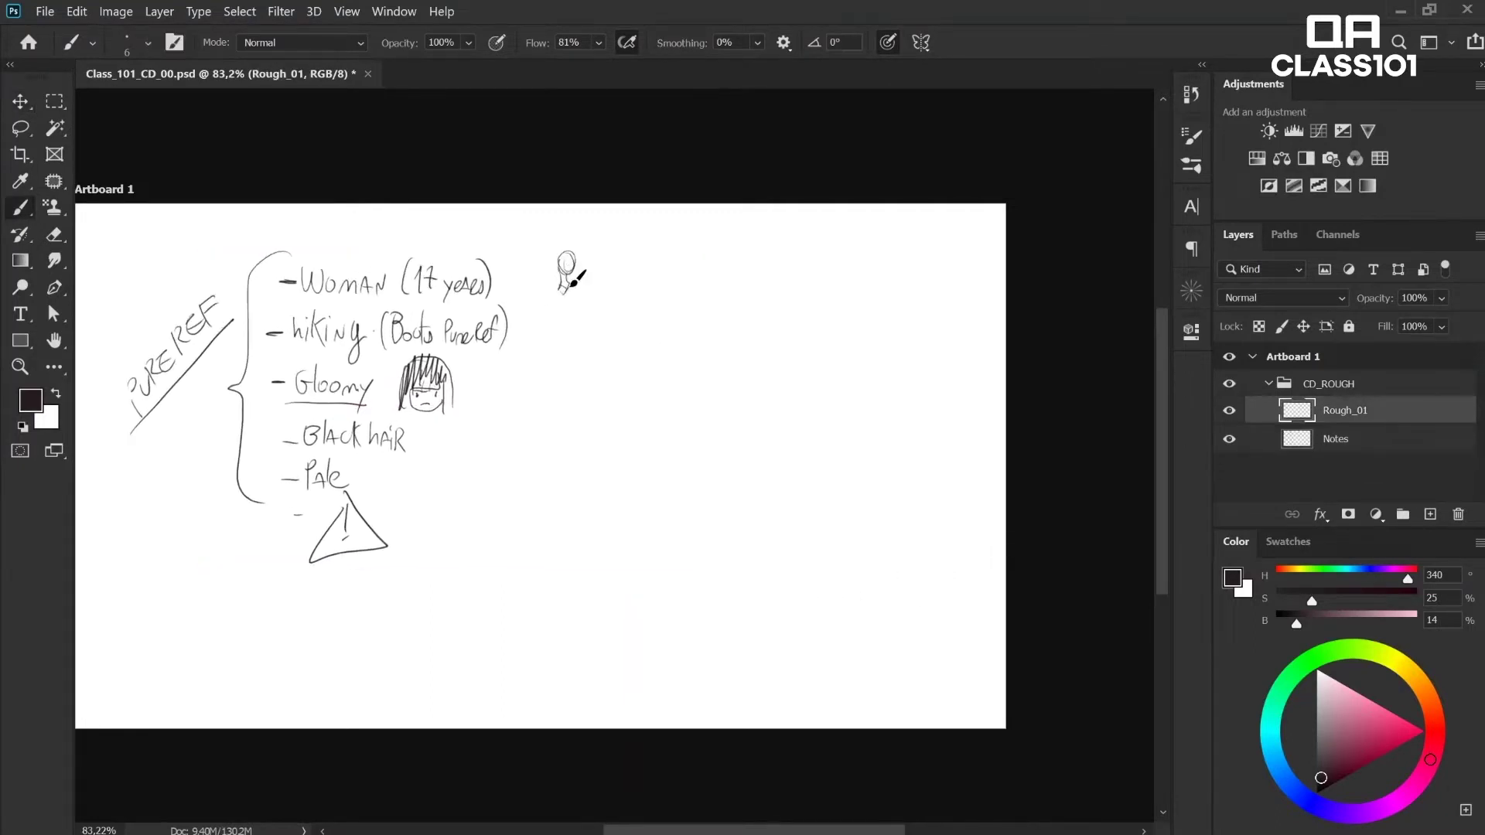
# Step: On the Rough_01 layer, sketch a small full-body female figure beside the notes, one hand on her hip and the other arm held out
pyautogui.moveTo(563, 290)
pyautogui.mouseDown()
pyautogui.moveTo(555, 321)
pyautogui.moveTo(580, 294)
pyautogui.moveTo(549, 337)
pyautogui.moveTo(566, 357)
pyautogui.moveTo(582, 349)
pyautogui.moveTo(546, 336)
pyautogui.moveTo(577, 338)
pyautogui.moveTo(568, 288)
pyautogui.moveTo(580, 340)
pyautogui.moveTo(549, 348)
pyautogui.moveTo(551, 375)
pyautogui.moveTo(548, 341)
pyautogui.moveTo(563, 436)
pyautogui.mouseUp()
pyautogui.moveTo(576, 344); pyautogui.dragTo(599, 448)
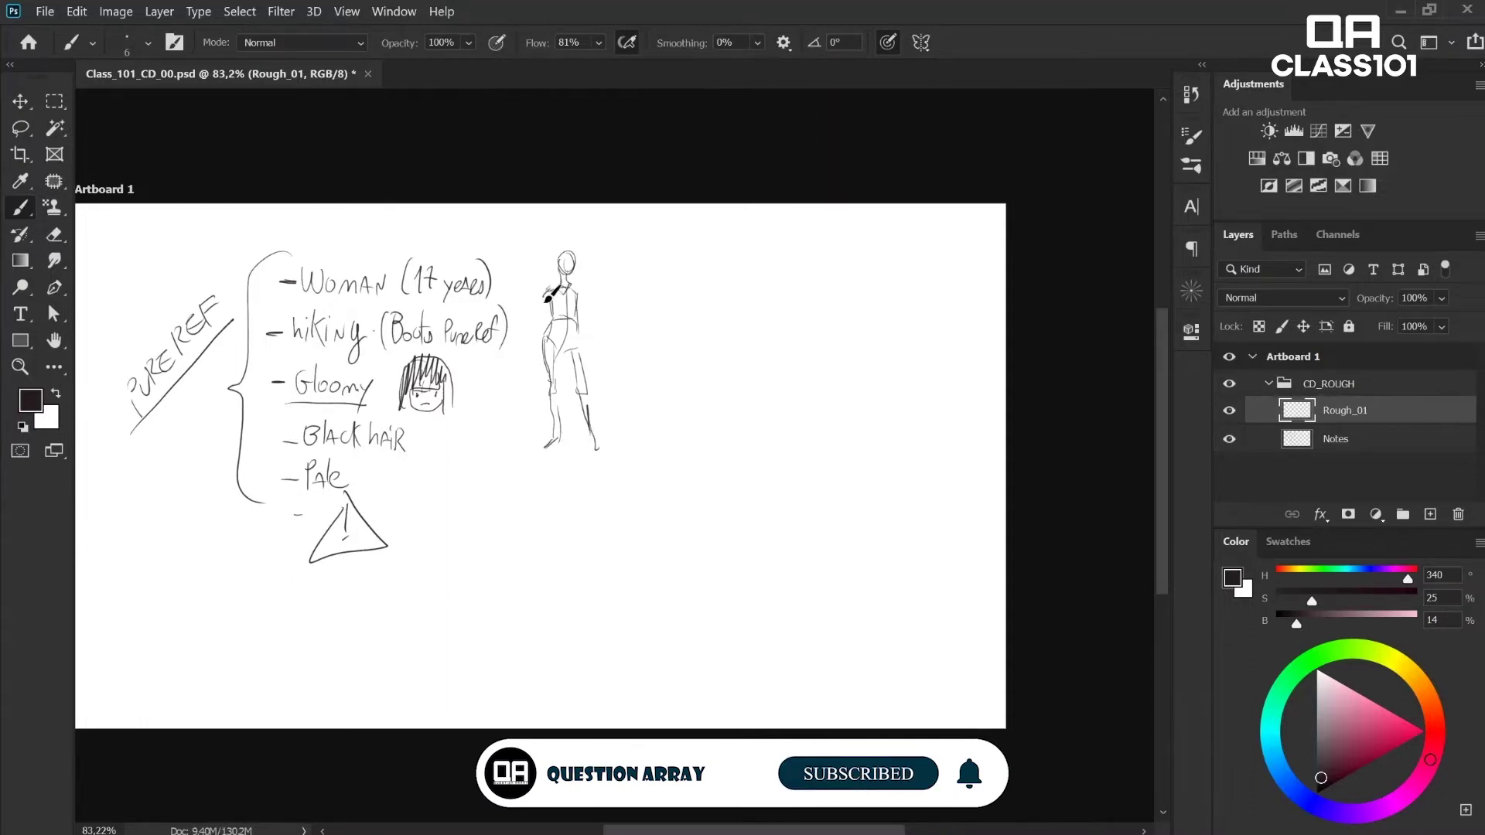
pyautogui.moveTo(546, 294)
pyautogui.mouseDown()
pyautogui.moveTo(532, 326)
pyautogui.moveTo(582, 287)
pyautogui.moveTo(598, 307)
pyautogui.moveTo(580, 325)
pyautogui.moveTo(580, 293)
pyautogui.moveTo(584, 346)
pyautogui.mouseUp()
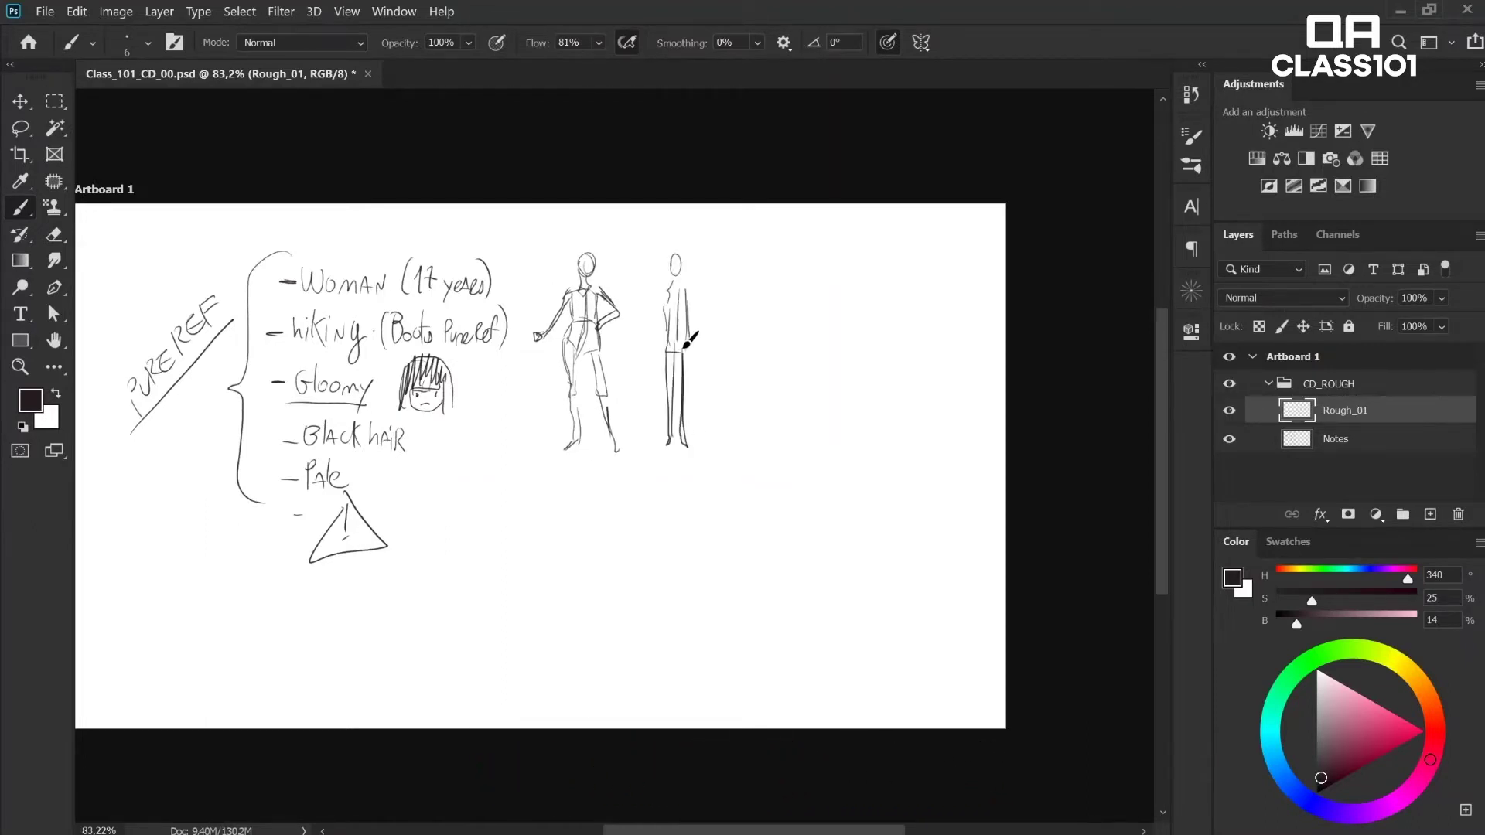
# Step: Sketch a stiff, straight-standing figure with hanging arms beside the first one and cross it out
pyautogui.moveTo(670, 283); pyautogui.dragTo(655, 346)
pyautogui.moveTo(706, 261)
pyautogui.mouseDown()
pyautogui.moveTo(703, 331)
pyautogui.moveTo(636, 417)
pyautogui.mouseUp()
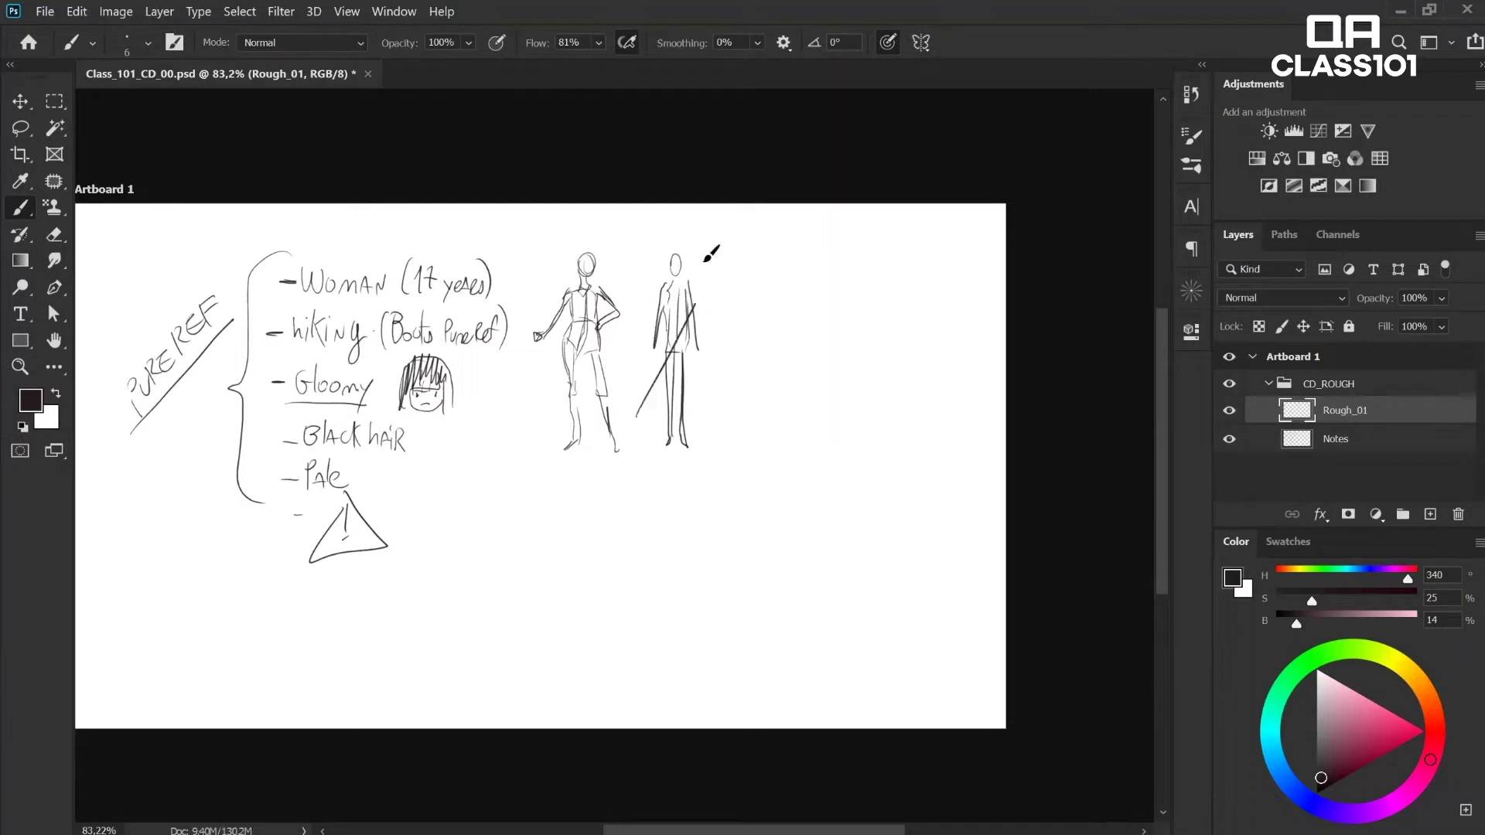
pyautogui.moveTo(641, 249); pyautogui.dragTo(725, 399)
pyautogui.moveTo(674, 464); pyautogui.dragTo(697, 454)
pyautogui.moveTo(685, 468); pyautogui.dragTo(685, 486)
# Step: Lasso the crossed-out stiff figure, delete it, and clear the selection
pyautogui.moveTo(693, 468)
pyautogui.mouseDown()
pyautogui.moveTo(689, 506)
pyautogui.moveTo(634, 221)
pyautogui.moveTo(628, 401)
pyautogui.moveTo(724, 553)
pyautogui.mouseUp()
pyautogui.press('l')
pyautogui.press('Delete')
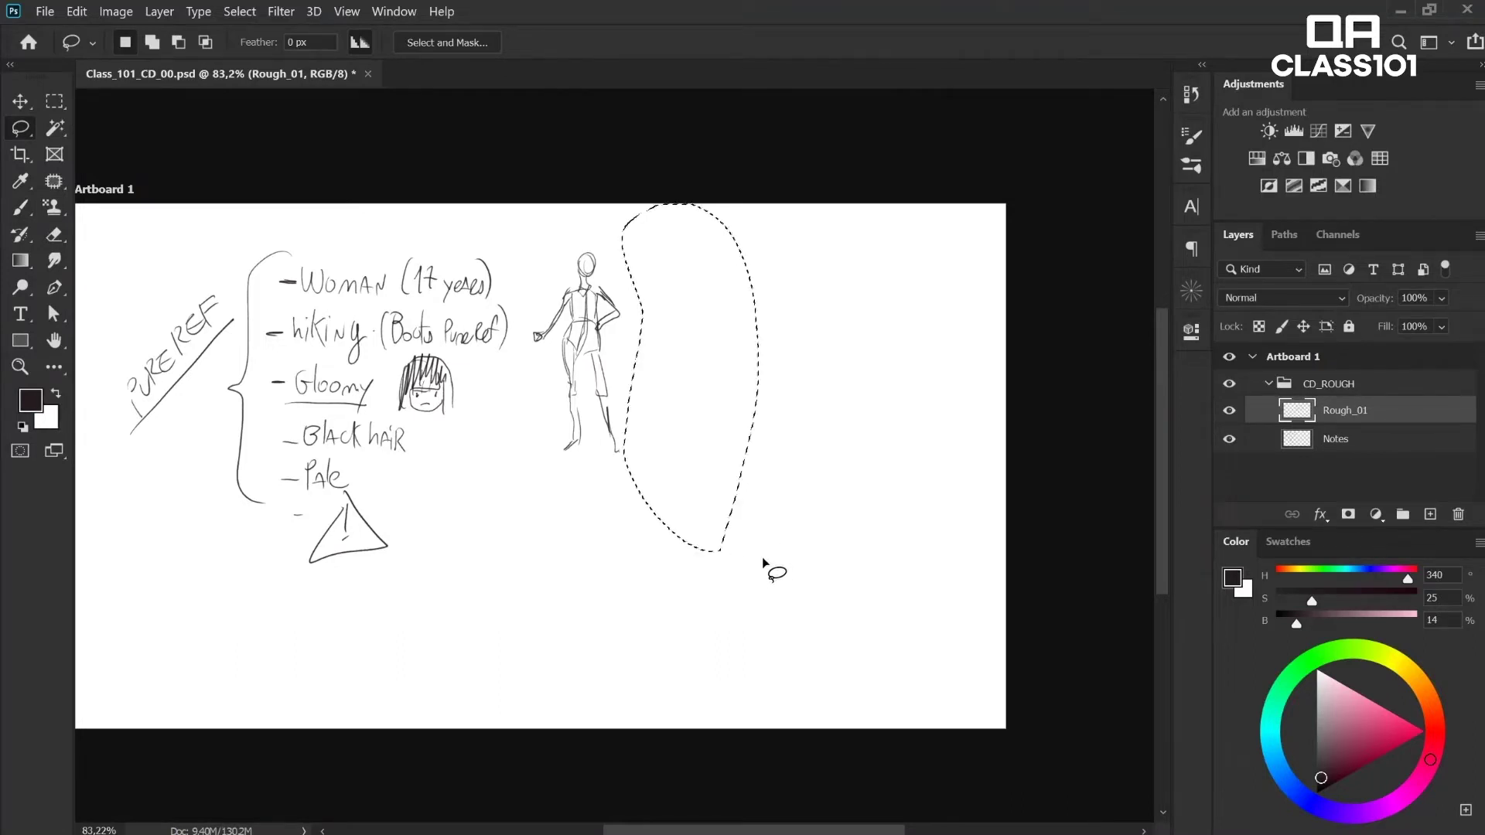
pyautogui.hotkey('ctrl', 'd')
# Step: Reinforce the first figure's lines and sketch a second standing figure with legs apart and lowered arms to its right
pyautogui.press('b')
pyautogui.moveTo(585, 354); pyautogui.dragTo(608, 395)
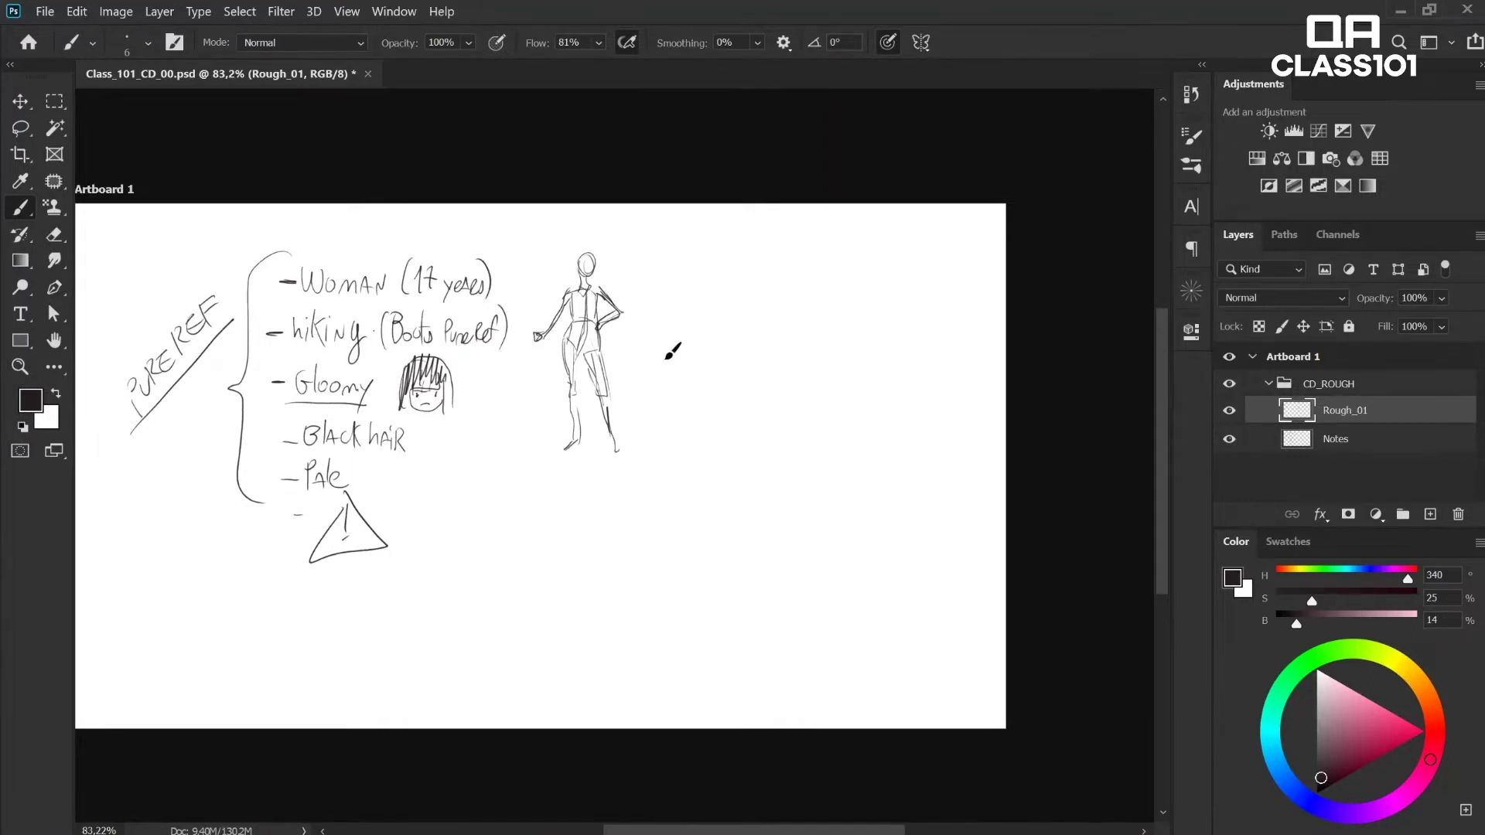
pyautogui.moveTo(663, 328); pyautogui.dragTo(652, 389)
pyautogui.moveTo(546, 333); pyautogui.dragTo(555, 379)
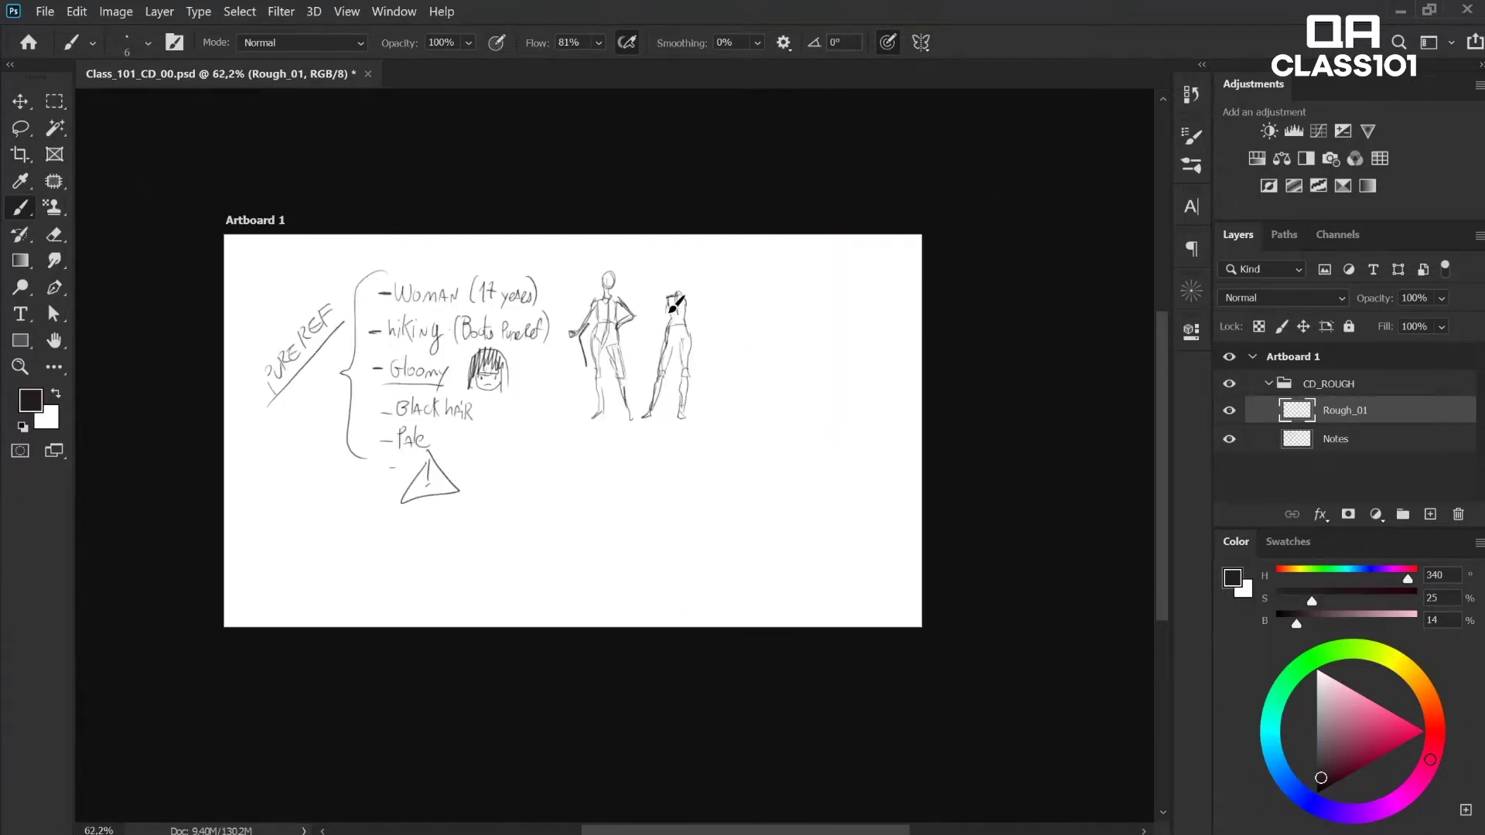
pyautogui.moveTo(673, 308)
pyautogui.mouseDown()
pyautogui.moveTo(658, 348)
pyautogui.moveTo(695, 313)
pyautogui.moveTo(698, 347)
pyautogui.moveTo(685, 280)
pyautogui.mouseUp()
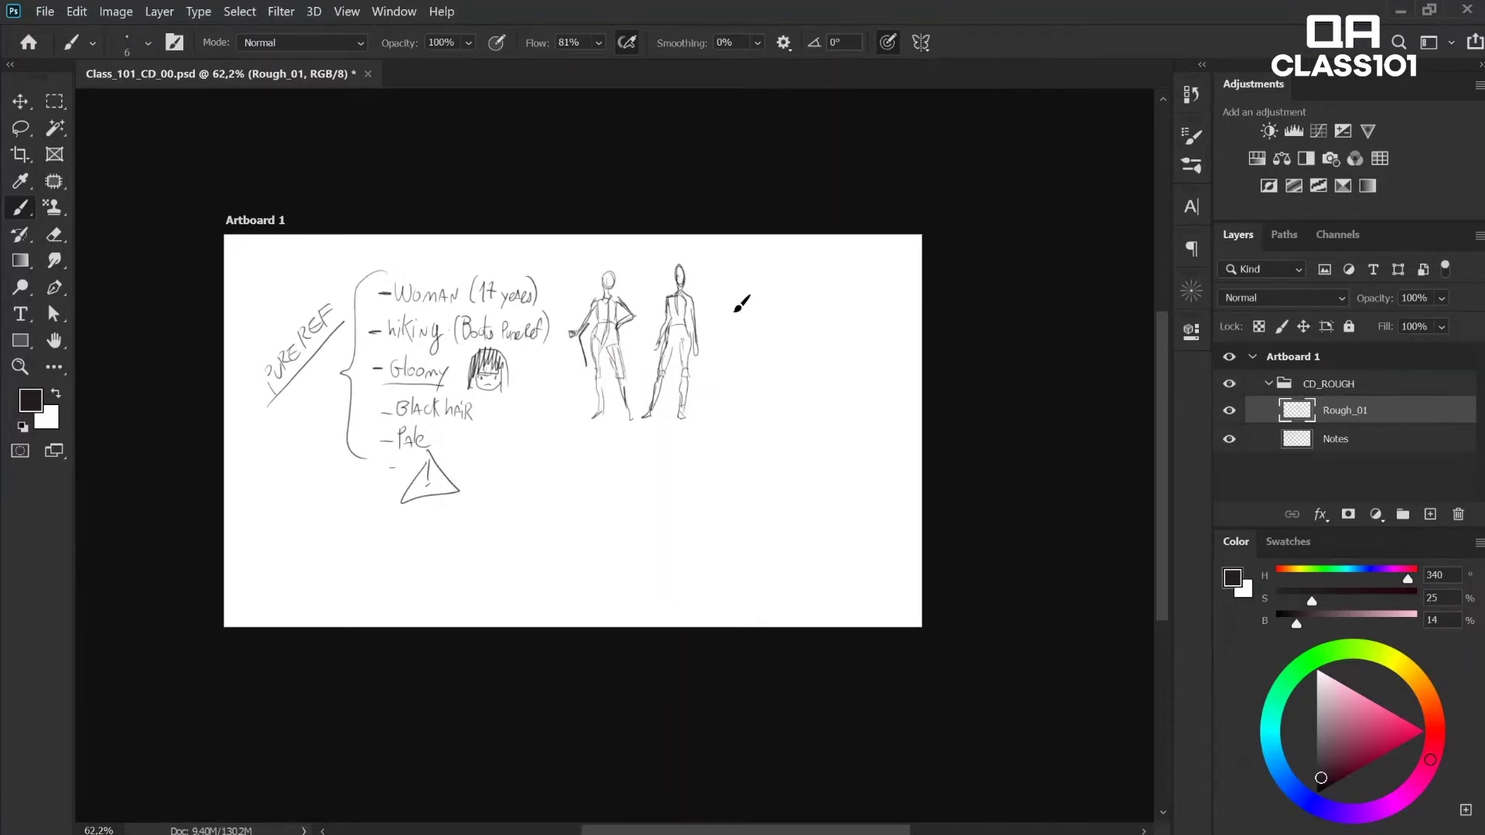
# Step: Sketch two more quick poses further right: a wide-legged stance and a figure with both arms raised
pyautogui.moveTo(737, 270)
pyautogui.mouseDown()
pyautogui.moveTo(741, 358)
pyautogui.moveTo(720, 415)
pyautogui.mouseUp()
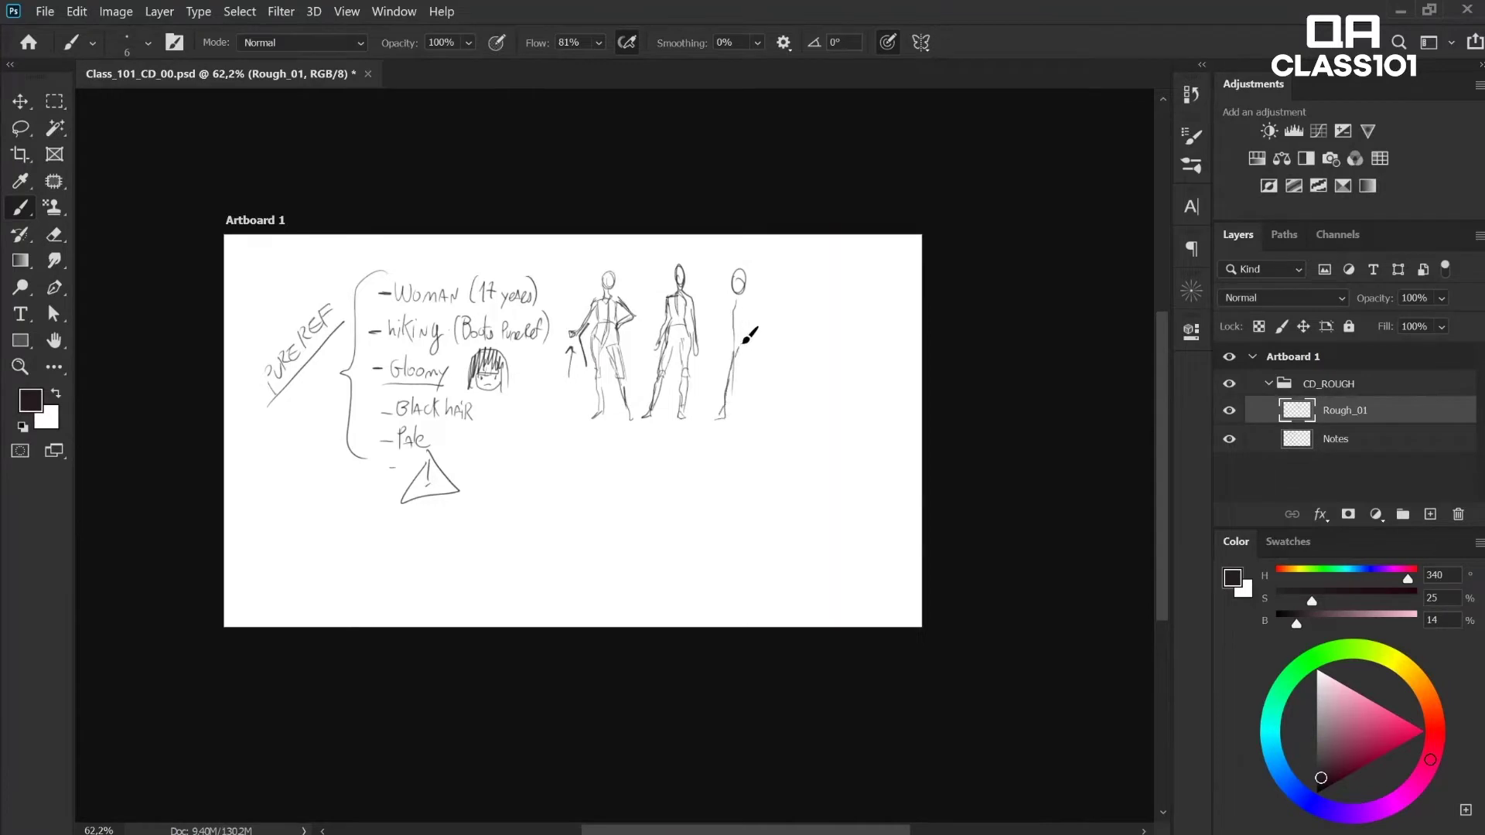
pyautogui.moveTo(743, 340)
pyautogui.mouseDown()
pyautogui.moveTo(773, 381)
pyautogui.moveTo(771, 418)
pyautogui.mouseUp()
pyautogui.moveTo(735, 306); pyautogui.dragTo(750, 348)
pyautogui.moveTo(809, 266); pyautogui.dragTo(805, 285)
pyautogui.moveTo(783, 254); pyautogui.dragTo(801, 290)
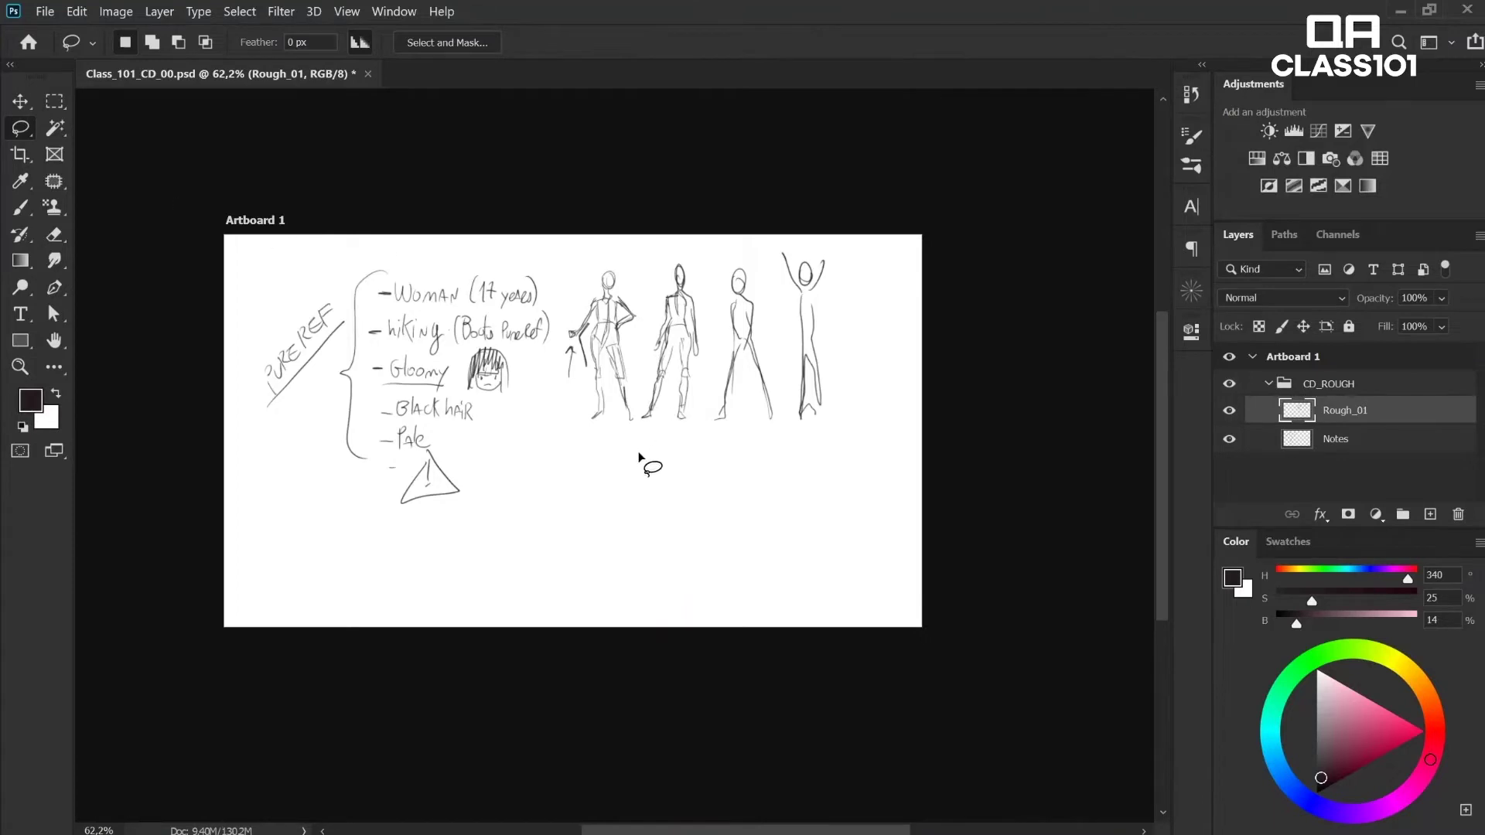
# Step: Lasso the first hand-on-hip figure and copy it to its own new layer
pyautogui.moveTo(635, 451)
pyautogui.mouseDown()
pyautogui.moveTo(646, 304)
pyautogui.moveTo(633, 258)
pyautogui.moveTo(596, 263)
pyautogui.moveTo(560, 342)
pyautogui.moveTo(561, 405)
pyautogui.moveTo(581, 456)
pyautogui.moveTo(613, 456)
pyautogui.mouseUp()
pyautogui.press('ctrl')
pyautogui.hotkey('ctrl', 'j')
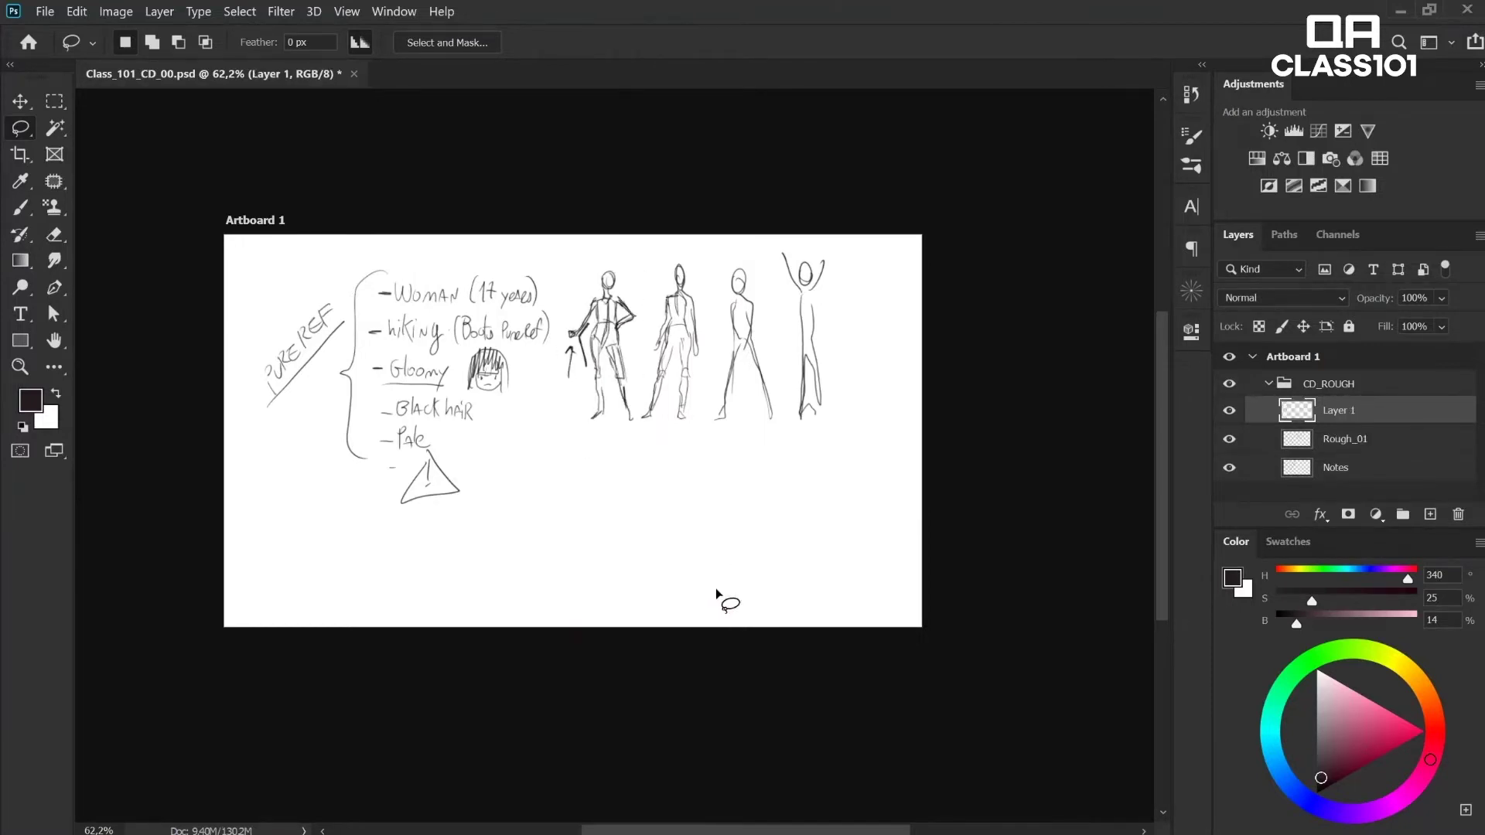
# Step: Rename the new layer holding the hand-on-hip figure as Rough_01
pyautogui.doubleClick(1349, 412)
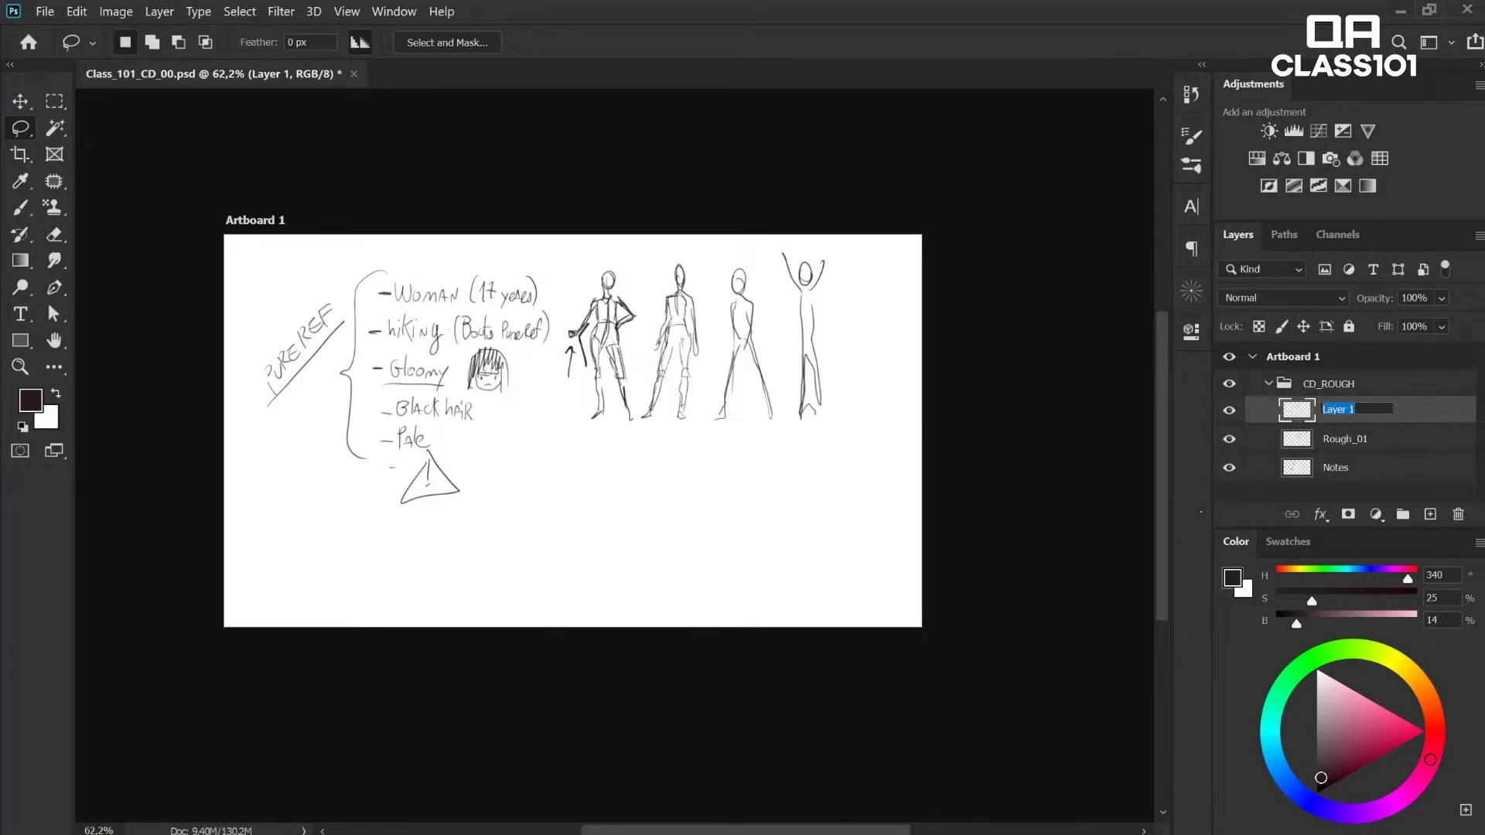
pyautogui.write('ROug')
pyautogui.press('BackSpace')
pyautogui.press('Return')
pyautogui.doubleClick(1340, 410)
pyautogui.write('Rough_01')
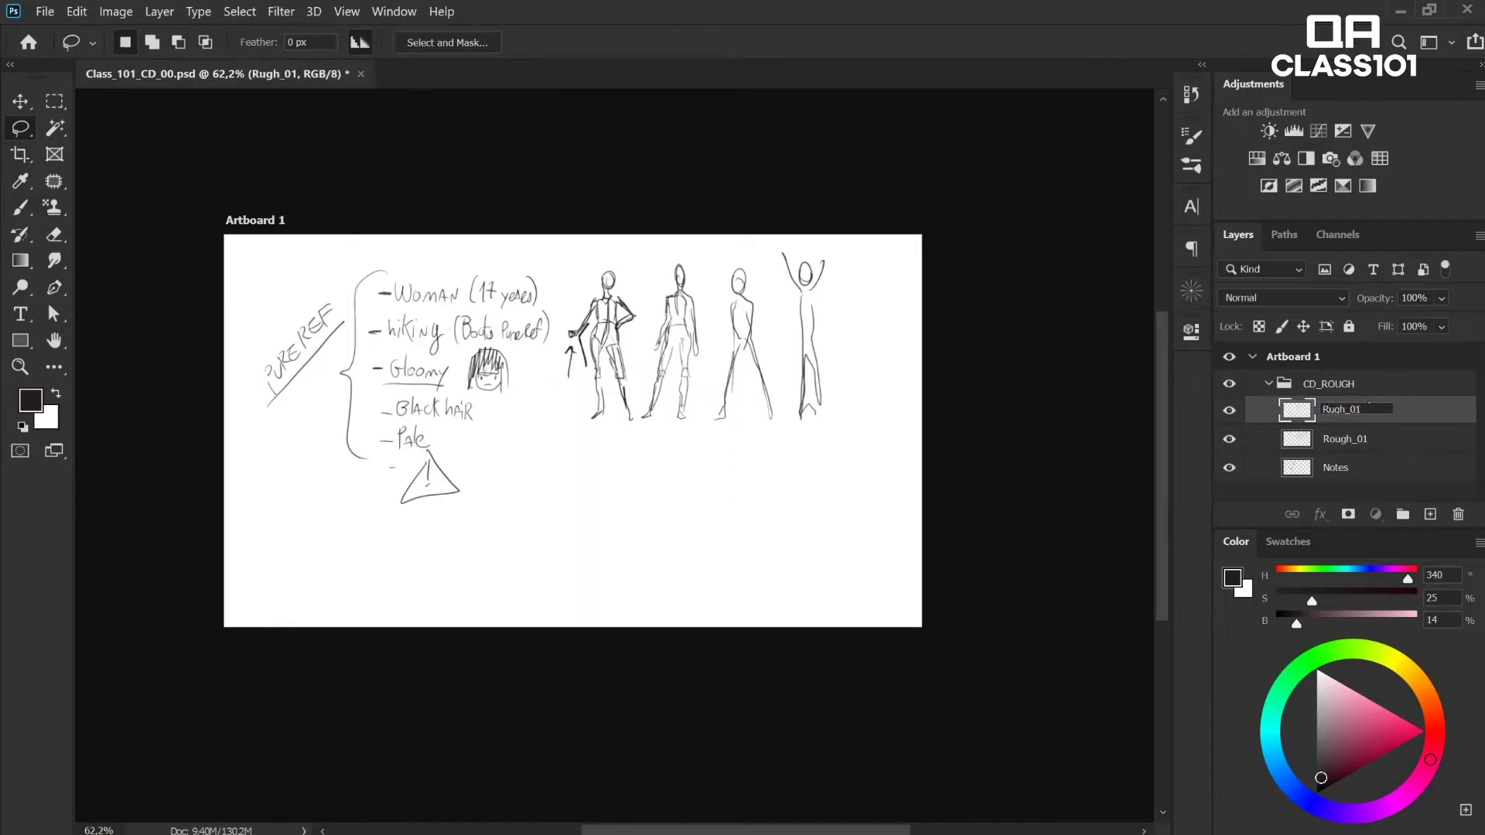
pyautogui.press('Return')
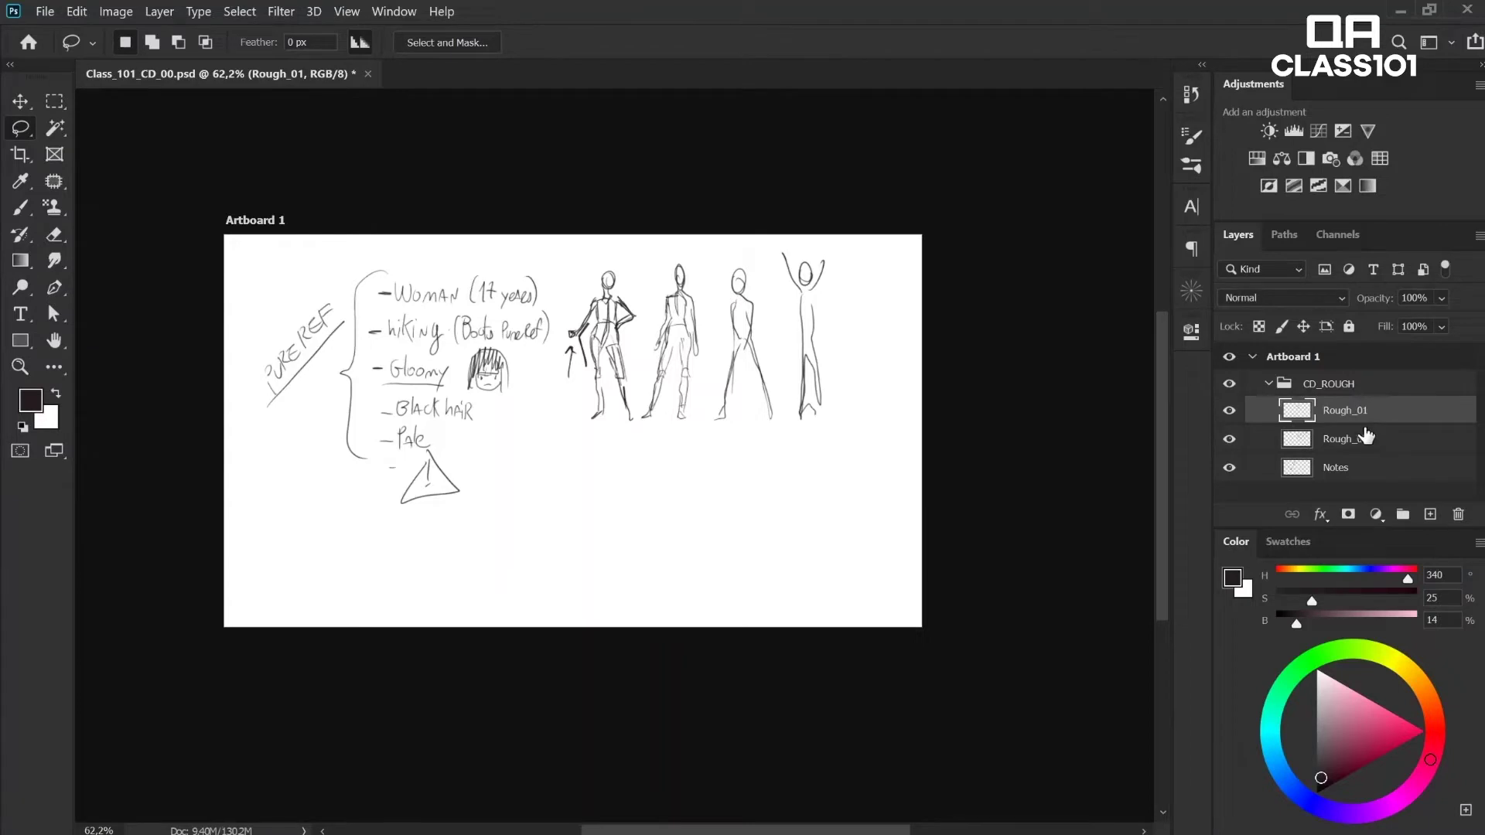
# Step: Delete the old Rough_01 layer with the other poses and make the new Rough_01 layer active
pyautogui.click(1381, 441)
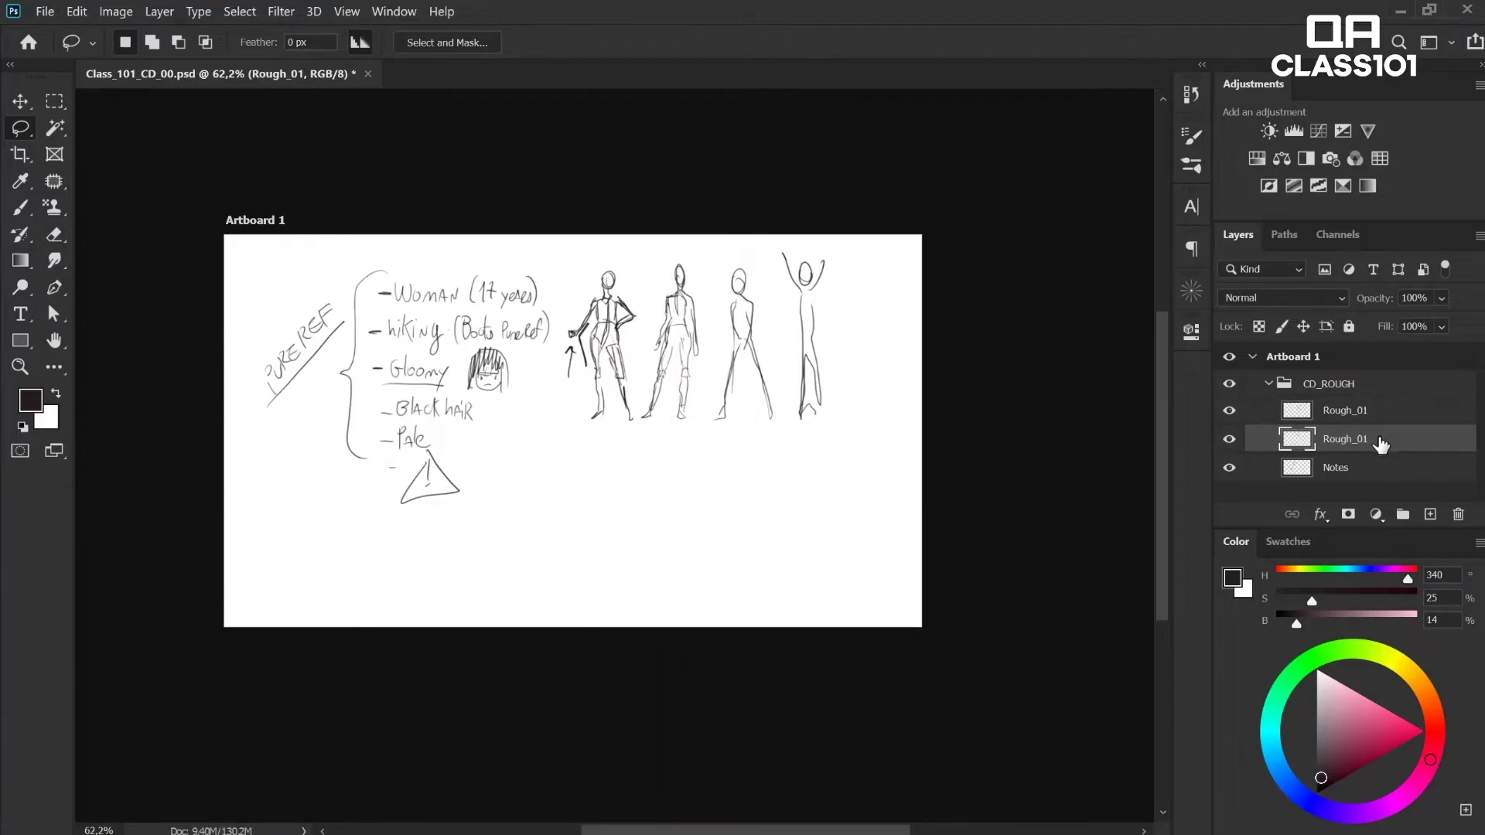
pyautogui.click(1458, 516)
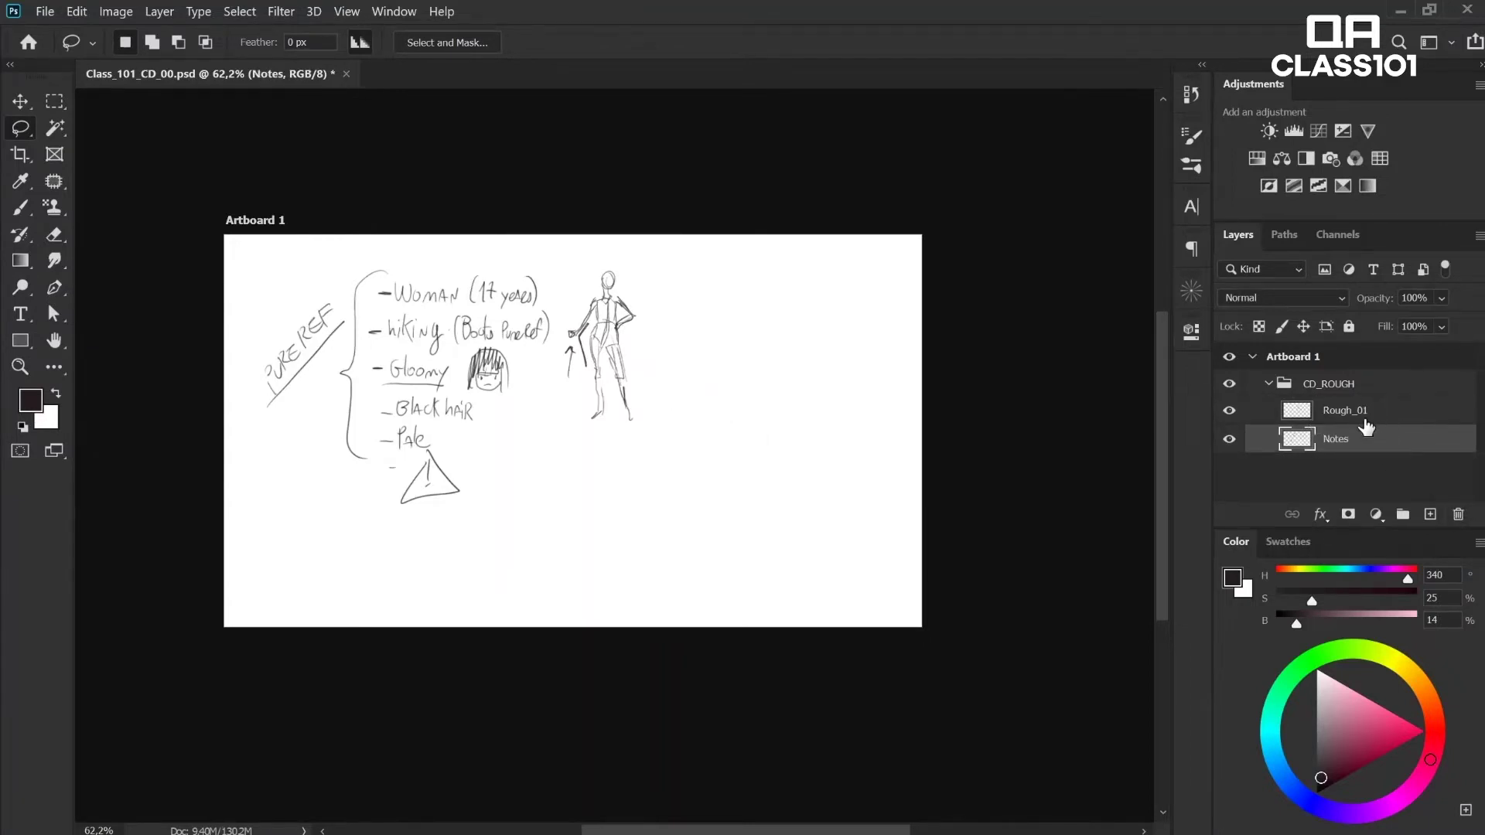
pyautogui.click(1377, 419)
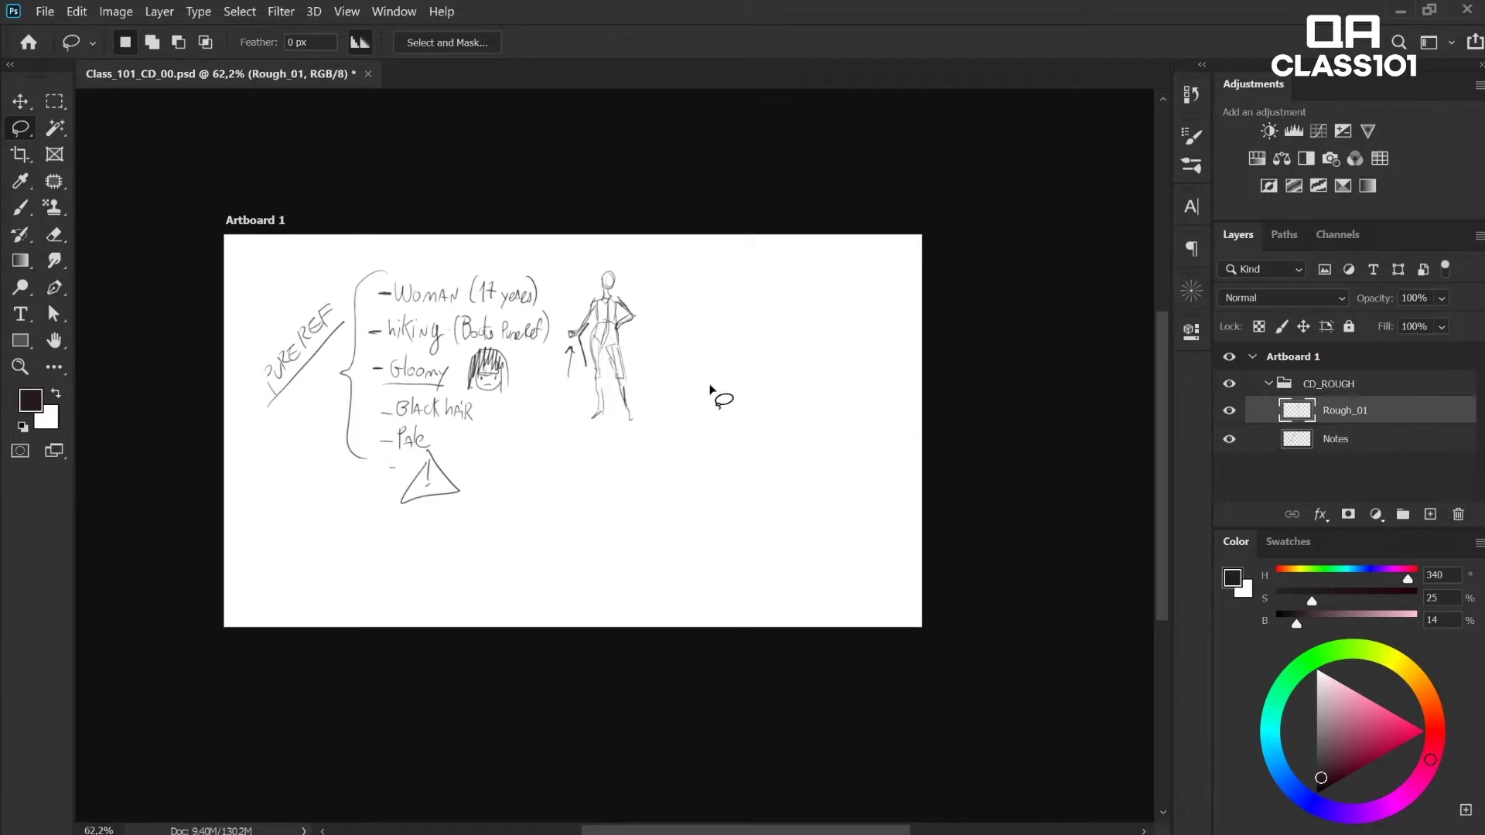
# Step: Scale the hand-on-hip figure up to nearly the artboard's full height and move it to the artboard's right side
pyautogui.press('v')
pyautogui.hotkey('ctrl', 't')
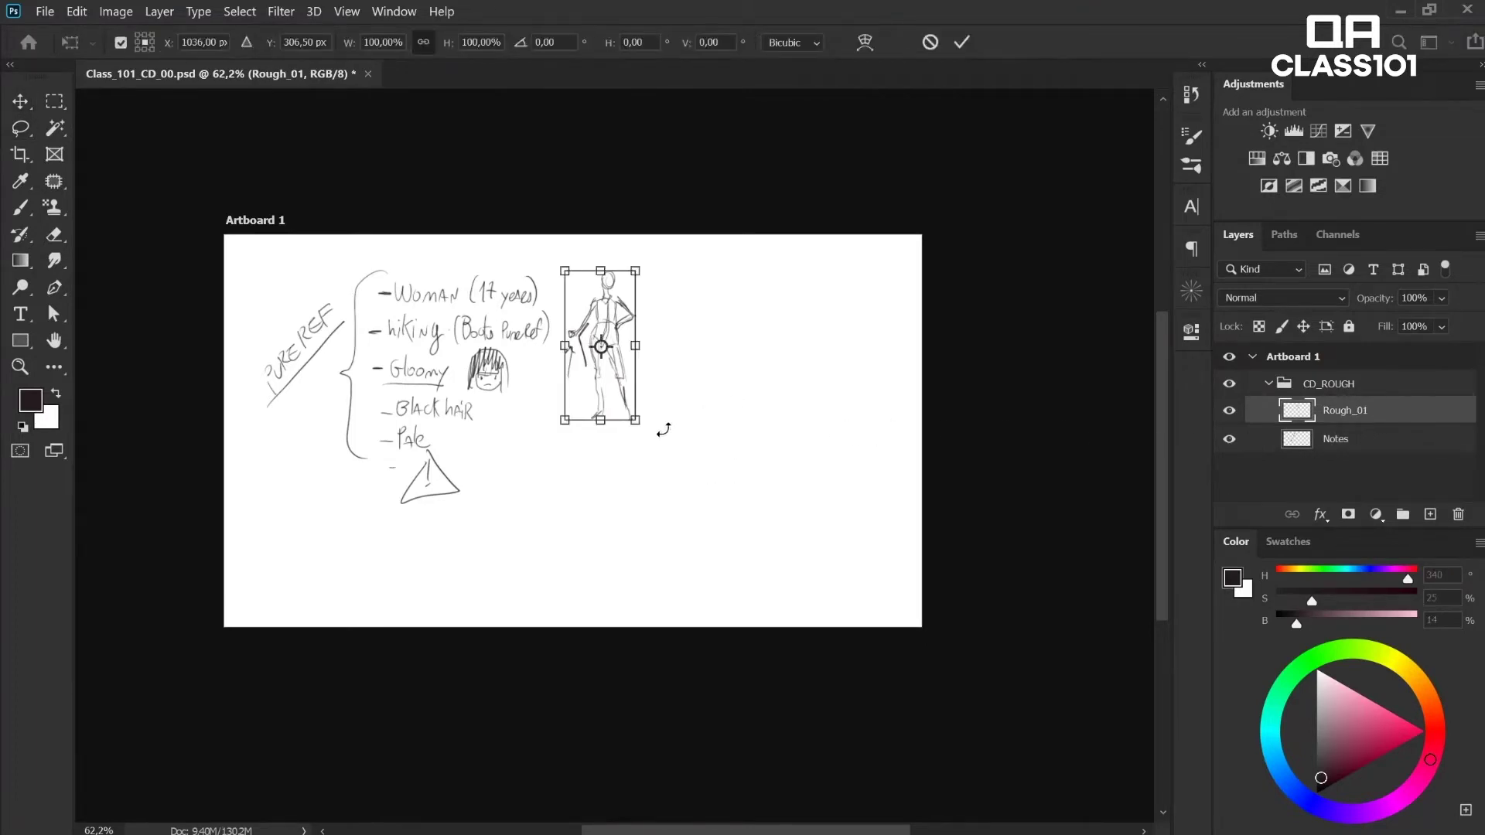
pyautogui.moveTo(640, 422); pyautogui.dragTo(755, 557)
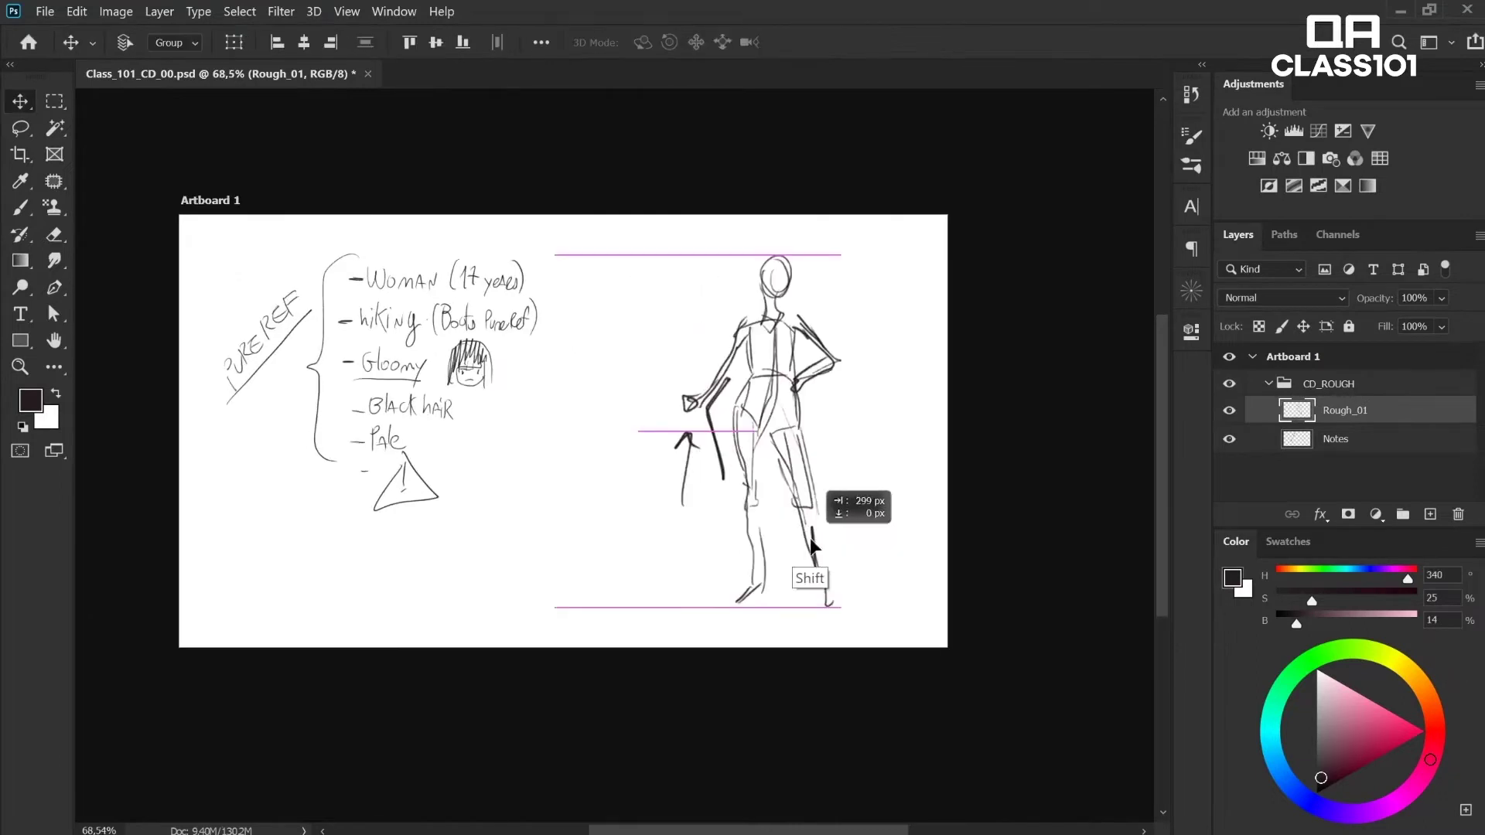
pyautogui.moveTo(810, 539); pyautogui.dragTo(808, 539)
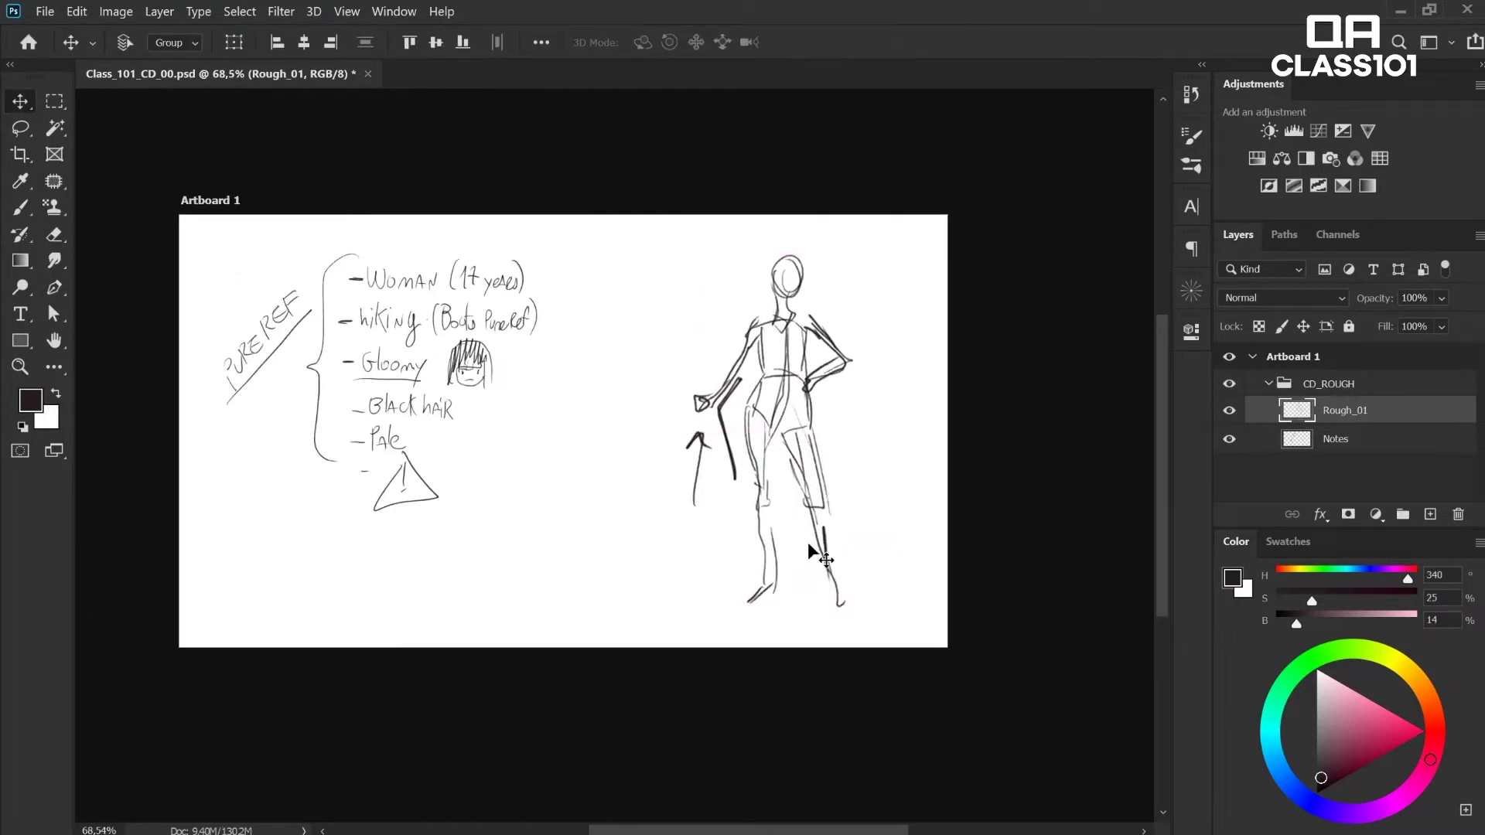
# Step: Redraw the enlarged figure's outstretched arm and hand with the brush and refine the thigh and knee contours below
pyautogui.press('z')
pyautogui.moveTo(798, 331); pyautogui.dragTo(837, 323)
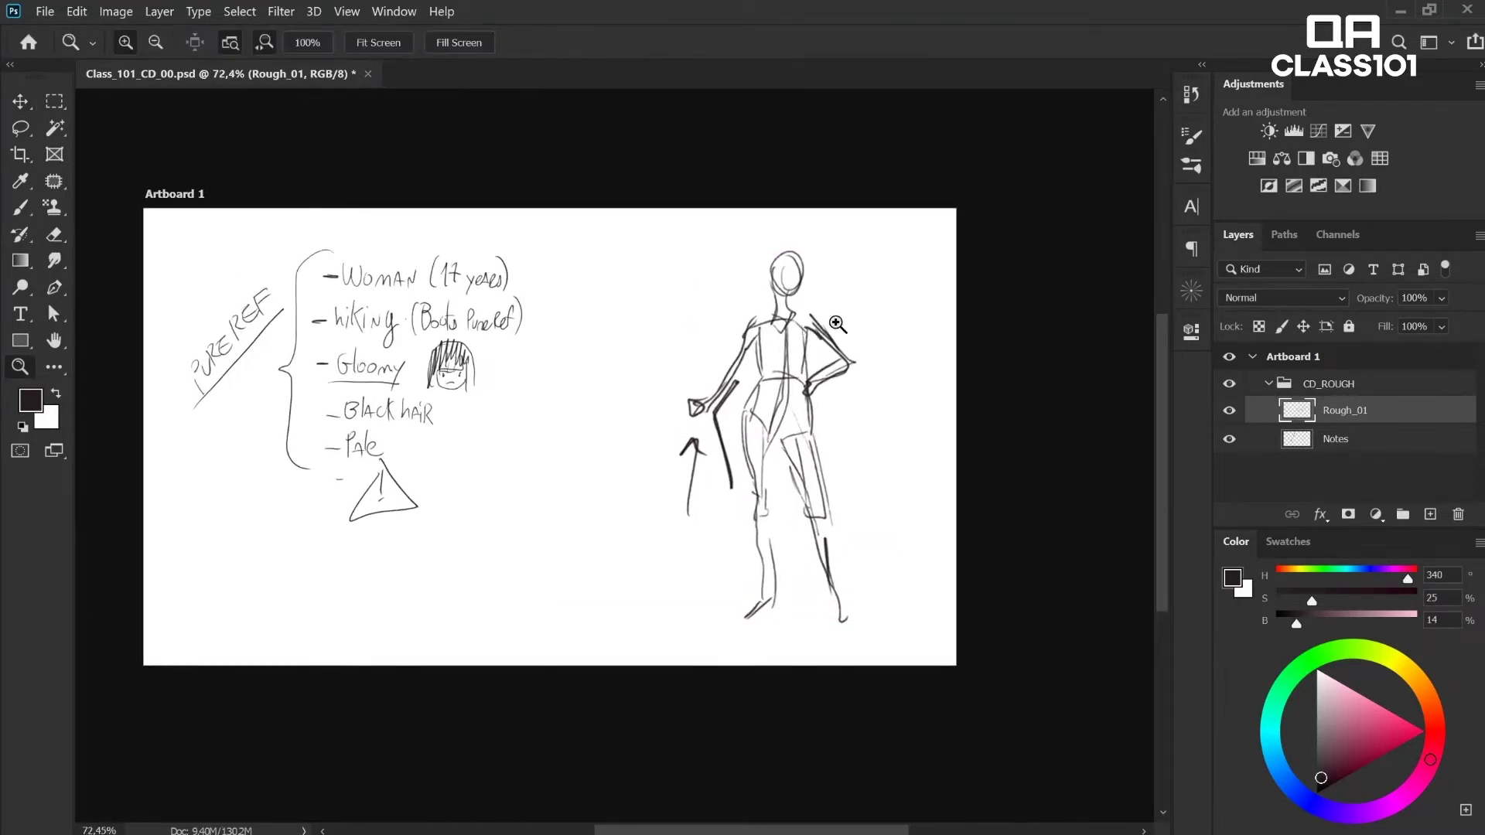
pyautogui.press('b')
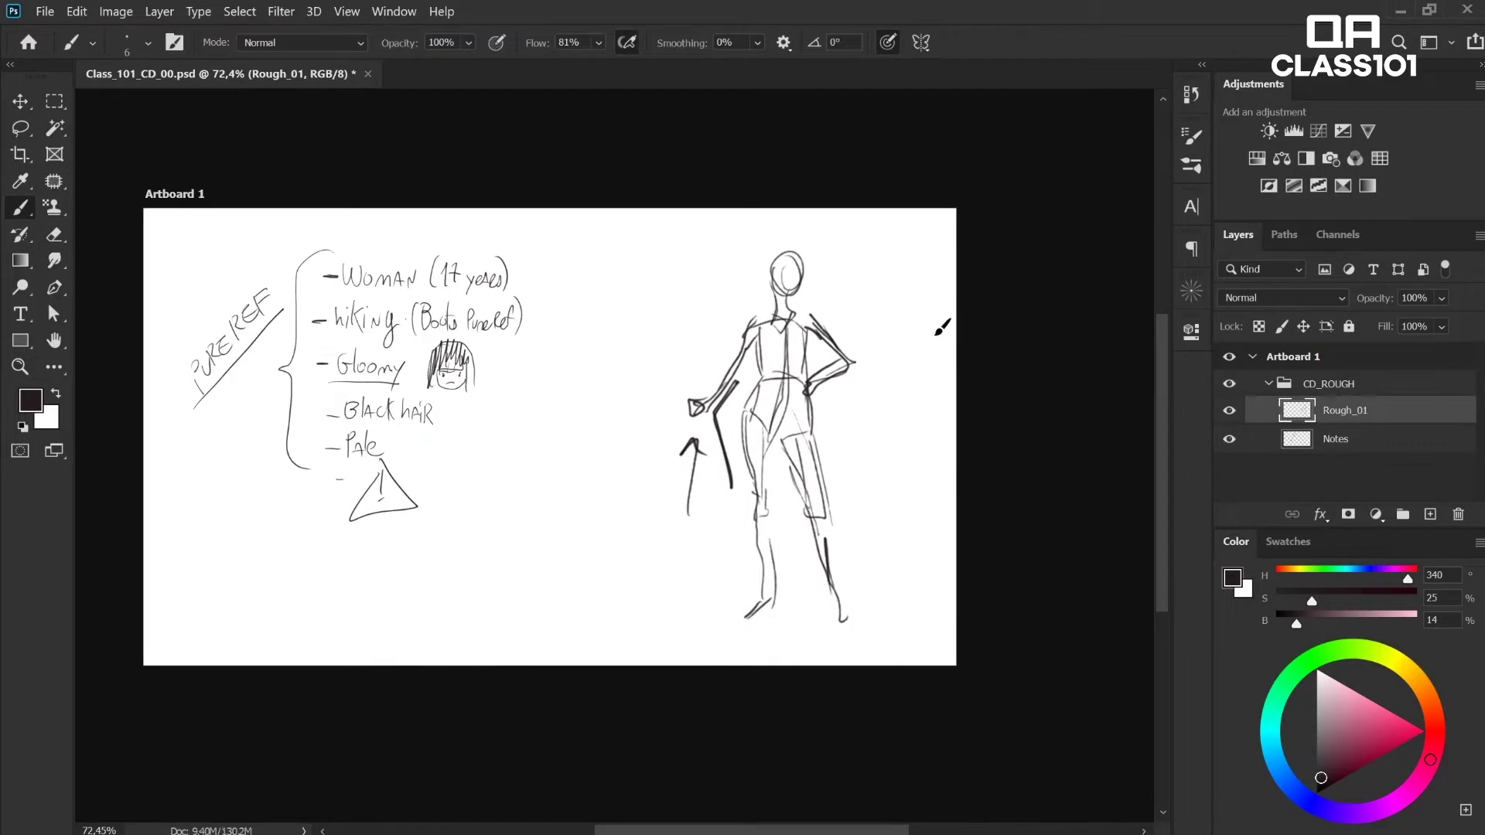
pyautogui.moveTo(760, 321)
pyautogui.mouseDown()
pyautogui.moveTo(697, 406)
pyautogui.moveTo(740, 379)
pyautogui.moveTo(684, 404)
pyautogui.mouseUp()
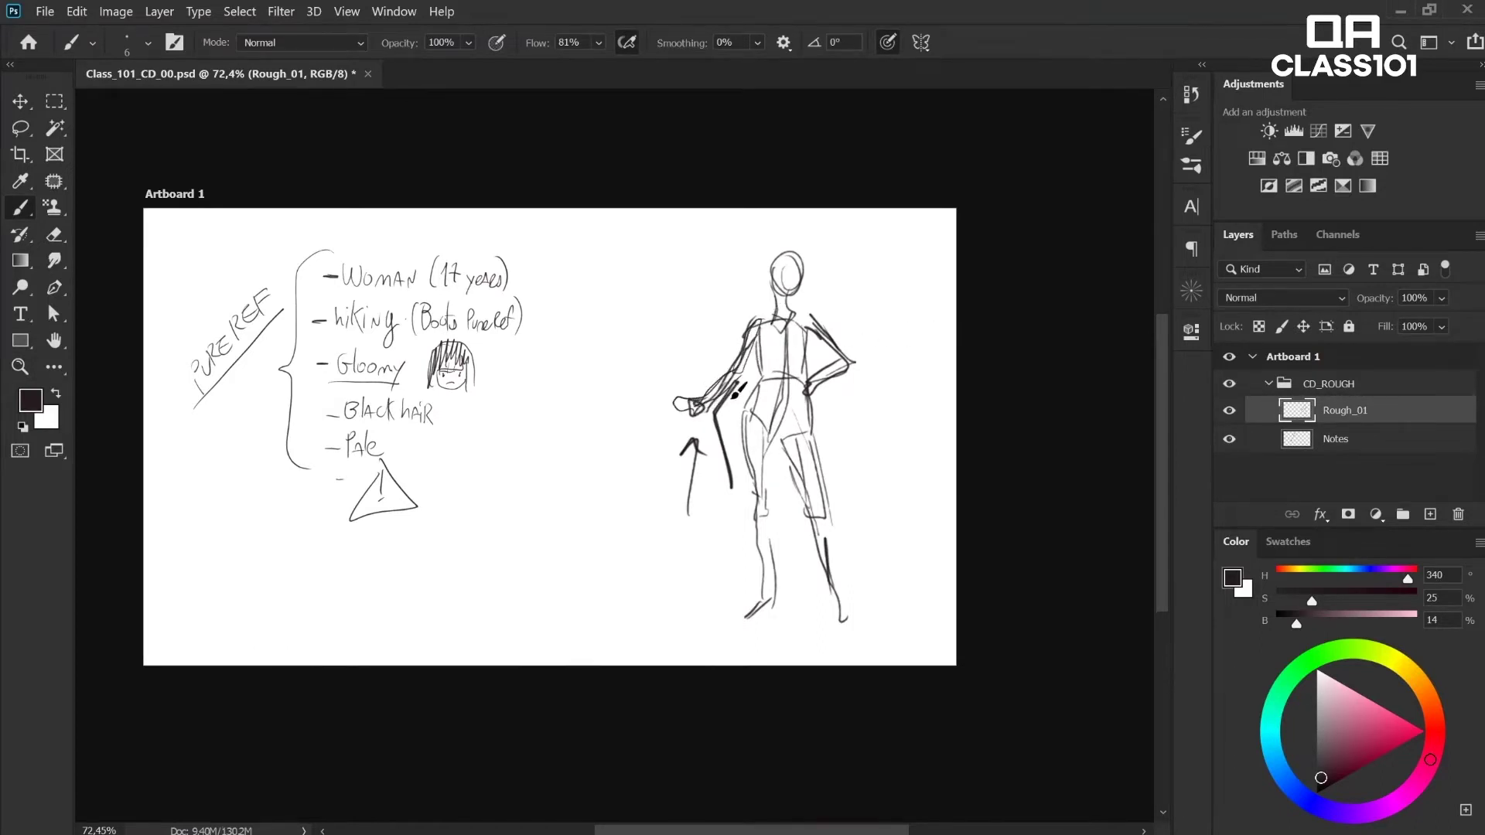
pyautogui.moveTo(747, 411); pyautogui.dragTo(750, 513)
pyautogui.moveTo(742, 447); pyautogui.dragTo(755, 546)
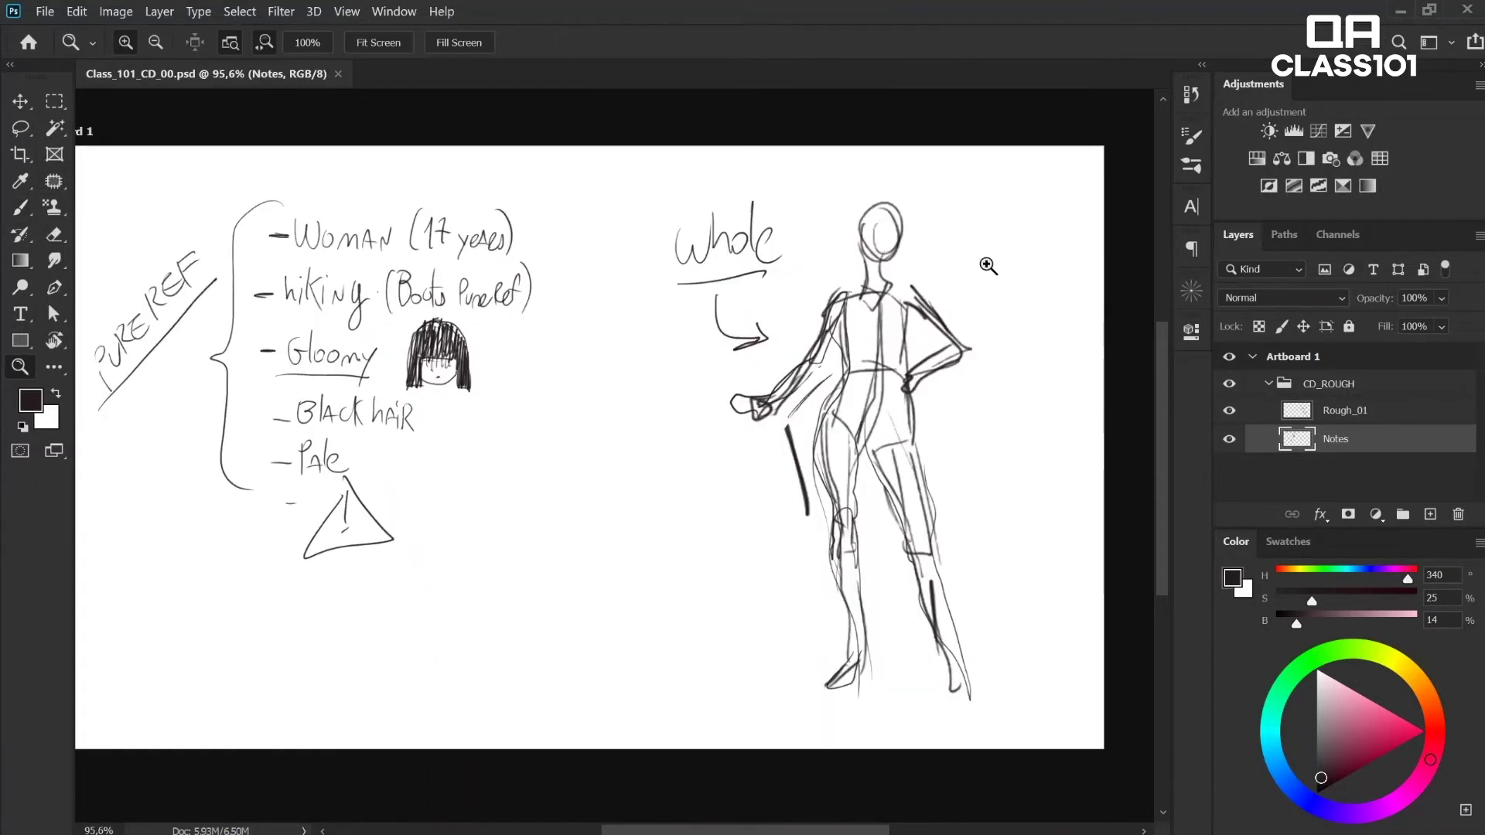
# Step: On the Rough_01 layer, draw guidelines across the figure's head and reinforce the centre line from the collar to the crotch
pyautogui.press('e')
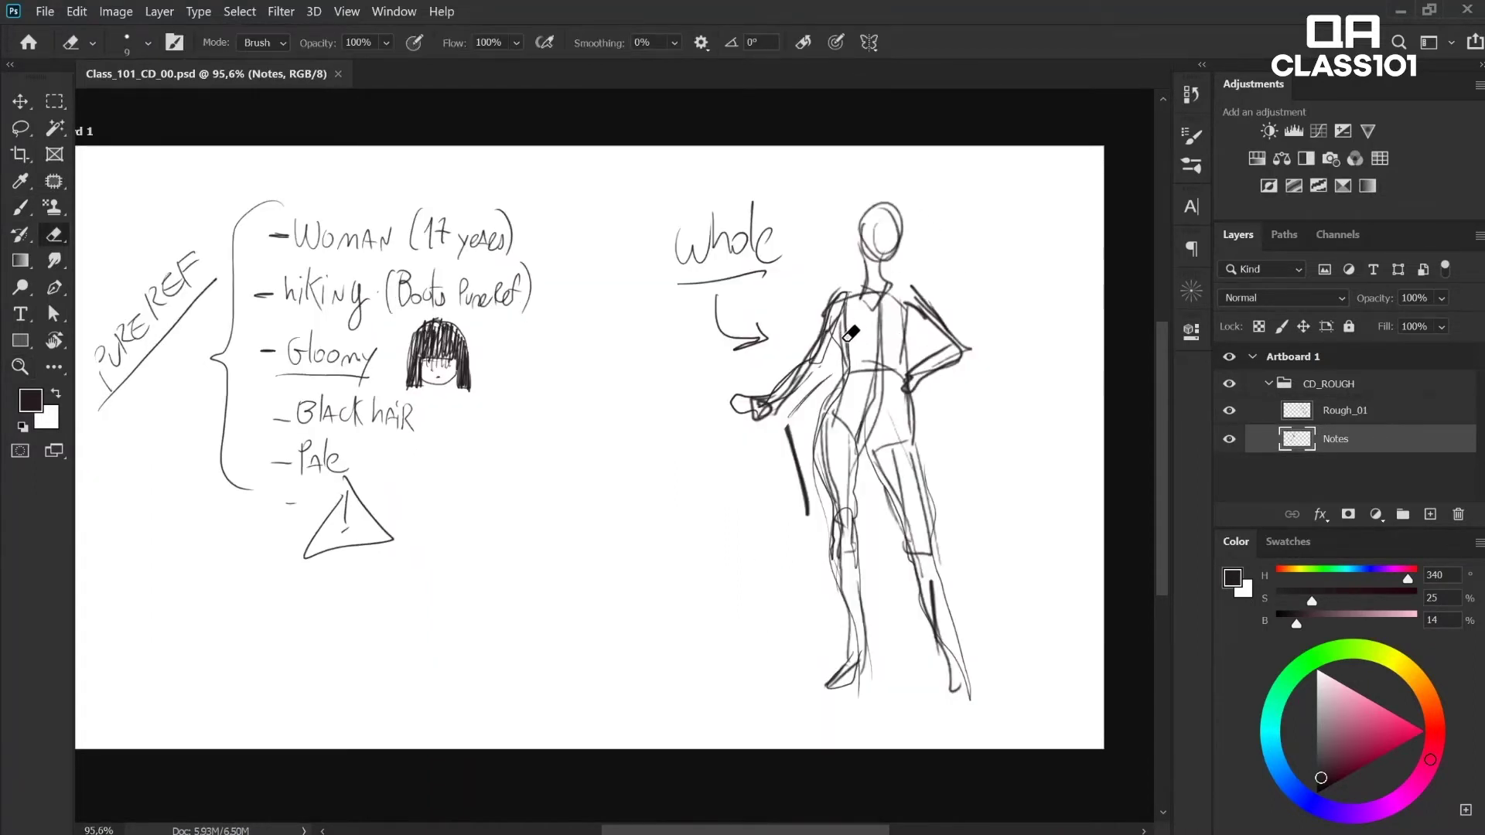
pyautogui.click(1346, 411)
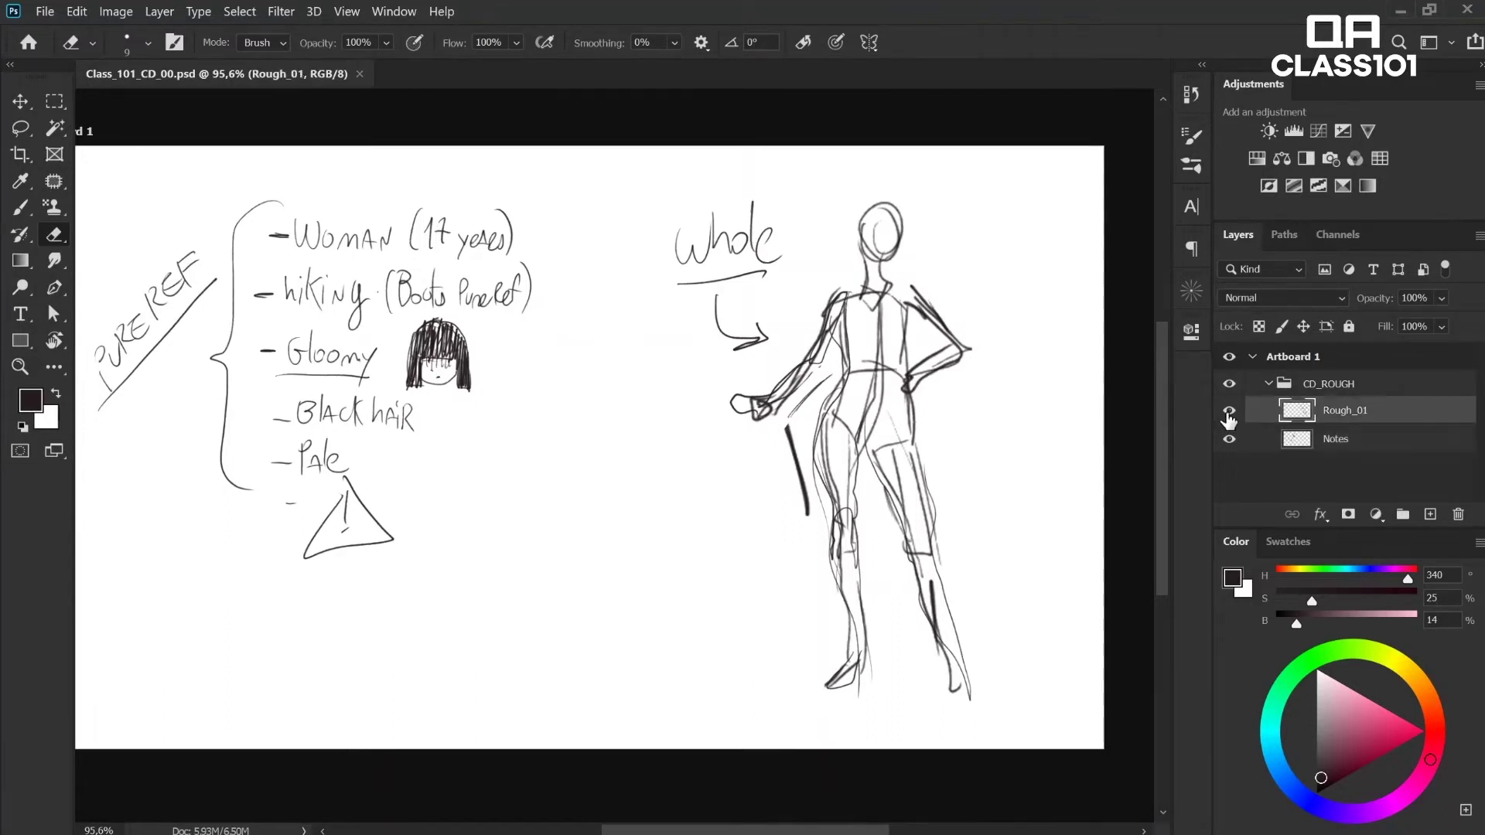
pyautogui.click(1229, 413)
pyautogui.press('b')
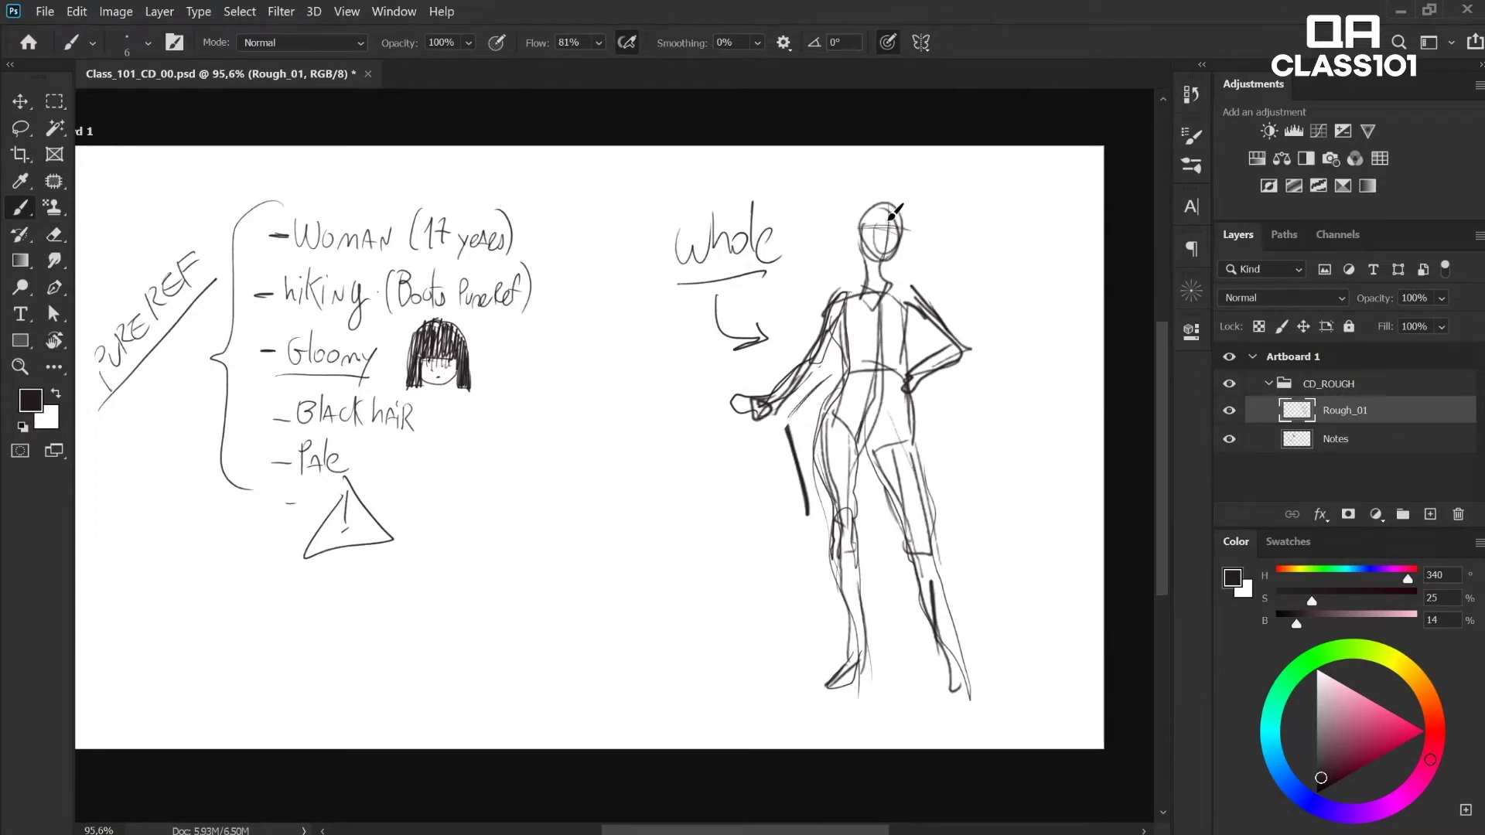
pyautogui.moveTo(868, 302)
pyautogui.mouseDown()
pyautogui.moveTo(881, 393)
pyautogui.moveTo(856, 447)
pyautogui.mouseUp()
pyautogui.moveTo(879, 376); pyautogui.dragTo(856, 446)
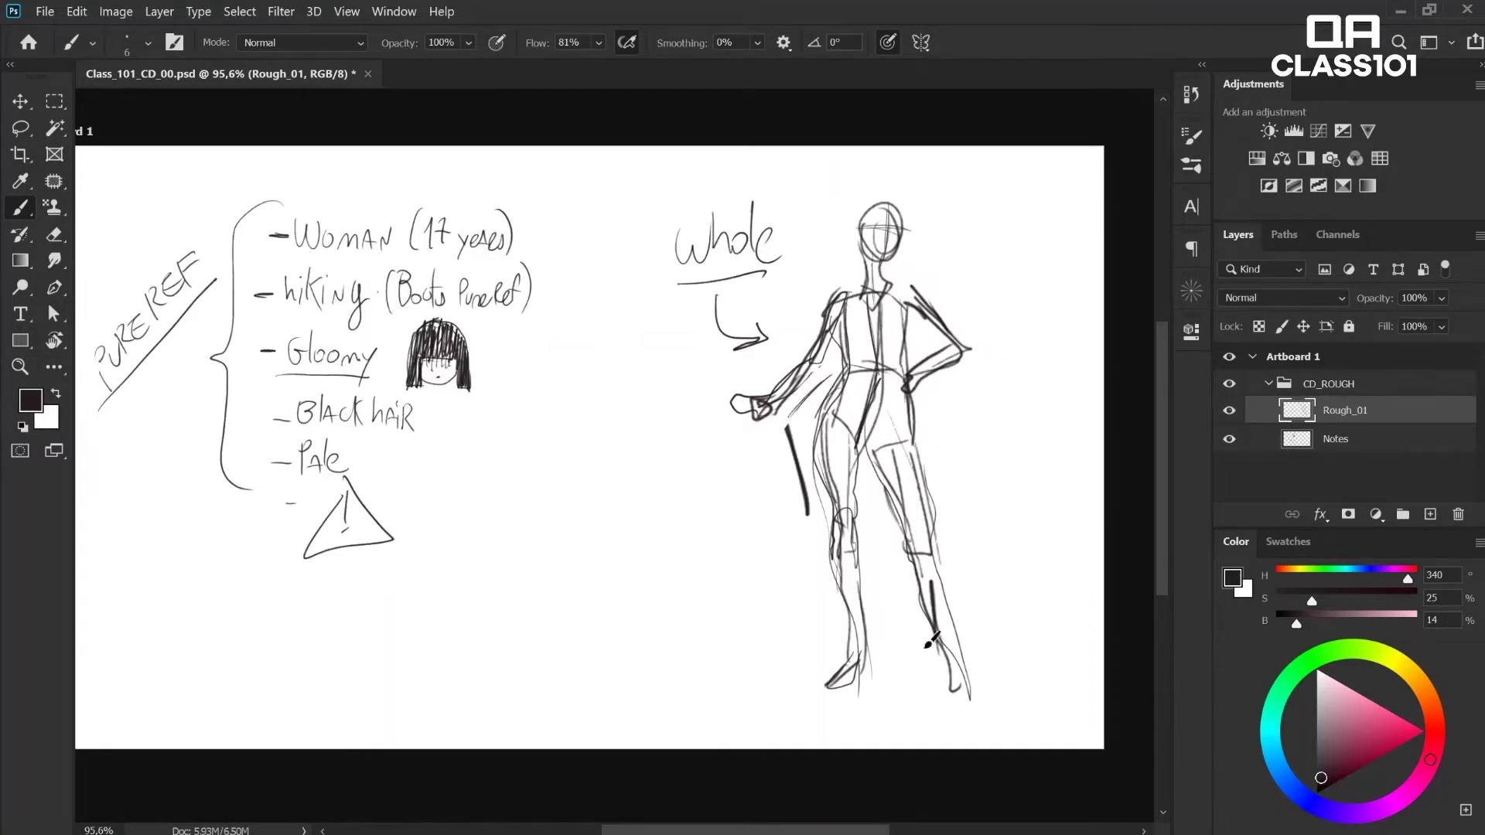
# Step: Lower the Rough_01 layer's opacity to 38% and add a new layer named Rough_02 above it
pyautogui.moveTo(1392, 303); pyautogui.dragTo(1371, 309)
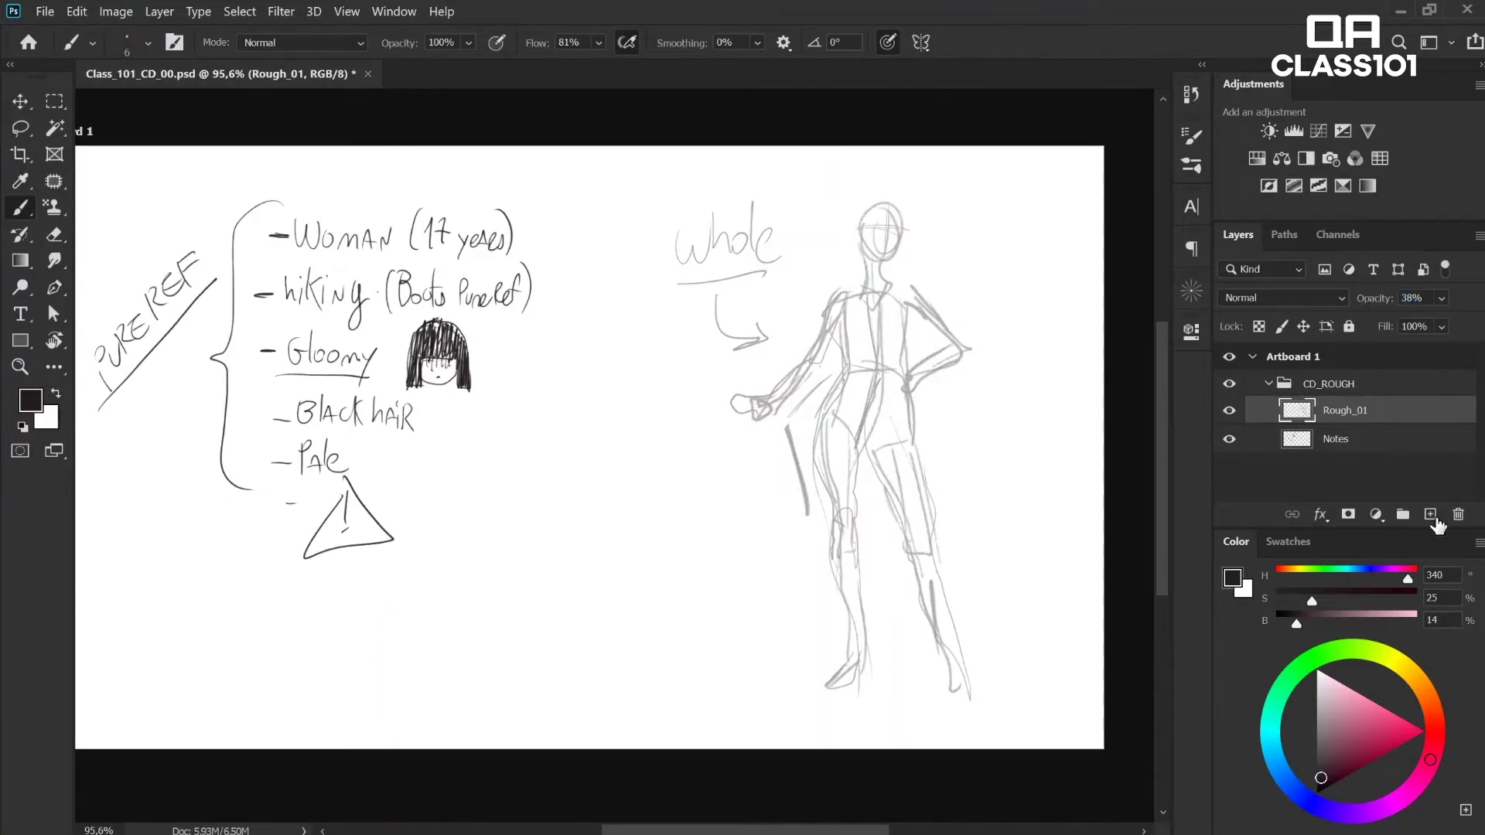
pyautogui.click(1430, 515)
pyautogui.doubleClick(1342, 409)
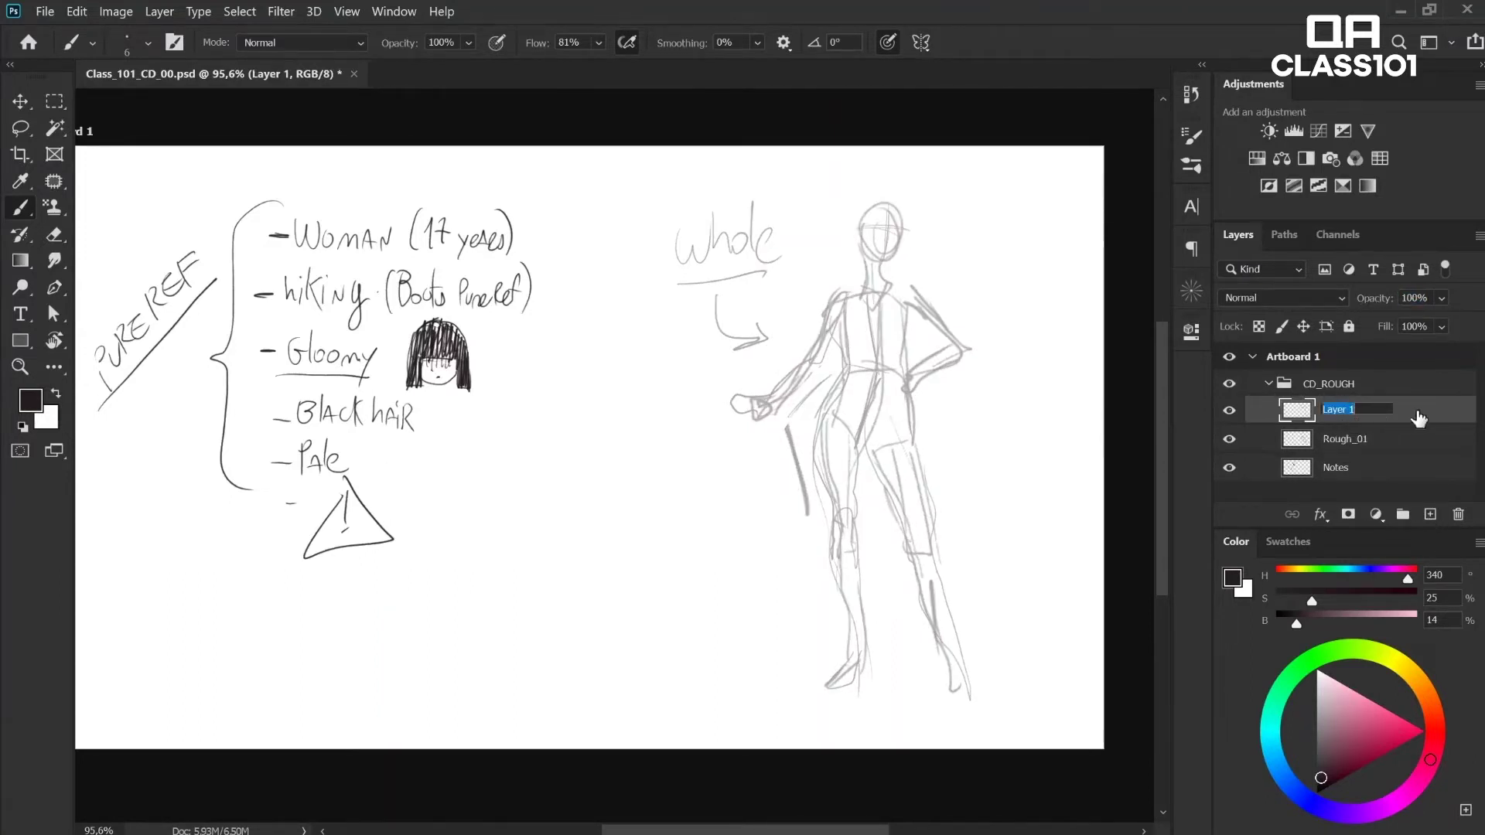
pyautogui.write('Rough_02')
pyautogui.press('Return')
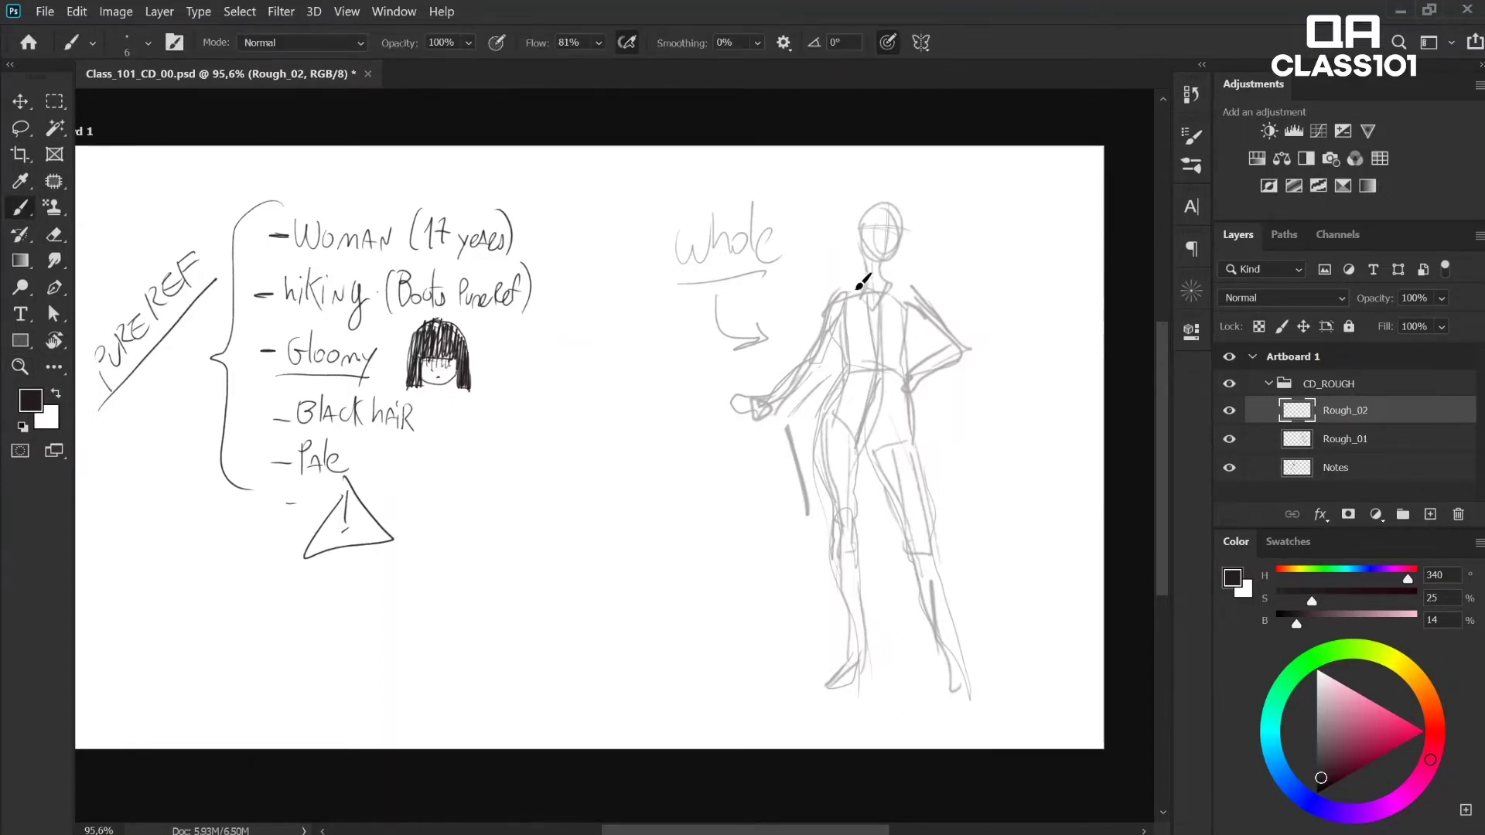
# Step: On the Rough_02 layer, redraw the figure's head, neck, shoulders, torso, centre line and pelvis over the faded rough
pyautogui.moveTo(864, 288)
pyautogui.mouseDown()
pyautogui.moveTo(868, 257)
pyautogui.moveTo(916, 291)
pyautogui.mouseUp()
pyautogui.moveTo(841, 313)
pyautogui.mouseDown()
pyautogui.moveTo(845, 352)
pyautogui.moveTo(880, 350)
pyautogui.mouseUp()
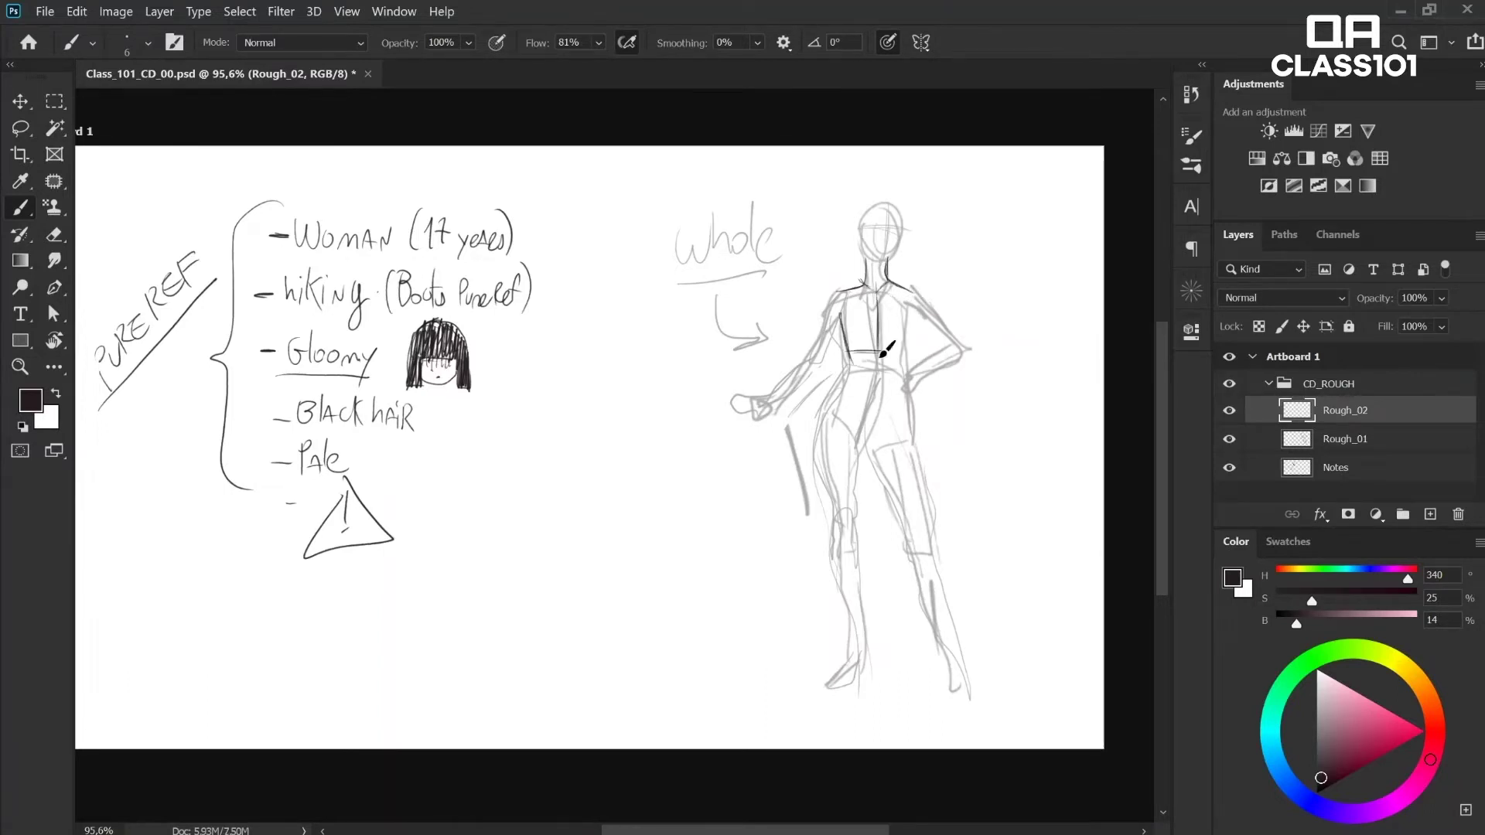
pyautogui.moveTo(876, 259)
pyautogui.mouseDown()
pyautogui.moveTo(881, 341)
pyautogui.moveTo(834, 520)
pyautogui.mouseUp()
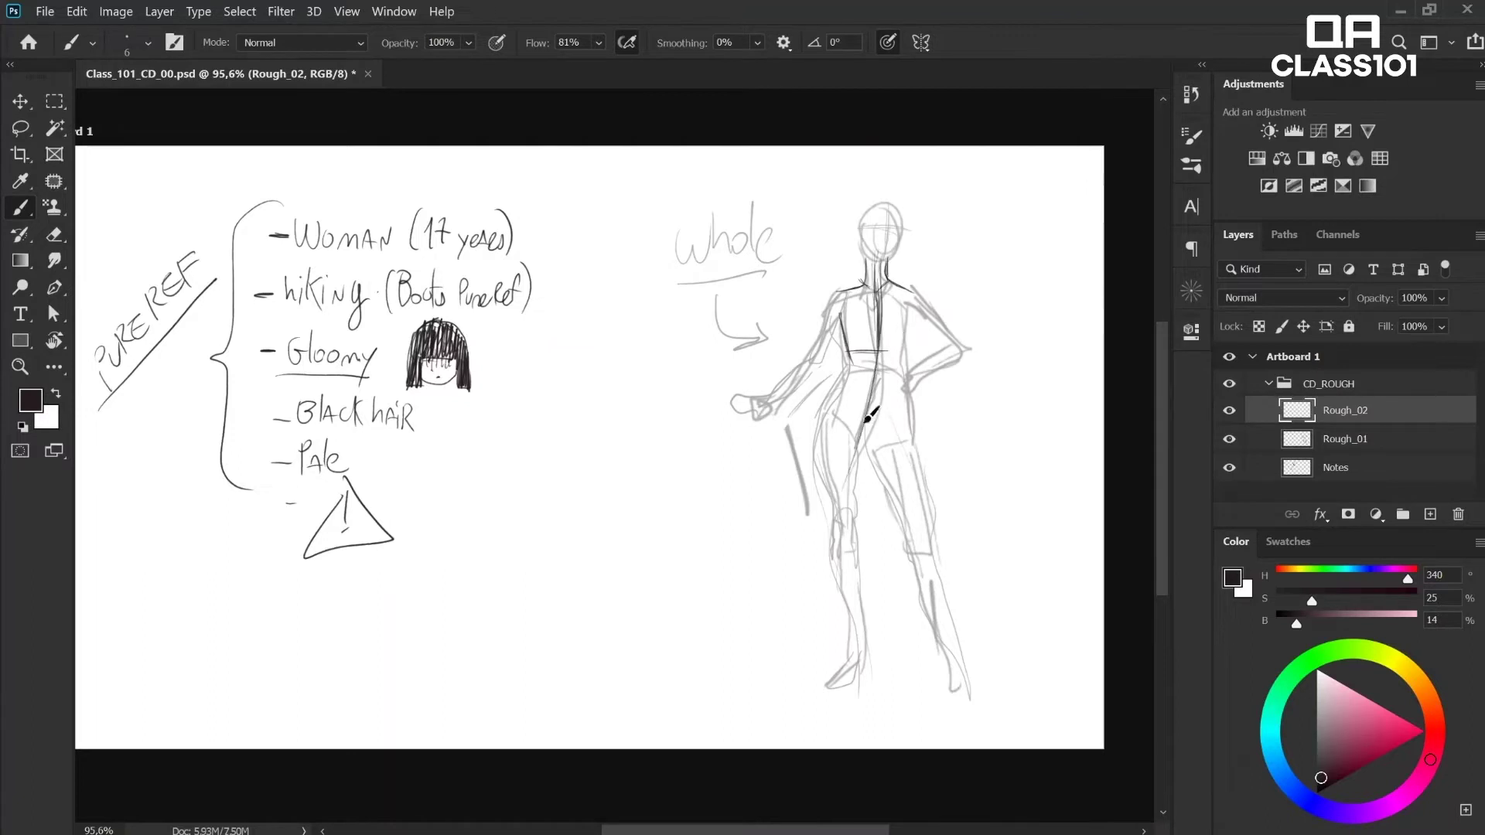
pyautogui.moveTo(874, 379); pyautogui.dragTo(890, 739)
pyautogui.moveTo(862, 495); pyautogui.dragTo(859, 657)
pyautogui.moveTo(889, 198); pyautogui.dragTo(880, 257)
pyautogui.moveTo(910, 298)
pyautogui.mouseDown()
pyautogui.moveTo(910, 350)
pyautogui.moveTo(824, 407)
pyautogui.moveTo(863, 435)
pyautogui.mouseUp()
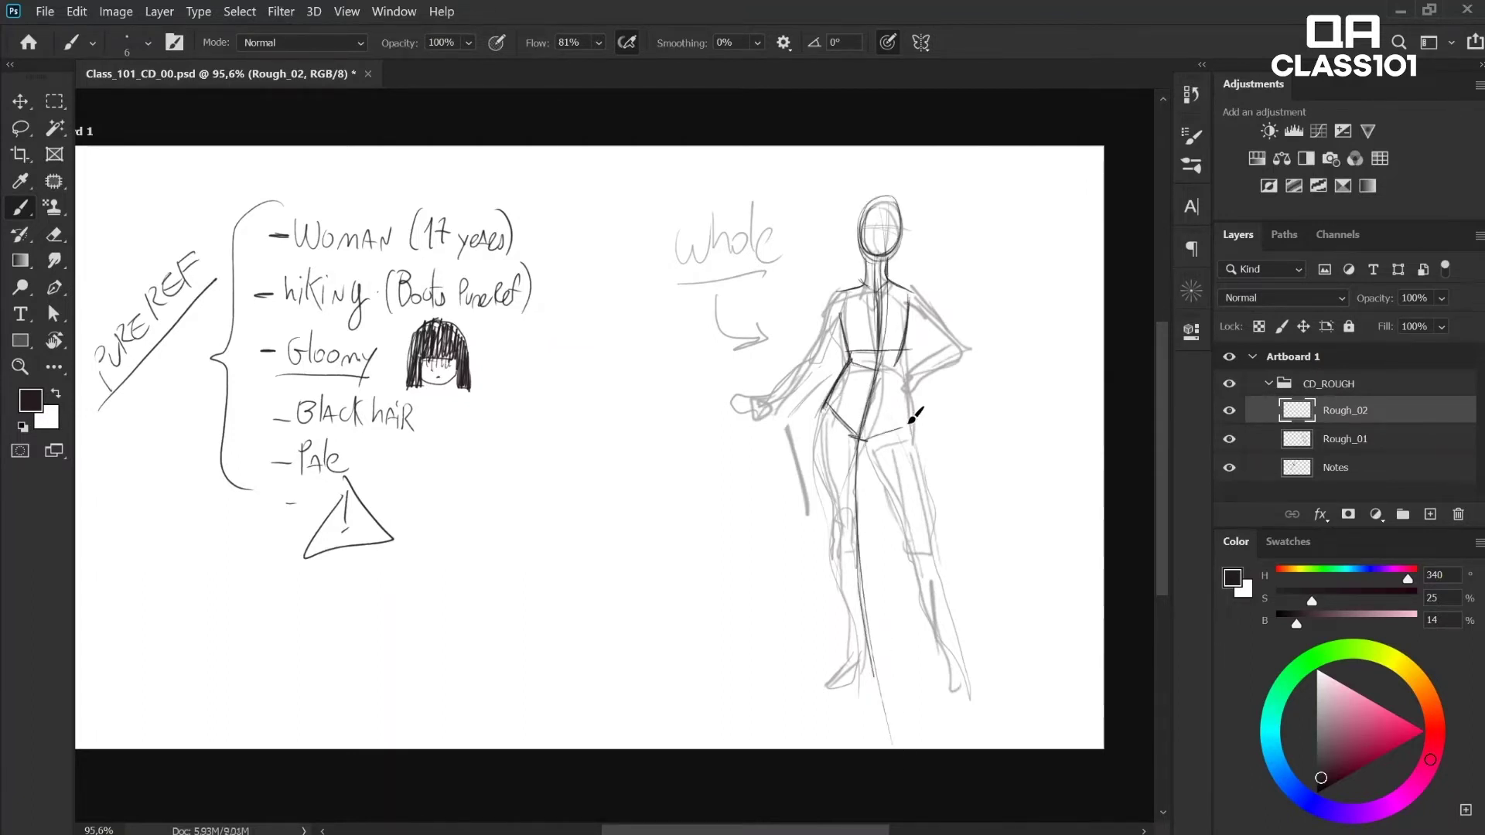
pyautogui.moveTo(904, 382)
pyautogui.mouseDown()
pyautogui.moveTo(906, 427)
pyautogui.moveTo(884, 377)
pyautogui.mouseUp()
# Step: Lock Rough_02's transparent pixels, recolour its lines dark blue (HSB 227, 81, 38) with a filled rectangle, and release the lock
pyautogui.click(1259, 326)
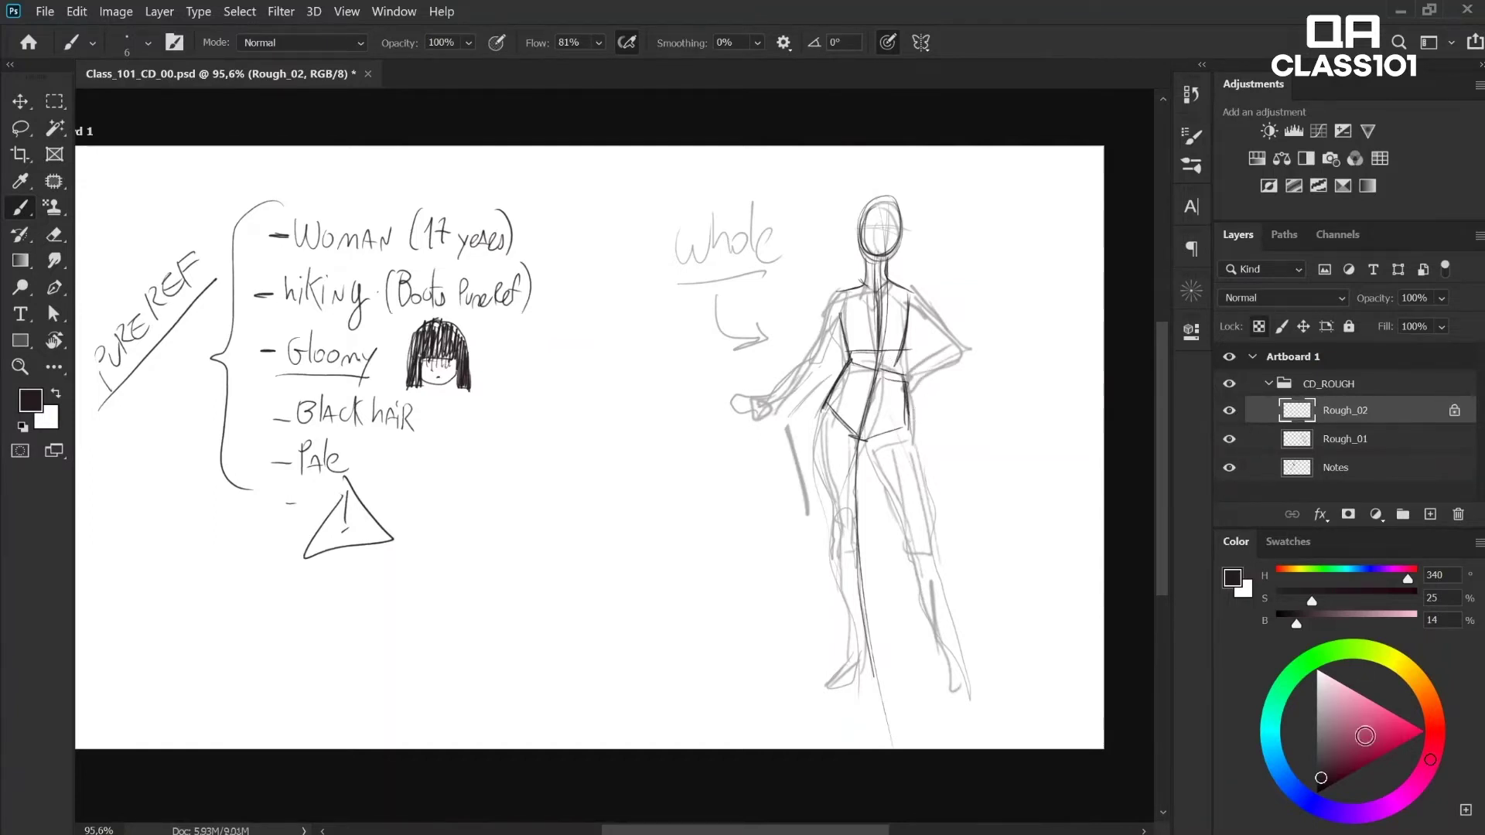
pyautogui.click(1296, 793)
pyautogui.moveTo(1326, 779); pyautogui.dragTo(1365, 738)
pyautogui.press('u')
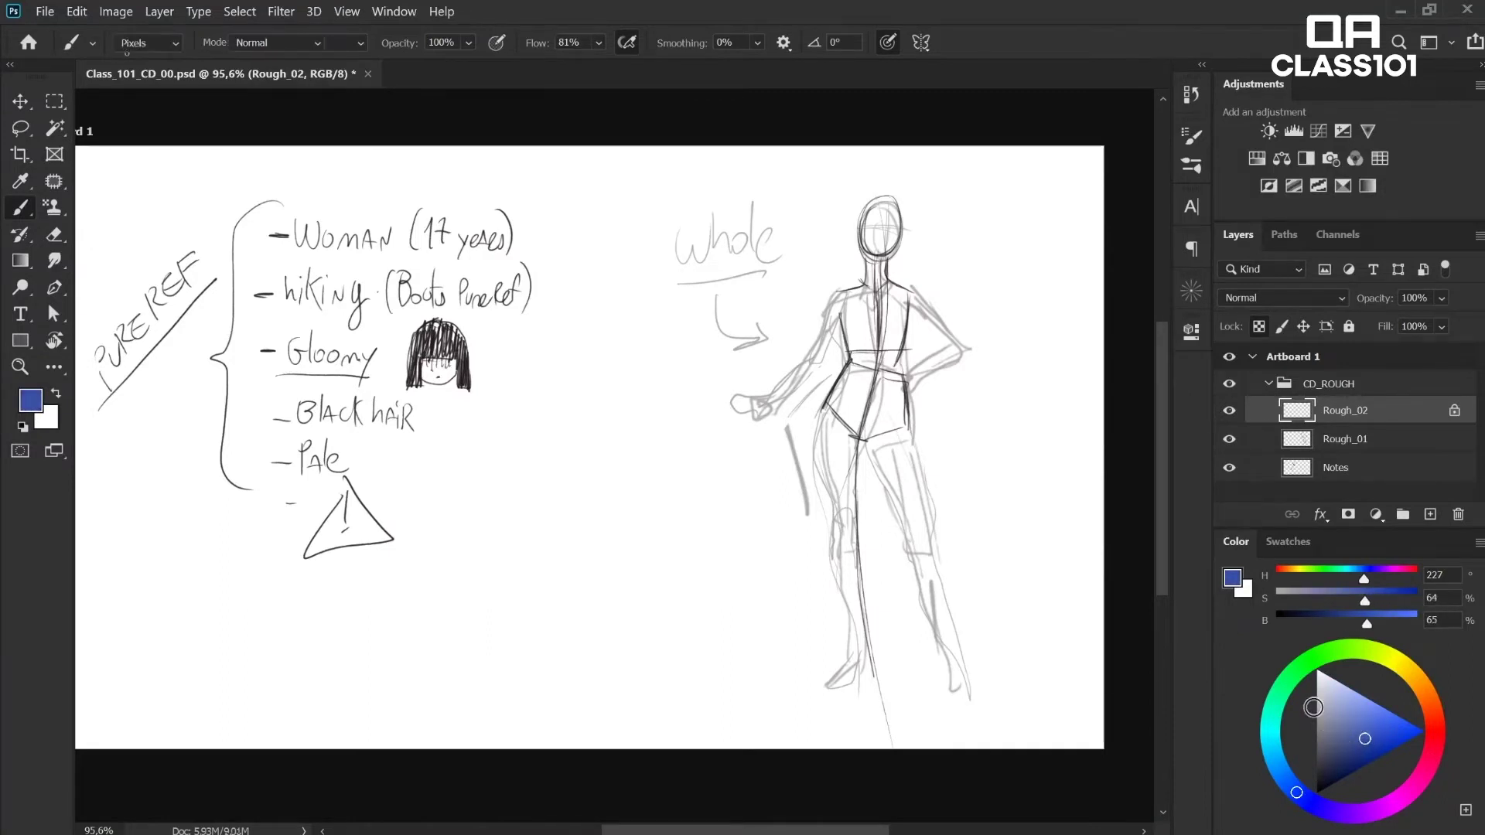
pyautogui.moveTo(730, 167)
pyautogui.mouseDown()
pyautogui.moveTo(819, 304)
pyautogui.moveTo(898, 490)
pyautogui.moveTo(966, 720)
pyautogui.mouseUp()
pyautogui.hotkey('ctrl', 'z')
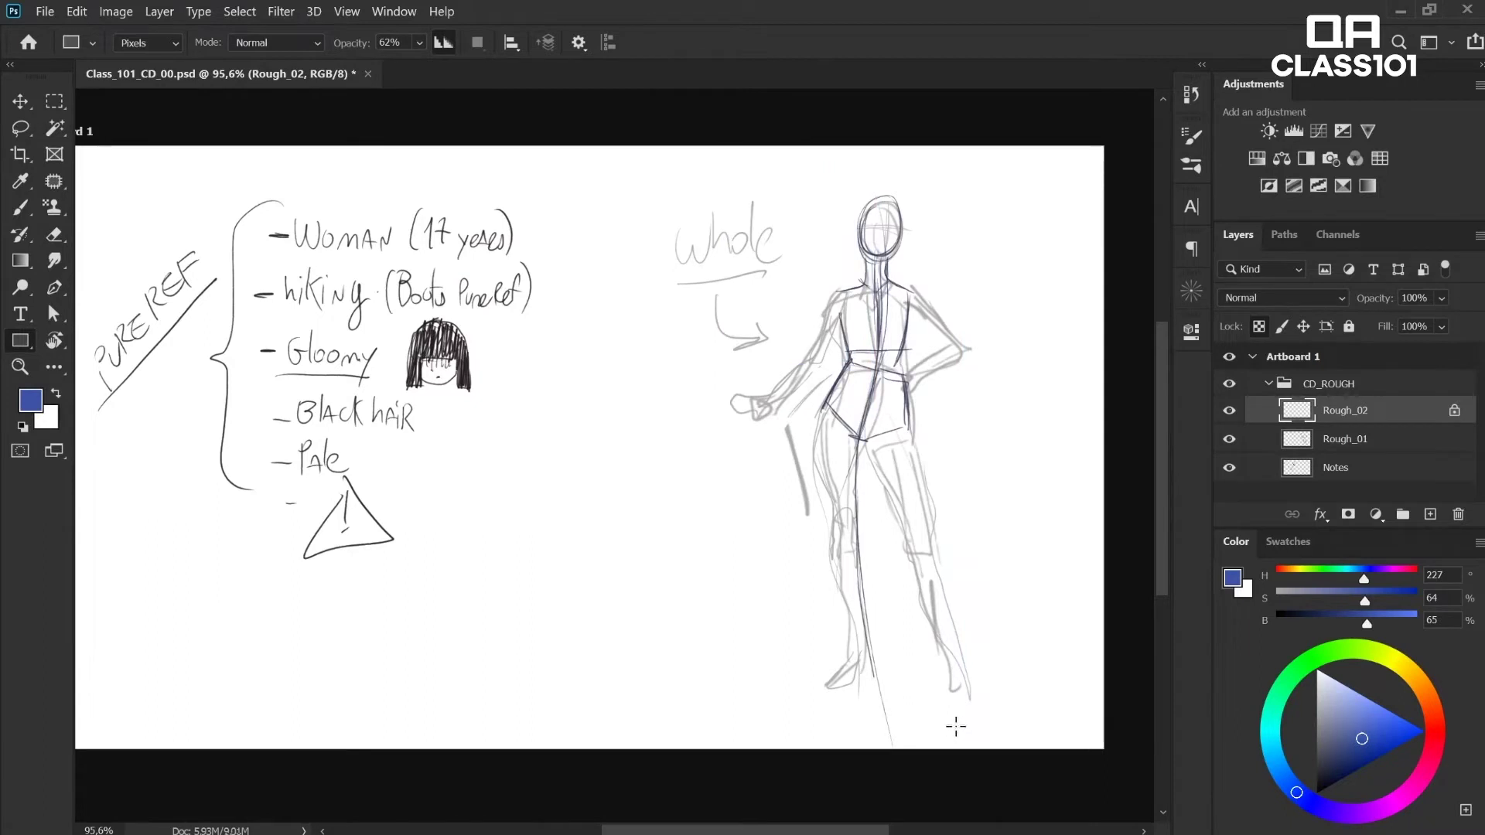
pyautogui.moveTo(1354, 751); pyautogui.dragTo(1350, 765)
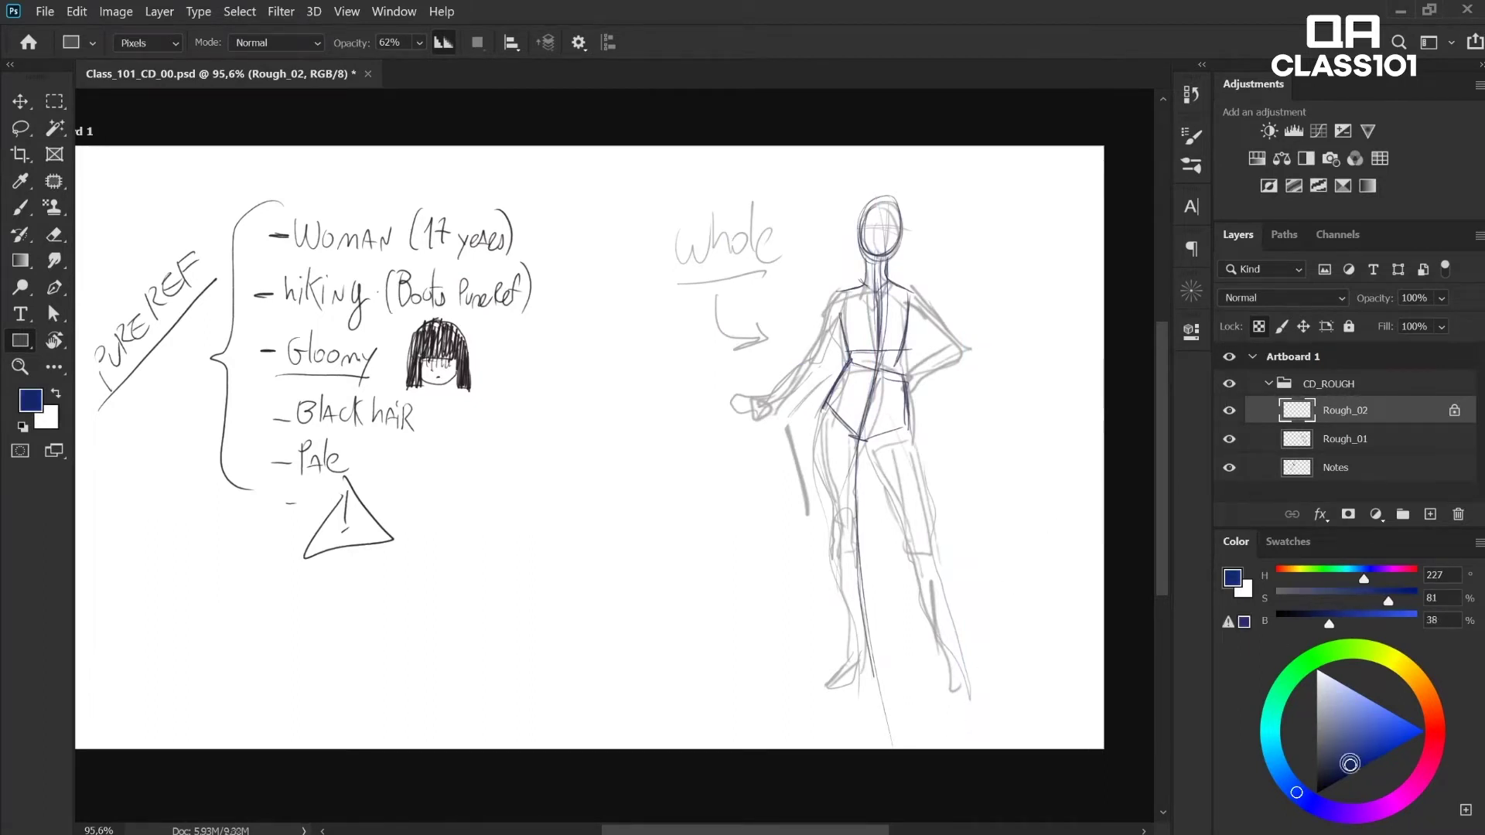
pyautogui.moveTo(768, 176); pyautogui.dragTo(1019, 714)
pyautogui.press('b')
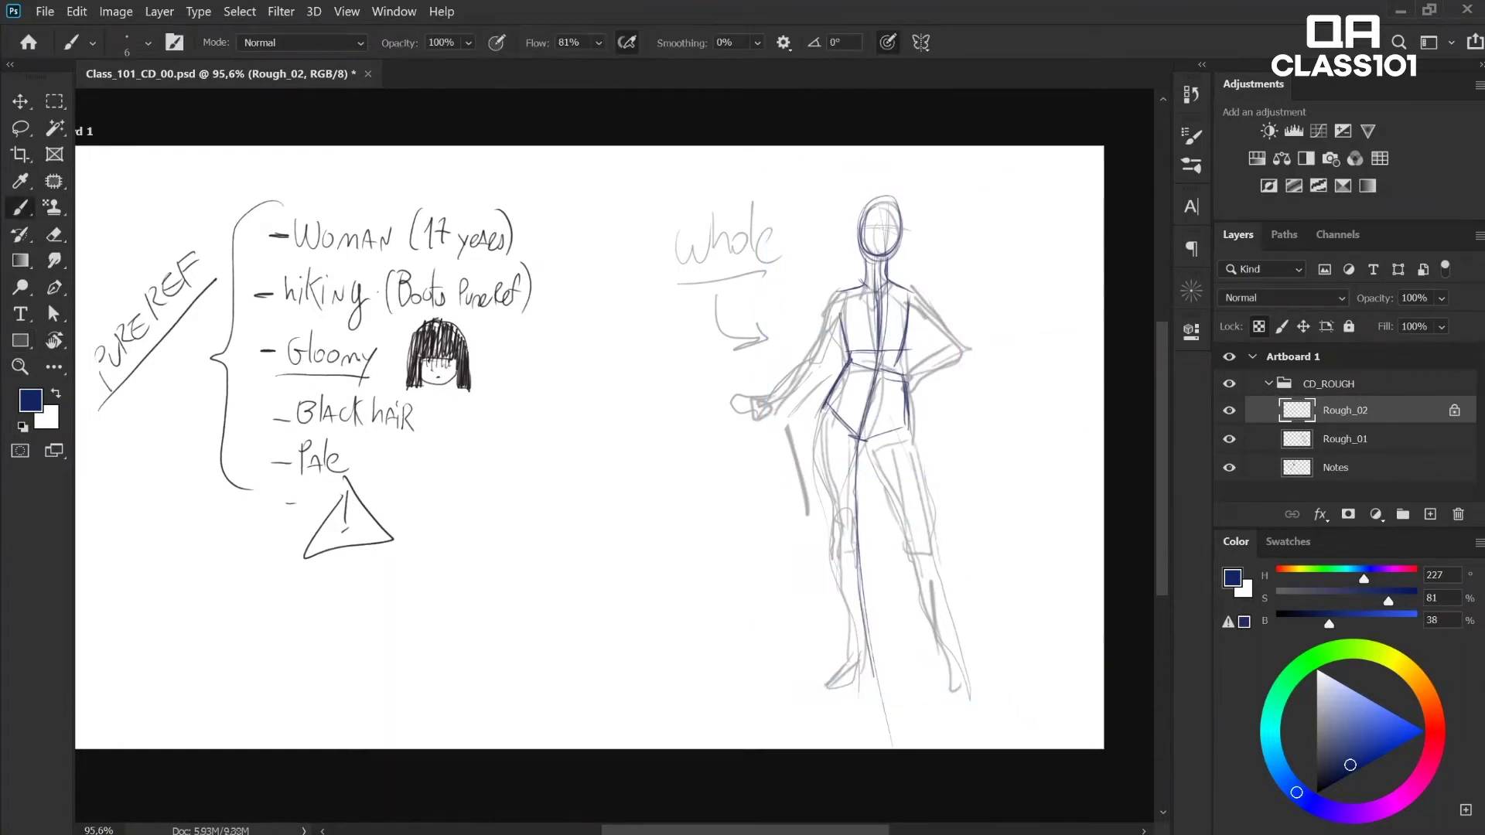
pyautogui.press('/')
# Step: Draw the contours and knee lines of the figure's right thigh in blue, and the inner contour of the left thigh
pyautogui.moveTo(827, 401)
pyautogui.mouseDown()
pyautogui.moveTo(833, 547)
pyautogui.moveTo(832, 505)
pyautogui.moveTo(834, 546)
pyautogui.moveTo(850, 516)
pyautogui.moveTo(829, 487)
pyautogui.moveTo(857, 487)
pyautogui.moveTo(828, 416)
pyautogui.moveTo(862, 459)
pyautogui.moveTo(859, 510)
pyautogui.moveTo(843, 420)
pyautogui.mouseUp()
pyautogui.press('e')
pyautogui.press('b')
pyautogui.moveTo(834, 506)
pyautogui.mouseDown()
pyautogui.moveTo(859, 436)
pyautogui.moveTo(882, 457)
pyautogui.moveTo(908, 524)
pyautogui.mouseUp()
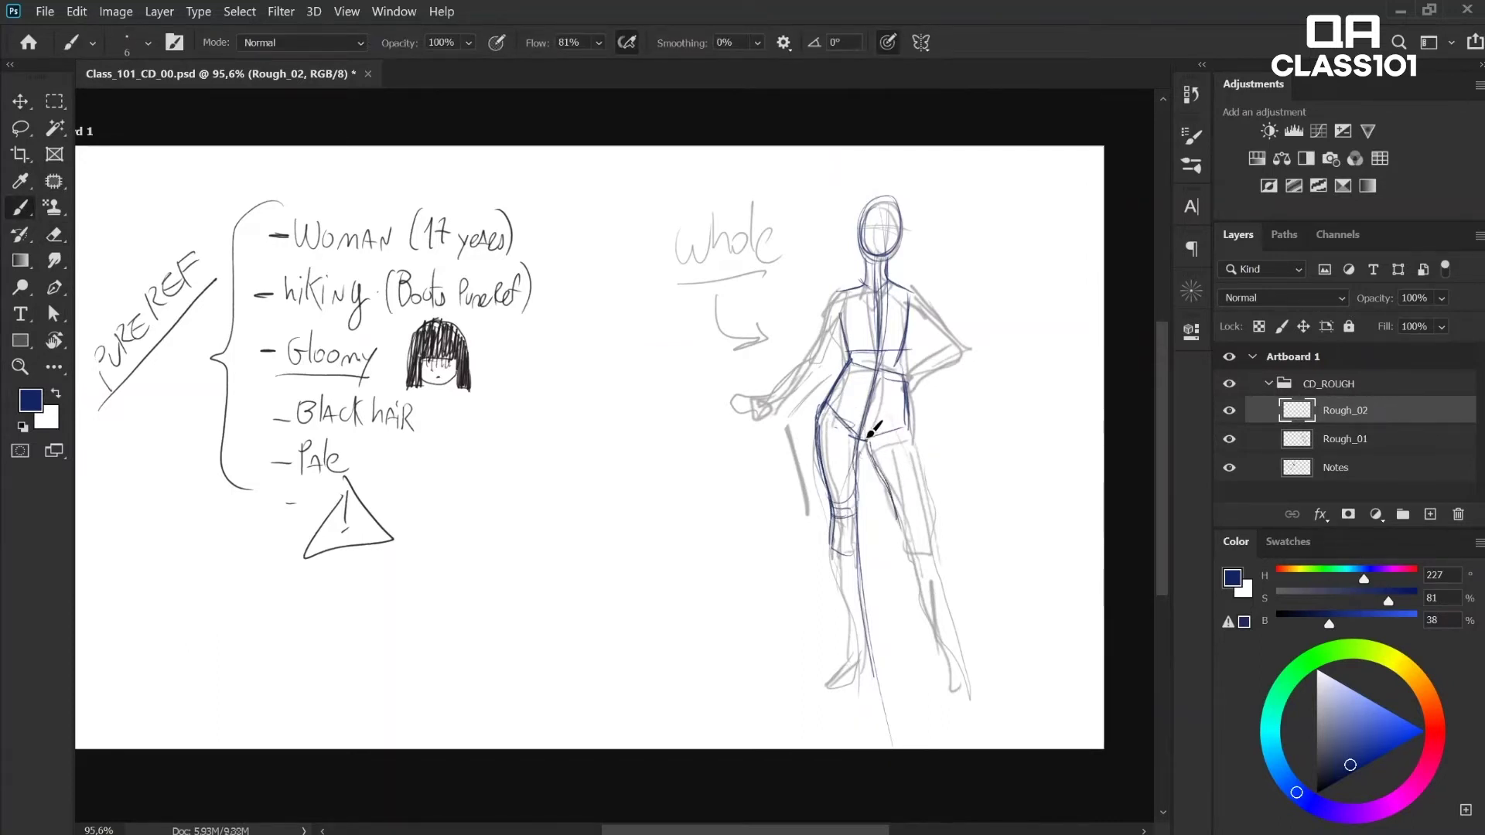
pyautogui.moveTo(872, 437); pyautogui.dragTo(906, 526)
# Step: Sketch a crossed-out cylinder and a long curve beside the figure's left leg, and write the note "Curves!" next to them
pyautogui.moveTo(969, 451)
pyautogui.mouseDown()
pyautogui.moveTo(994, 487)
pyautogui.moveTo(938, 431)
pyautogui.moveTo(987, 487)
pyautogui.moveTo(950, 493)
pyautogui.moveTo(979, 439)
pyautogui.moveTo(990, 482)
pyautogui.mouseUp()
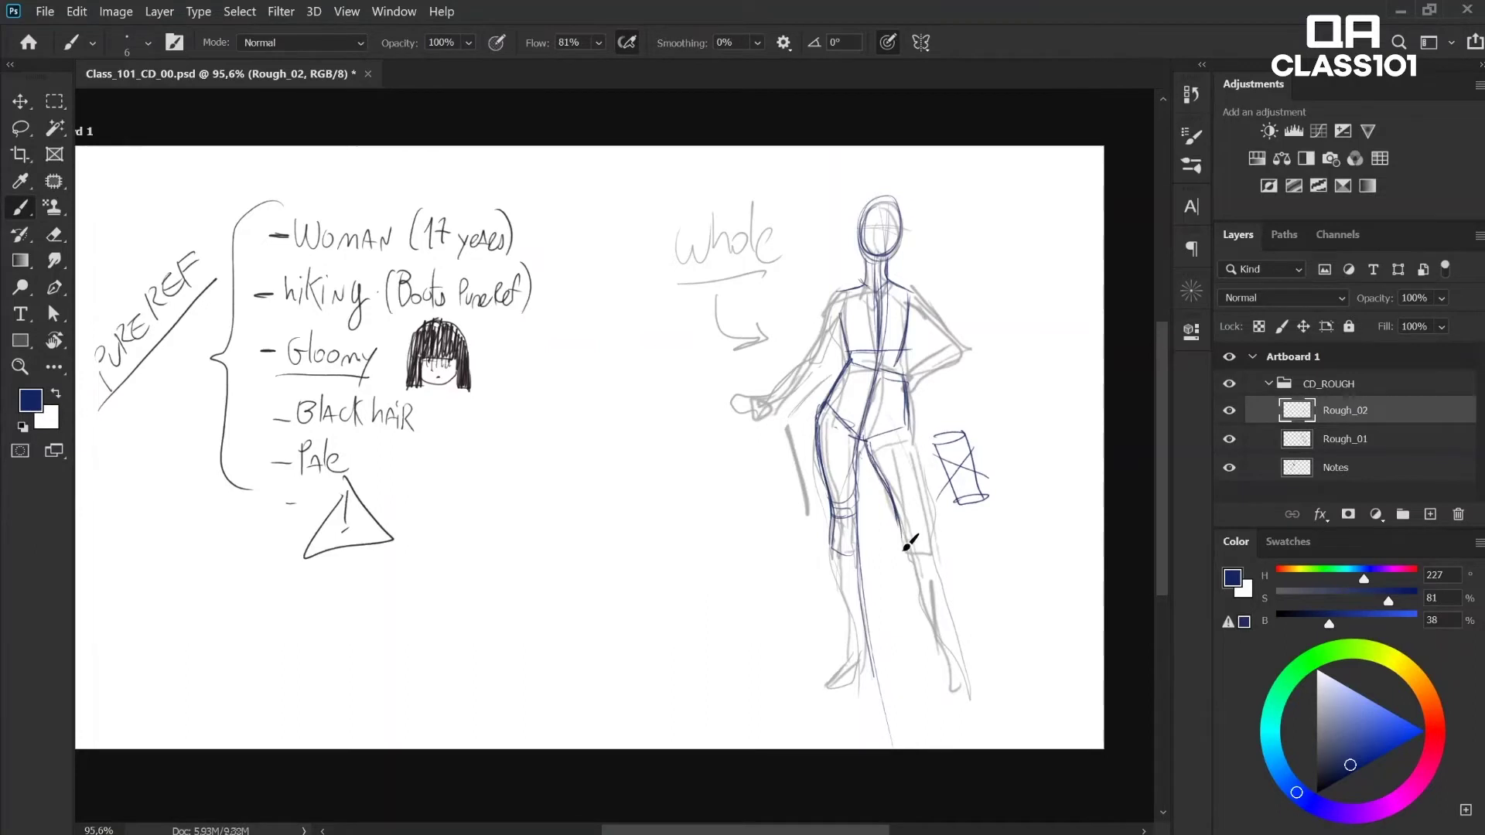
pyautogui.moveTo(978, 385); pyautogui.dragTo(1052, 555)
pyautogui.moveTo(1013, 402); pyautogui.dragTo(1049, 416)
pyautogui.moveTo(1053, 370); pyautogui.dragTo(1050, 410)
pyautogui.click(1050, 421)
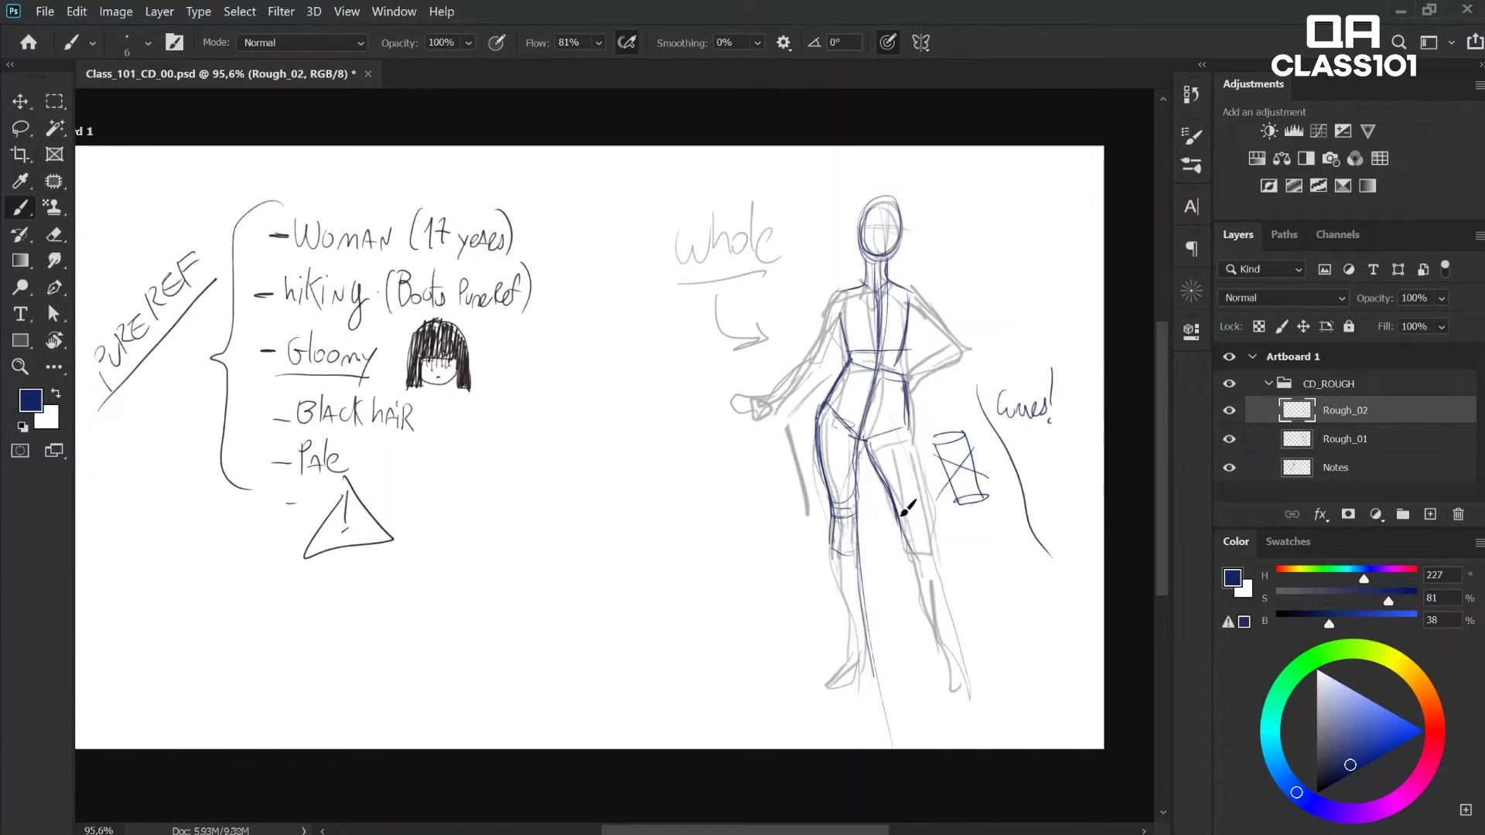
# Step: Draw the outer contour and knee lines of the figure's left thigh and the contours of both lower legs
pyautogui.moveTo(925, 504)
pyautogui.mouseDown()
pyautogui.moveTo(909, 541)
pyautogui.moveTo(932, 533)
pyautogui.mouseUp()
pyautogui.moveTo(911, 420); pyautogui.dragTo(918, 491)
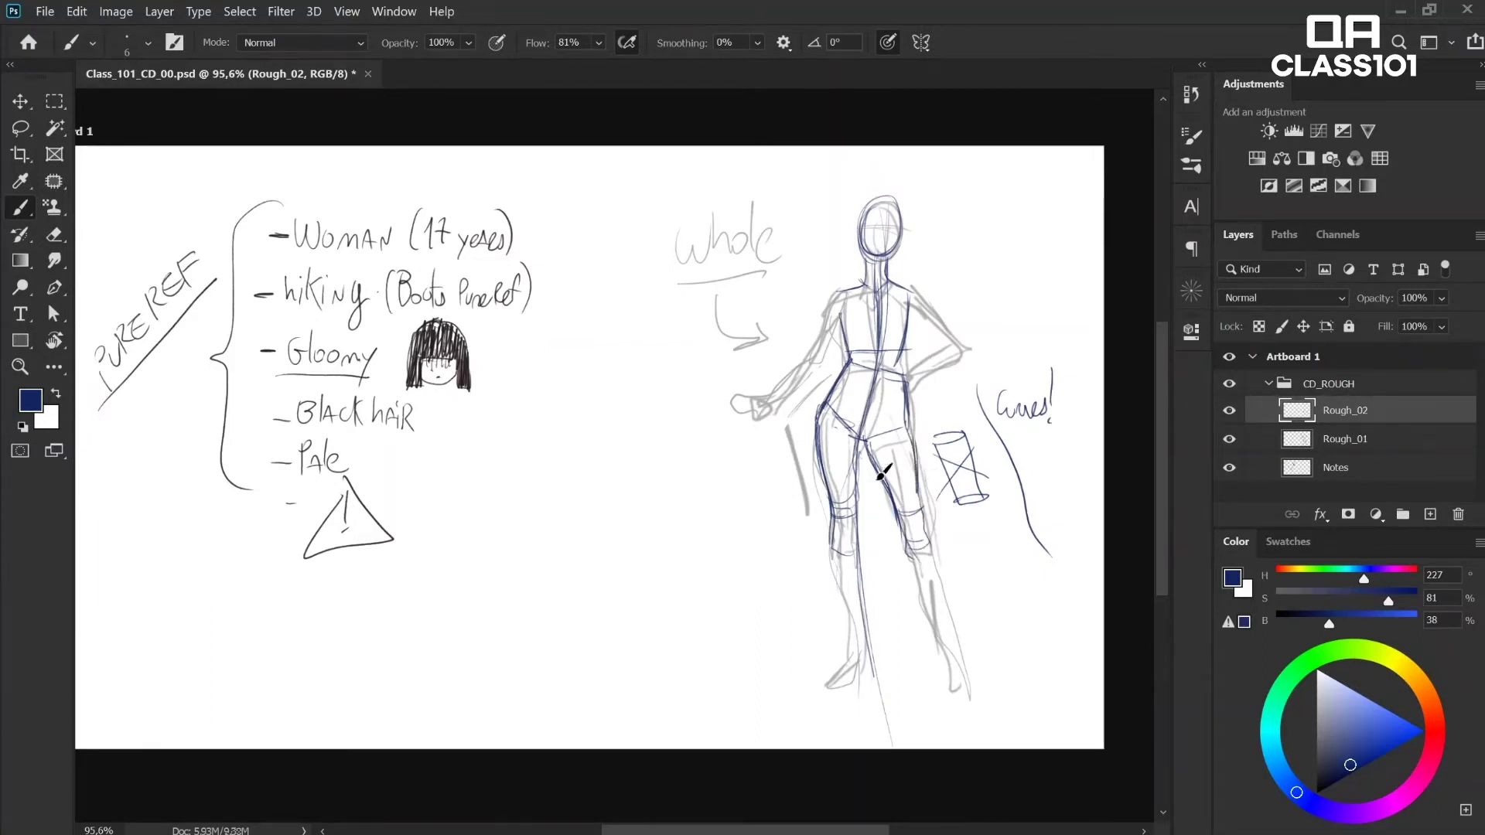
pyautogui.moveTo(839, 523)
pyautogui.mouseDown()
pyautogui.moveTo(852, 624)
pyautogui.moveTo(841, 591)
pyautogui.moveTo(865, 622)
pyautogui.mouseUp()
# Step: Sketch a drumstick with accent marks beside the figure's right calf, plus a long curve showing the leg's rhythm
pyautogui.moveTo(796, 535); pyautogui.dragTo(804, 609)
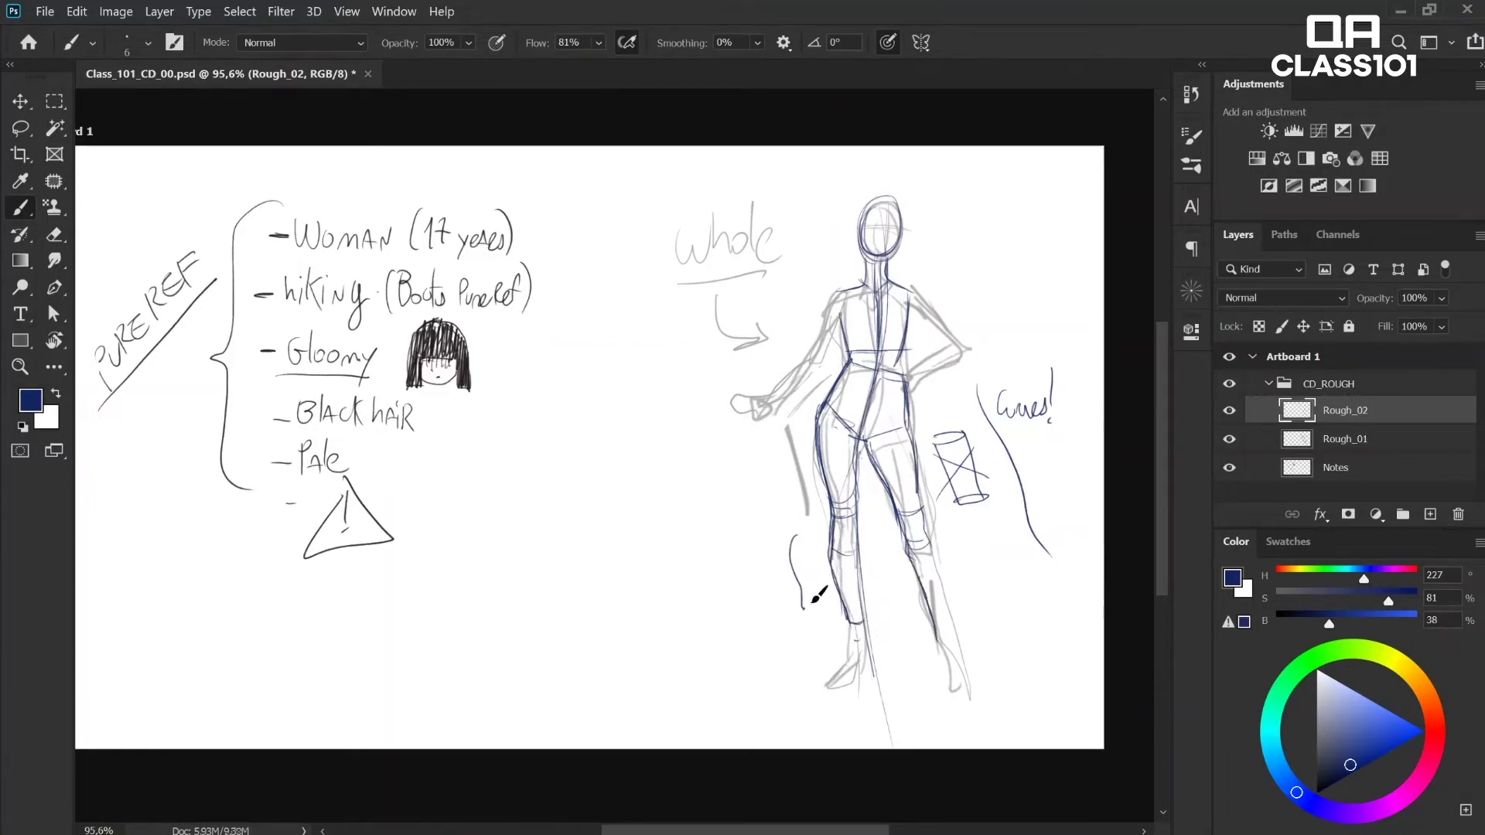
pyautogui.moveTo(795, 536); pyautogui.dragTo(816, 623)
pyautogui.moveTo(776, 548); pyautogui.dragTo(765, 555)
pyautogui.moveTo(775, 572); pyautogui.dragTo(766, 582)
pyautogui.moveTo(808, 515); pyautogui.dragTo(809, 518)
pyautogui.moveTo(812, 516); pyautogui.dragTo(815, 521)
pyautogui.moveTo(729, 510); pyautogui.dragTo(735, 576)
pyautogui.moveTo(729, 512); pyautogui.dragTo(740, 612)
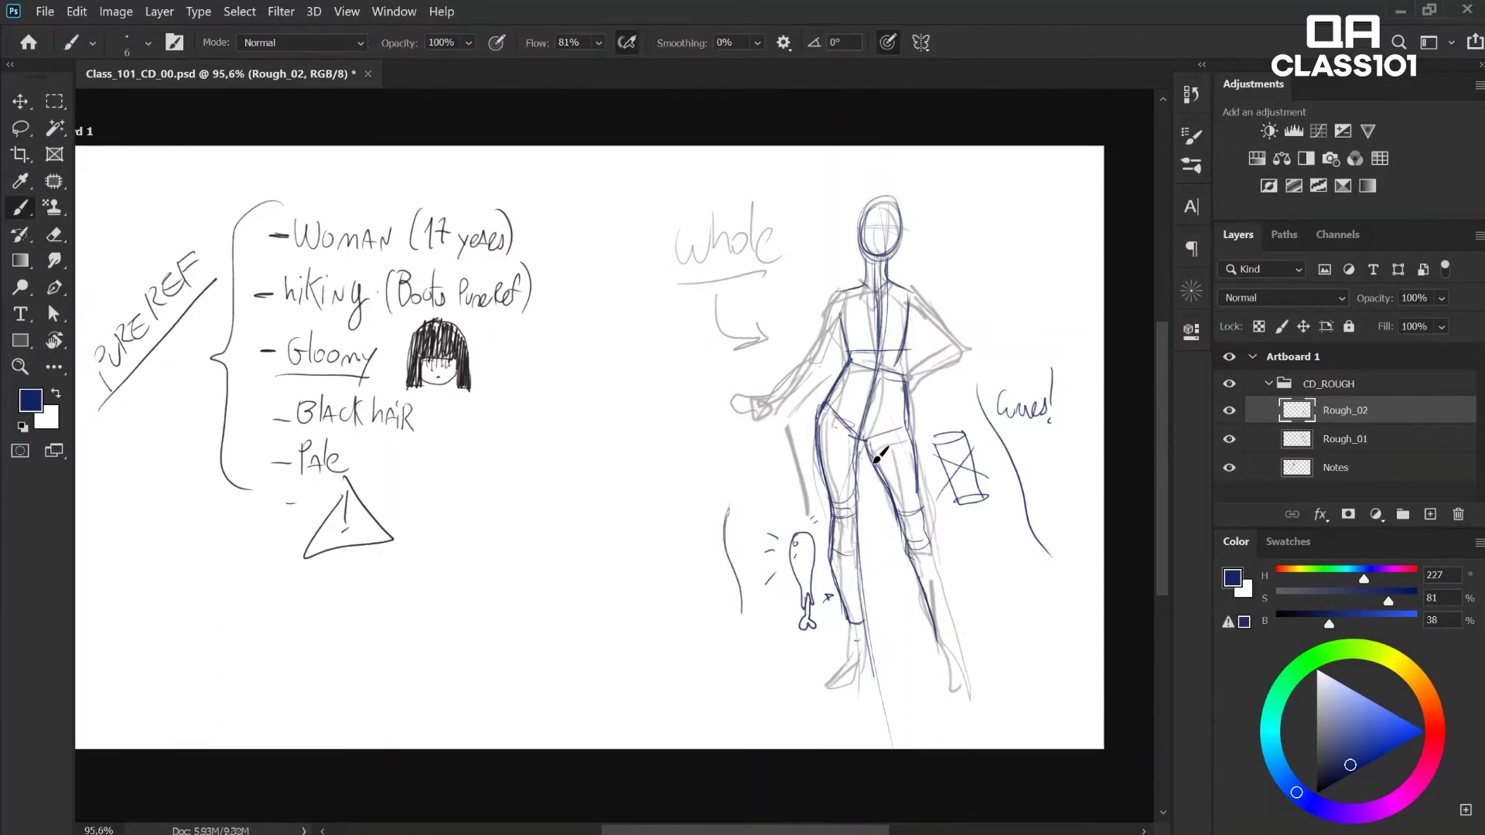
# Step: Reinforce the left leg's inner contour and add a horizontal guideline across the figure's head
pyautogui.moveTo(877, 456); pyautogui.dragTo(910, 524)
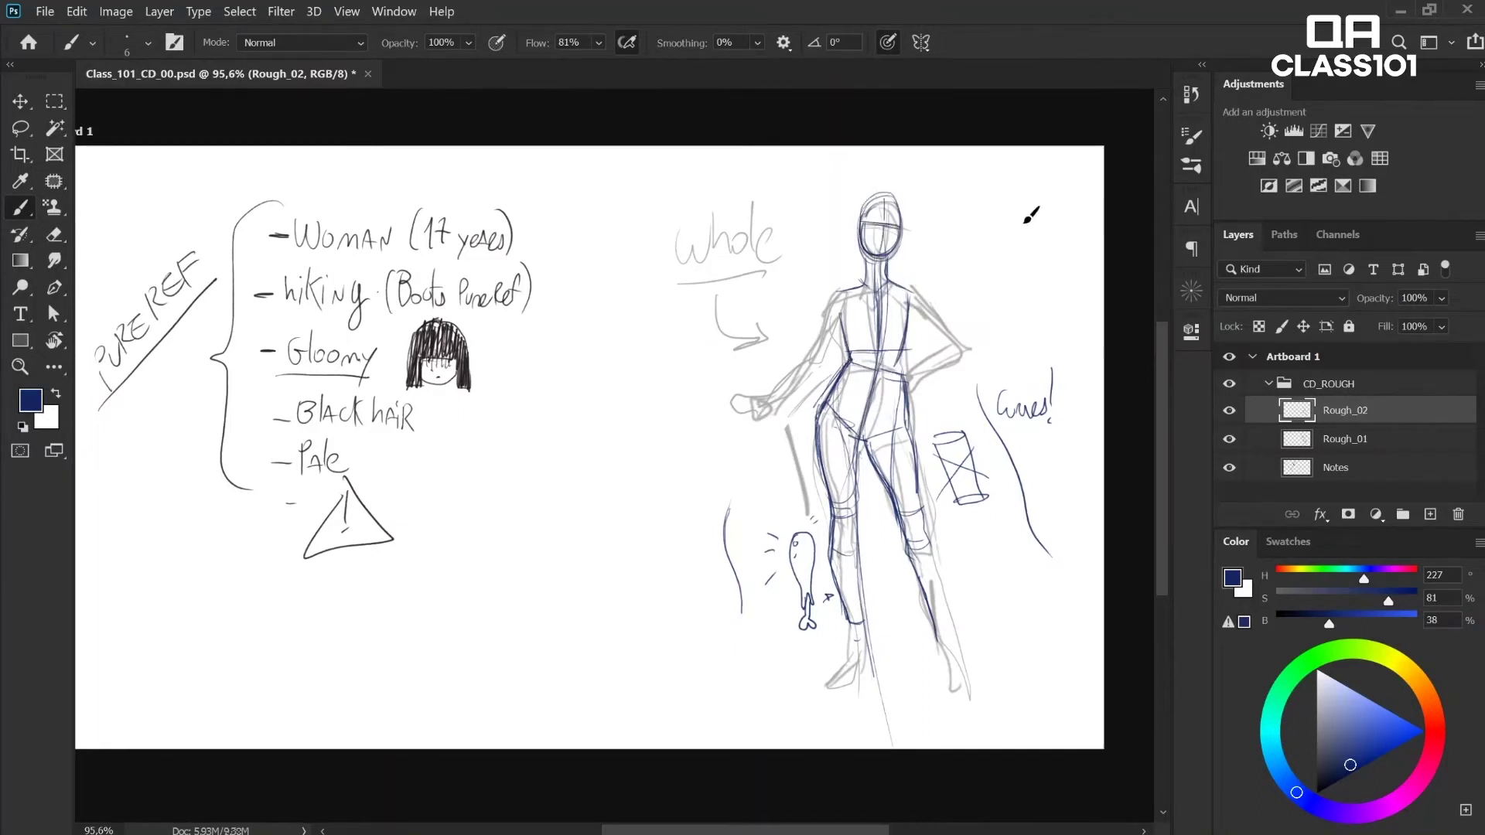
pyautogui.press('z')
pyautogui.press('b')
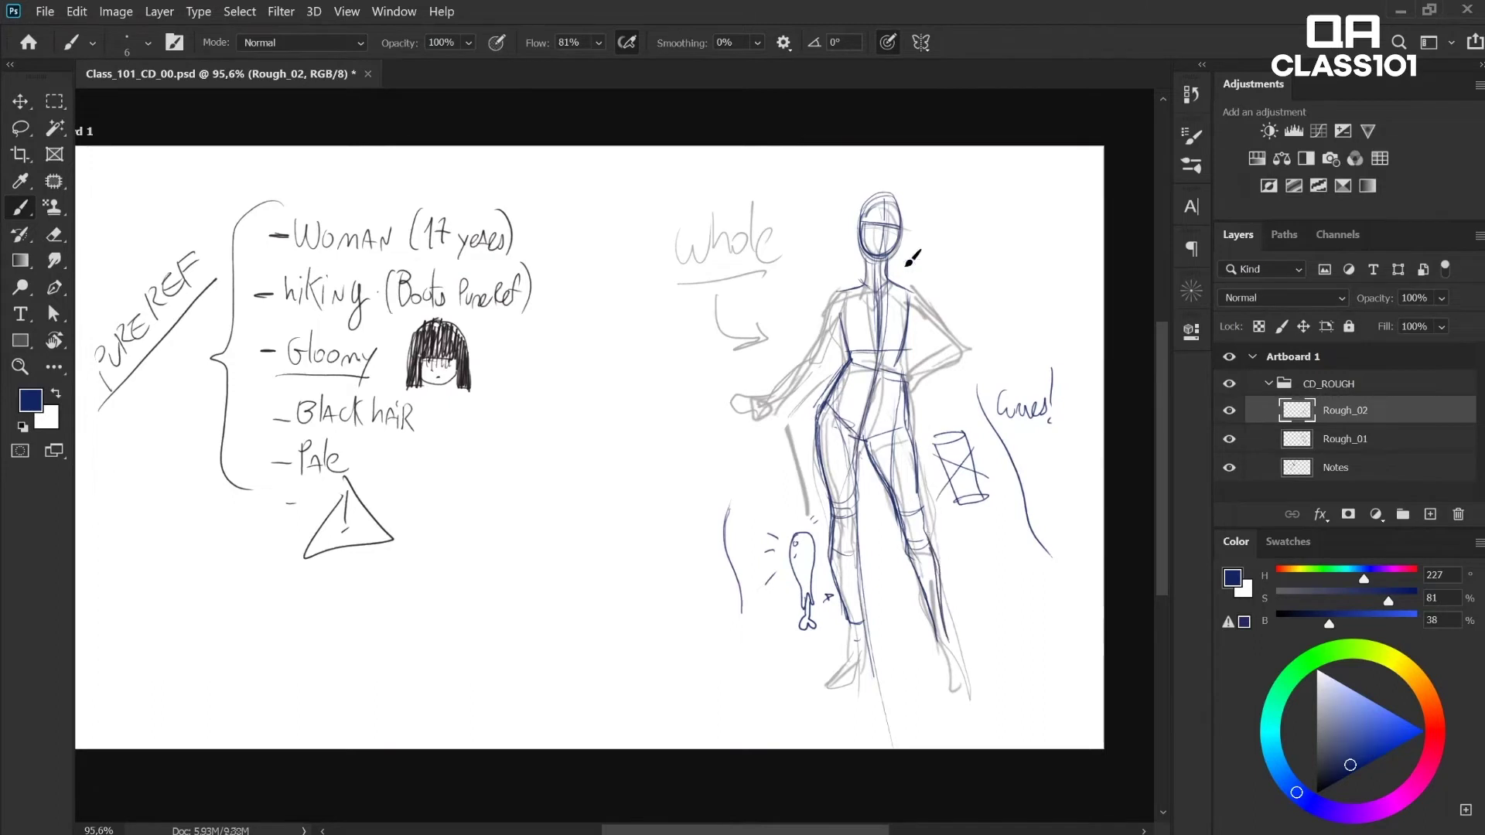
# Step: Mark head-length divisions beside the head and torso, and write the proportion notes "6/1/2", "165?" and "170" nearby
pyautogui.moveTo(916, 253); pyautogui.dragTo(935, 253)
pyautogui.moveTo(919, 198); pyautogui.dragTo(933, 198)
pyautogui.press('e')
pyautogui.press('b')
pyautogui.moveTo(998, 252); pyautogui.dragTo(1008, 232)
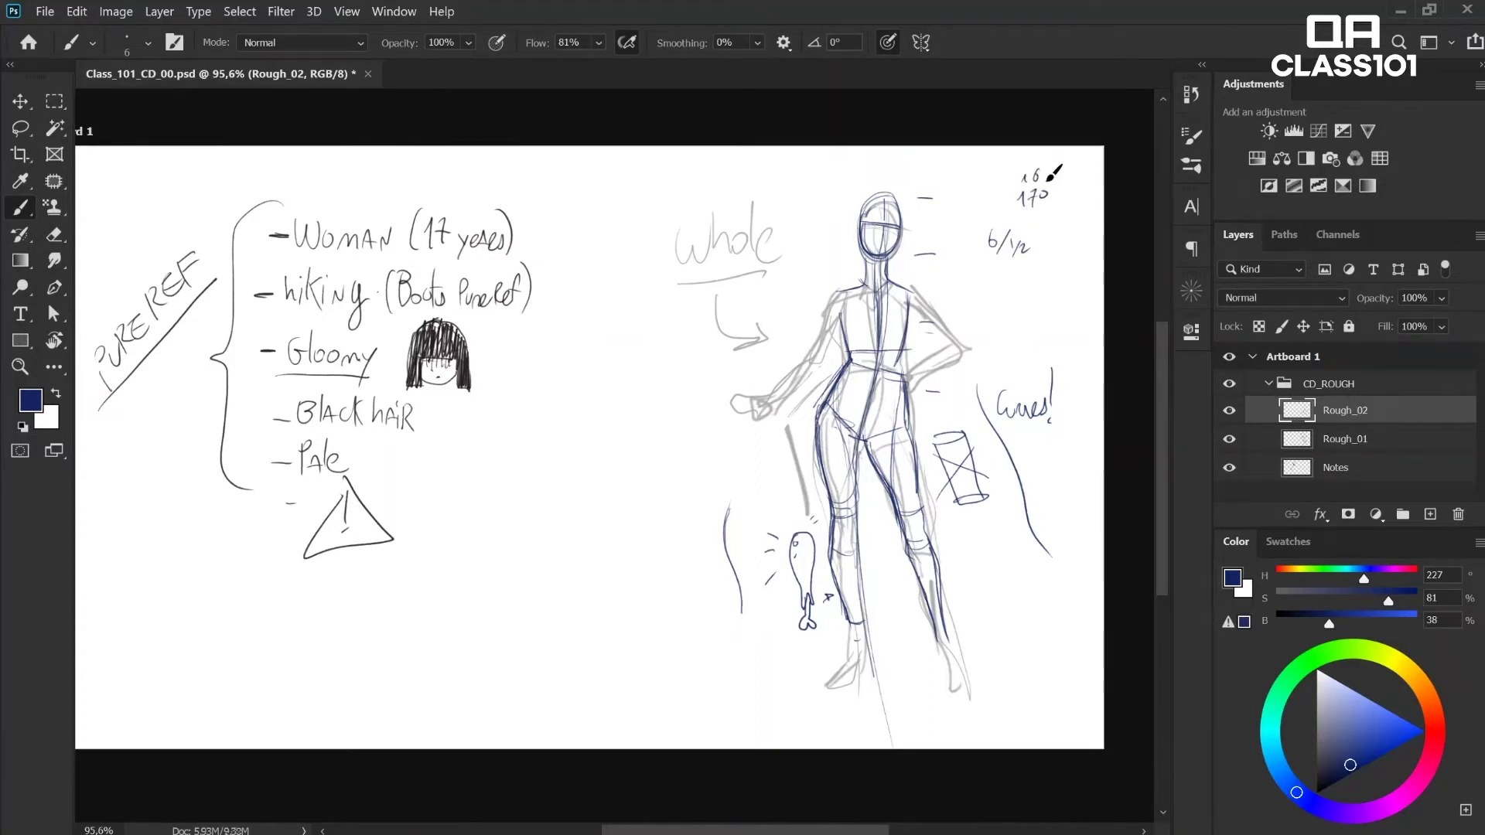
pyautogui.moveTo(1052, 169); pyautogui.dragTo(1048, 181)
# Step: Lasso the head-length marks beside the figure, delete them and clear the selection
pyautogui.press('l')
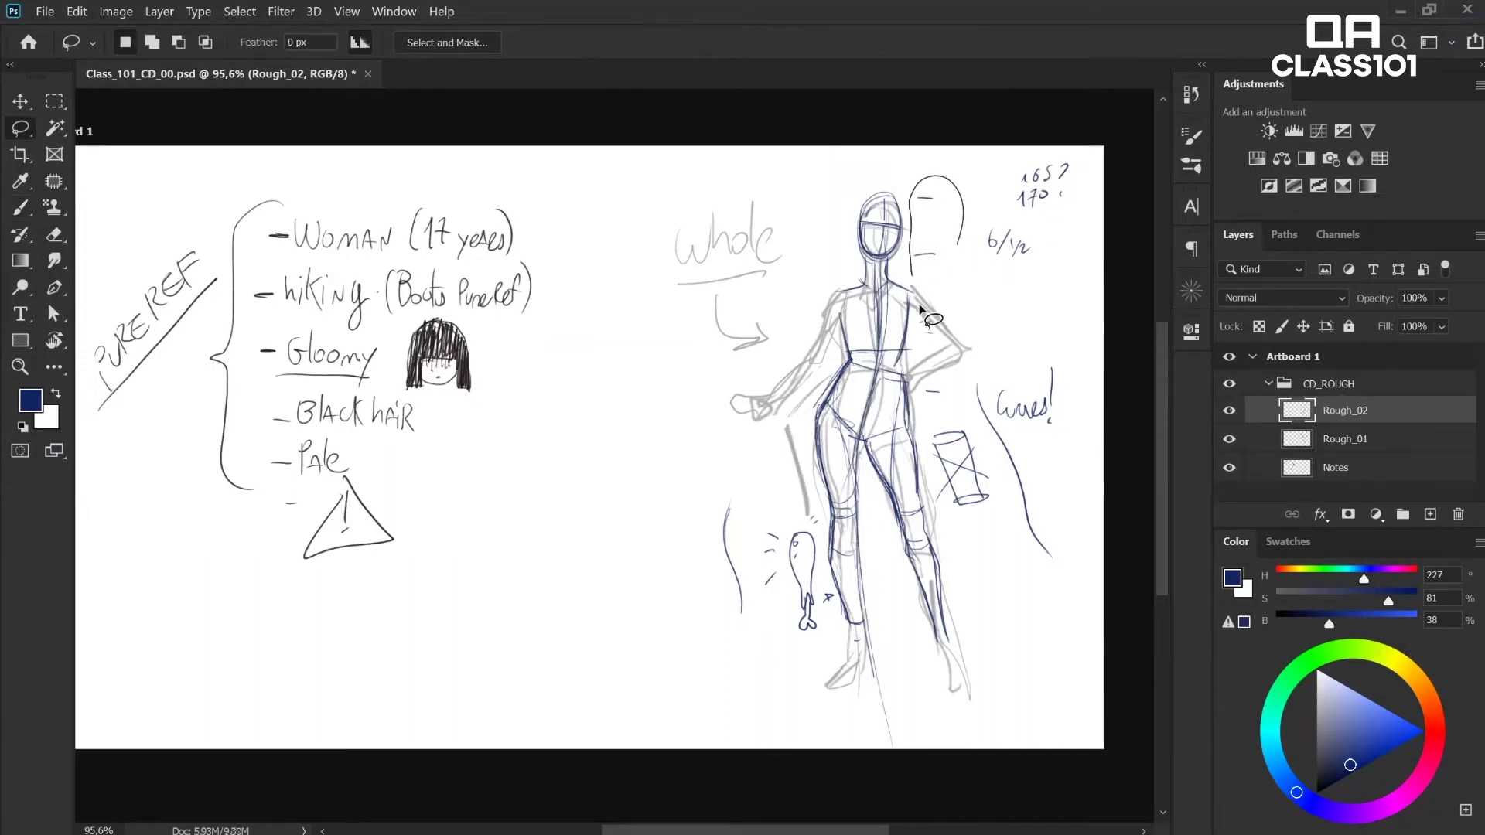
pyautogui.press('Delete')
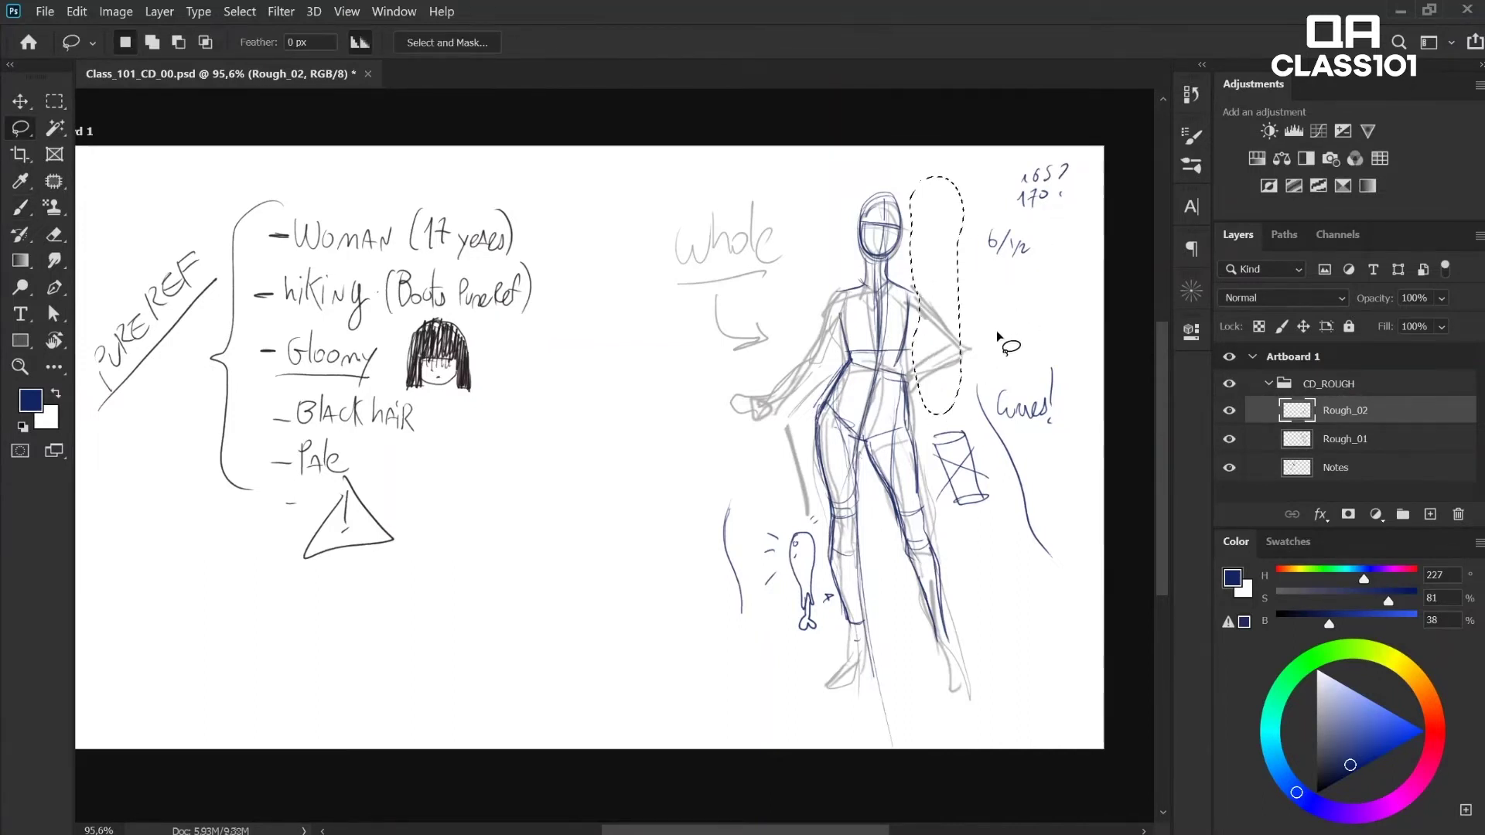
pyautogui.hotkey('ctrl', 'd')
pyautogui.press('b')
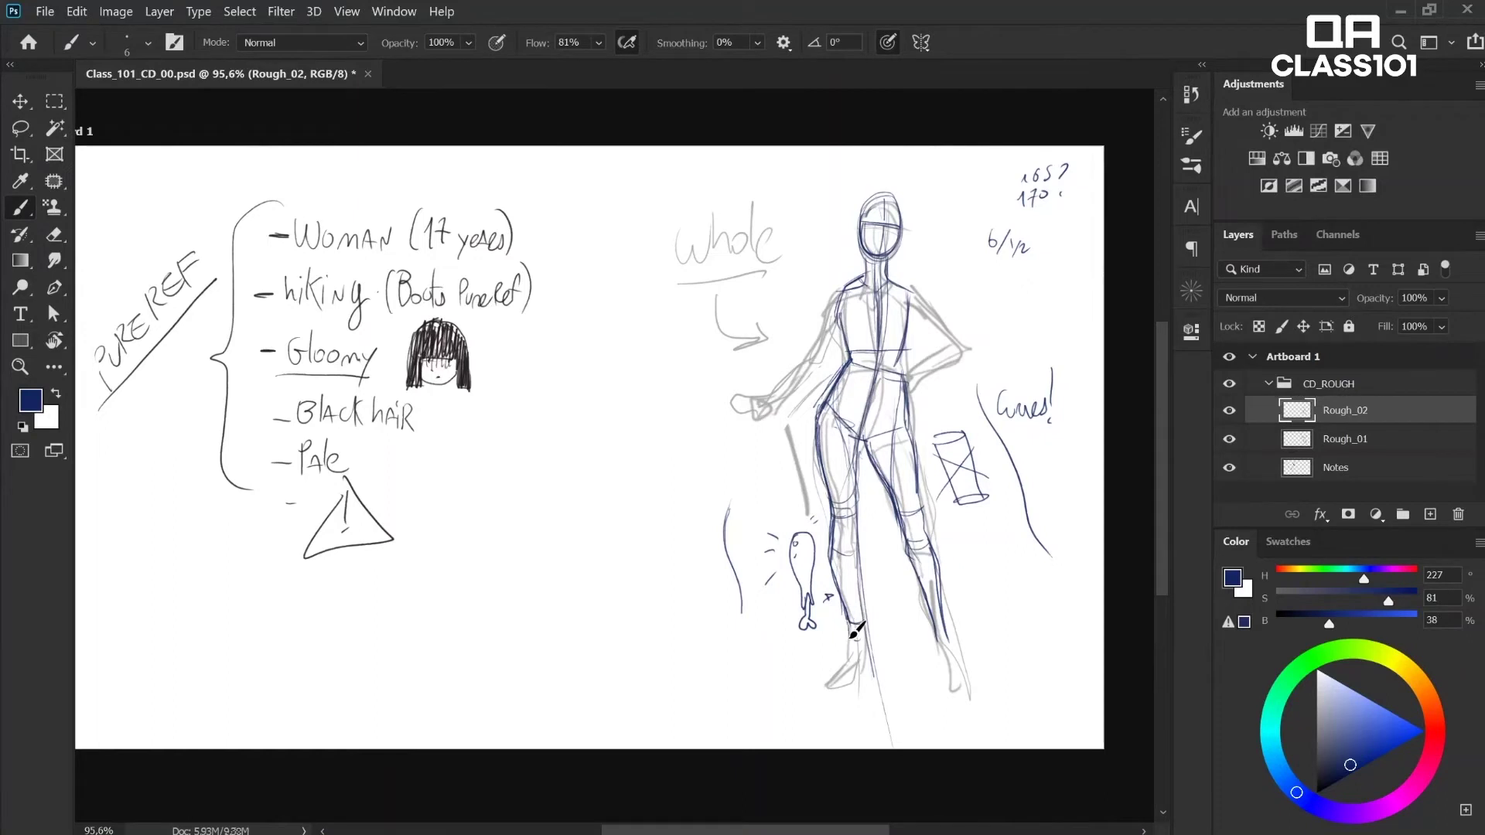
# Step: Draw the ankle joints on both legs and sketch a kneecap wedge on the figure's right knee
pyautogui.moveTo(856, 631)
pyautogui.mouseDown()
pyautogui.moveTo(957, 653)
pyautogui.moveTo(957, 651)
pyautogui.mouseUp()
pyautogui.press('e')
pyautogui.moveTo(855, 507); pyautogui.dragTo(842, 506)
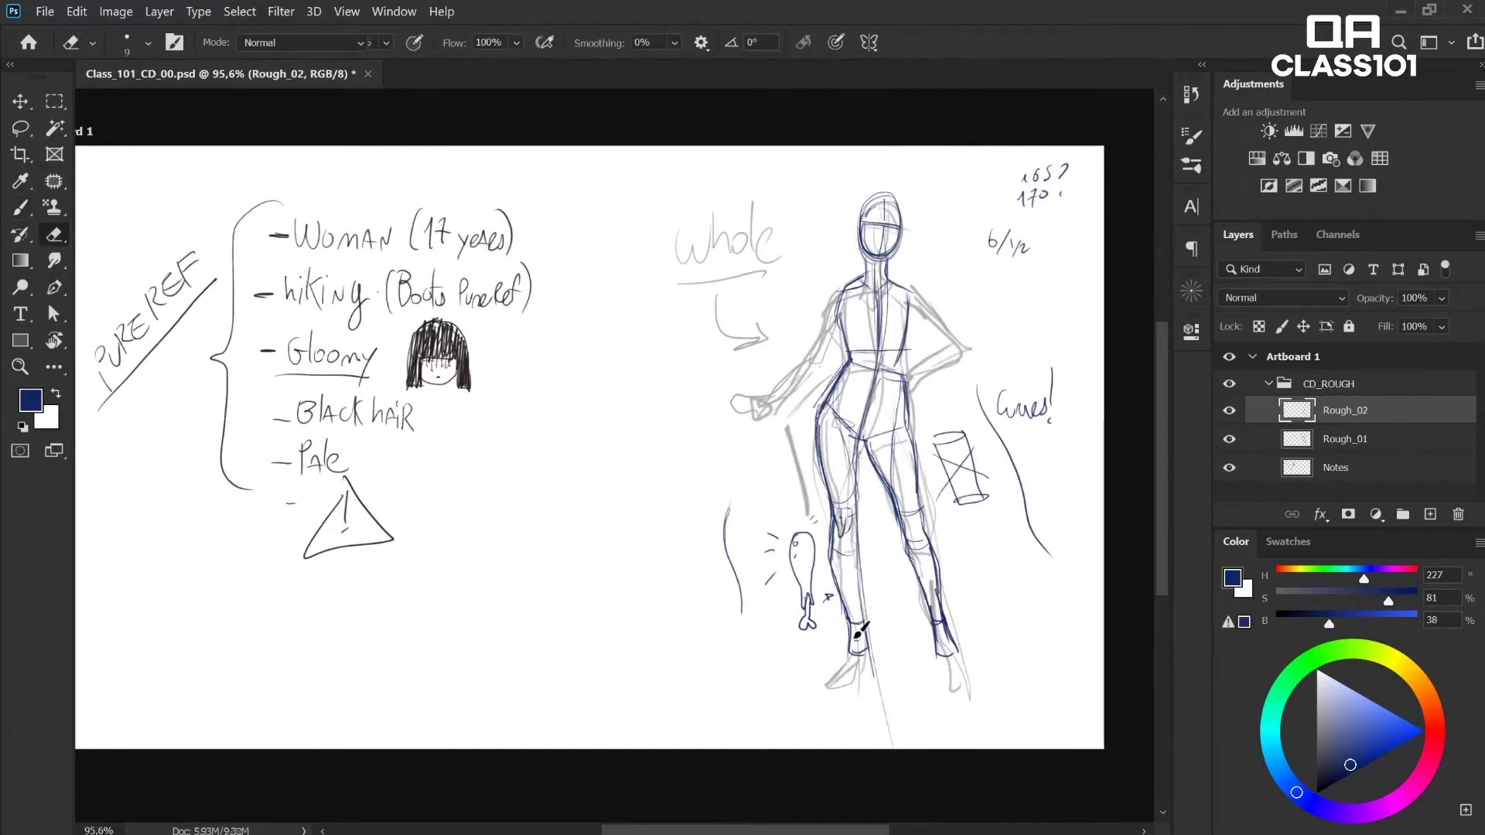
pyautogui.press('b')
pyautogui.moveTo(907, 714)
pyautogui.mouseDown()
pyautogui.moveTo(892, 667)
pyautogui.moveTo(903, 679)
pyautogui.mouseUp()
pyautogui.hotkey('ctrl', 'z')
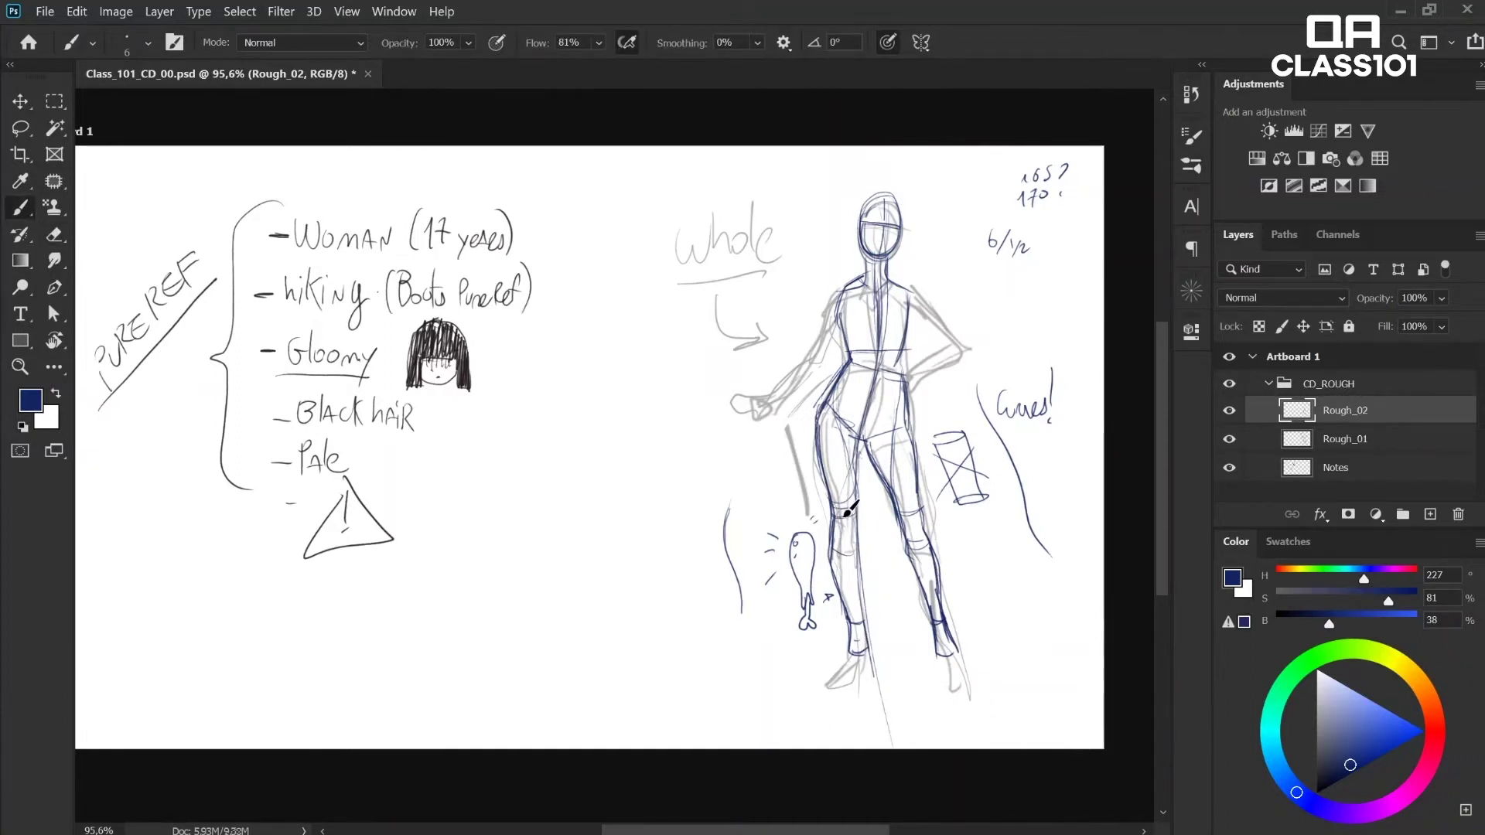
pyautogui.moveTo(854, 526); pyautogui.dragTo(845, 502)
pyautogui.press('e')
pyautogui.press('b')
# Step: Draw arrows pointing to both feet and perspective floor lines around them, and write "3D" beside the floor
pyautogui.moveTo(902, 711); pyautogui.dragTo(891, 661)
pyautogui.moveTo(887, 680)
pyautogui.mouseDown()
pyautogui.moveTo(900, 678)
pyautogui.moveTo(873, 672)
pyautogui.mouseUp()
pyautogui.moveTo(880, 677)
pyautogui.mouseDown()
pyautogui.moveTo(871, 687)
pyautogui.moveTo(932, 688)
pyautogui.mouseUp()
pyautogui.moveTo(830, 620)
pyautogui.mouseDown()
pyautogui.moveTo(868, 685)
pyautogui.moveTo(918, 682)
pyautogui.moveTo(829, 611)
pyautogui.moveTo(978, 607)
pyautogui.moveTo(1071, 663)
pyautogui.mouseUp()
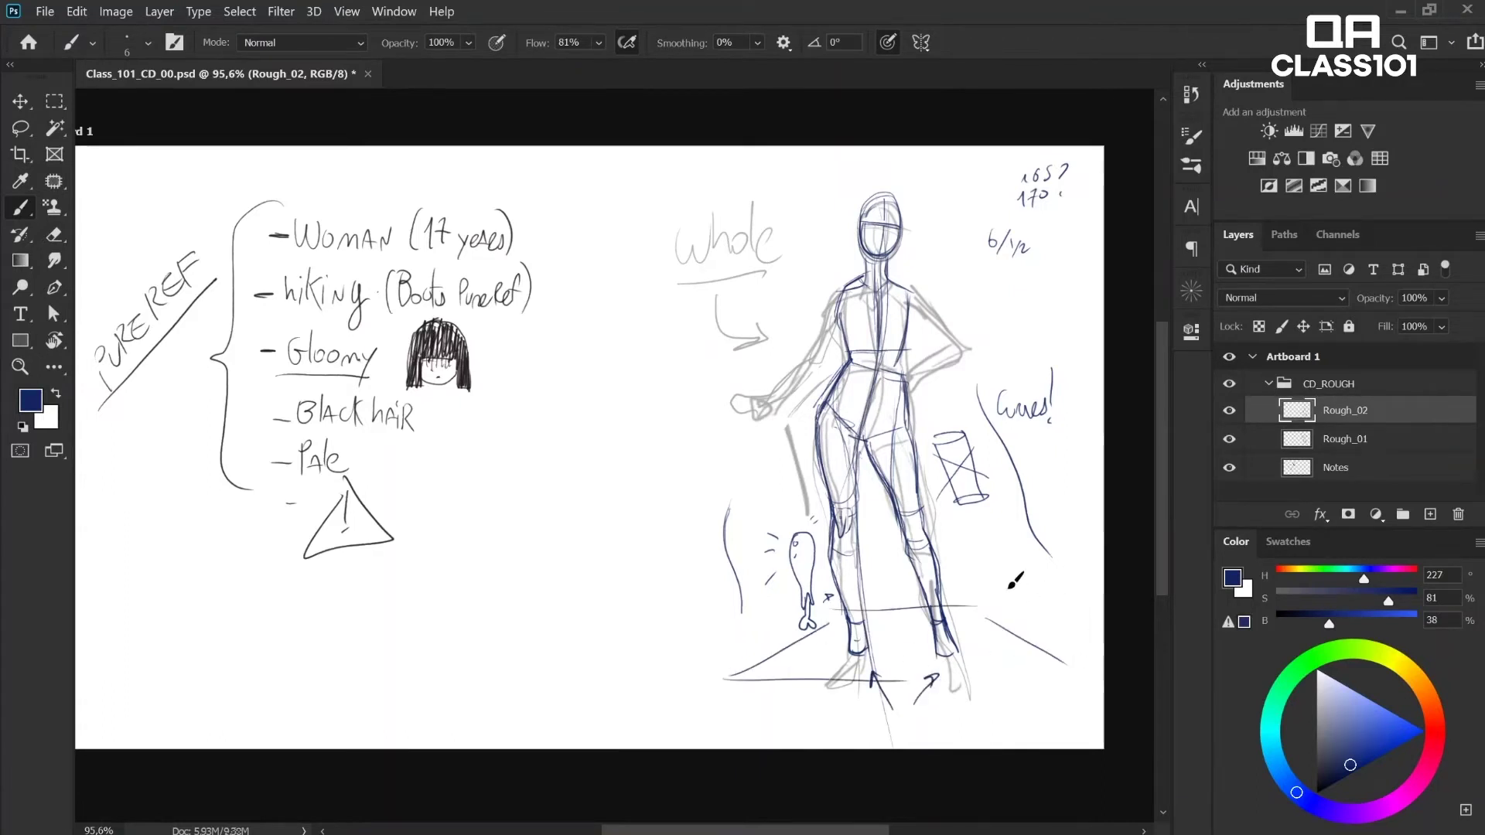
pyautogui.moveTo(1006, 585)
pyautogui.mouseDown()
pyautogui.moveTo(1007, 605)
pyautogui.moveTo(1029, 607)
pyautogui.mouseUp()
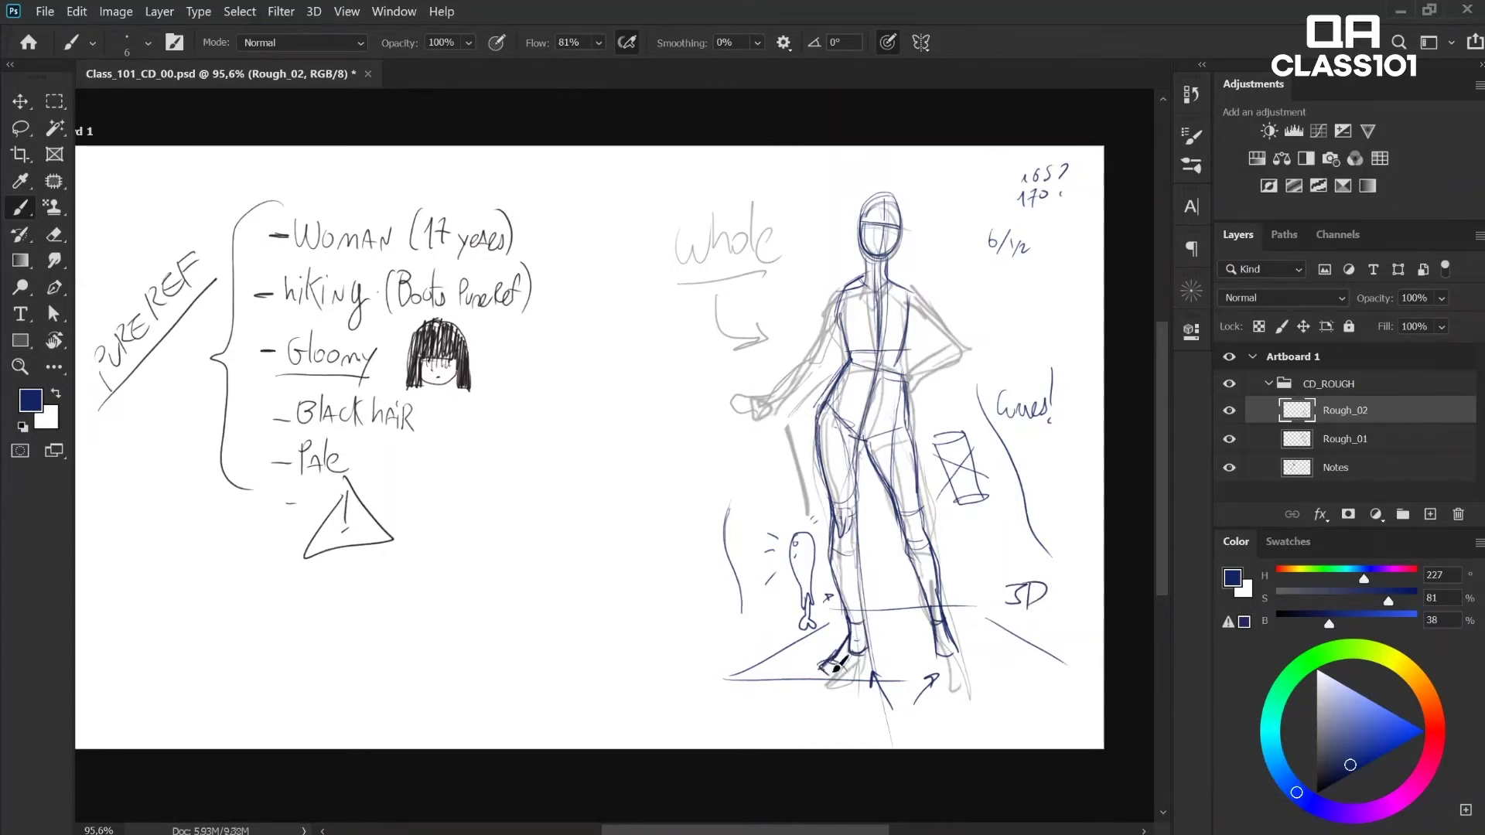
# Step: Draw the figure's right foot as a simple wedge with a rounded toe, joined to the ankle
pyautogui.press('z')
pyautogui.moveTo(859, 671); pyautogui.dragTo(917, 661)
pyautogui.press('e')
pyautogui.press('b')
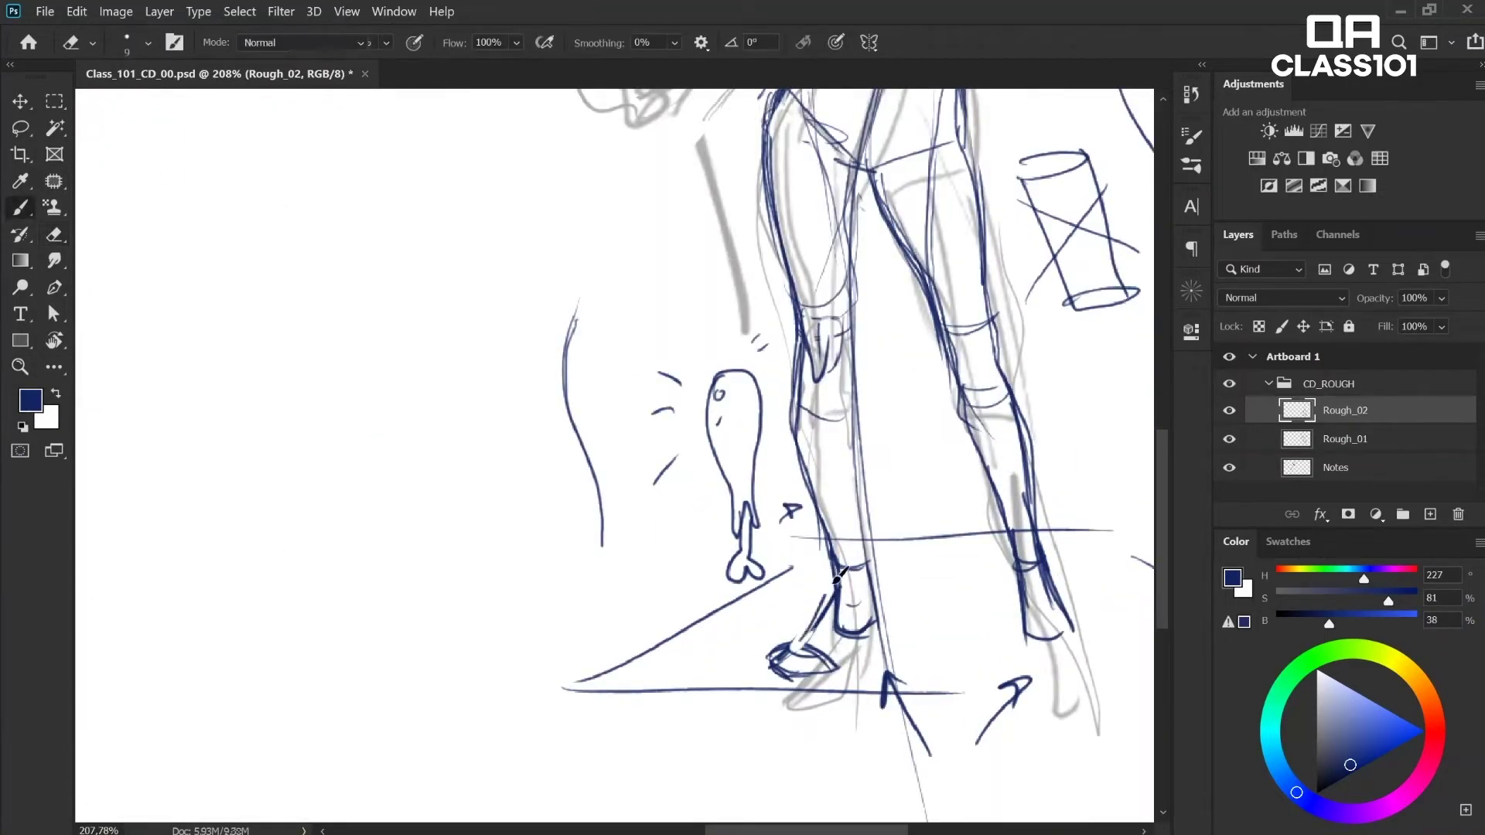
pyautogui.moveTo(773, 658)
pyautogui.mouseDown()
pyautogui.moveTo(801, 673)
pyautogui.moveTo(863, 638)
pyautogui.mouseUp()
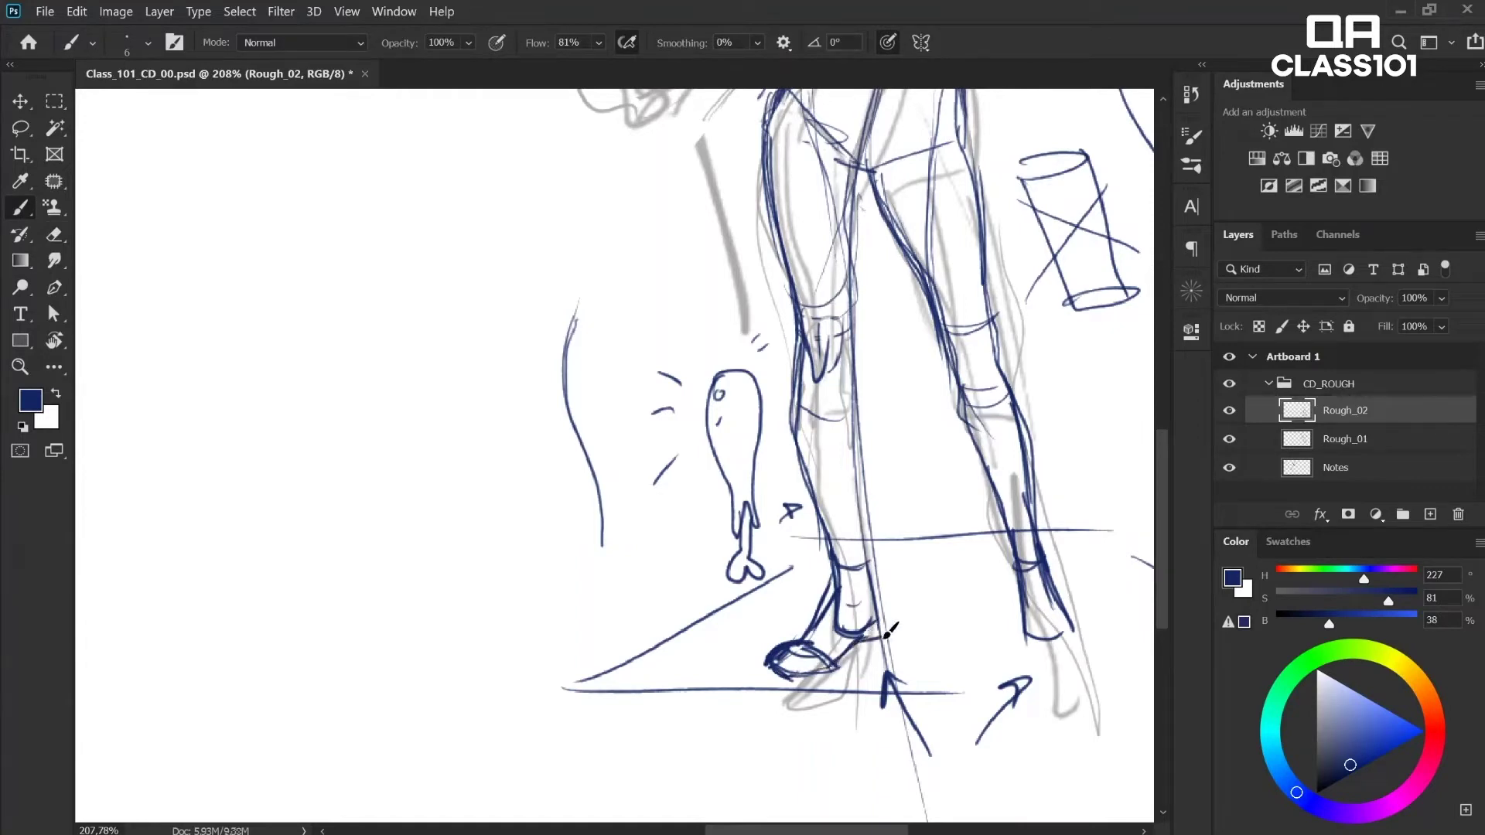
# Step: Draw the figure's left foot from ankle to toe, then erase and redraw the outer contour of that shin
pyautogui.moveTo(1072, 551)
pyautogui.mouseDown()
pyautogui.moveTo(932, 493)
pyautogui.moveTo(887, 537)
pyautogui.moveTo(906, 588)
pyautogui.moveTo(959, 619)
pyautogui.moveTo(957, 597)
pyautogui.moveTo(965, 617)
pyautogui.mouseUp()
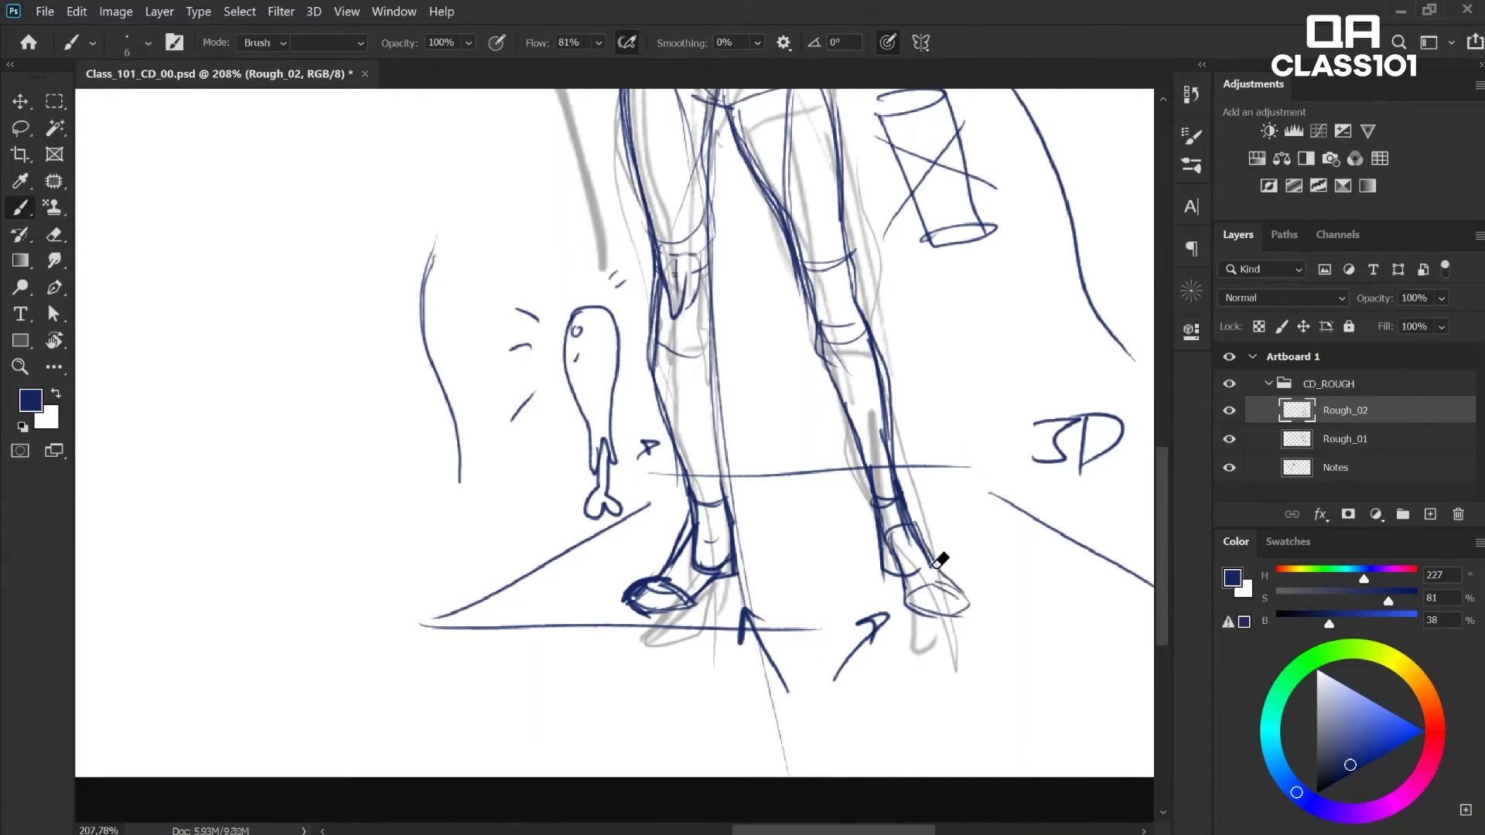
pyautogui.press('e')
pyautogui.moveTo(932, 561)
pyautogui.mouseDown()
pyautogui.moveTo(895, 491)
pyautogui.moveTo(880, 380)
pyautogui.mouseUp()
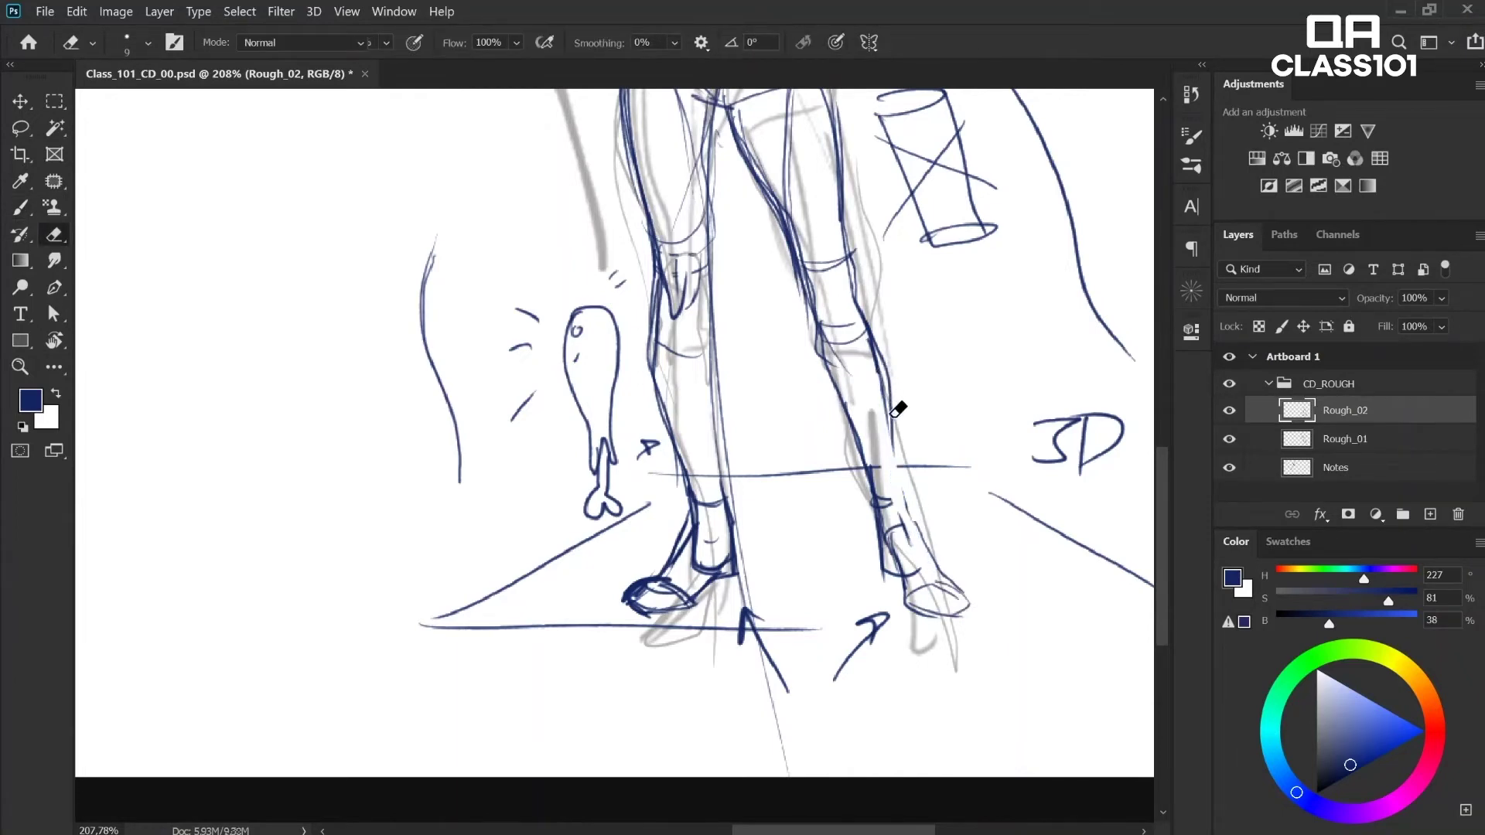
pyautogui.press('b')
pyautogui.moveTo(914, 507); pyautogui.dragTo(909, 447)
# Step: Clear the drumstick, cylinder, curve and arrow annotations around the legs, and draw a perspective grid on the floor
pyautogui.press('z')
pyautogui.moveTo(995, 416)
pyautogui.mouseDown()
pyautogui.moveTo(905, 417)
pyautogui.moveTo(964, 454)
pyautogui.moveTo(954, 547)
pyautogui.mouseUp()
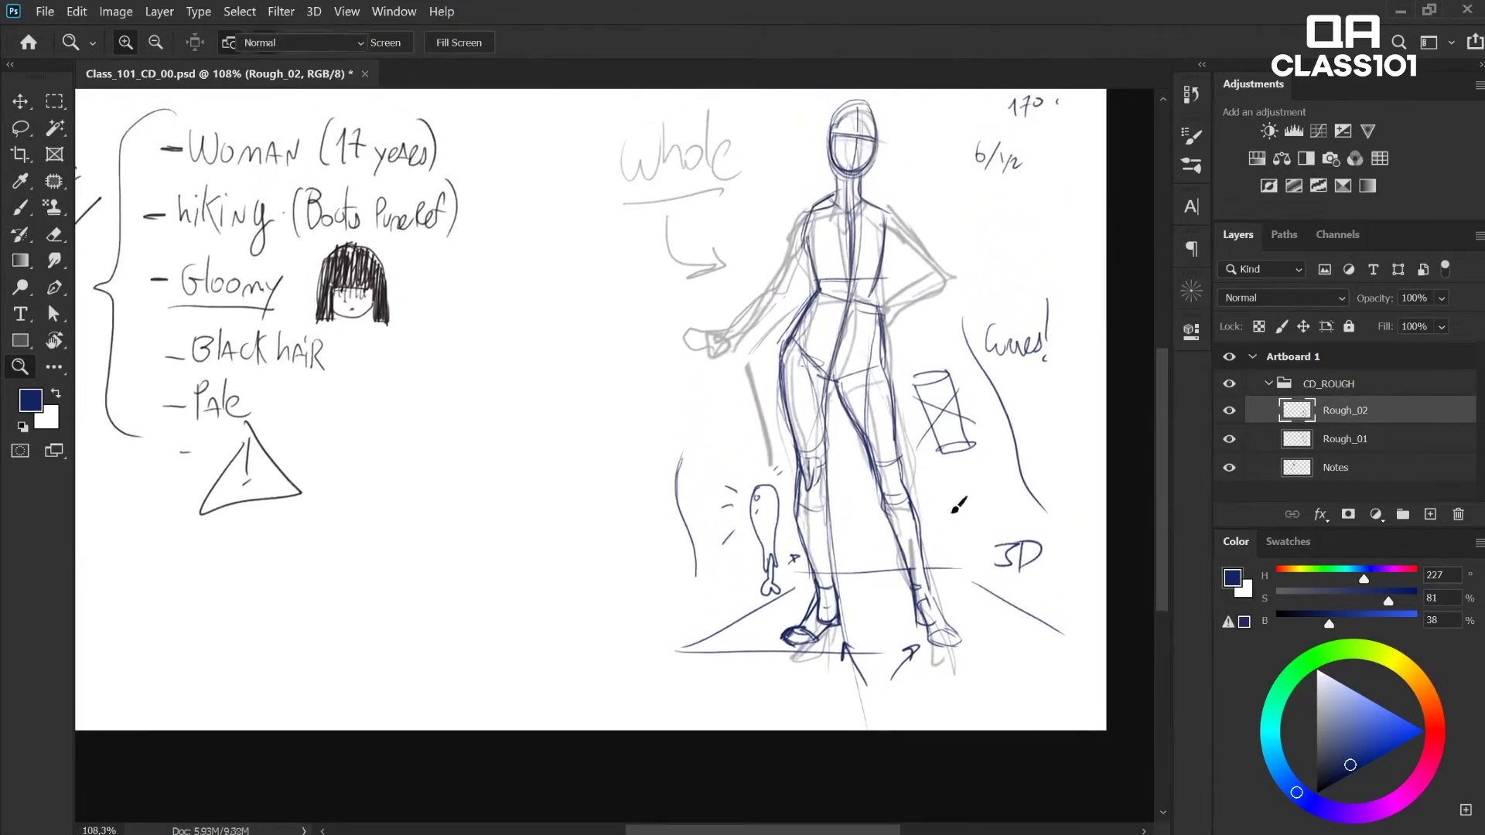
pyautogui.press('b')
pyautogui.press('z')
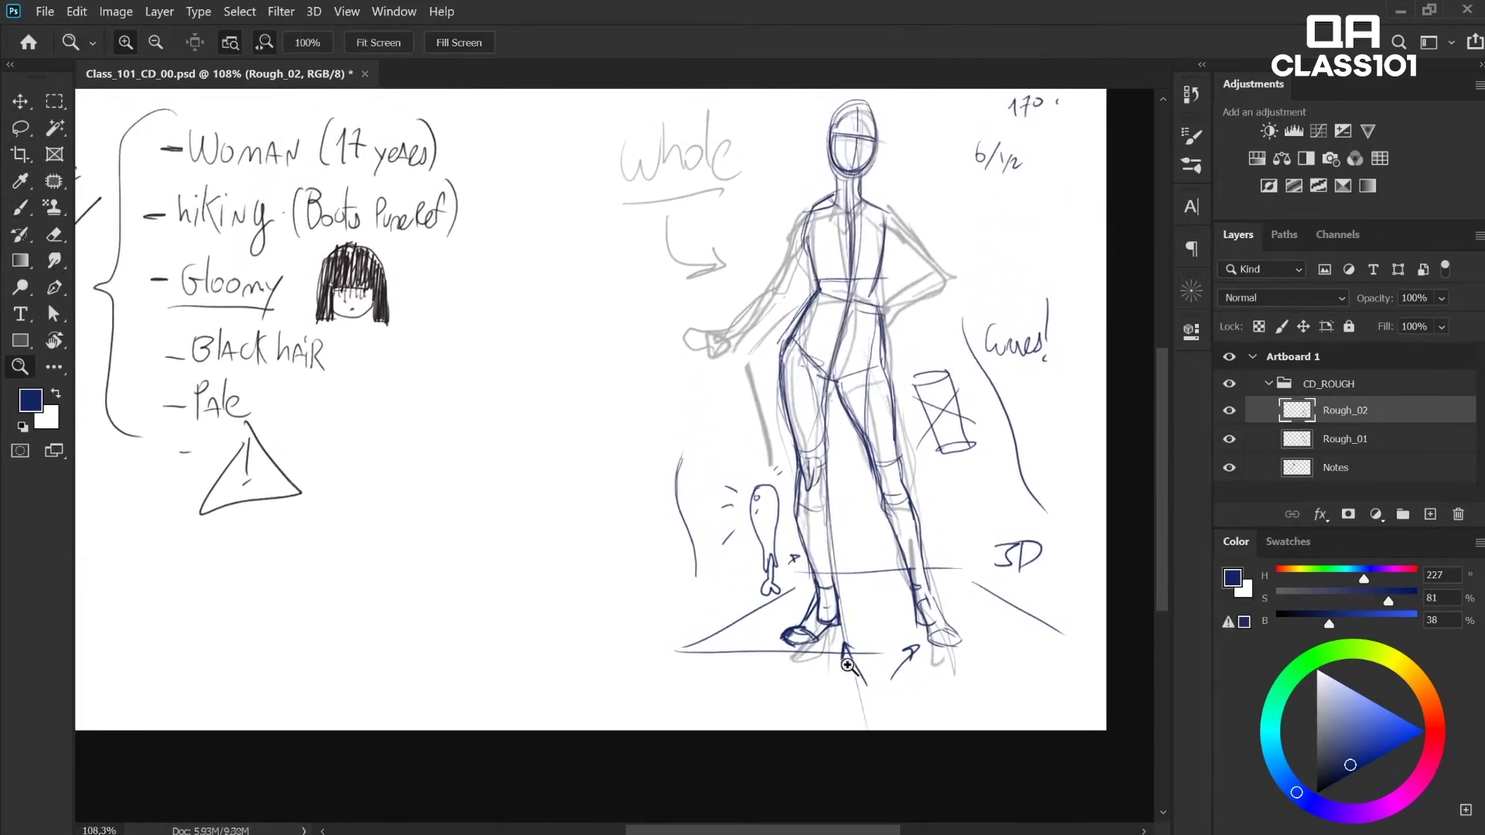
pyautogui.moveTo(847, 659); pyautogui.dragTo(875, 659)
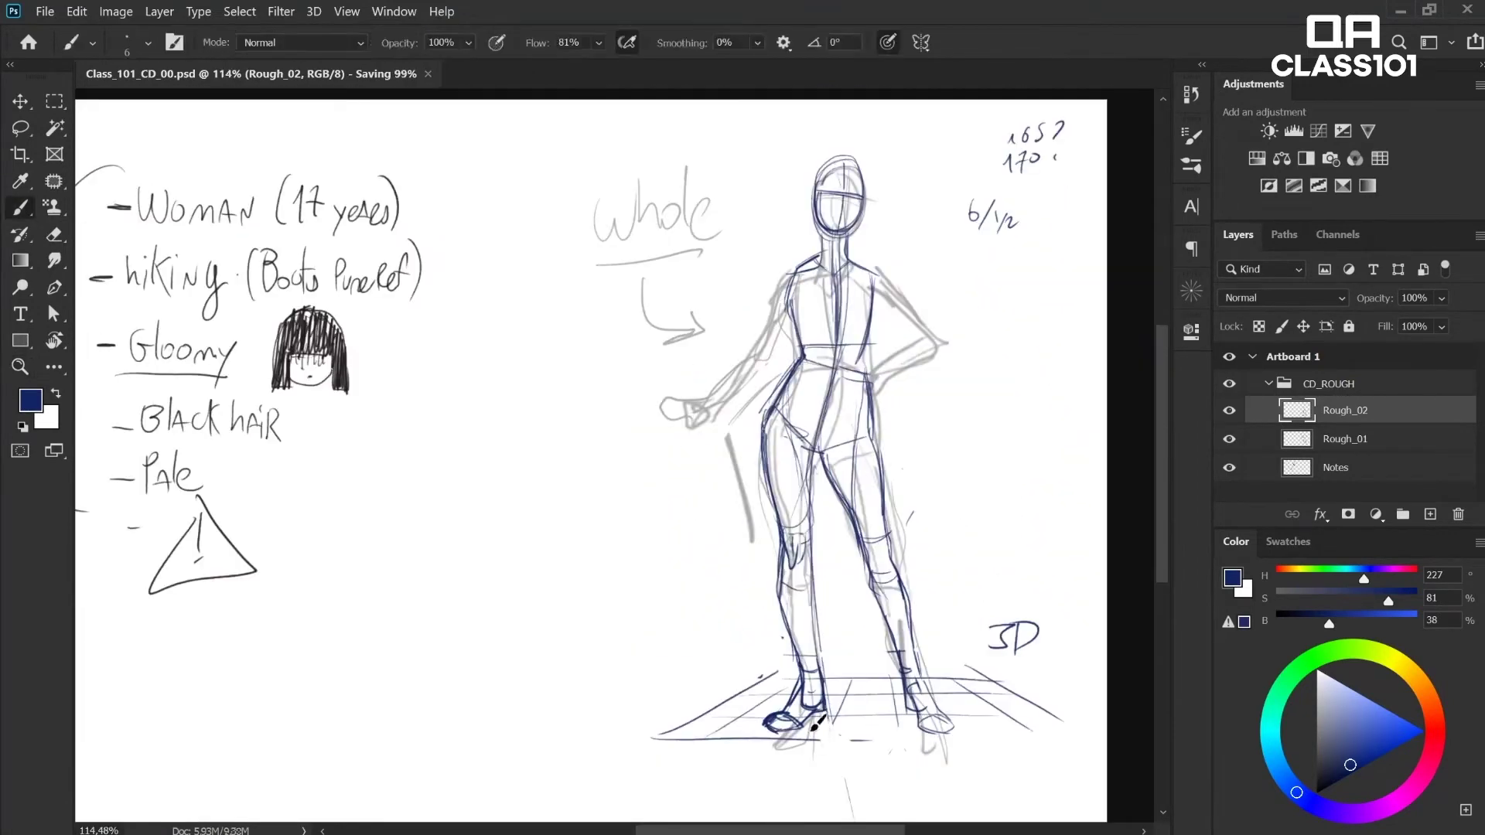
# Step: Erase the excess lines around the toe of the figure's right foot to tidy its outline
pyautogui.press('z')
pyautogui.click(773, 730)
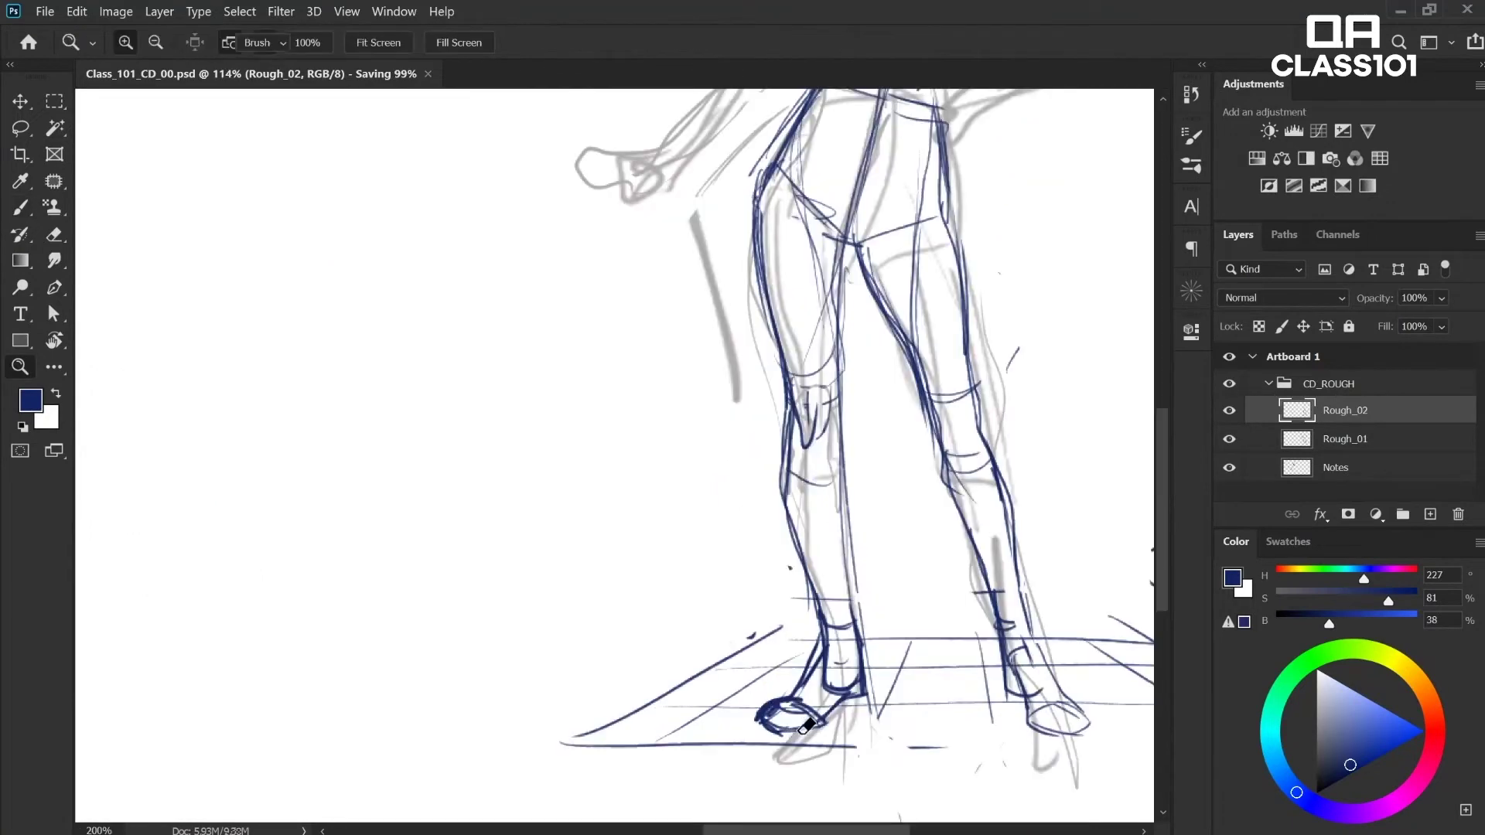
pyautogui.press('e')
pyautogui.click(781, 730)
pyautogui.press('b')
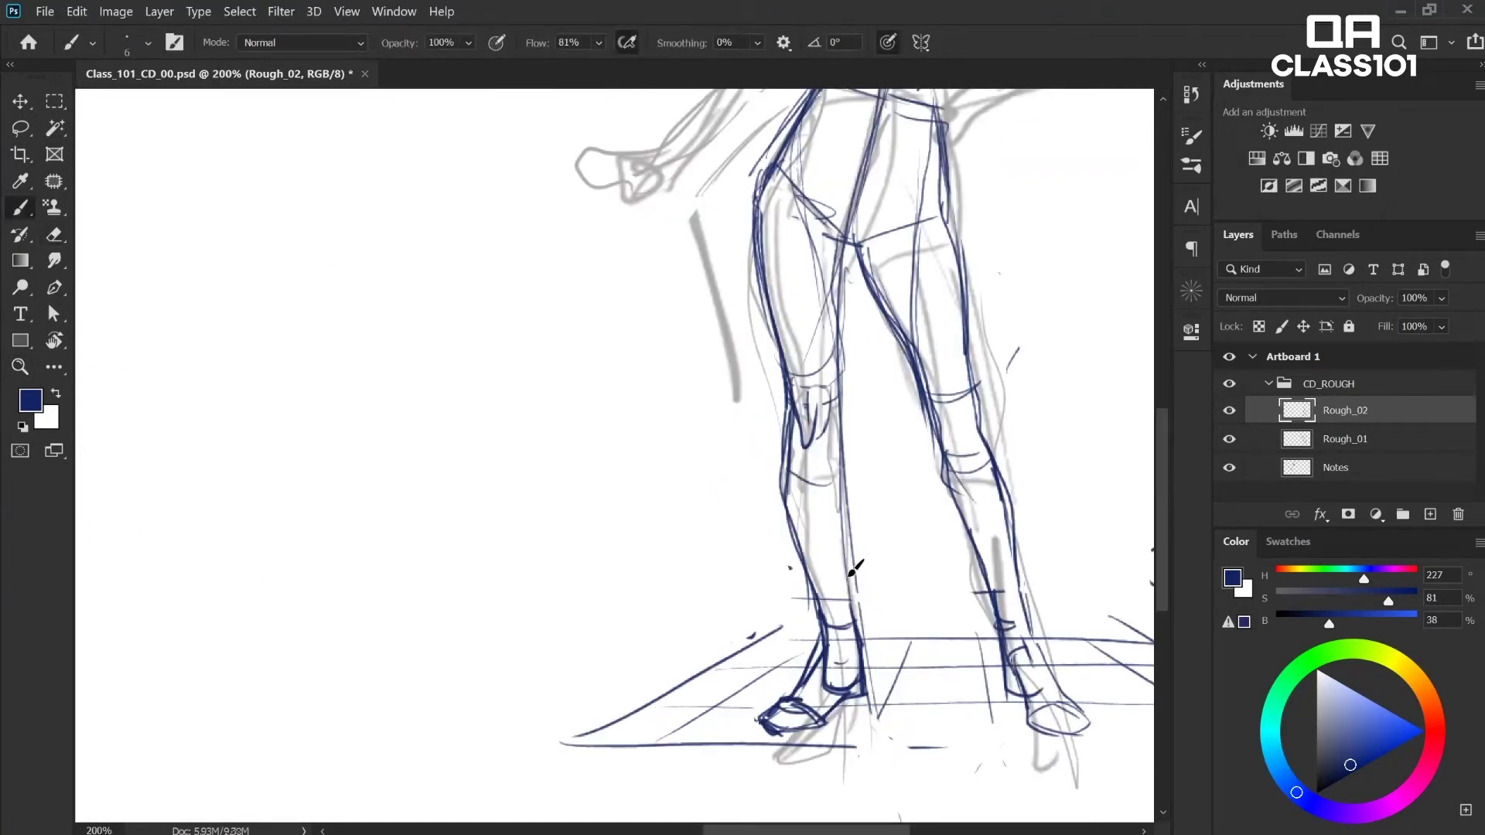
# Step: Sketch a small example of two lower legs with side-view feet on a flat ground line beside the figure
pyautogui.moveTo(567, 450)
pyautogui.mouseDown()
pyautogui.moveTo(579, 529)
pyautogui.moveTo(600, 535)
pyautogui.mouseUp()
pyautogui.moveTo(642, 446)
pyautogui.mouseDown()
pyautogui.moveTo(644, 556)
pyautogui.moveTo(673, 527)
pyautogui.moveTo(712, 557)
pyautogui.mouseUp()
pyautogui.moveTo(648, 528); pyautogui.dragTo(711, 549)
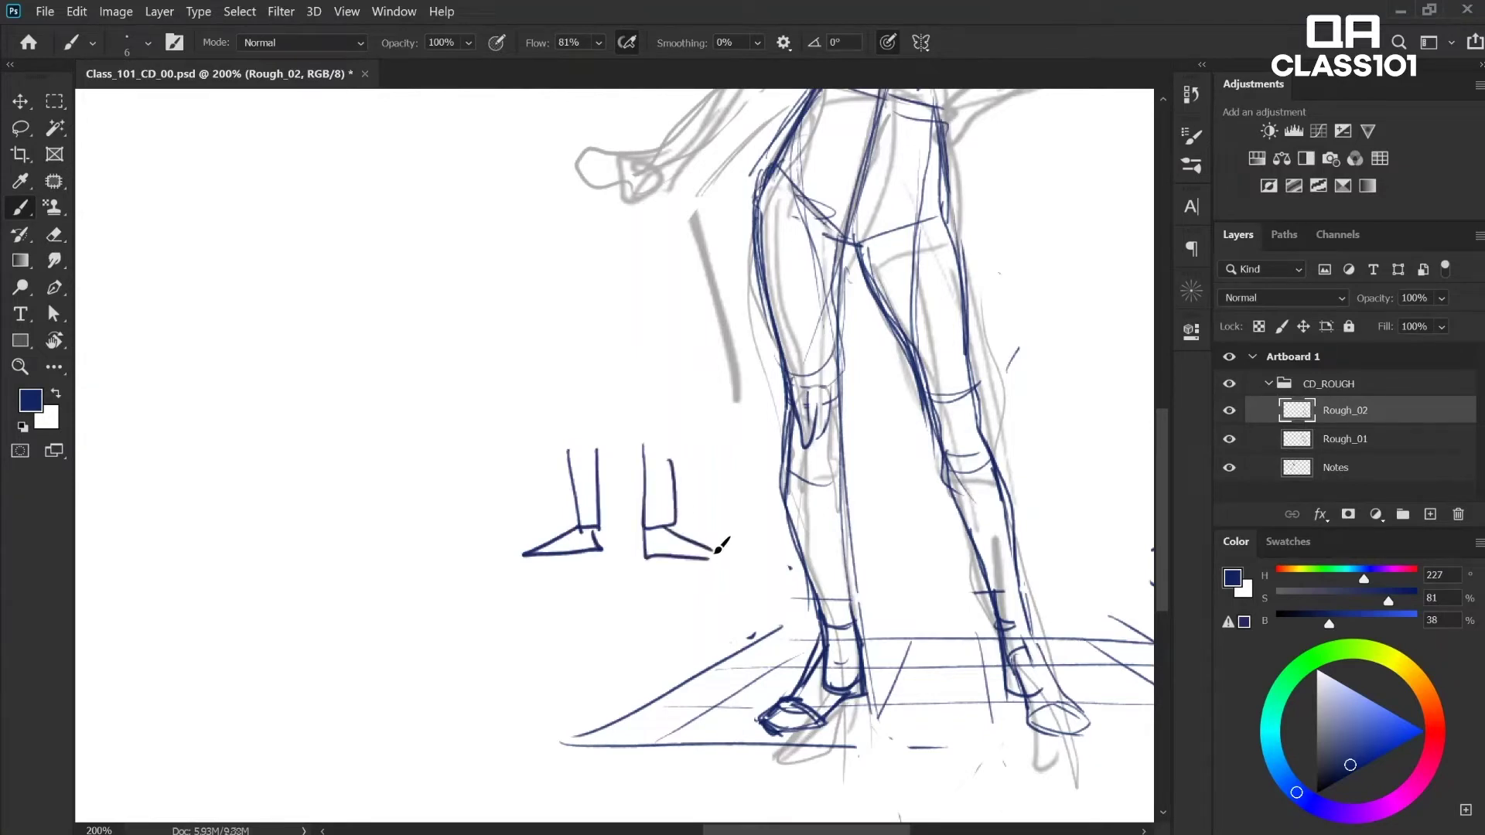
pyautogui.moveTo(504, 555); pyautogui.dragTo(722, 552)
pyautogui.press('e')
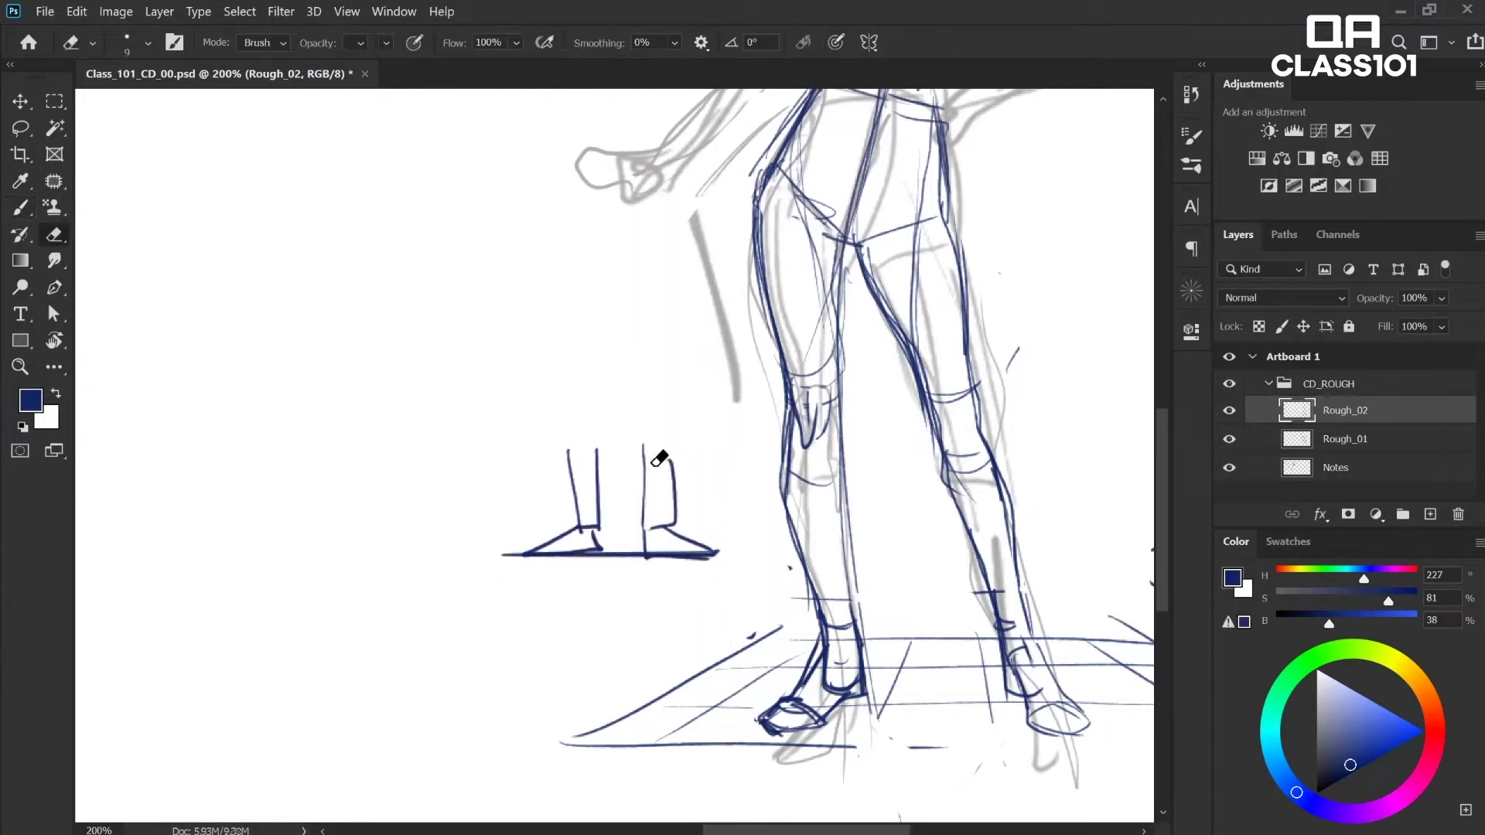
# Step: Rework the example legs and extend them into a small flat figure with thighs, torso, arms and a simple face
pyautogui.moveTo(648, 467)
pyautogui.mouseDown()
pyautogui.moveTo(645, 549)
pyautogui.moveTo(681, 522)
pyautogui.mouseUp()
pyautogui.press('b')
pyautogui.moveTo(645, 429); pyautogui.dragTo(640, 552)
pyautogui.moveTo(667, 462)
pyautogui.mouseDown()
pyautogui.moveTo(662, 536)
pyautogui.moveTo(654, 438)
pyautogui.moveTo(584, 429)
pyautogui.mouseUp()
pyautogui.moveTo(584, 372); pyautogui.dragTo(595, 444)
pyautogui.moveTo(634, 365)
pyautogui.mouseDown()
pyautogui.moveTo(640, 450)
pyautogui.moveTo(655, 369)
pyautogui.mouseUp()
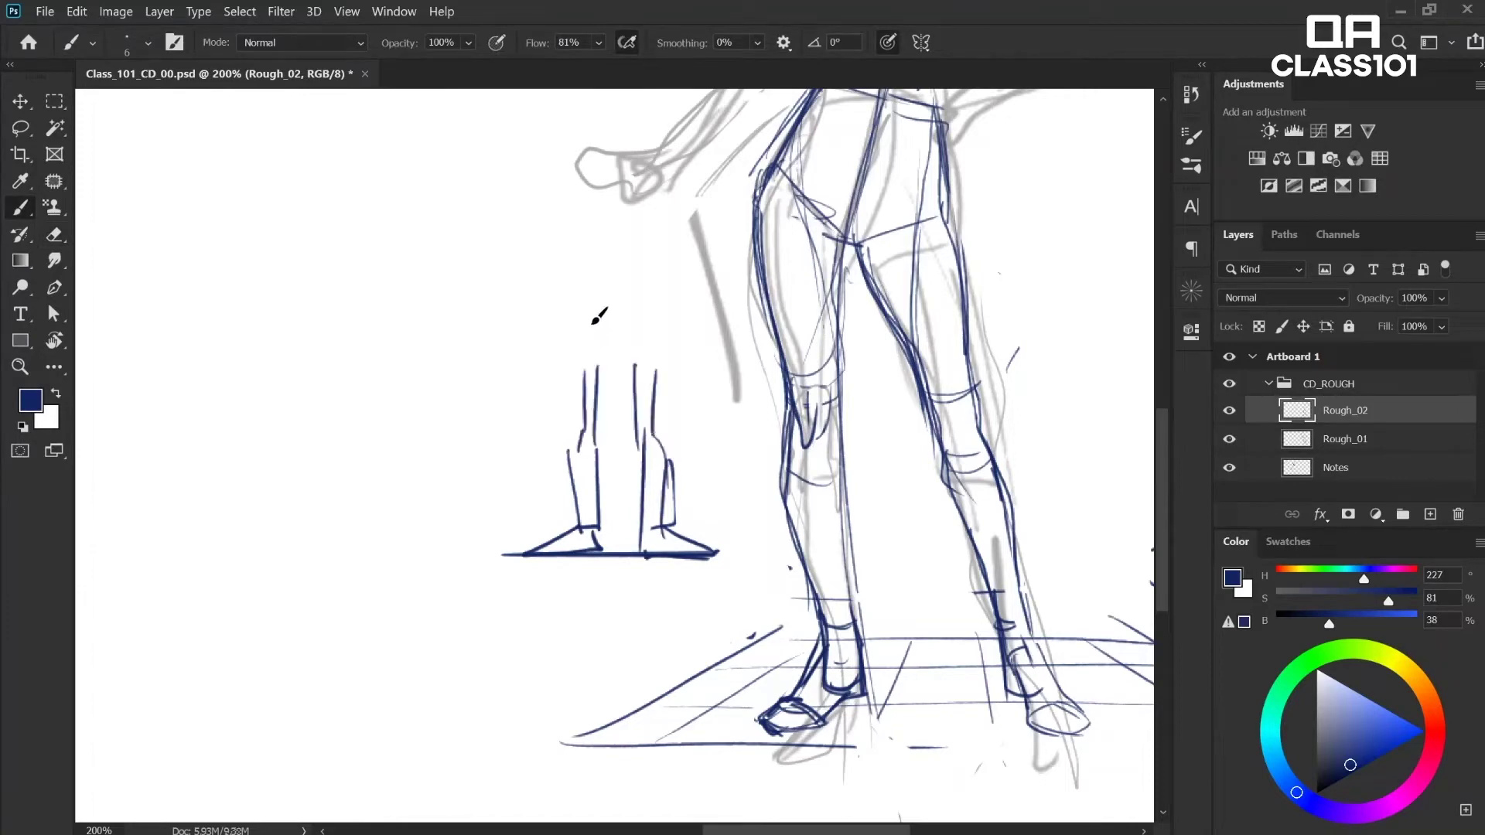
pyautogui.moveTo(591, 313); pyautogui.dragTo(535, 386)
pyautogui.moveTo(614, 282); pyautogui.dragTo(601, 305)
pyautogui.moveTo(635, 313)
pyautogui.mouseDown()
pyautogui.moveTo(700, 398)
pyautogui.moveTo(621, 307)
pyautogui.mouseUp()
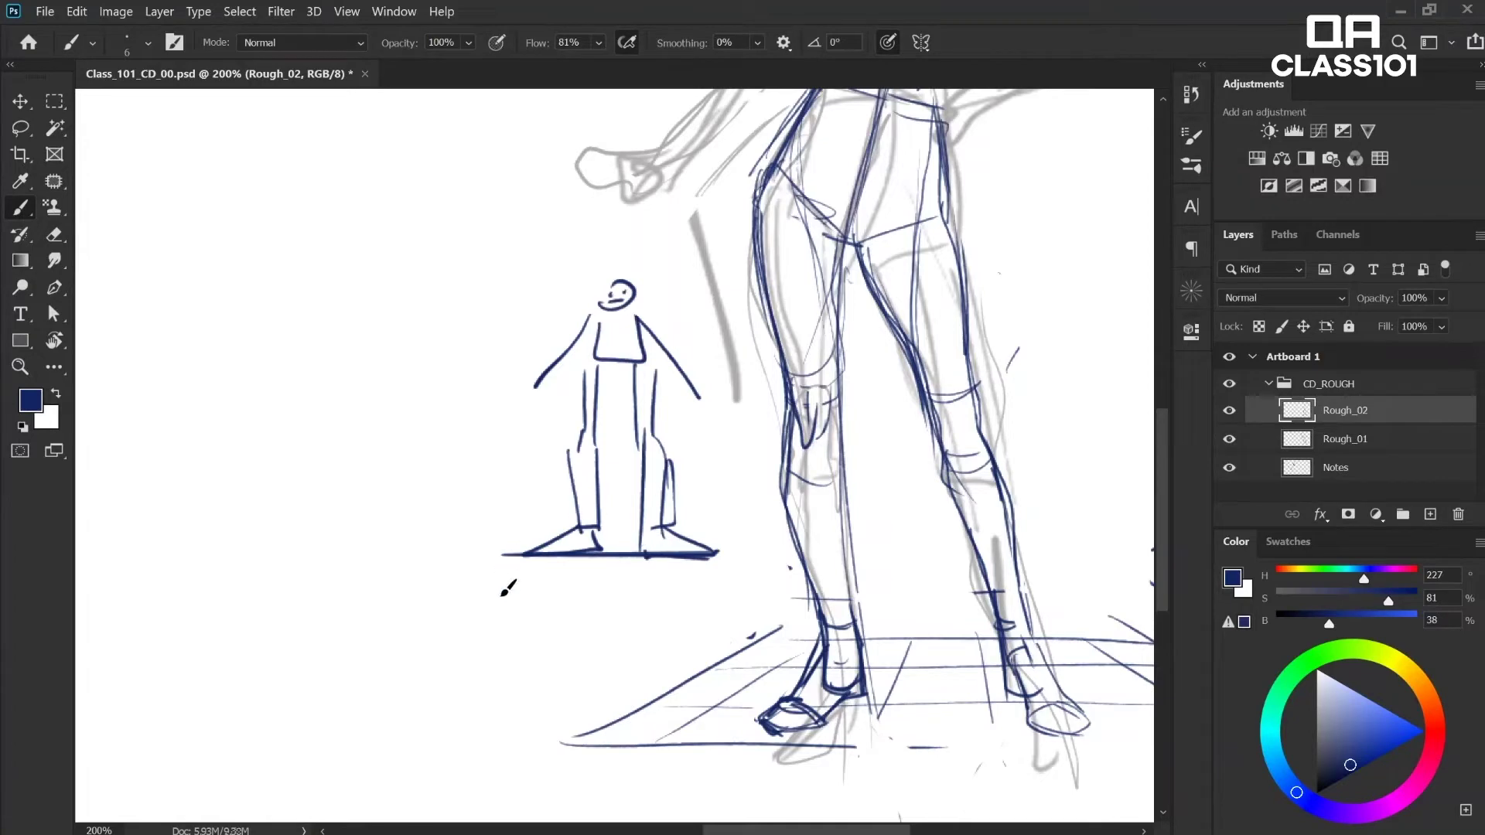
# Step: Label the small flat example figure "2D" with an arrow to its feet, then clear the example from beside the legs
pyautogui.moveTo(531, 616); pyautogui.dragTo(554, 573)
pyautogui.moveTo(539, 578); pyautogui.dragTo(559, 585)
pyautogui.moveTo(491, 635); pyautogui.dragTo(509, 658)
pyautogui.moveTo(527, 628); pyautogui.dragTo(529, 664)
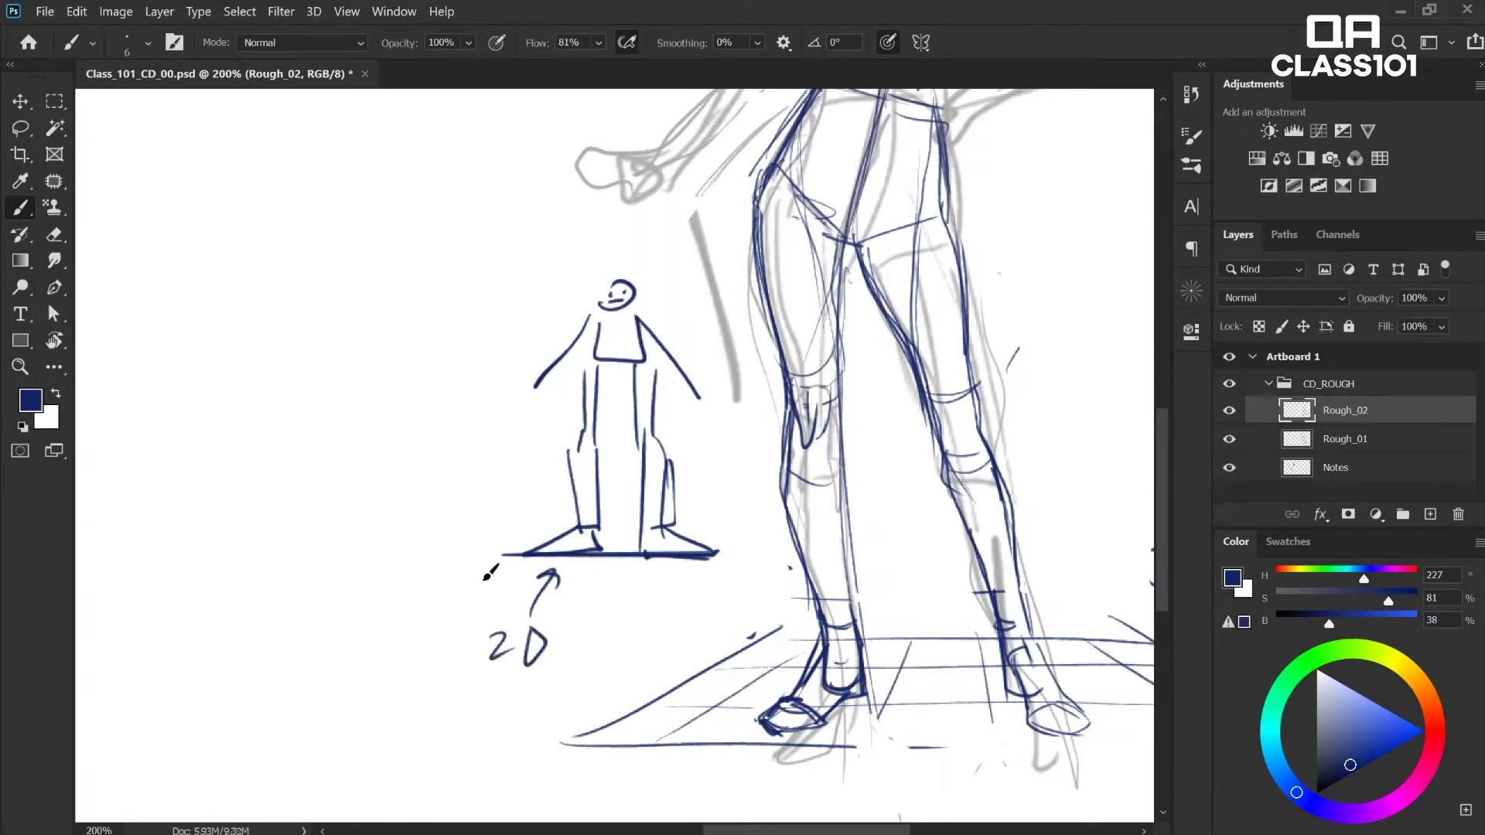
pyautogui.moveTo(324, 340); pyautogui.dragTo(362, 337)
pyautogui.moveTo(343, 340)
pyautogui.mouseDown()
pyautogui.moveTo(345, 380)
pyautogui.moveTo(377, 334)
pyautogui.mouseUp()
pyautogui.moveTo(410, 328); pyautogui.dragTo(408, 331)
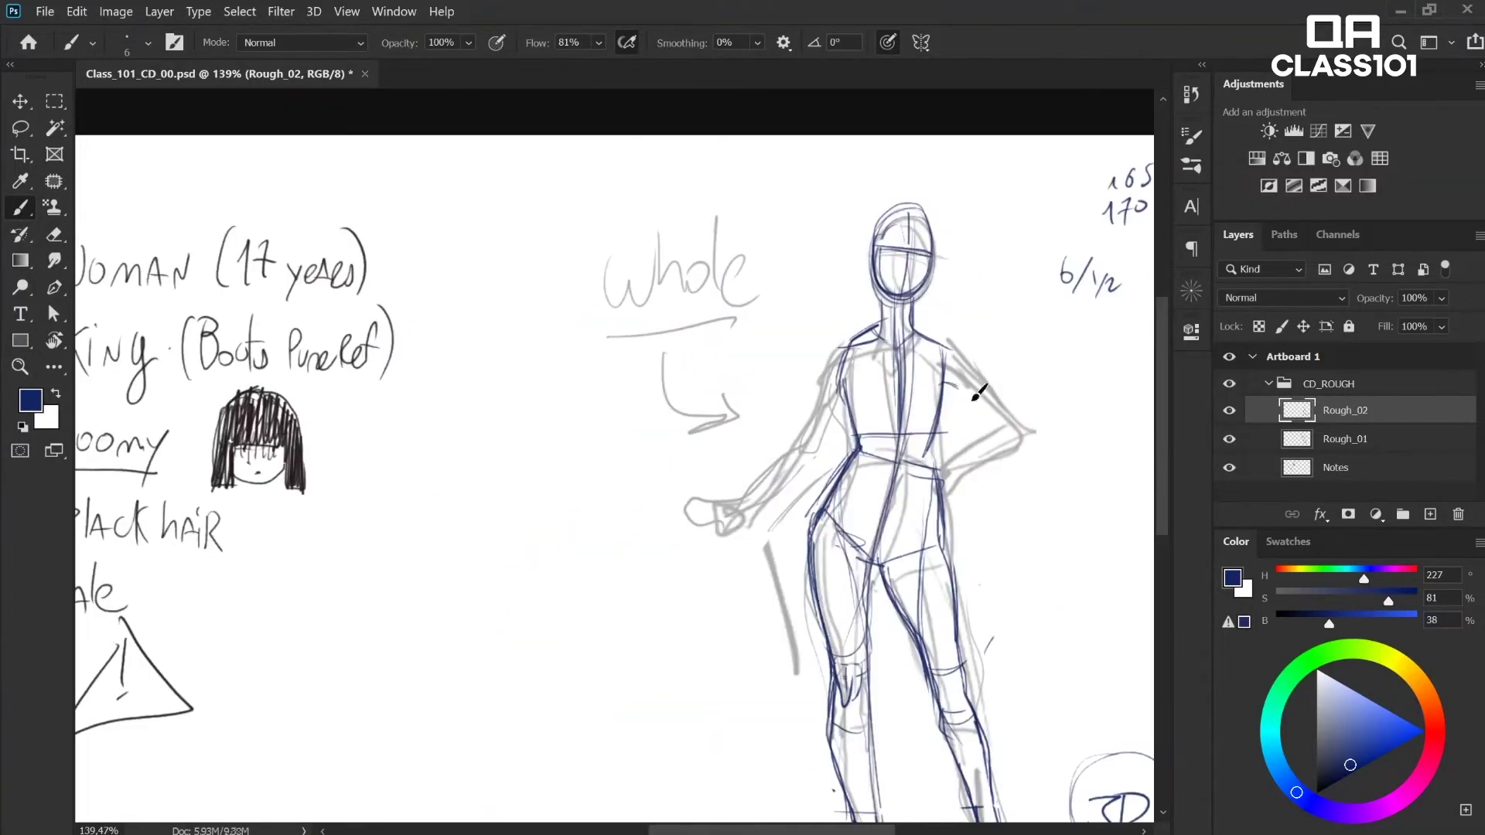
# Step: Sketch a slanted cylinder beside the bent arm's shoulder as an example of the upper arm's basic form
pyautogui.moveTo(957, 378)
pyautogui.mouseDown()
pyautogui.moveTo(979, 365)
pyautogui.moveTo(1038, 398)
pyautogui.moveTo(1062, 385)
pyautogui.mouseUp()
pyautogui.moveTo(1020, 331); pyautogui.dragTo(1061, 387)
pyautogui.moveTo(1018, 328)
pyautogui.mouseDown()
pyautogui.moveTo(1000, 342)
pyautogui.moveTo(1037, 395)
pyautogui.moveTo(1062, 386)
pyautogui.mouseUp()
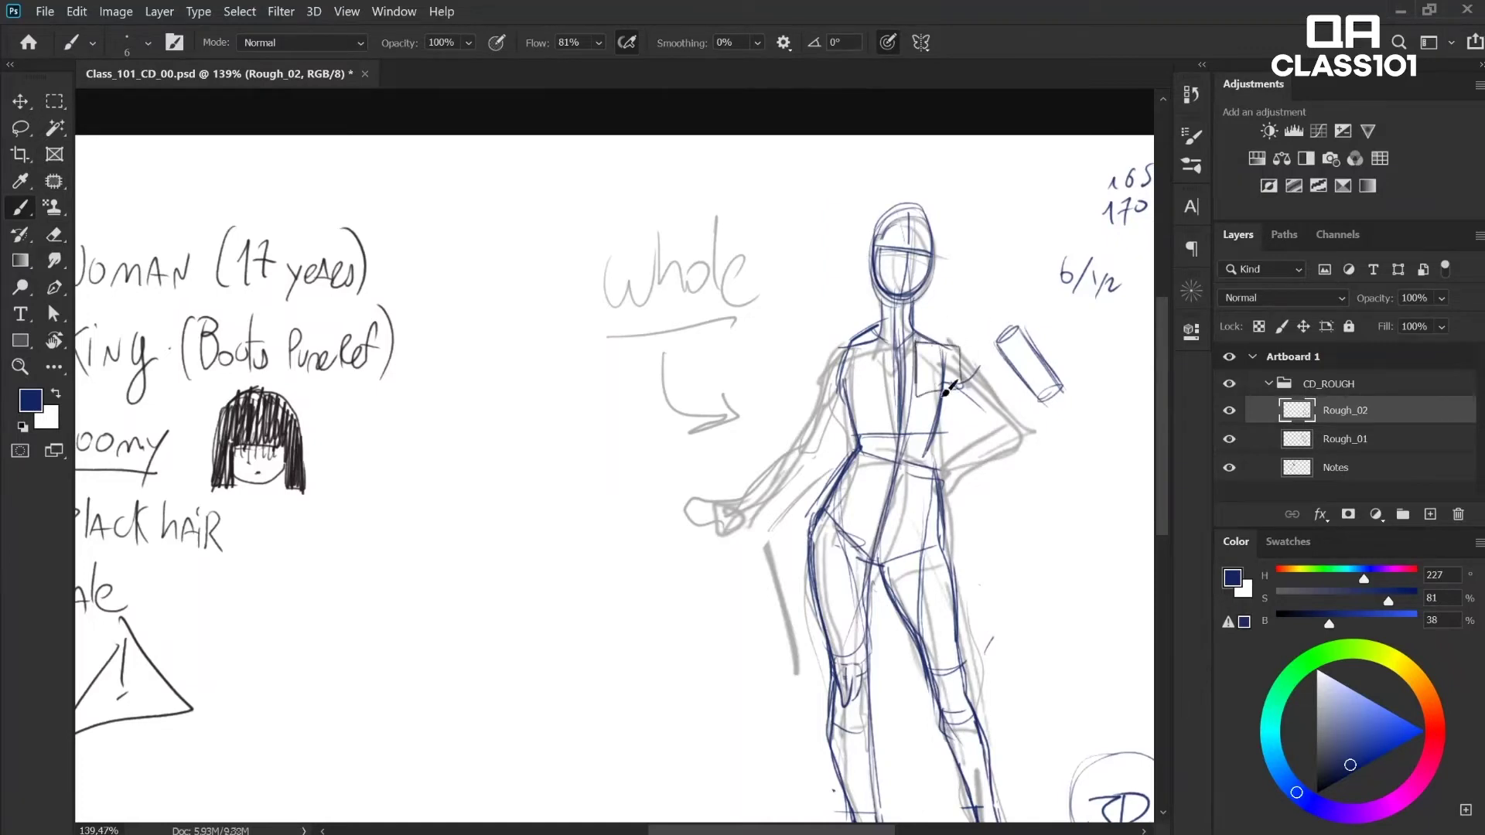
# Step: Annotate the shoulder above the bent arm with an arrow and the underlined word "Scapula"
pyautogui.moveTo(973, 290); pyautogui.dragTo(948, 323)
pyautogui.moveTo(947, 311); pyautogui.dragTo(961, 315)
pyautogui.moveTo(993, 248); pyautogui.dragTo(981, 276)
pyautogui.press('e')
pyautogui.moveTo(1005, 252)
pyautogui.mouseDown()
pyautogui.moveTo(1004, 275)
pyautogui.moveTo(1019, 258)
pyautogui.moveTo(1055, 266)
pyautogui.moveTo(1017, 191)
pyautogui.moveTo(986, 294)
pyautogui.moveTo(1005, 299)
pyautogui.mouseUp()
pyautogui.press('b')
# Step: Select and delete the "Scapula" note, and erase its arrow above the shoulder
pyautogui.press('l')
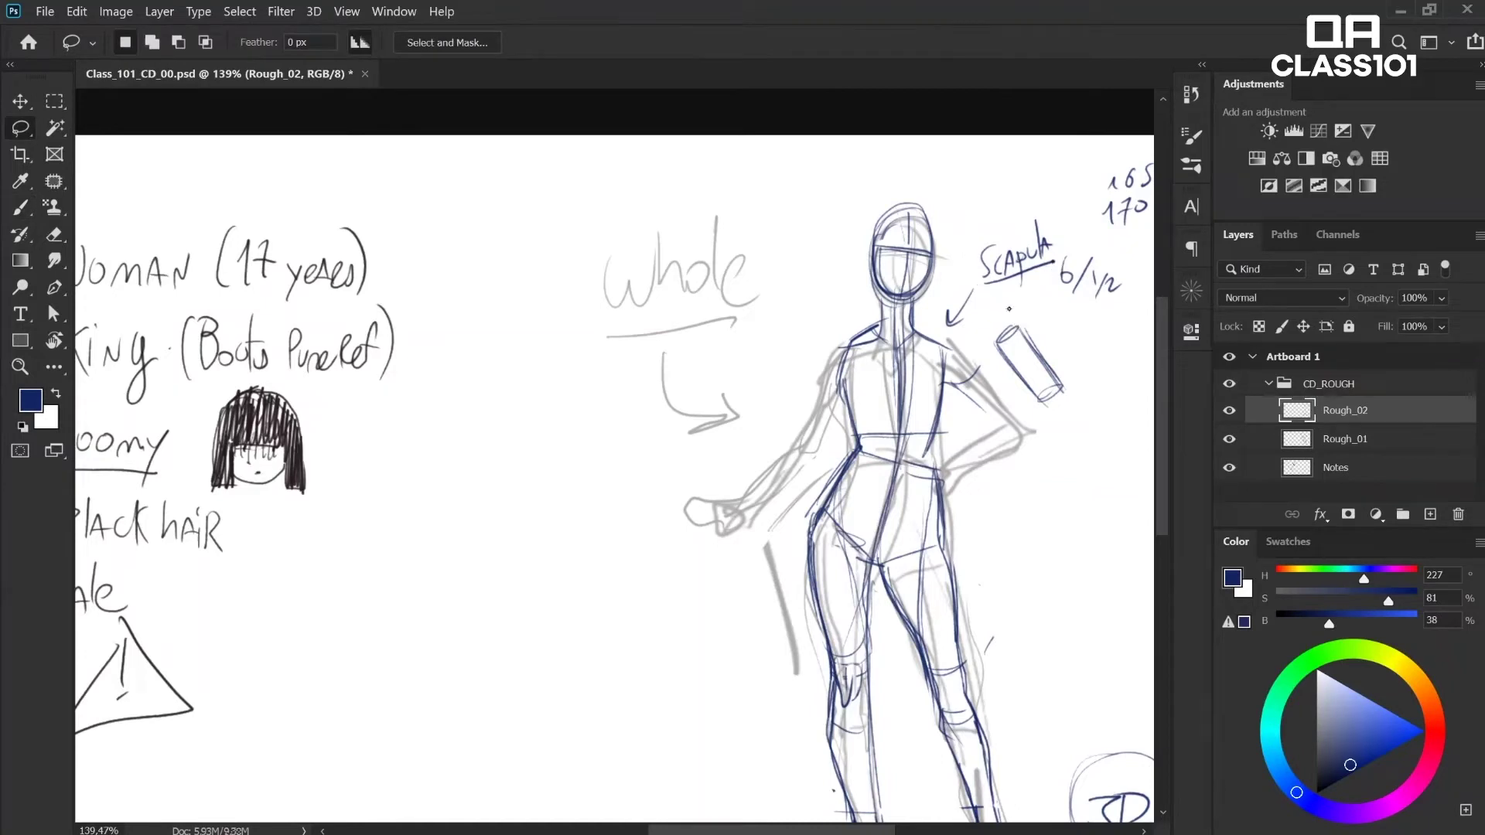
pyautogui.press('Delete')
pyautogui.hotkey('ctrl', 'd')
pyautogui.press('e')
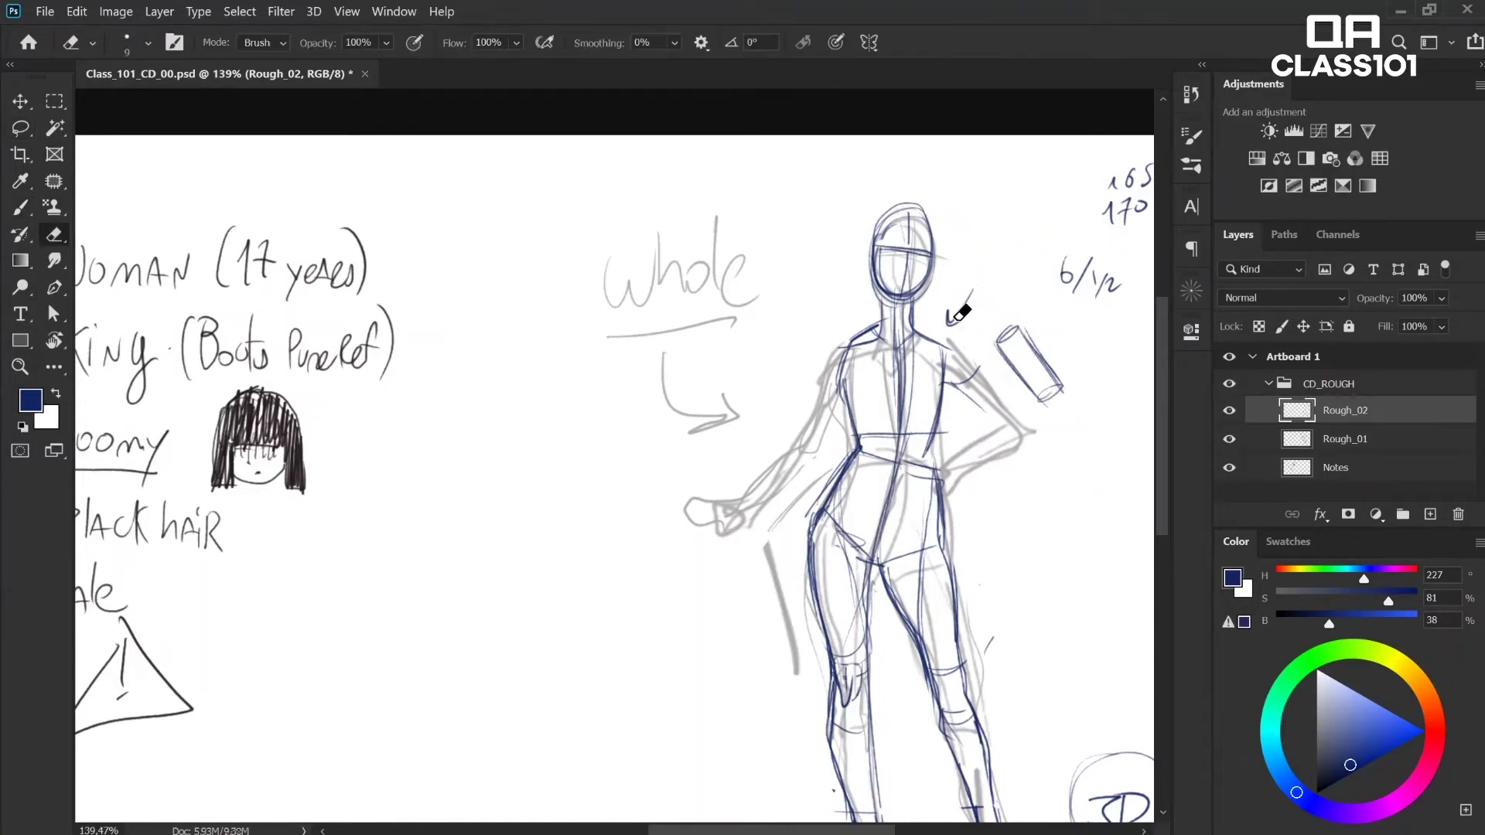
pyautogui.moveTo(952, 320)
pyautogui.mouseDown()
pyautogui.moveTo(921, 328)
pyautogui.moveTo(961, 331)
pyautogui.mouseUp()
# Step: Draw the bent arm from shoulder through elbow to wrist in blue, and mark the joint "Elbow" with an arrow
pyautogui.press('b')
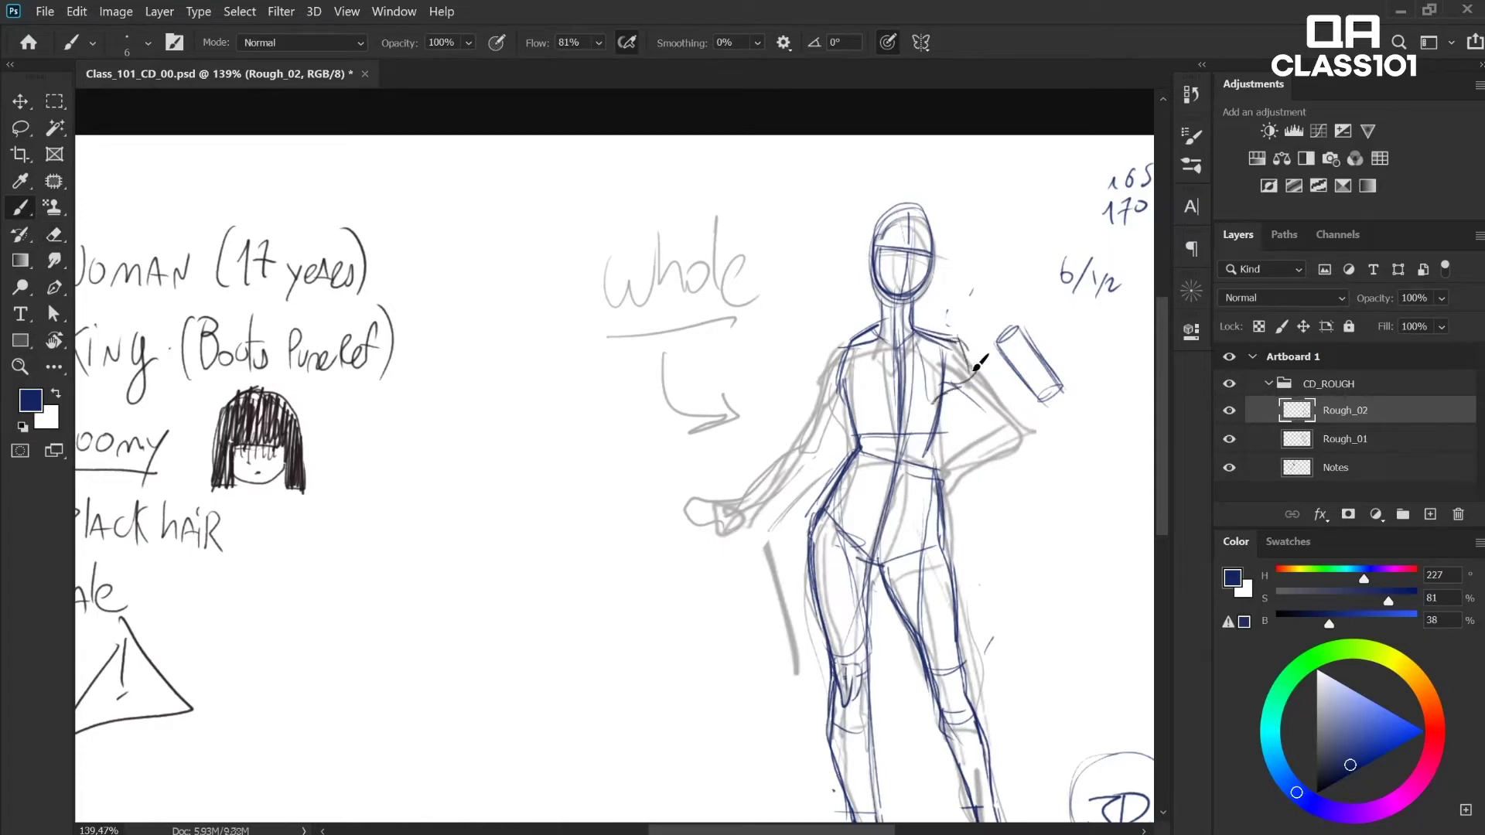
pyautogui.moveTo(994, 386); pyautogui.dragTo(966, 340)
pyautogui.moveTo(985, 410); pyautogui.dragTo(1016, 420)
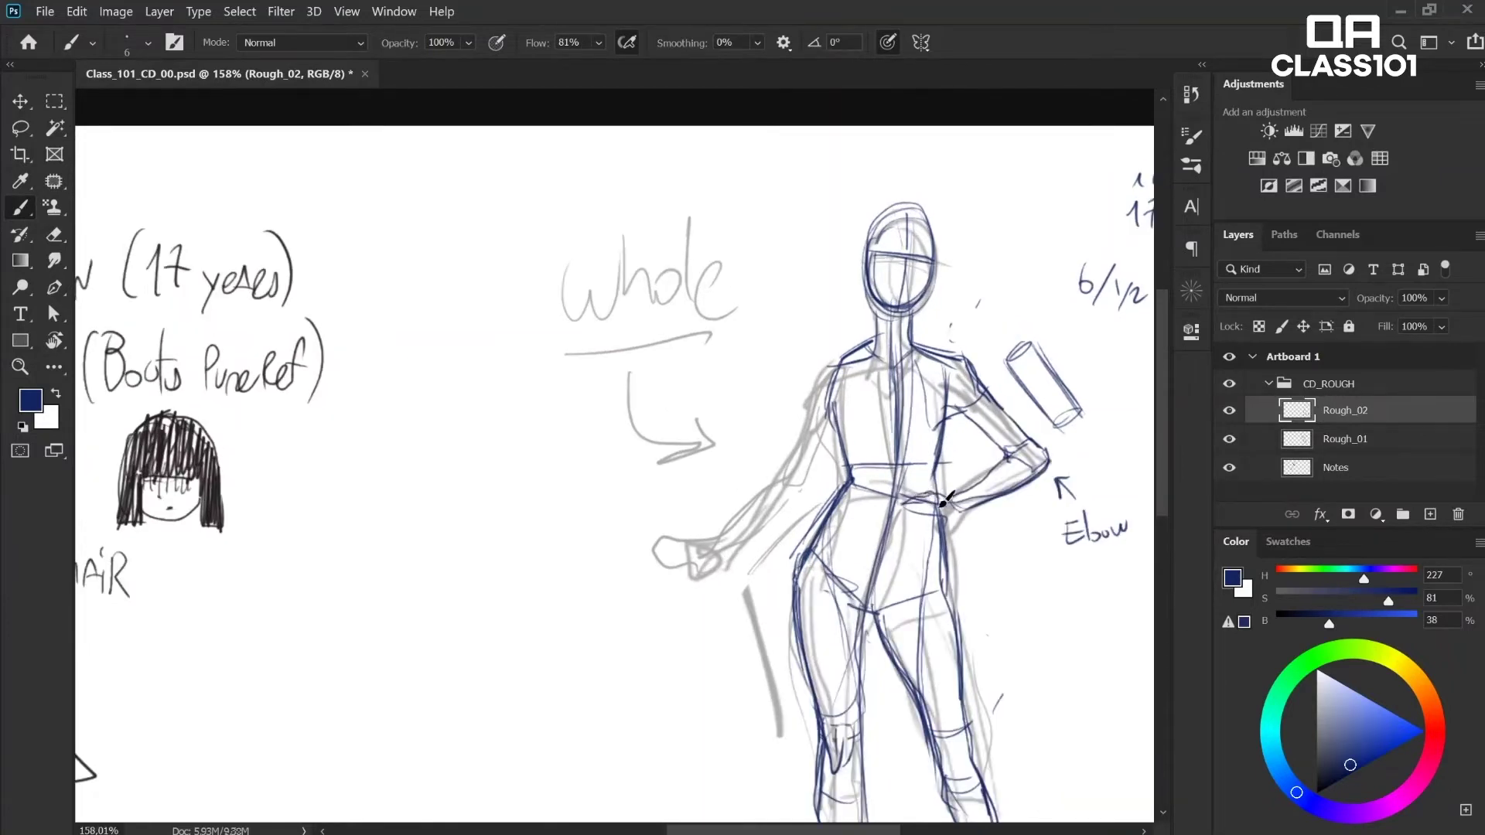
# Step: Draw the hand on the hip as a simple block with fingers, and annotate it with an arrow and the underlined word "Simple"
pyautogui.moveTo(910, 509)
pyautogui.mouseDown()
pyautogui.moveTo(919, 523)
pyautogui.moveTo(957, 501)
pyautogui.mouseUp()
pyautogui.moveTo(968, 580)
pyautogui.mouseDown()
pyautogui.moveTo(963, 546)
pyautogui.moveTo(974, 557)
pyautogui.mouseUp()
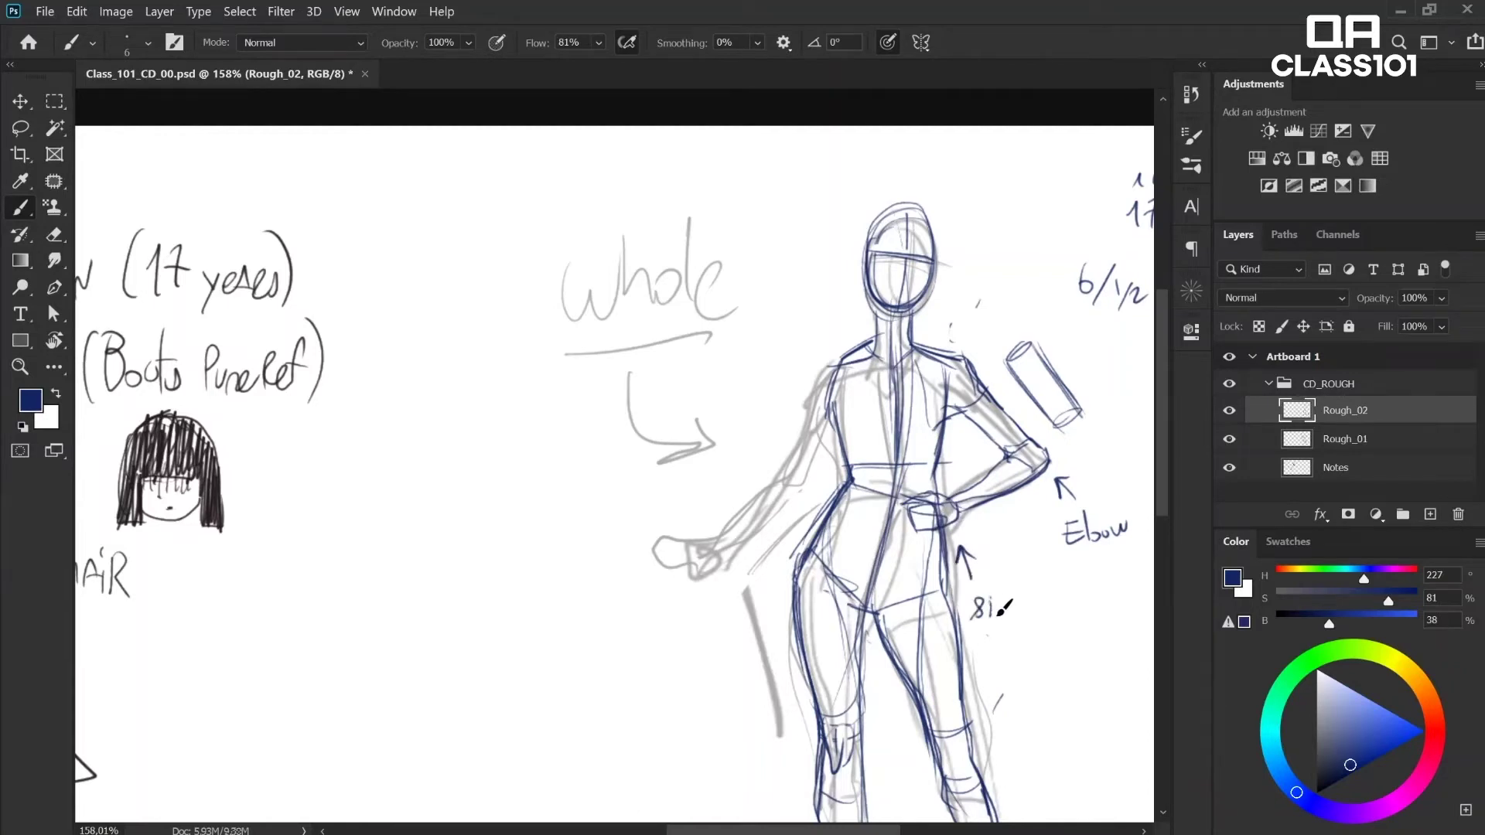
pyautogui.moveTo(1001, 611)
pyautogui.mouseDown()
pyautogui.moveTo(1054, 590)
pyautogui.moveTo(1054, 610)
pyautogui.mouseUp()
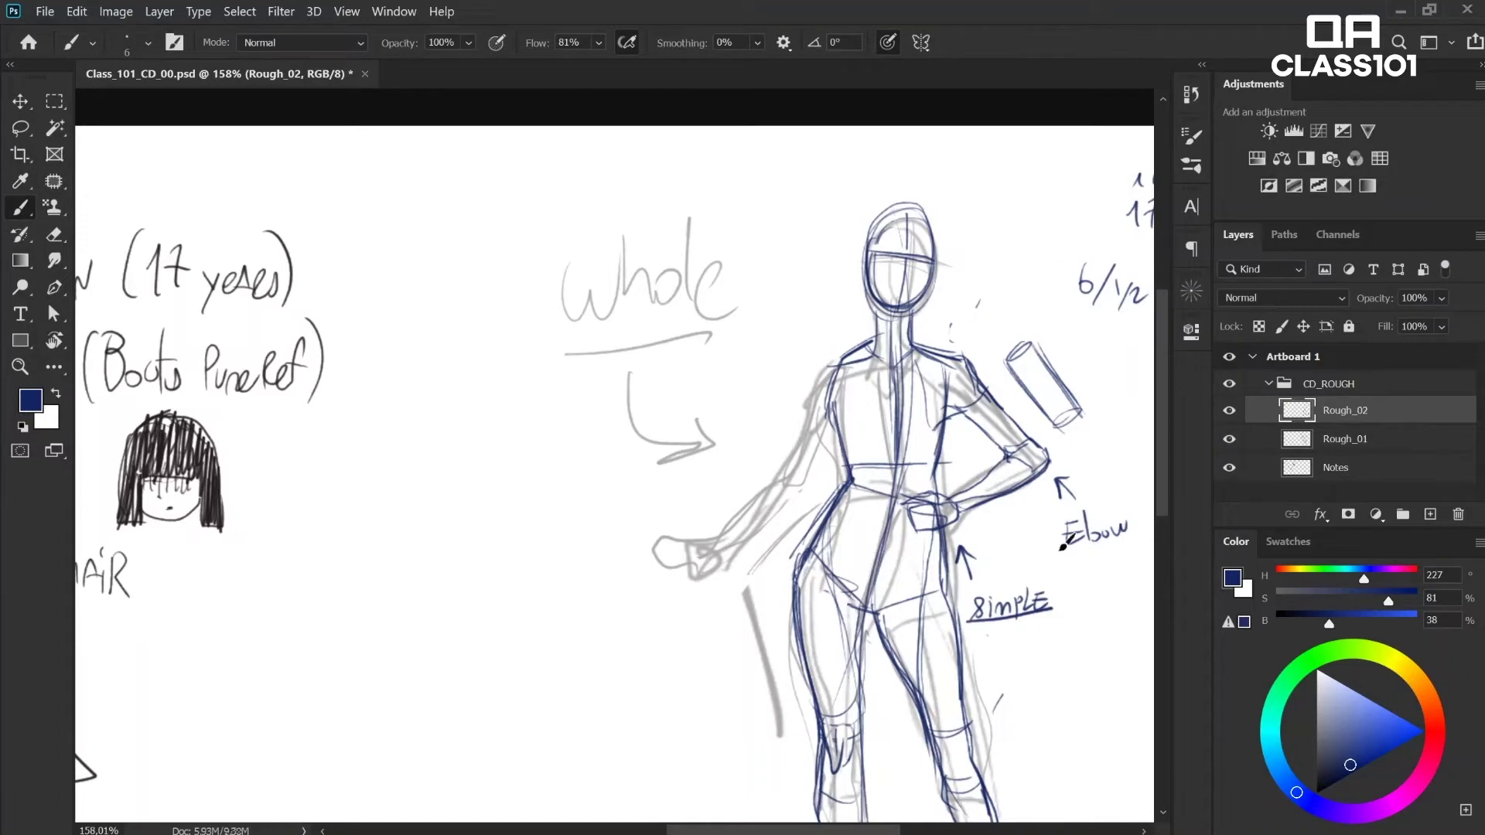
pyautogui.moveTo(930, 498); pyautogui.dragTo(949, 524)
pyautogui.press('e')
pyautogui.press('b')
# Step: Sketch a simplified hand example below the "Simple" note and label its thumb, index and 3 fingers with arrows
pyautogui.moveTo(1019, 687)
pyautogui.mouseDown()
pyautogui.moveTo(1037, 673)
pyautogui.moveTo(1041, 730)
pyautogui.moveTo(1081, 716)
pyautogui.moveTo(1068, 618)
pyautogui.moveTo(1001, 566)
pyautogui.mouseUp()
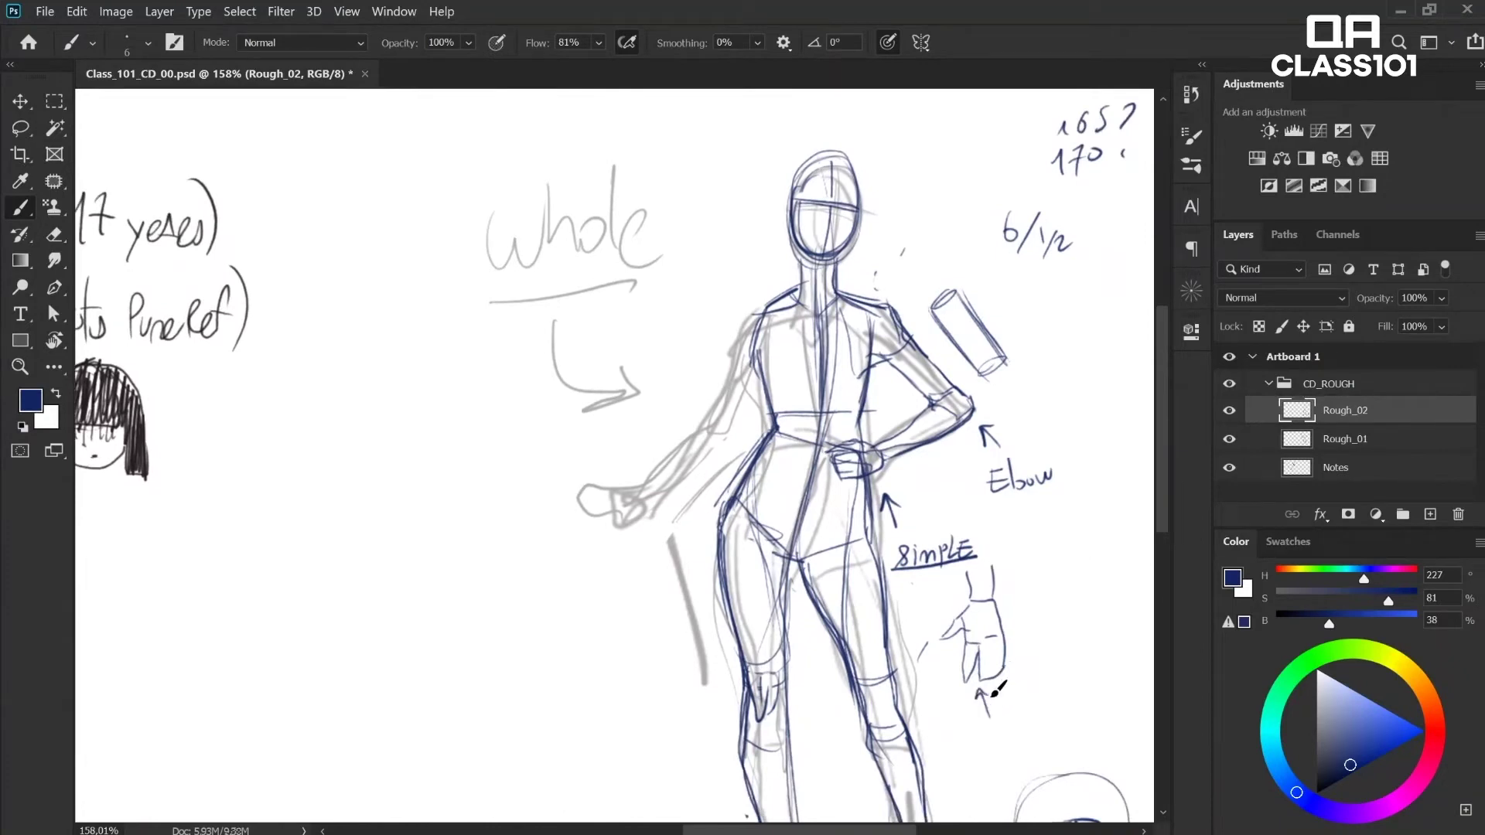
pyautogui.moveTo(976, 741)
pyautogui.mouseDown()
pyautogui.moveTo(979, 726)
pyautogui.moveTo(1015, 737)
pyautogui.mouseUp()
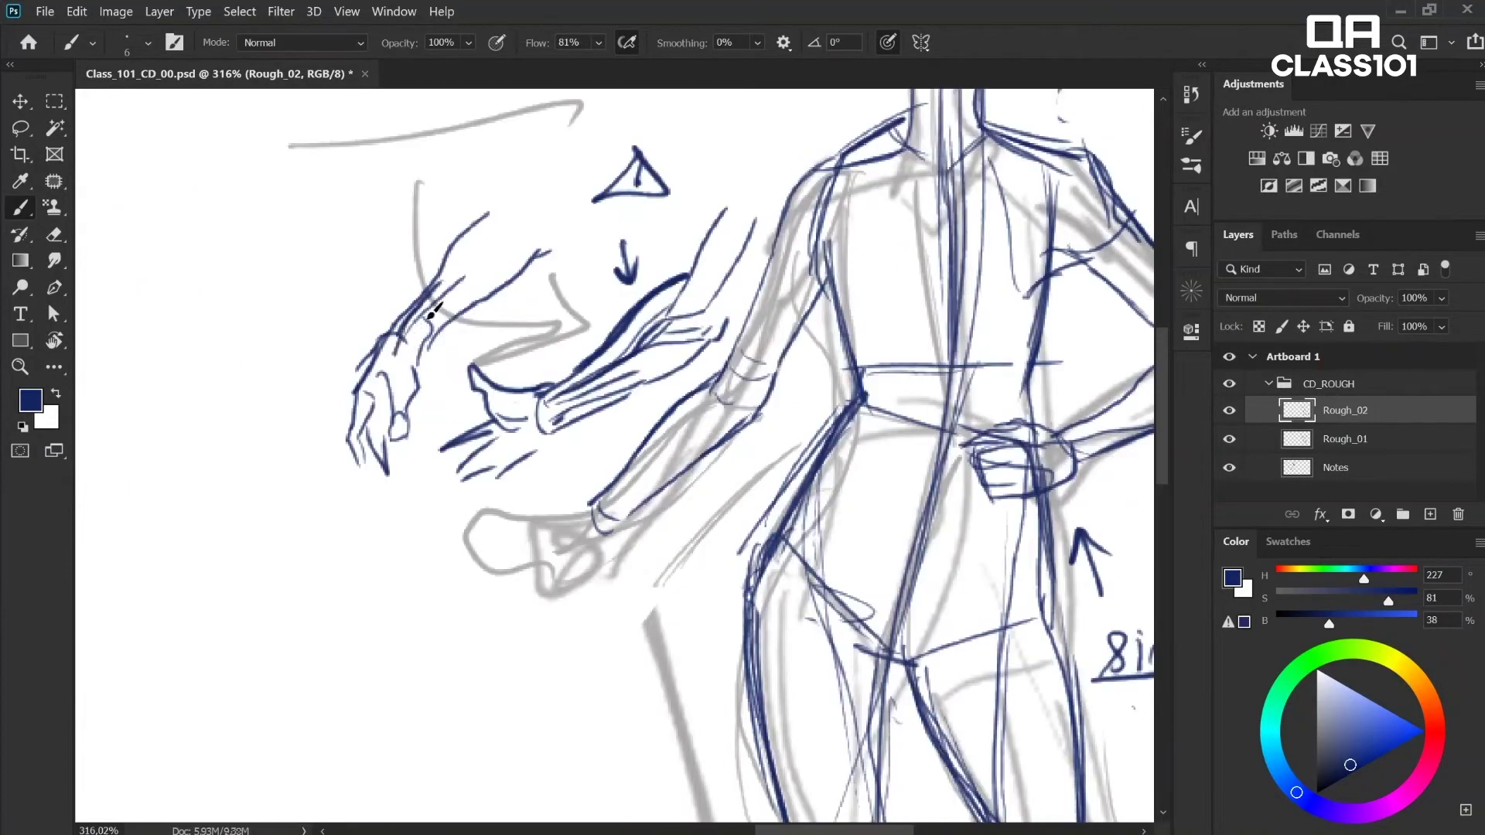
# Step: Extend the example arm with the drooping hand upward, drawing its forearm contours and the start of the upper arm
pyautogui.moveTo(448, 298)
pyautogui.mouseDown()
pyautogui.moveTo(522, 229)
pyautogui.moveTo(540, 189)
pyautogui.moveTo(584, 177)
pyautogui.moveTo(585, 100)
pyautogui.mouseUp()
pyautogui.moveTo(598, 155)
pyautogui.mouseDown()
pyautogui.moveTo(533, 246)
pyautogui.moveTo(548, 244)
pyautogui.mouseUp()
pyautogui.moveTo(637, 116); pyautogui.dragTo(566, 211)
pyautogui.press('z')
pyautogui.moveTo(694, 200); pyautogui.dragTo(666, 203)
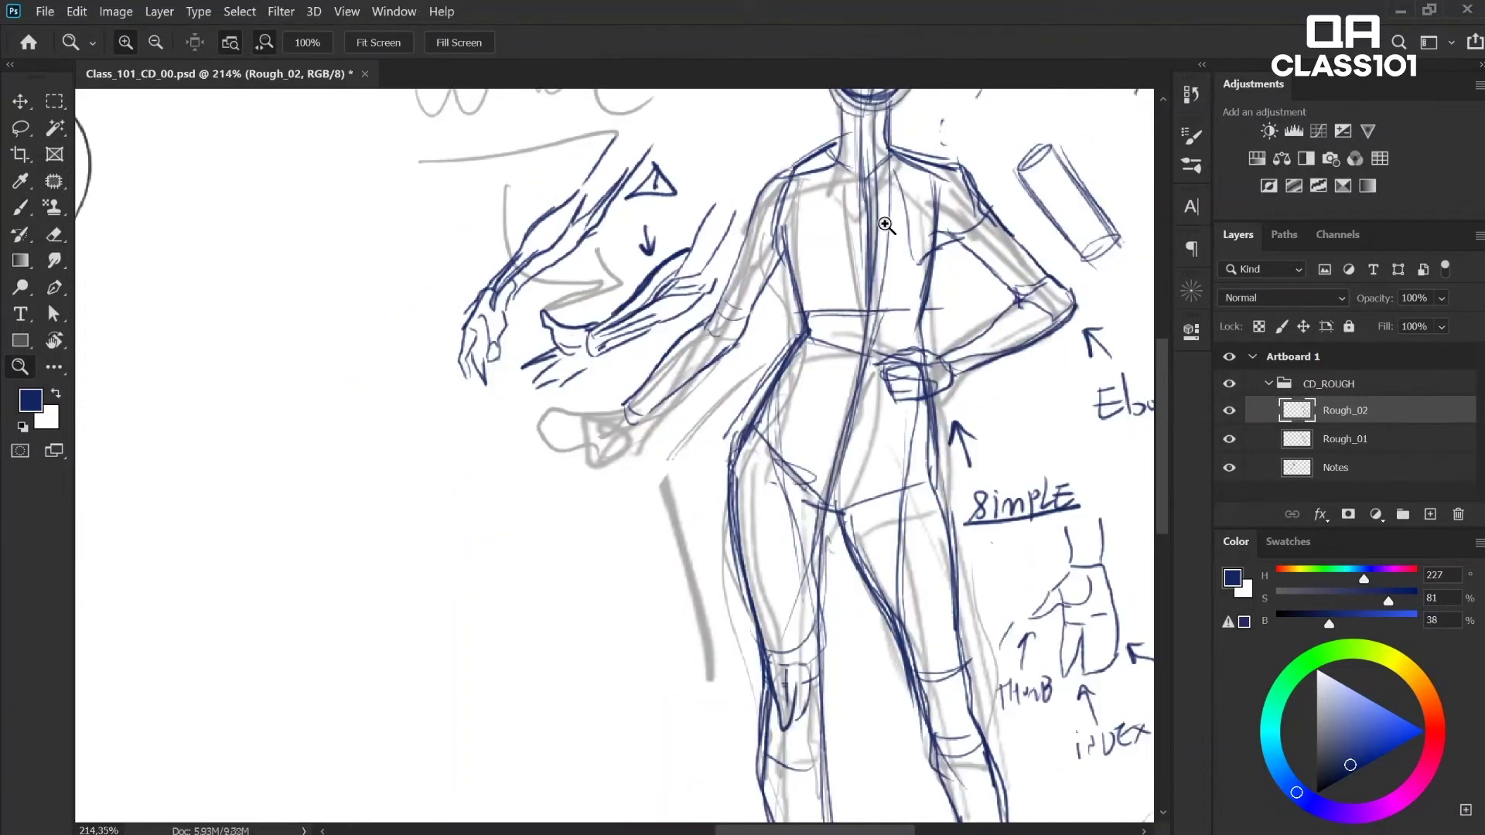
# Step: Sketch a third example arm hanging straight down, with elbow, forearm muscle lines, wrist and hand
pyautogui.press('b')
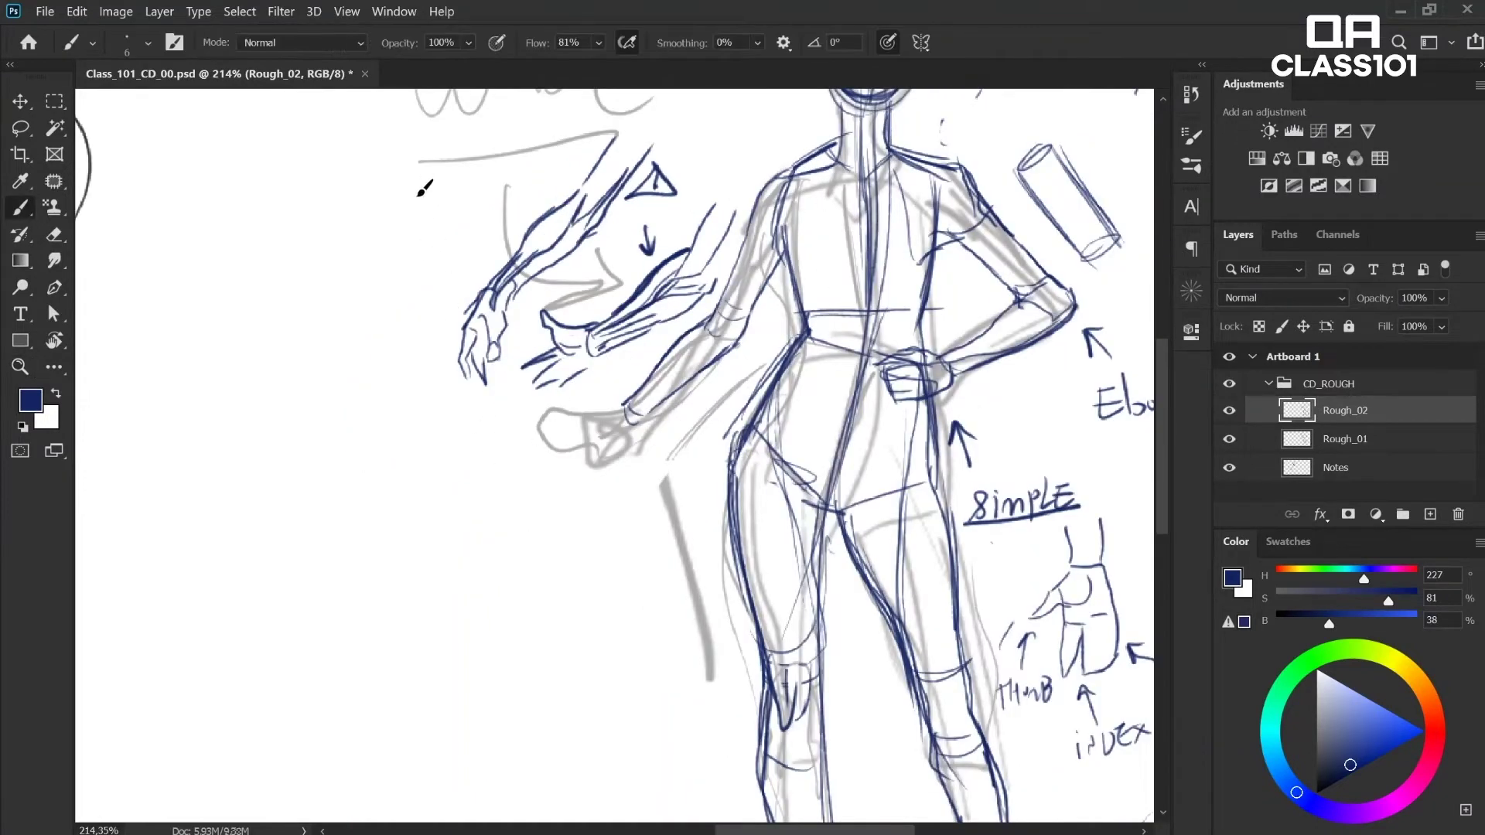
pyautogui.moveTo(430, 157)
pyautogui.mouseDown()
pyautogui.moveTo(379, 293)
pyautogui.moveTo(402, 446)
pyautogui.moveTo(418, 416)
pyautogui.mouseUp()
pyautogui.moveTo(430, 442)
pyautogui.mouseDown()
pyautogui.moveTo(433, 348)
pyautogui.moveTo(431, 295)
pyautogui.moveTo(428, 410)
pyautogui.moveTo(412, 238)
pyautogui.mouseUp()
pyautogui.moveTo(402, 312); pyautogui.dragTo(420, 413)
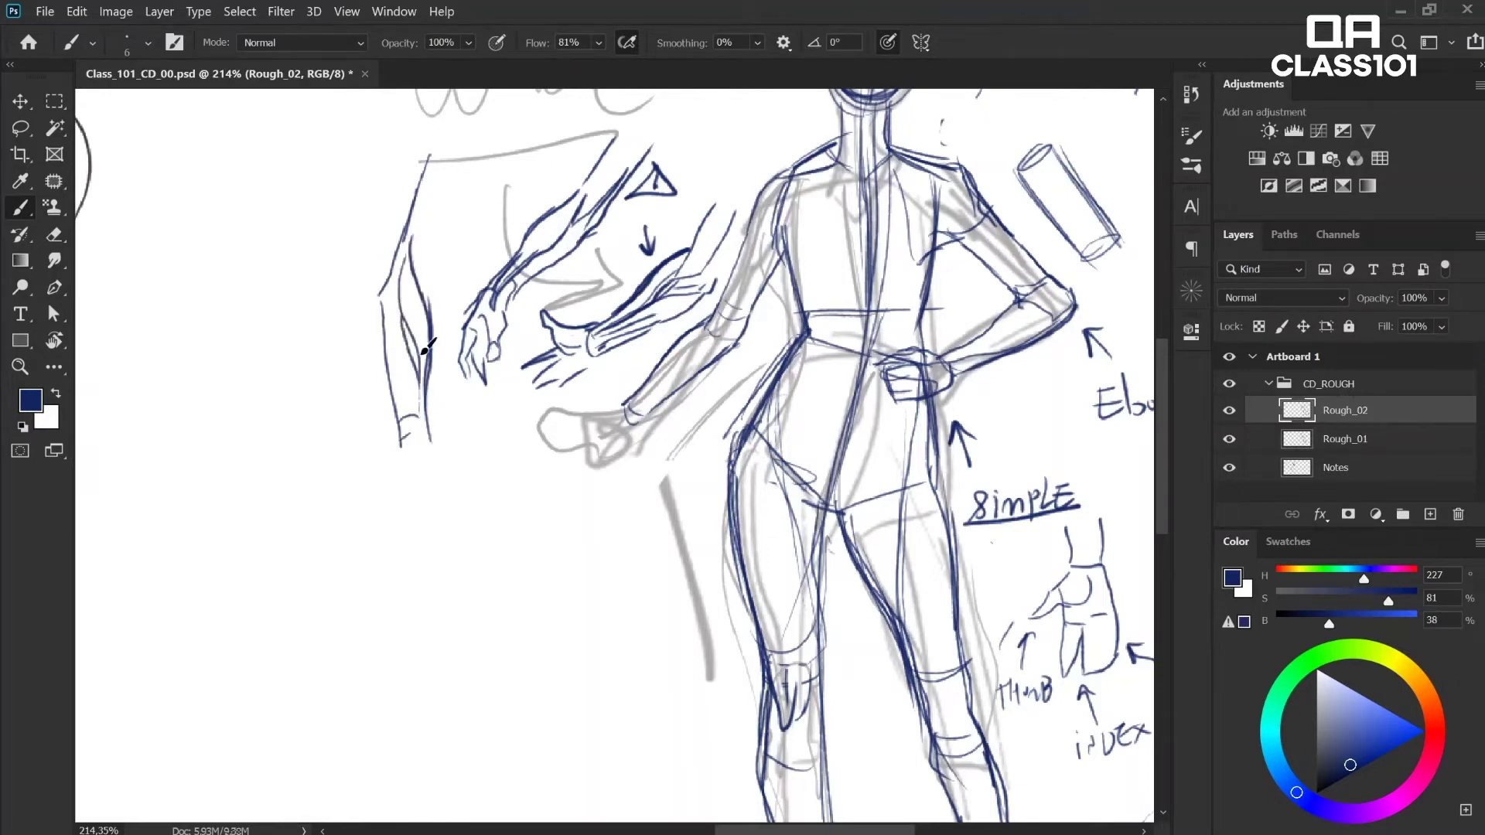
pyautogui.press('e')
pyautogui.moveTo(405, 305)
pyautogui.mouseDown()
pyautogui.moveTo(428, 391)
pyautogui.moveTo(430, 361)
pyautogui.moveTo(425, 446)
pyautogui.moveTo(402, 445)
pyautogui.moveTo(423, 411)
pyautogui.mouseUp()
pyautogui.press('b')
pyautogui.moveTo(387, 301)
pyautogui.mouseDown()
pyautogui.moveTo(400, 471)
pyautogui.moveTo(424, 462)
pyautogui.moveTo(442, 499)
pyautogui.moveTo(433, 432)
pyautogui.moveTo(454, 472)
pyautogui.mouseUp()
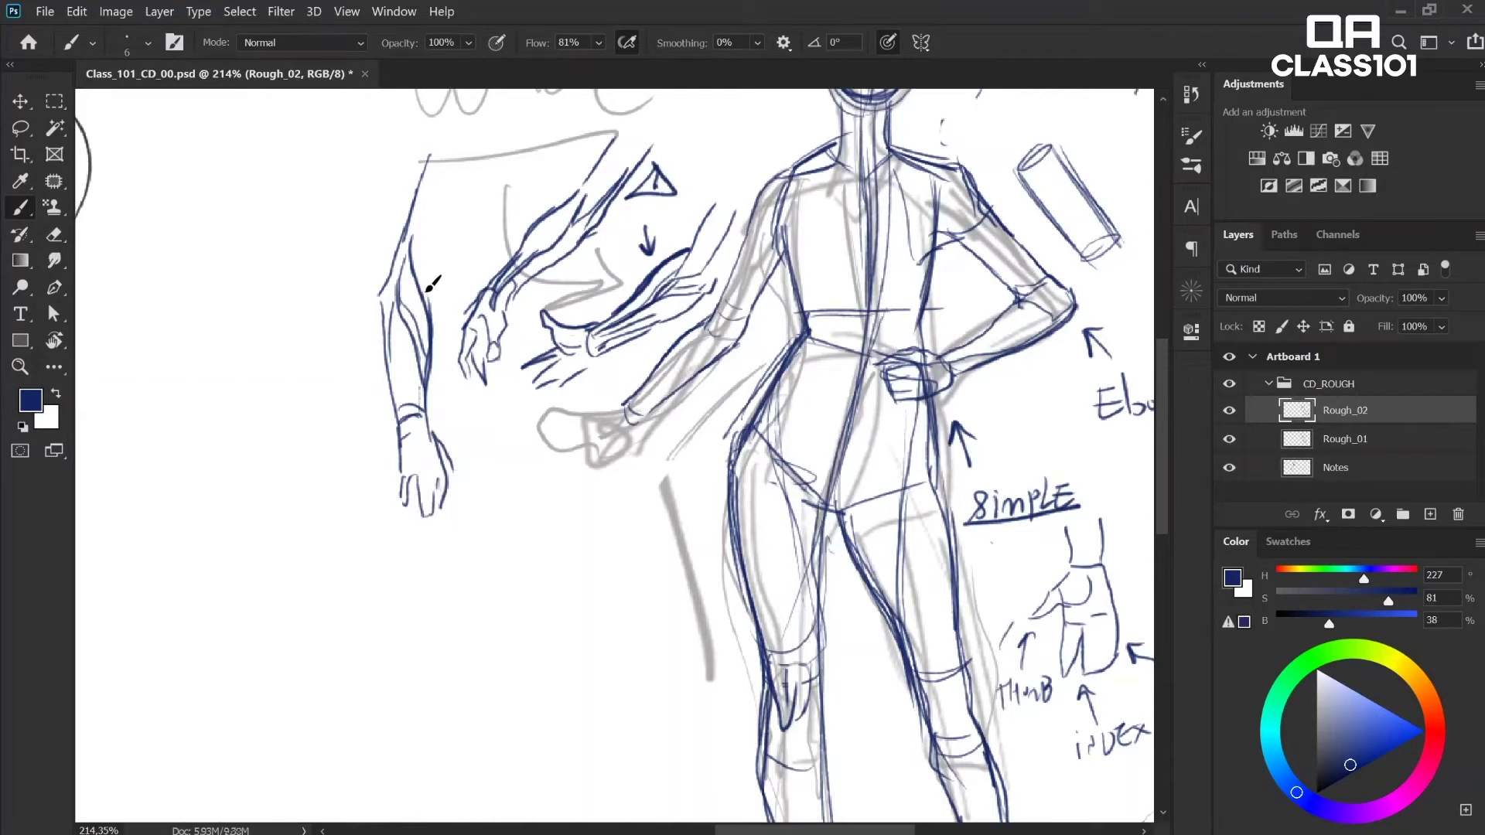
# Step: Darken the forearm muscle line of the hanging example arm and add its upper arm contours
pyautogui.moveTo(426, 290)
pyautogui.mouseDown()
pyautogui.moveTo(454, 180)
pyautogui.moveTo(422, 194)
pyautogui.moveTo(454, 109)
pyautogui.moveTo(443, 201)
pyautogui.moveTo(475, 143)
pyautogui.moveTo(462, 188)
pyautogui.moveTo(437, 235)
pyautogui.moveTo(404, 244)
pyautogui.moveTo(409, 224)
pyautogui.moveTo(398, 297)
pyautogui.moveTo(427, 386)
pyautogui.mouseUp()
pyautogui.press('e')
pyautogui.press('b')
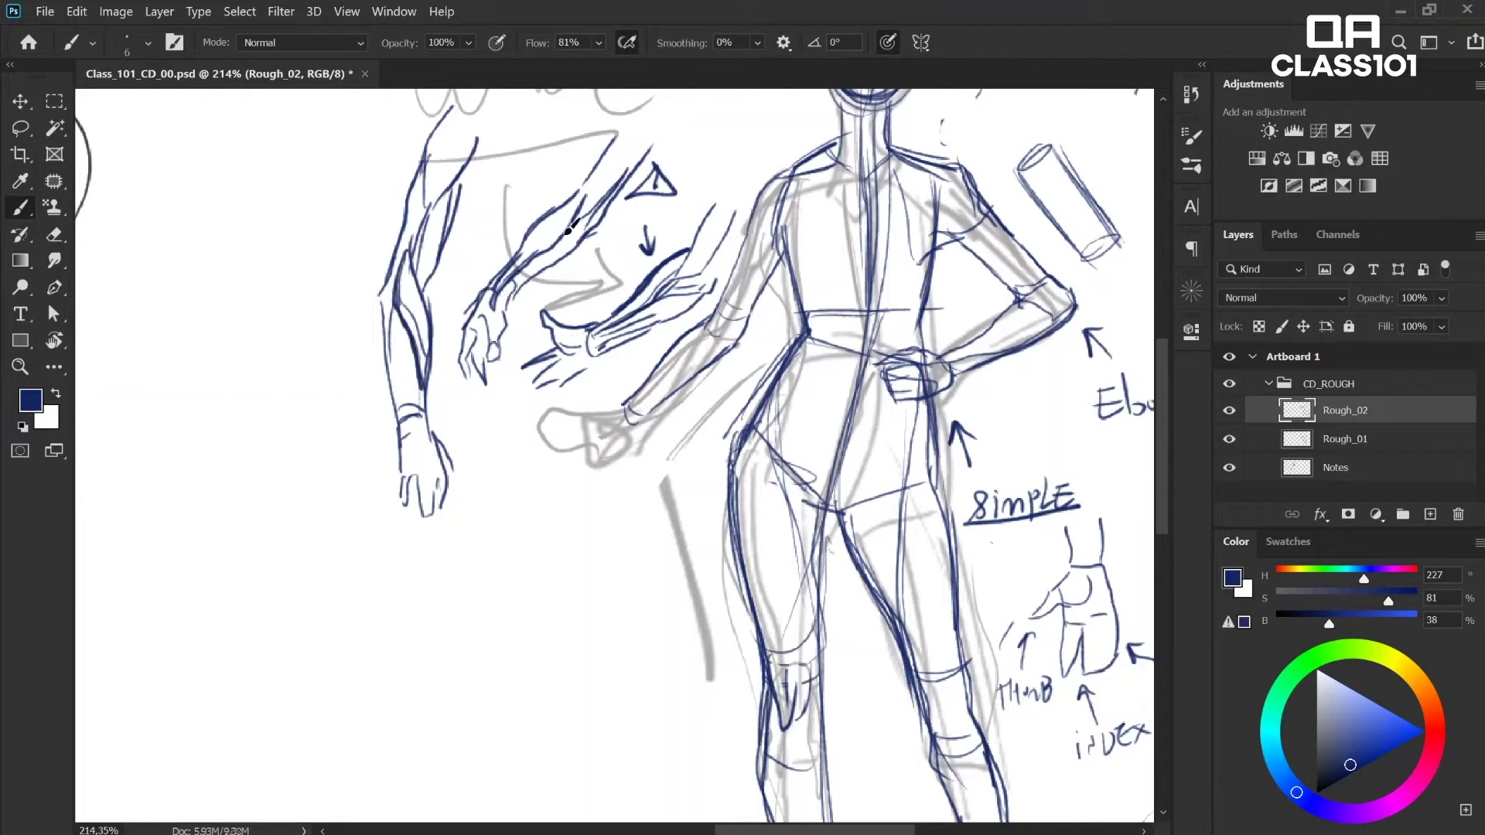
# Step: Outline and hatch the same forearm muscle on all three example arms, and link them with arrows to a circled equals sign
pyautogui.moveTo(519, 267); pyautogui.dragTo(583, 190)
pyautogui.moveTo(582, 197); pyautogui.dragTo(532, 232)
pyautogui.moveTo(607, 317)
pyautogui.mouseDown()
pyautogui.moveTo(699, 232)
pyautogui.moveTo(678, 281)
pyautogui.mouseUp()
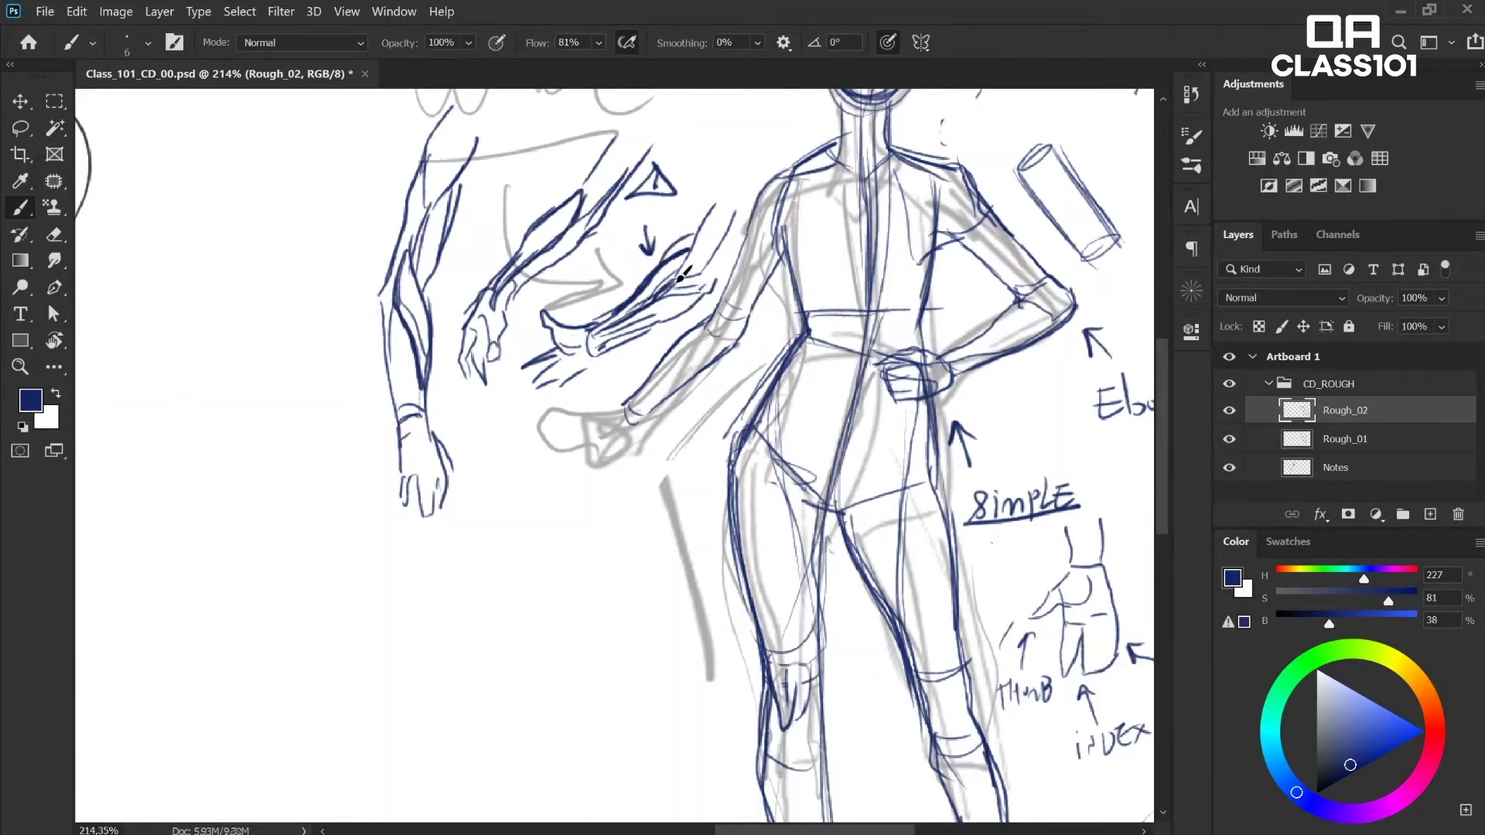
pyautogui.moveTo(500, 291); pyautogui.dragTo(570, 230)
pyautogui.moveTo(611, 326); pyautogui.dragTo(675, 263)
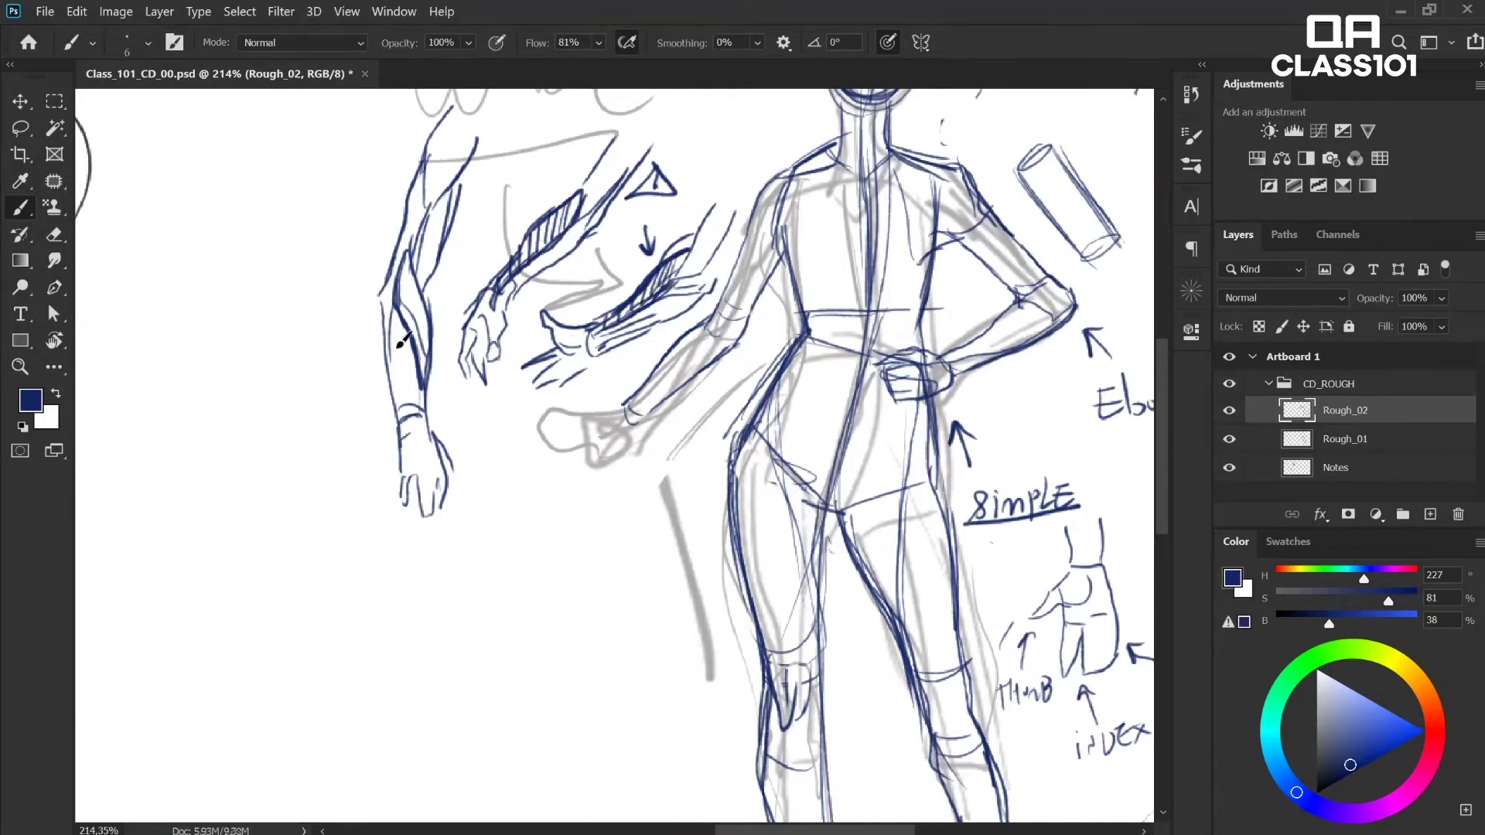
pyautogui.moveTo(428, 357); pyautogui.dragTo(422, 367)
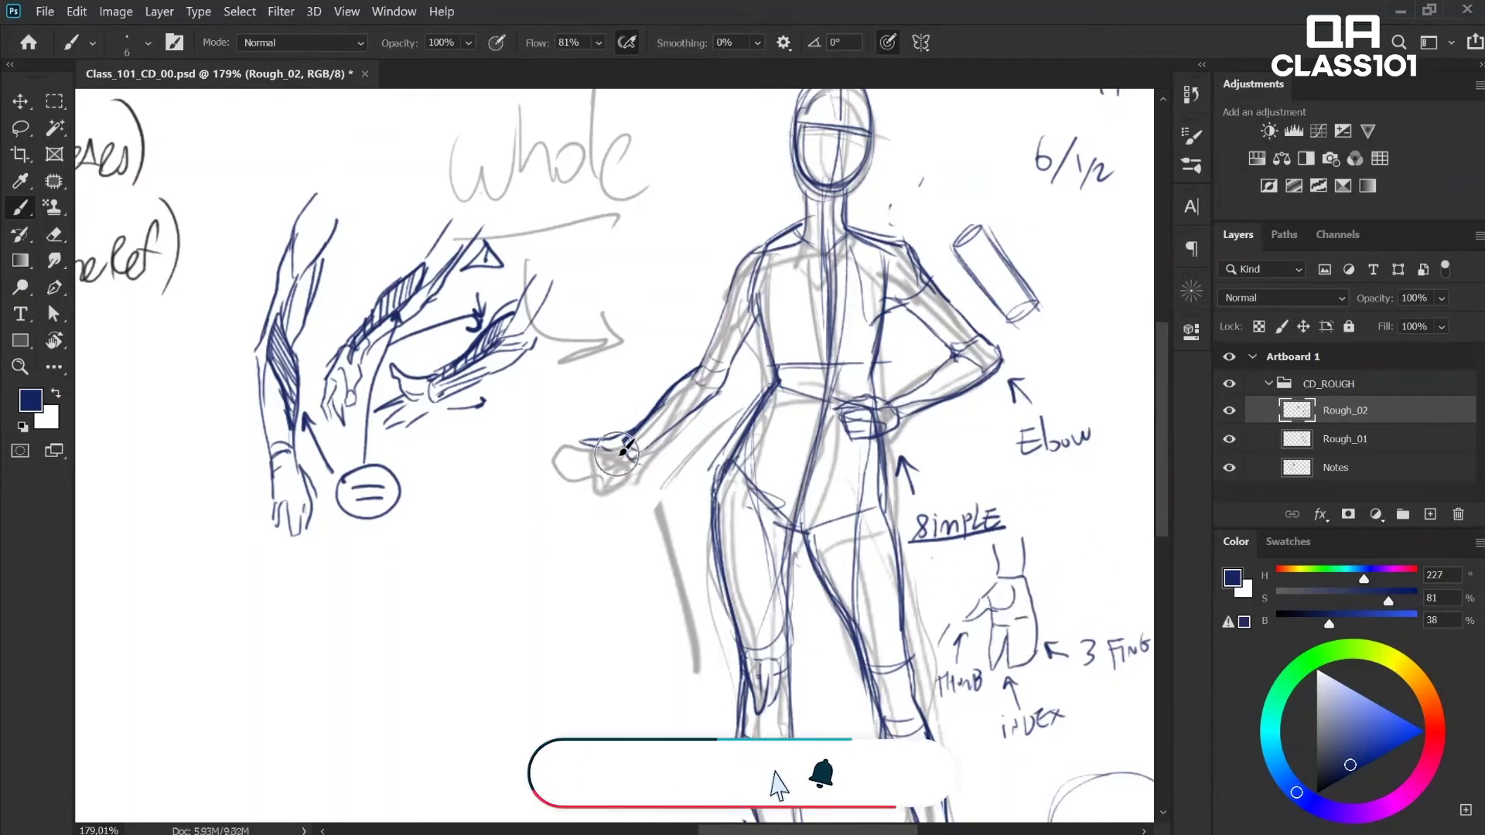
# Step: Draw the open hand of the outstretched arm over the gray rough, correcting the thumb and finger lines with the Eraser
pyautogui.press('z')
pyautogui.moveTo(614, 449); pyautogui.dragTo(639, 449)
pyautogui.press('b')
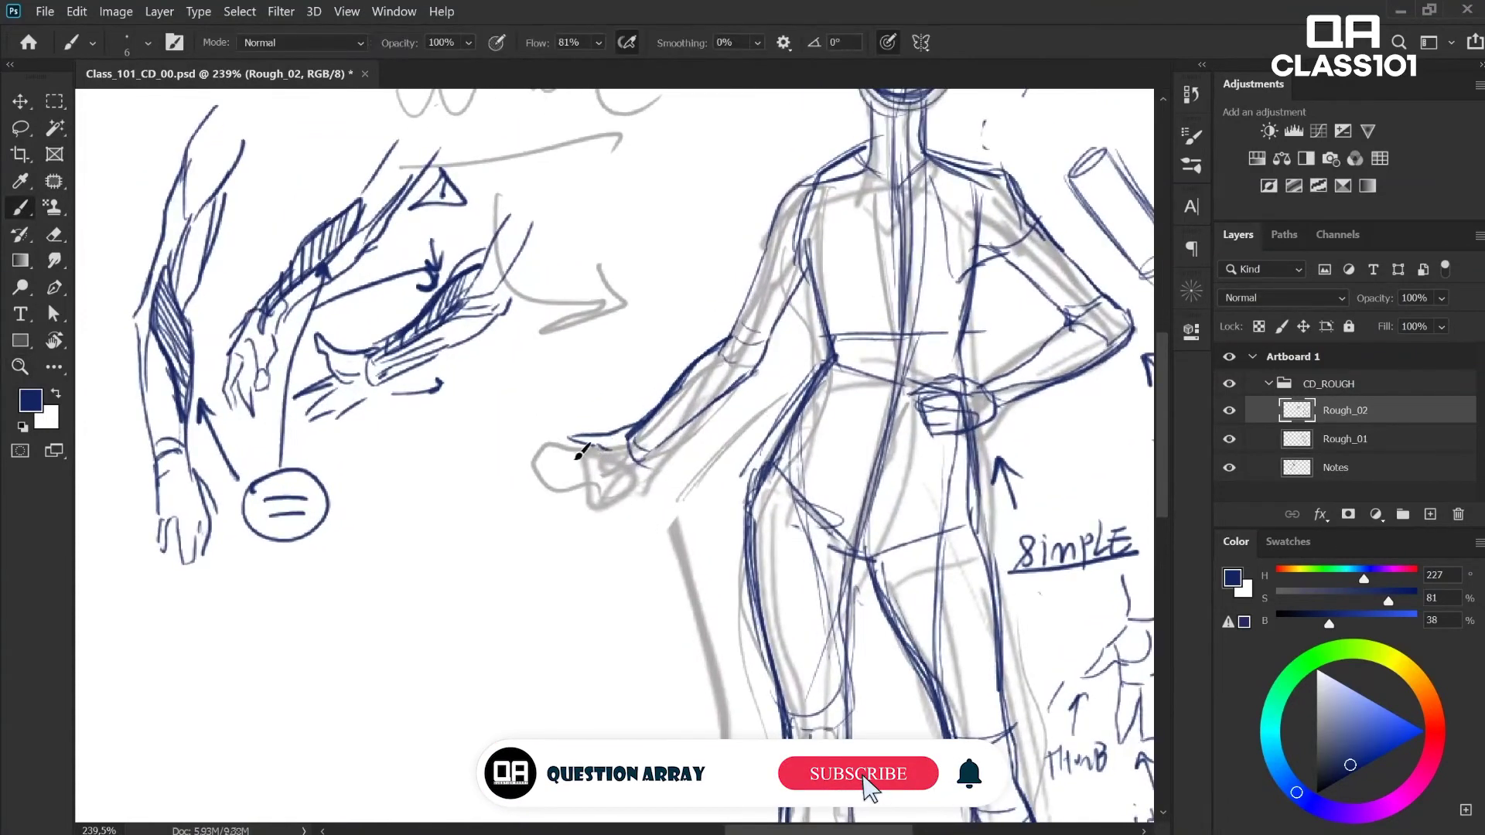
pyautogui.moveTo(580, 464)
pyautogui.mouseDown()
pyautogui.moveTo(600, 486)
pyautogui.moveTo(584, 500)
pyautogui.moveTo(589, 470)
pyautogui.moveTo(563, 469)
pyautogui.moveTo(599, 457)
pyautogui.moveTo(612, 475)
pyautogui.moveTo(611, 444)
pyautogui.moveTo(562, 467)
pyautogui.moveTo(594, 461)
pyautogui.moveTo(615, 487)
pyautogui.moveTo(595, 467)
pyautogui.moveTo(658, 454)
pyautogui.moveTo(745, 383)
pyautogui.moveTo(806, 283)
pyautogui.moveTo(788, 361)
pyautogui.mouseUp()
pyautogui.press('e')
pyautogui.press('b')
pyautogui.press('e')
pyautogui.press('b')
pyautogui.press('e')
pyautogui.press('b')
pyautogui.press('e')
pyautogui.press('b')
# Step: Write a two-line handwritten note beginning with "NOT" beside the gray word "whole"
pyautogui.press('z')
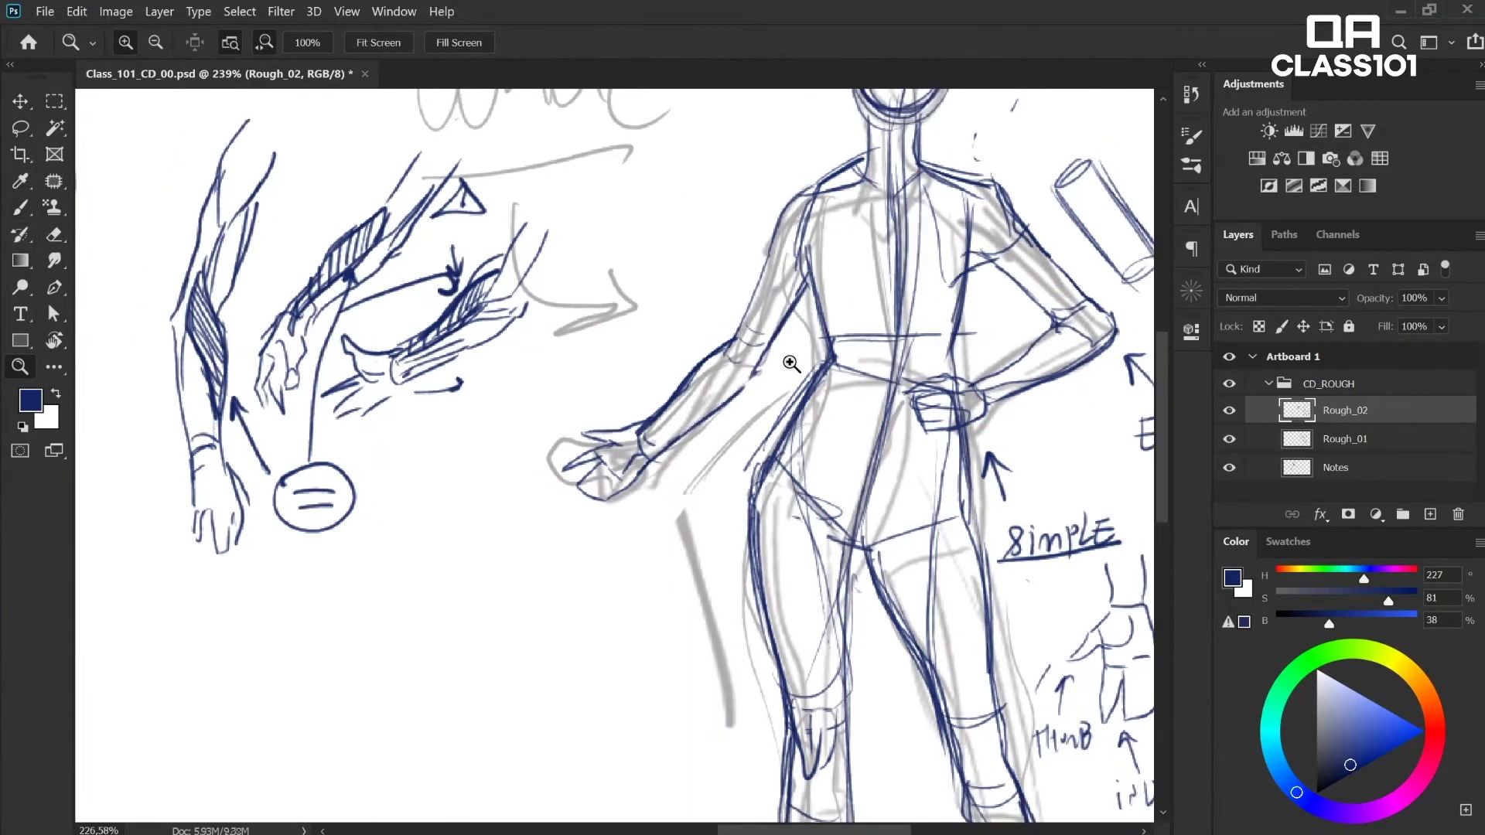
pyautogui.scroll(-5, 1009, 316)
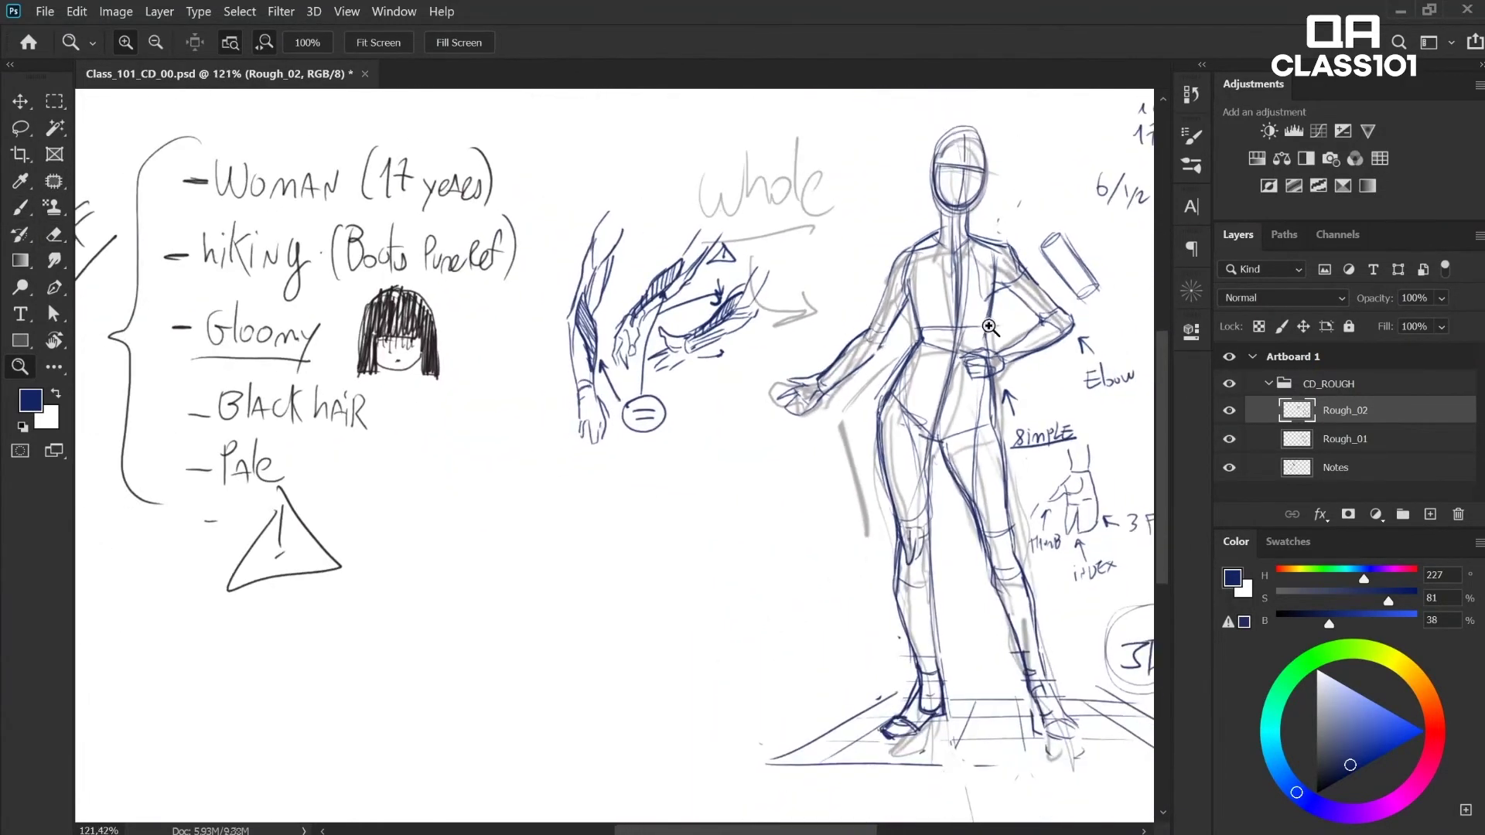
pyautogui.scroll(3, 949, 158)
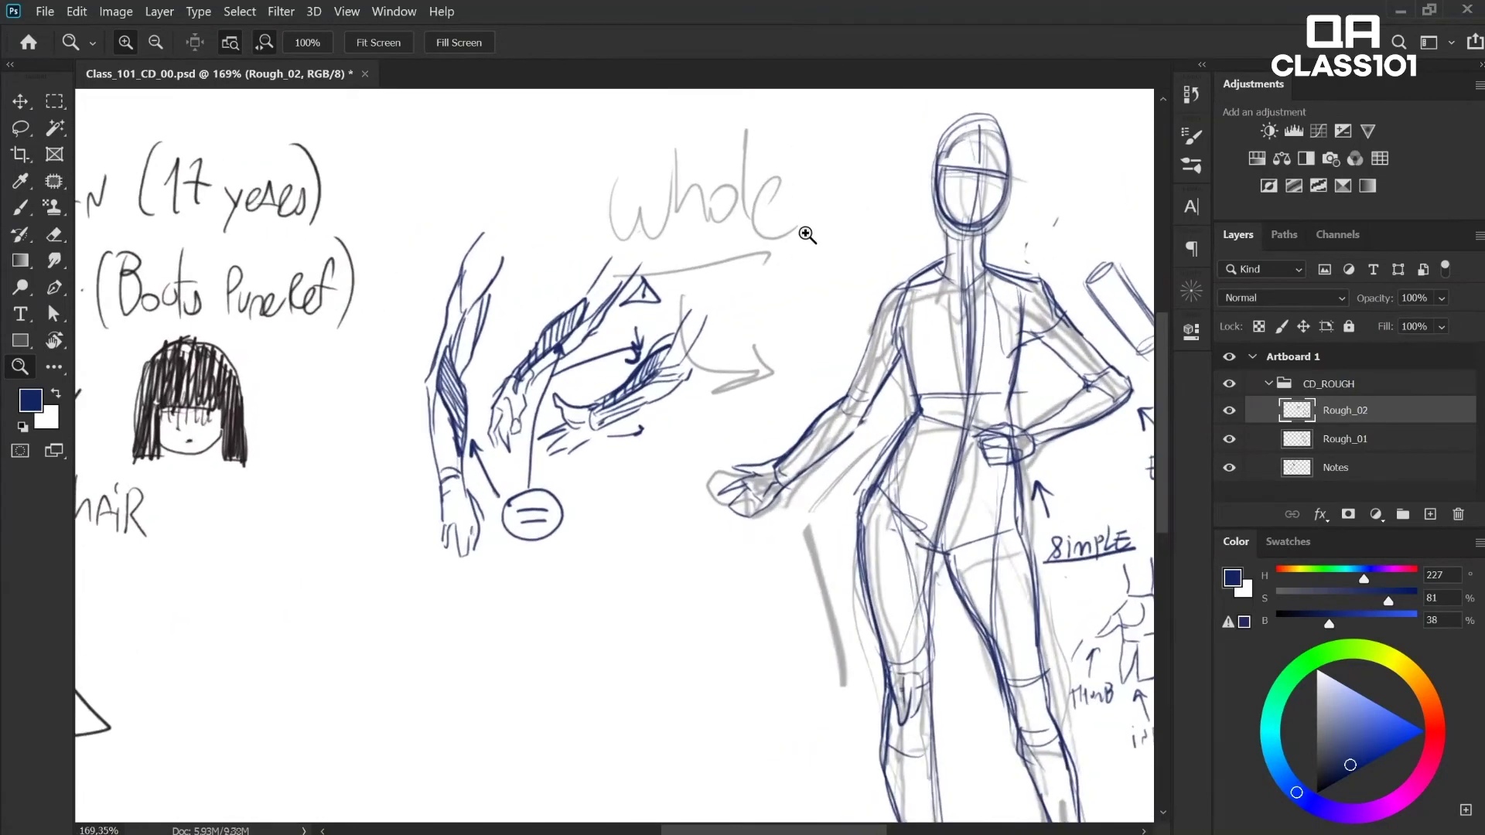
pyautogui.scroll(2, 808, 231)
pyautogui.press('b')
pyautogui.moveTo(804, 211)
pyautogui.mouseDown()
pyautogui.moveTo(823, 183)
pyautogui.moveTo(833, 190)
pyautogui.mouseUp()
pyautogui.moveTo(849, 175); pyautogui.dragTo(851, 209)
pyautogui.moveTo(839, 175); pyautogui.dragTo(856, 171)
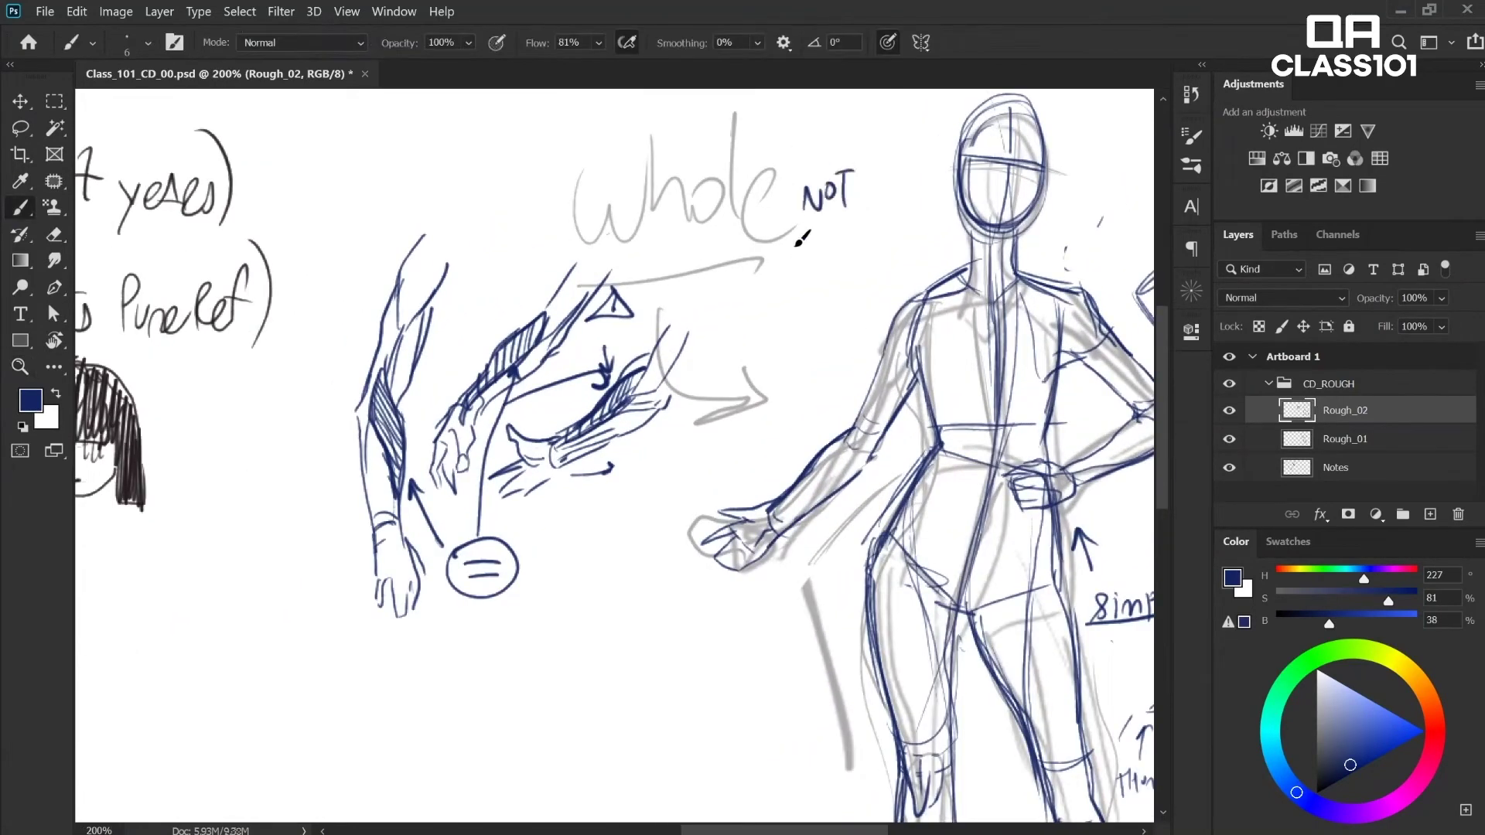
pyautogui.moveTo(786, 247)
pyautogui.mouseDown()
pyautogui.moveTo(794, 262)
pyautogui.moveTo(811, 239)
pyautogui.mouseUp()
pyautogui.moveTo(823, 233)
pyautogui.mouseDown()
pyautogui.moveTo(836, 252)
pyautogui.moveTo(794, 297)
pyautogui.mouseUp()
pyautogui.click(851, 250)
pyautogui.moveTo(796, 273); pyautogui.dragTo(812, 291)
pyautogui.moveTo(812, 282); pyautogui.dragTo(881, 265)
pyautogui.moveTo(903, 232); pyautogui.dragTo(920, 229)
pyautogui.moveTo(911, 232); pyautogui.dragTo(913, 255)
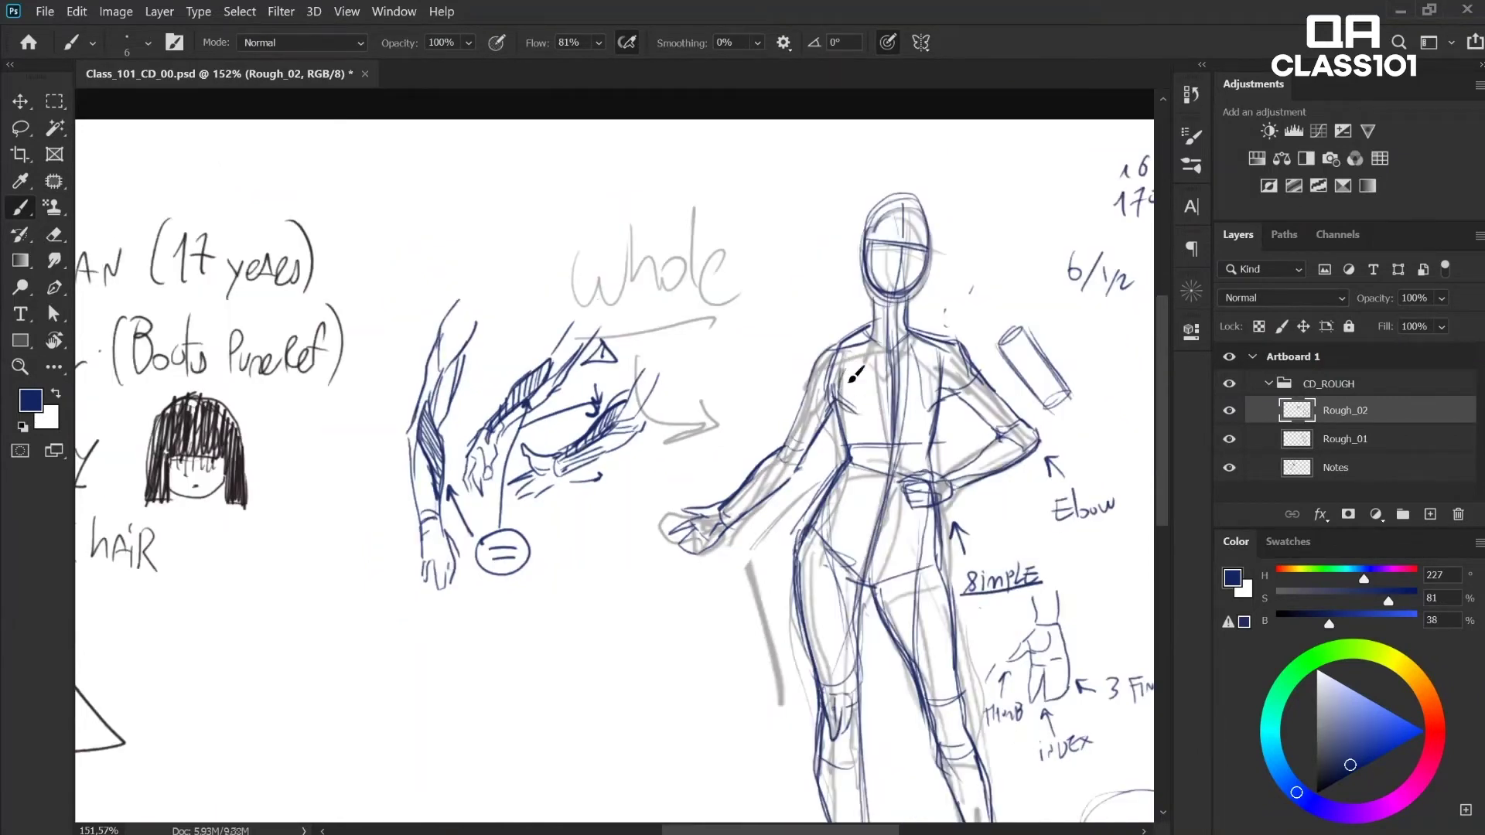
# Step: Draw the breast contours and collarbone lines on the torso, and point an arrow at the shoulder above the bent arm
pyautogui.moveTo(839, 394)
pyautogui.mouseDown()
pyautogui.moveTo(885, 408)
pyautogui.moveTo(941, 393)
pyautogui.mouseUp()
pyautogui.moveTo(837, 347); pyautogui.dragTo(873, 341)
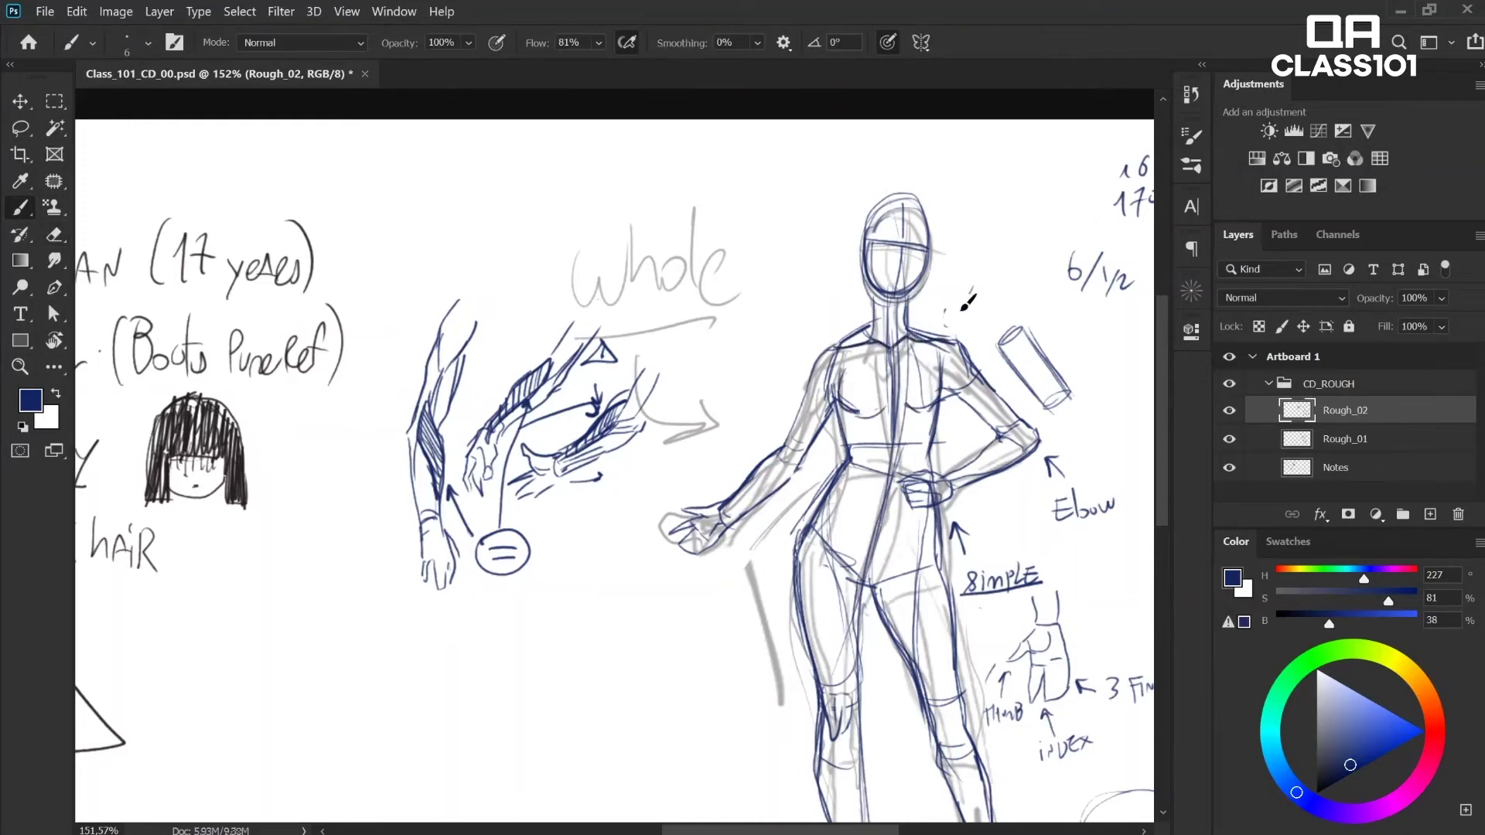
pyautogui.moveTo(942, 301); pyautogui.dragTo(968, 286)
# Step: Sketch a top-view example of the shoulders and a curved collarbone shape beside the head, cleaning up its lines
pyautogui.moveTo(998, 168)
pyautogui.mouseDown()
pyautogui.moveTo(981, 204)
pyautogui.moveTo(1008, 183)
pyautogui.moveTo(1001, 216)
pyautogui.moveTo(1079, 186)
pyautogui.moveTo(978, 256)
pyautogui.moveTo(1036, 259)
pyautogui.moveTo(1067, 228)
pyautogui.moveTo(1026, 244)
pyautogui.mouseUp()
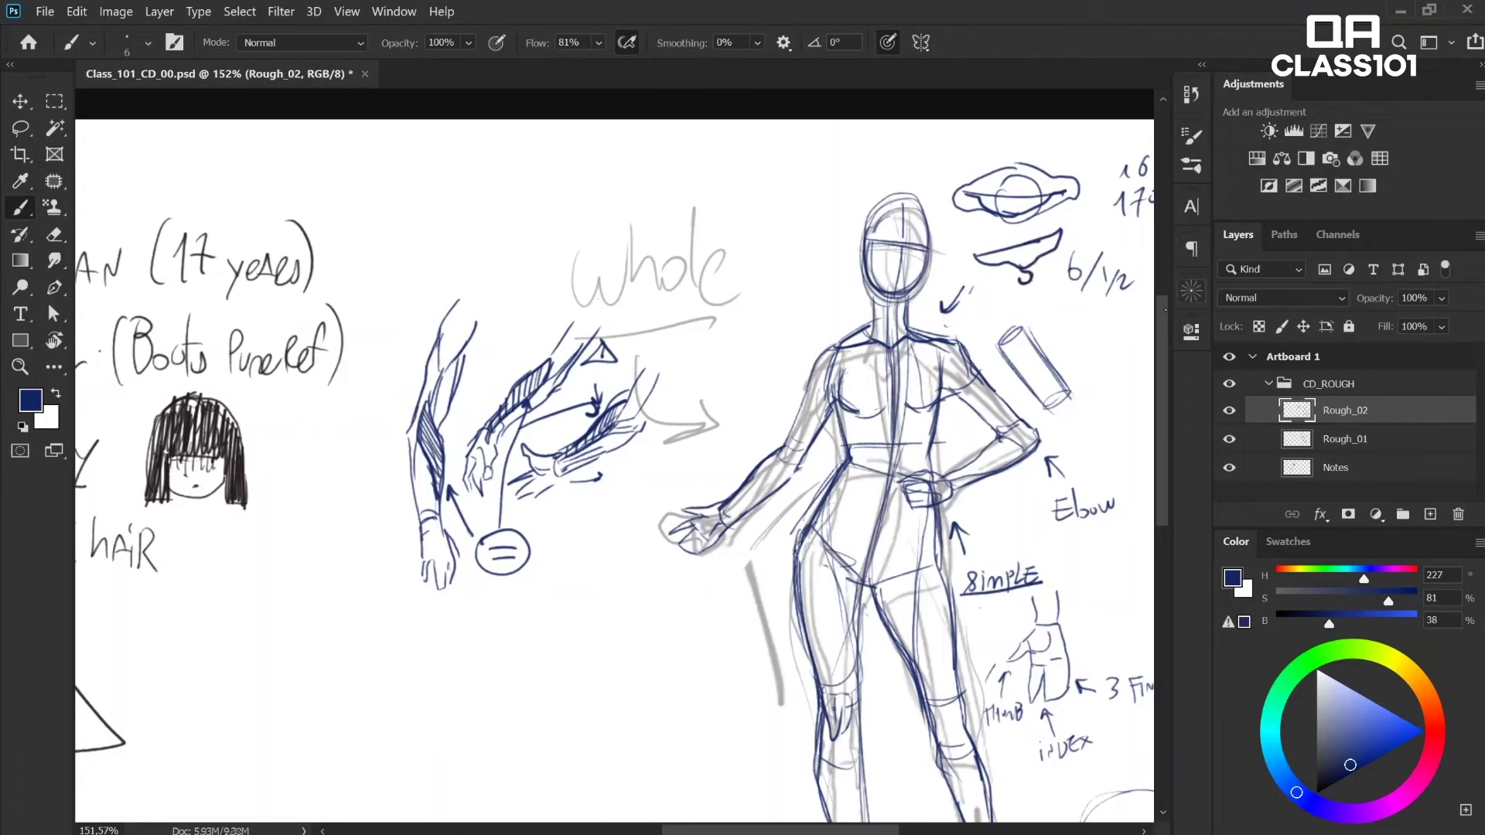
pyautogui.press('e')
pyautogui.moveTo(1029, 263); pyautogui.dragTo(1064, 237)
pyautogui.press('b')
pyautogui.press('z')
pyautogui.moveTo(897, 329); pyautogui.dragTo(927, 328)
pyautogui.press('b')
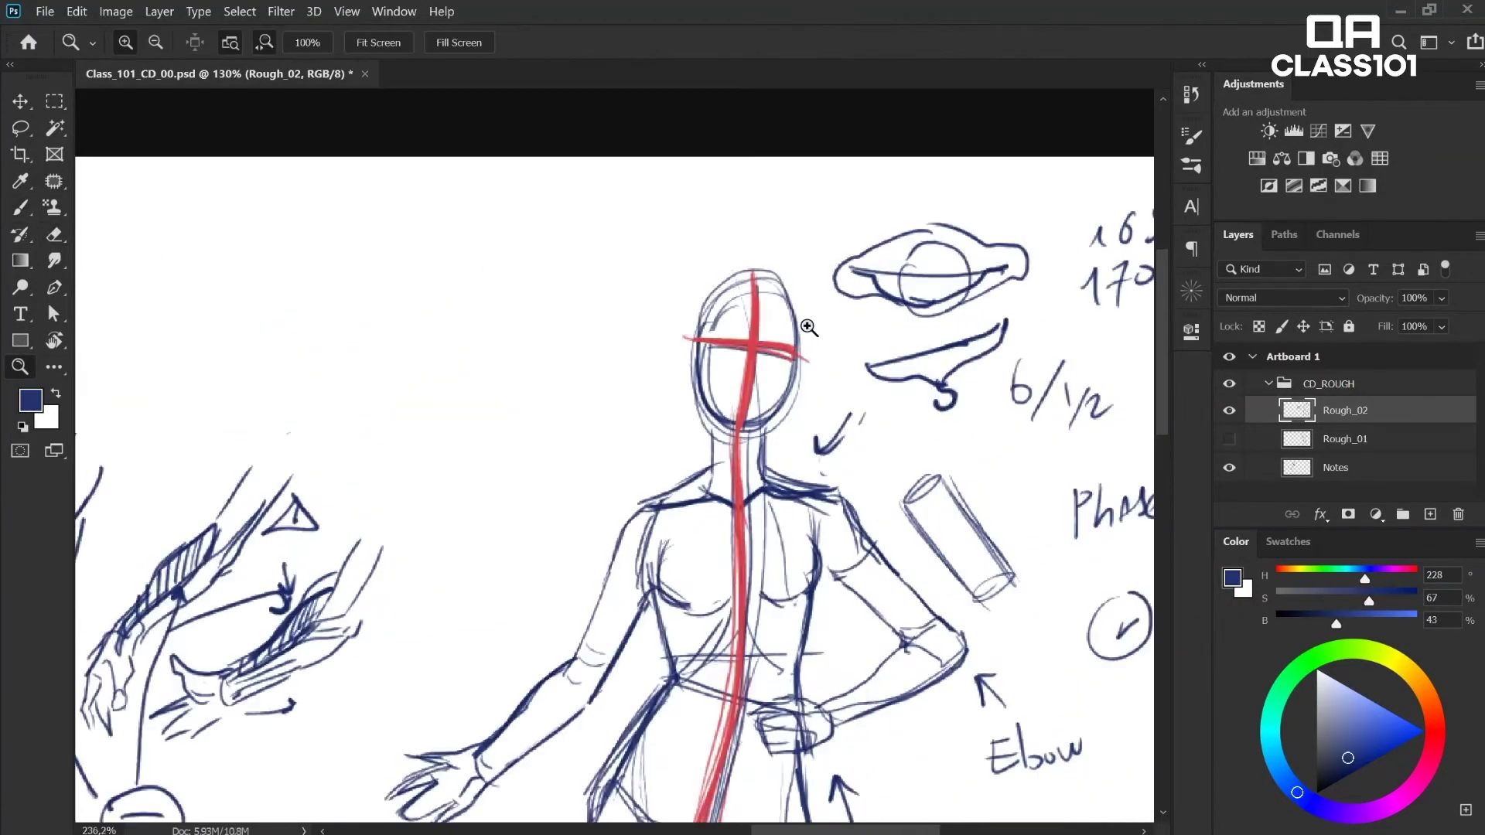
# Step: Circle the black-haired head sketch in the notes, and add an arrow with the word "long" beneath it
pyautogui.moveTo(809, 327); pyautogui.dragTo(811, 327)
pyautogui.press('b')
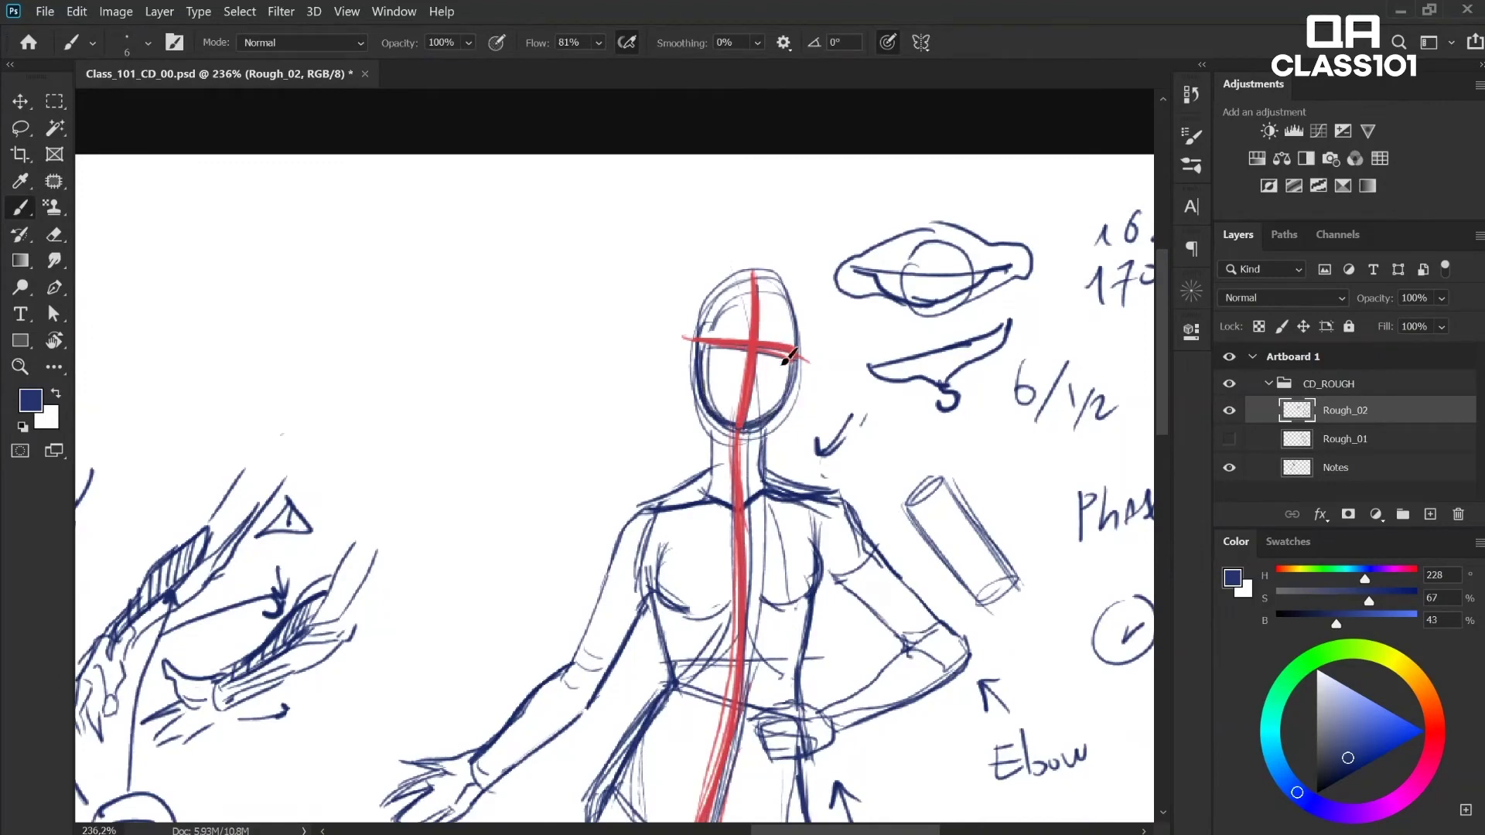
pyautogui.press('z')
pyautogui.moveTo(816, 403); pyautogui.dragTo(757, 404)
pyautogui.press('b')
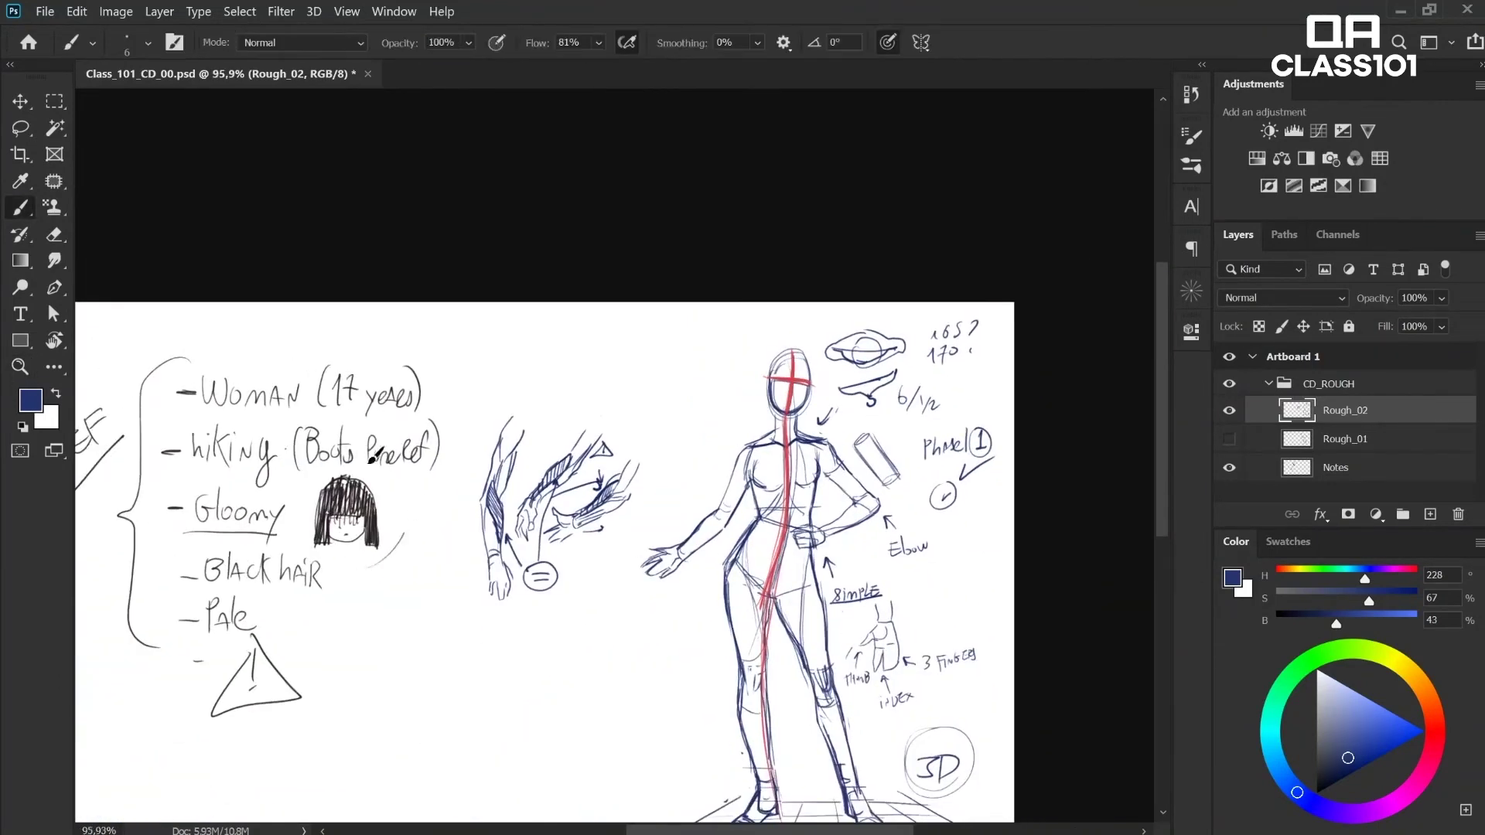
pyautogui.moveTo(349, 464)
pyautogui.mouseDown()
pyautogui.moveTo(364, 571)
pyautogui.moveTo(360, 465)
pyautogui.mouseUp()
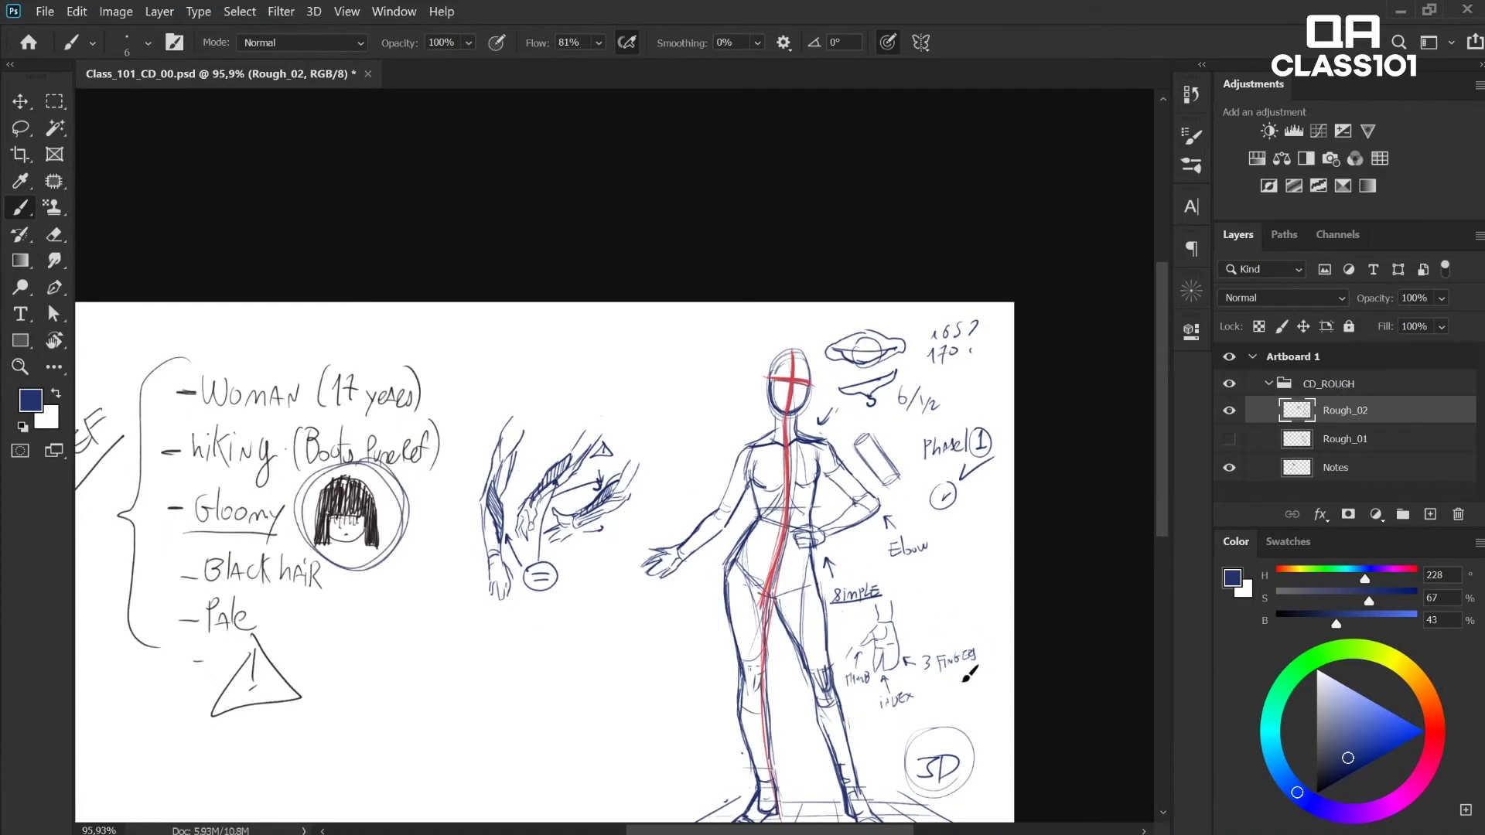
pyautogui.moveTo(344, 580)
pyautogui.mouseDown()
pyautogui.moveTo(430, 607)
pyautogui.moveTo(454, 630)
pyautogui.moveTo(446, 655)
pyautogui.mouseUp()
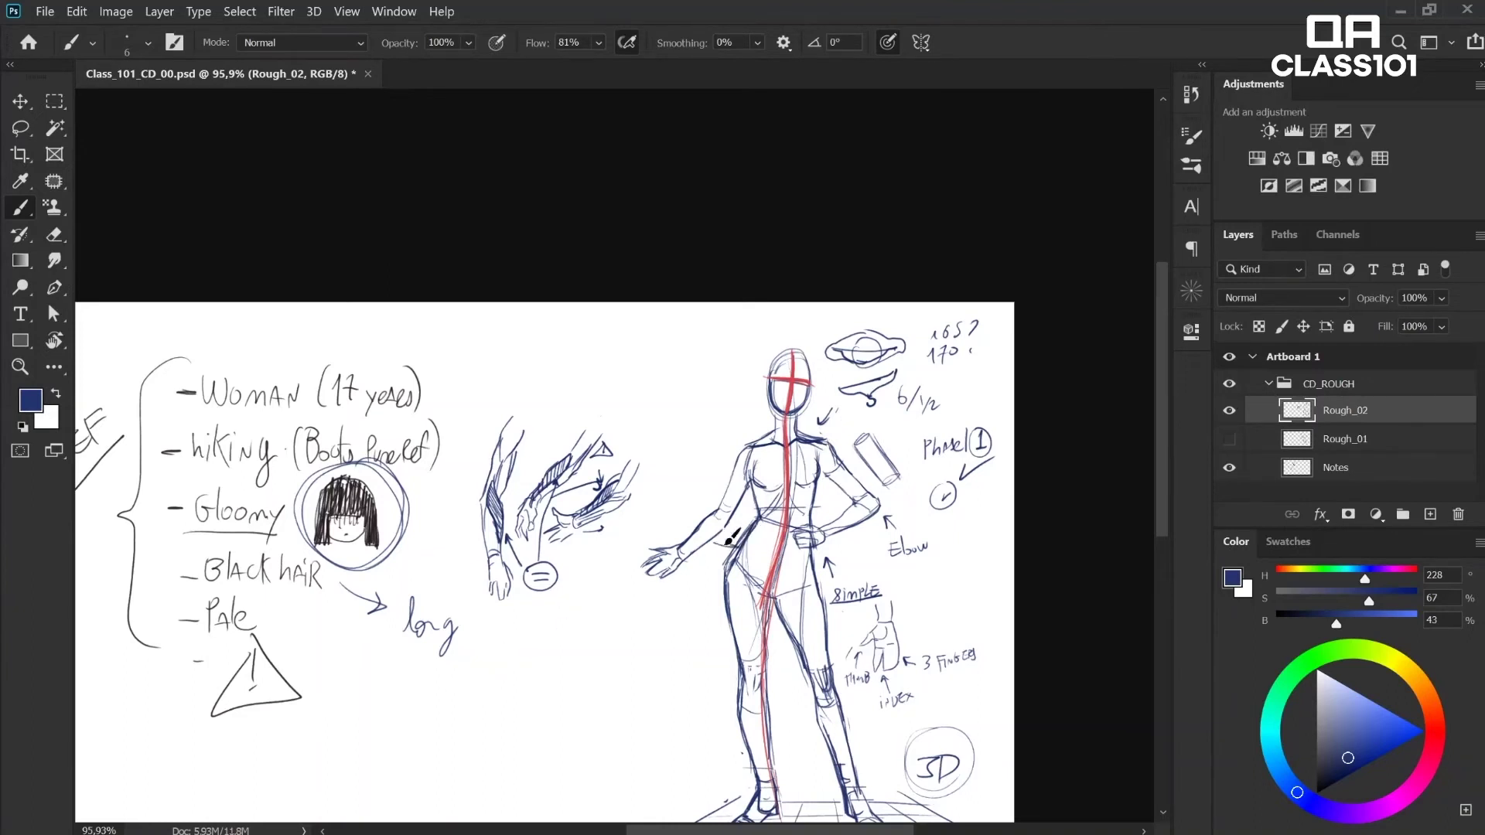
pyautogui.press('z')
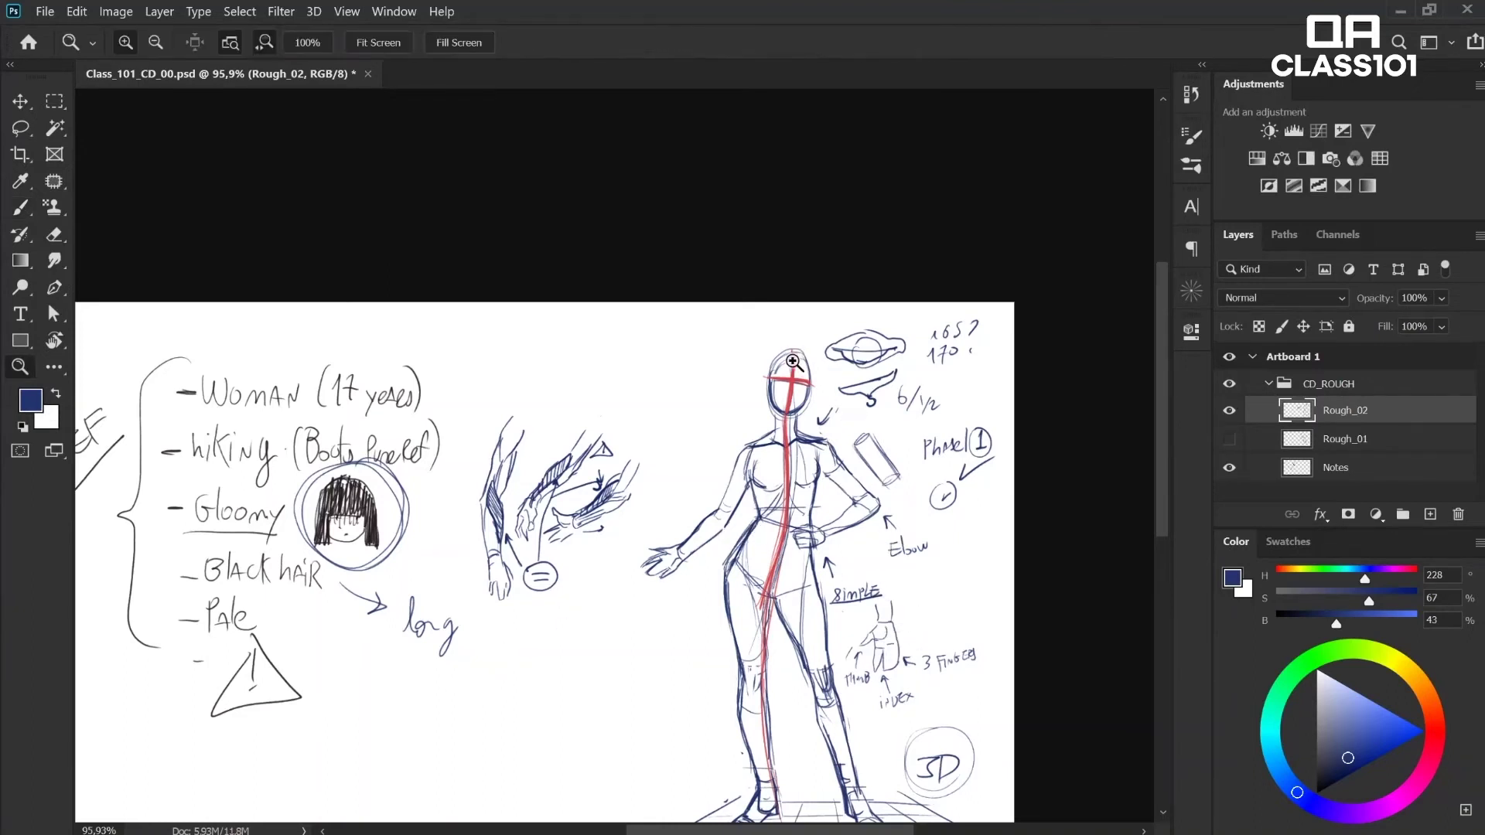
# Step: Circle the word "Gloomy" in the handwritten notes
pyautogui.moveTo(802, 356); pyautogui.dragTo(325, 647)
pyautogui.press('b')
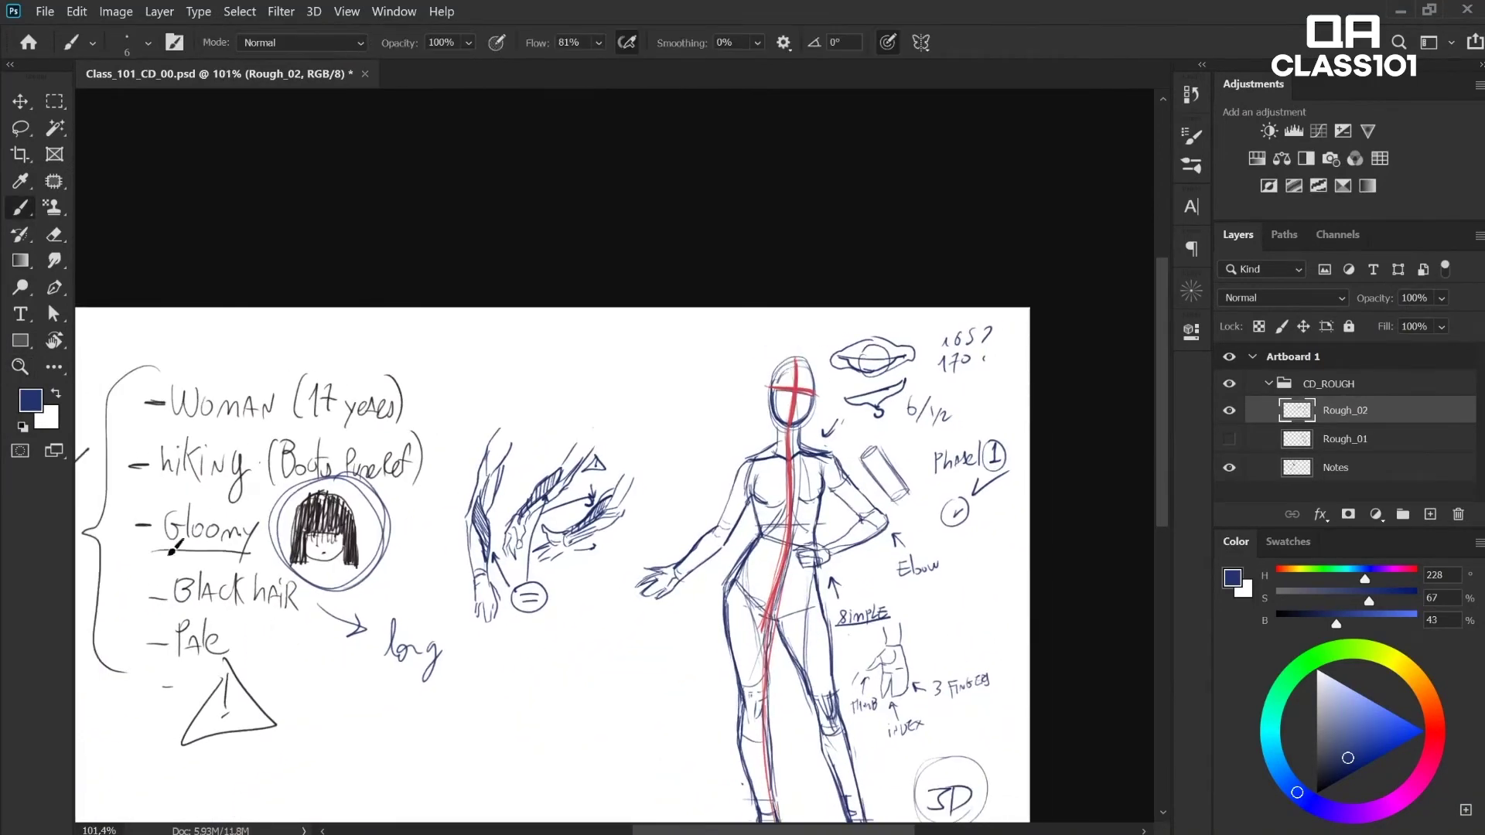
pyautogui.moveTo(241, 517); pyautogui.dragTo(232, 506)
# Step: Sketch small example pairs of eyes, some open and some half-closed, in the empty space above the figure's head
pyautogui.press('z')
pyautogui.moveTo(822, 321); pyautogui.dragTo(875, 359)
pyautogui.press('b')
pyautogui.press('z')
pyautogui.moveTo(767, 410); pyautogui.dragTo(739, 397)
pyautogui.press('b')
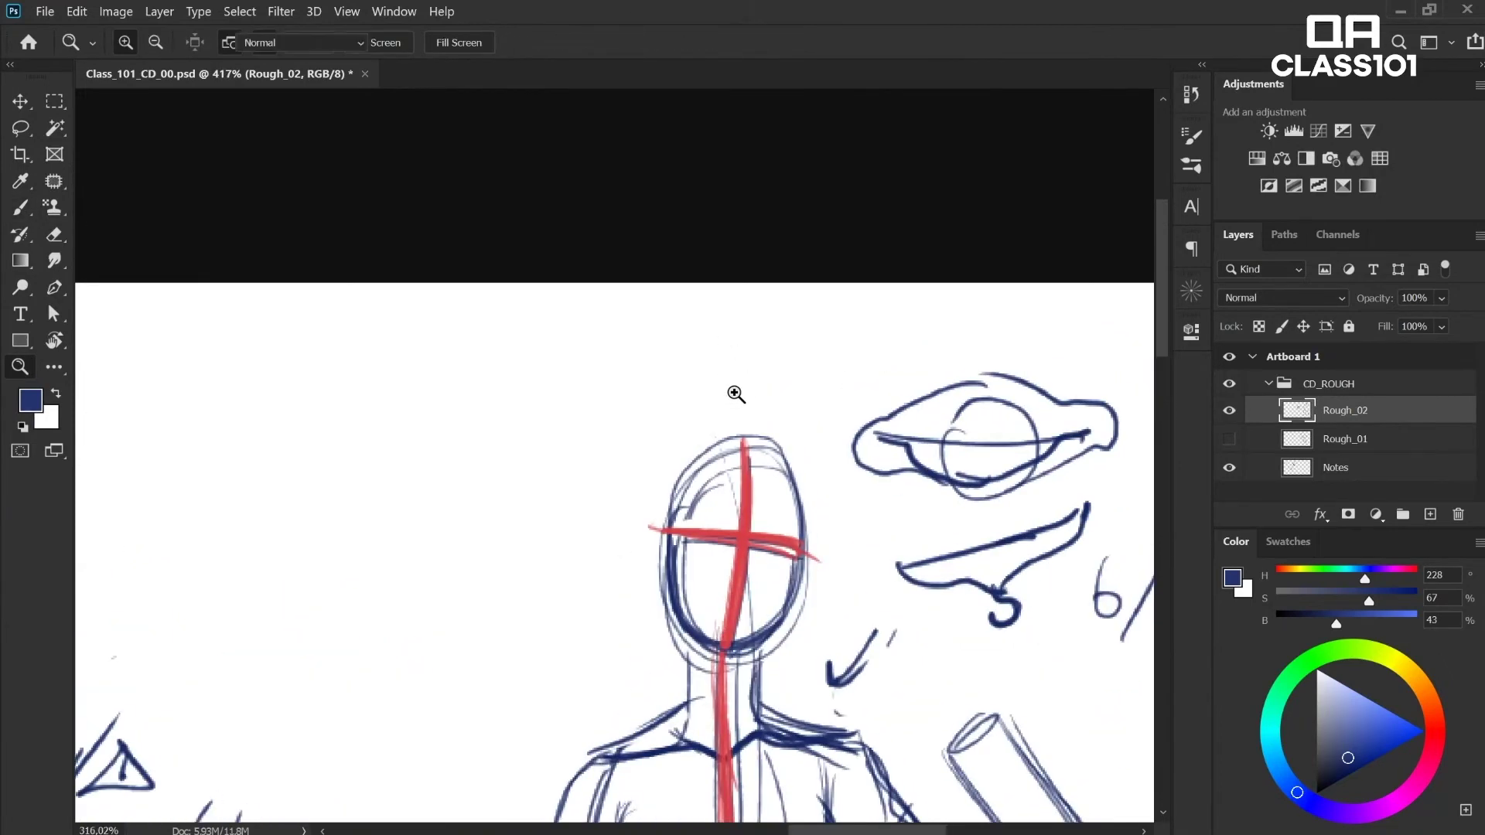
pyautogui.moveTo(538, 393); pyautogui.dragTo(589, 395)
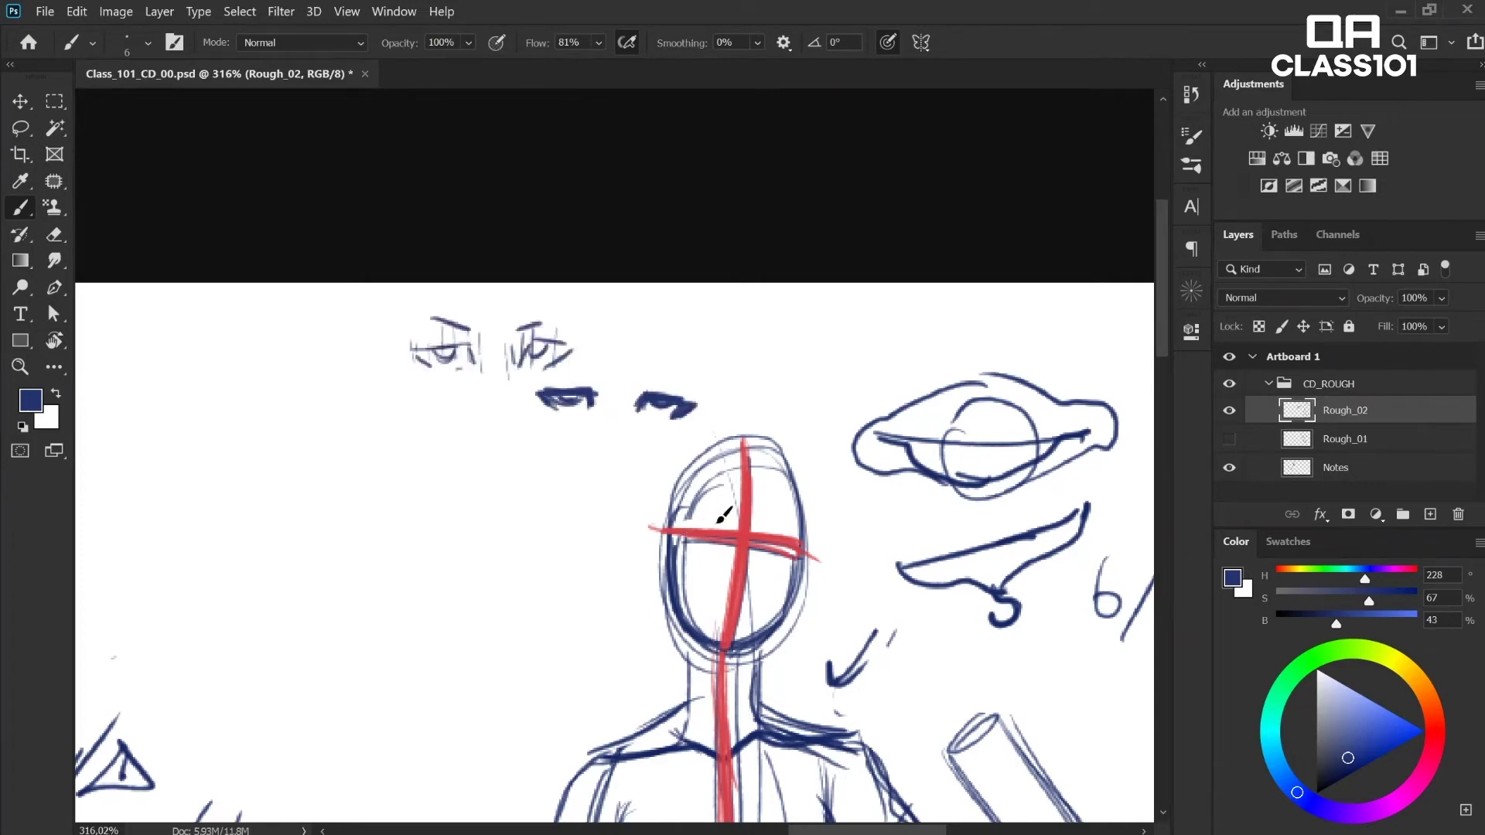
# Step: Draw the eyes and eyebrows along the red guideline on the face, and add a simple nose and mouth
pyautogui.moveTo(684, 530)
pyautogui.mouseDown()
pyautogui.moveTo(782, 526)
pyautogui.moveTo(762, 535)
pyautogui.moveTo(792, 542)
pyautogui.moveTo(762, 545)
pyautogui.moveTo(783, 519)
pyautogui.moveTo(775, 528)
pyautogui.mouseUp()
pyautogui.hotkey('ctrl', 'z')
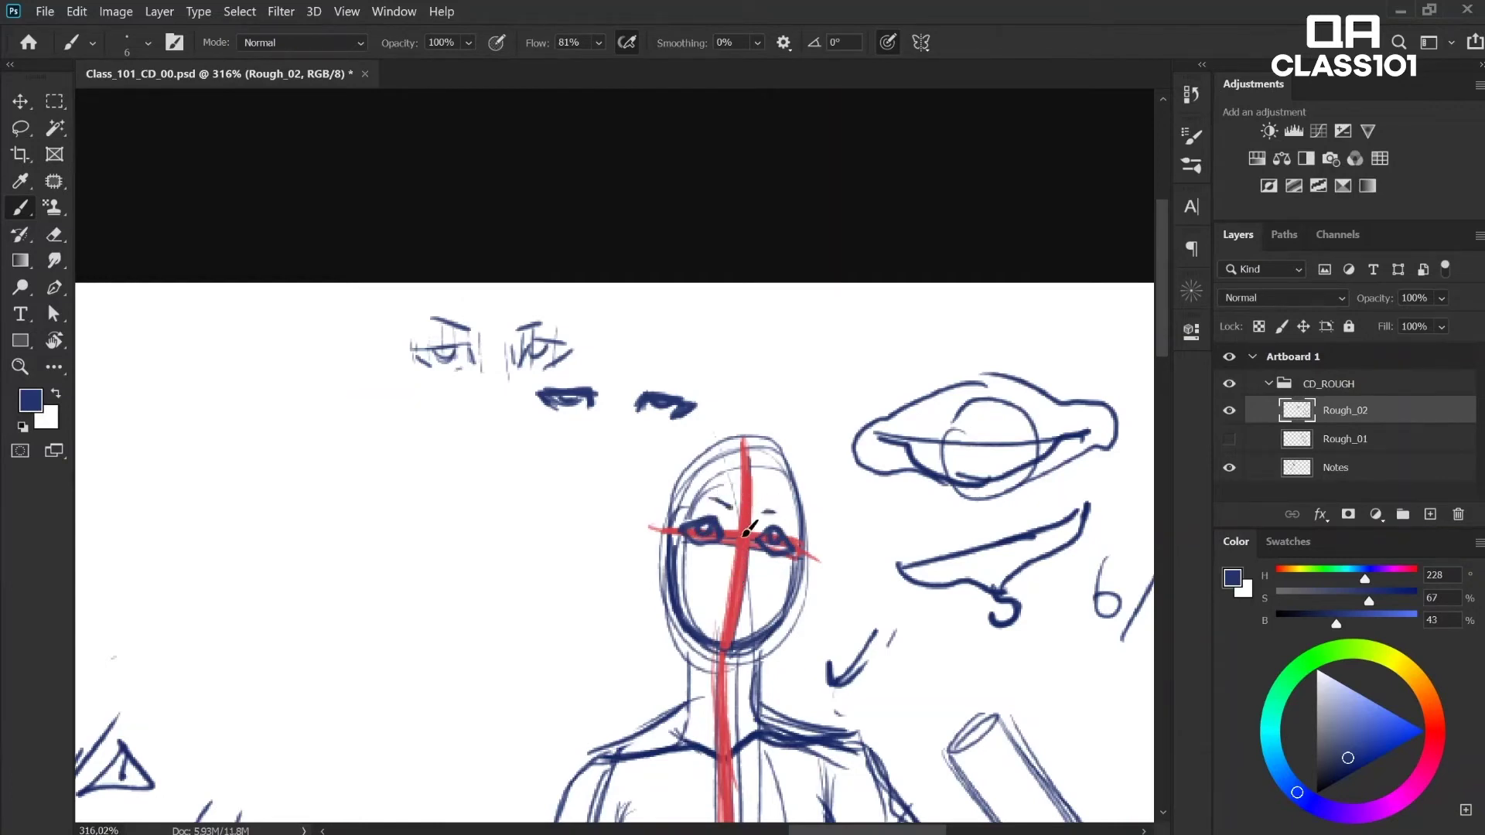
pyautogui.moveTo(742, 536)
pyautogui.mouseDown()
pyautogui.moveTo(737, 588)
pyautogui.moveTo(744, 532)
pyautogui.moveTo(751, 580)
pyautogui.mouseUp()
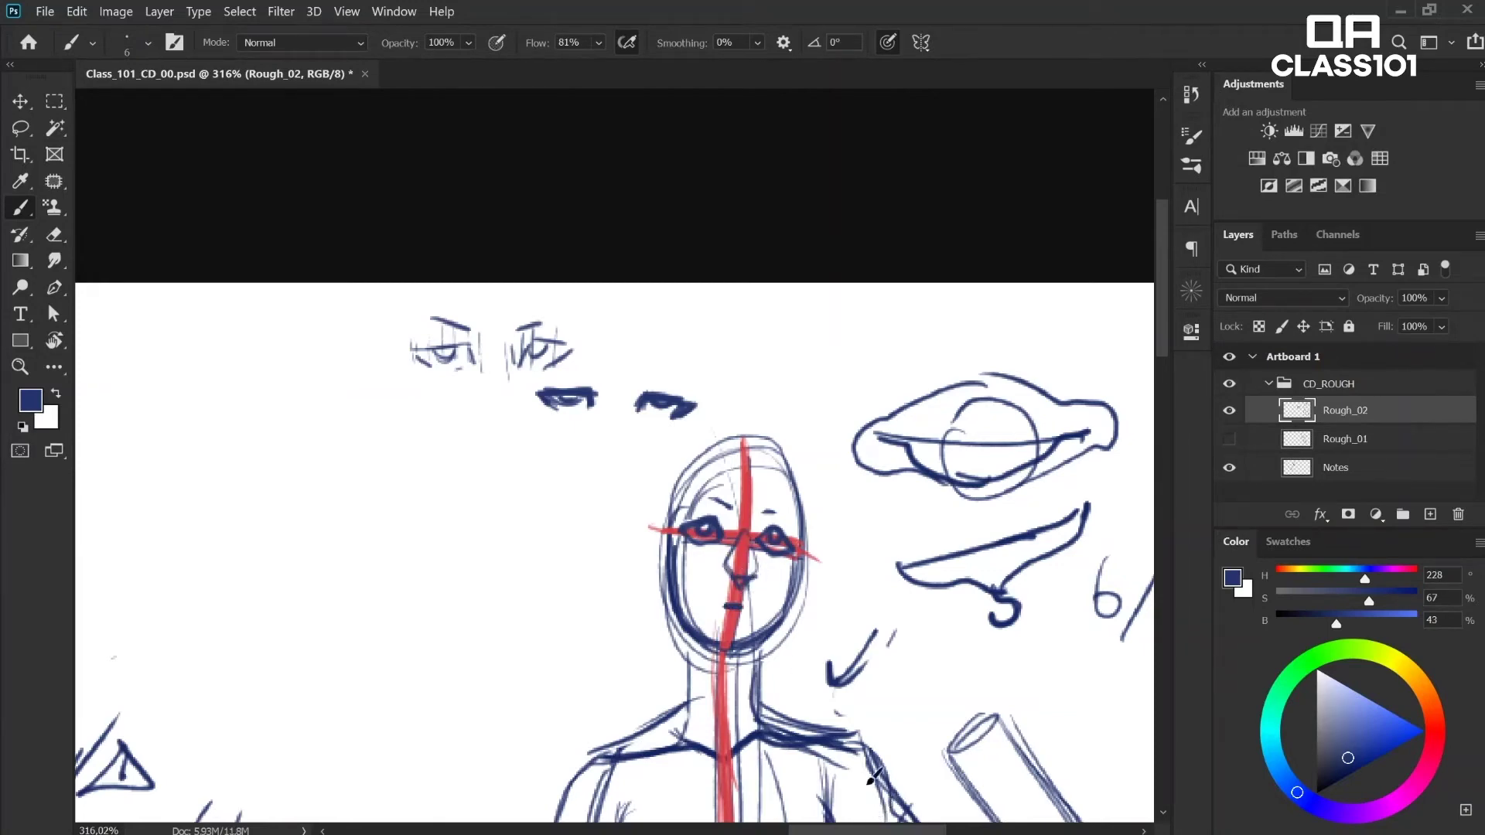
# Step: Sketch a side-view head construction beside the face, with a jaw and a horizontal middle line labelled "Half"
pyautogui.moveTo(585, 611); pyautogui.dragTo(612, 624)
pyautogui.moveTo(445, 492)
pyautogui.mouseDown()
pyautogui.moveTo(474, 513)
pyautogui.moveTo(441, 480)
pyautogui.moveTo(419, 536)
pyautogui.moveTo(355, 586)
pyautogui.mouseUp()
pyautogui.moveTo(345, 529)
pyautogui.mouseDown()
pyautogui.moveTo(365, 675)
pyautogui.moveTo(423, 666)
pyautogui.mouseUp()
pyautogui.moveTo(431, 657)
pyautogui.mouseDown()
pyautogui.moveTo(437, 610)
pyautogui.moveTo(477, 620)
pyautogui.moveTo(474, 516)
pyautogui.mouseUp()
pyautogui.moveTo(494, 572); pyautogui.dragTo(312, 582)
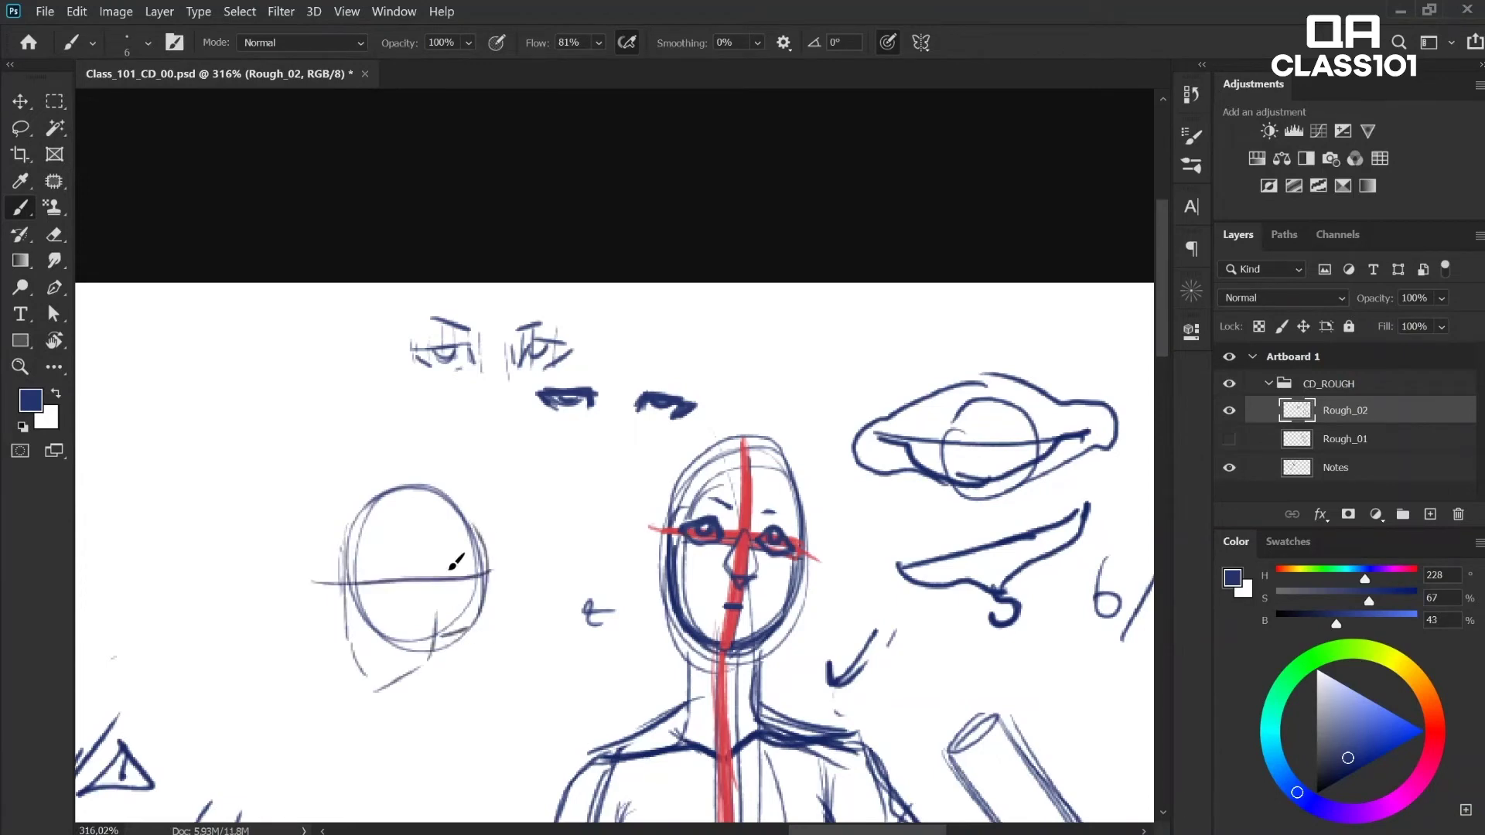
pyautogui.moveTo(374, 690); pyautogui.dragTo(390, 488)
pyautogui.moveTo(341, 582); pyautogui.dragTo(505, 587)
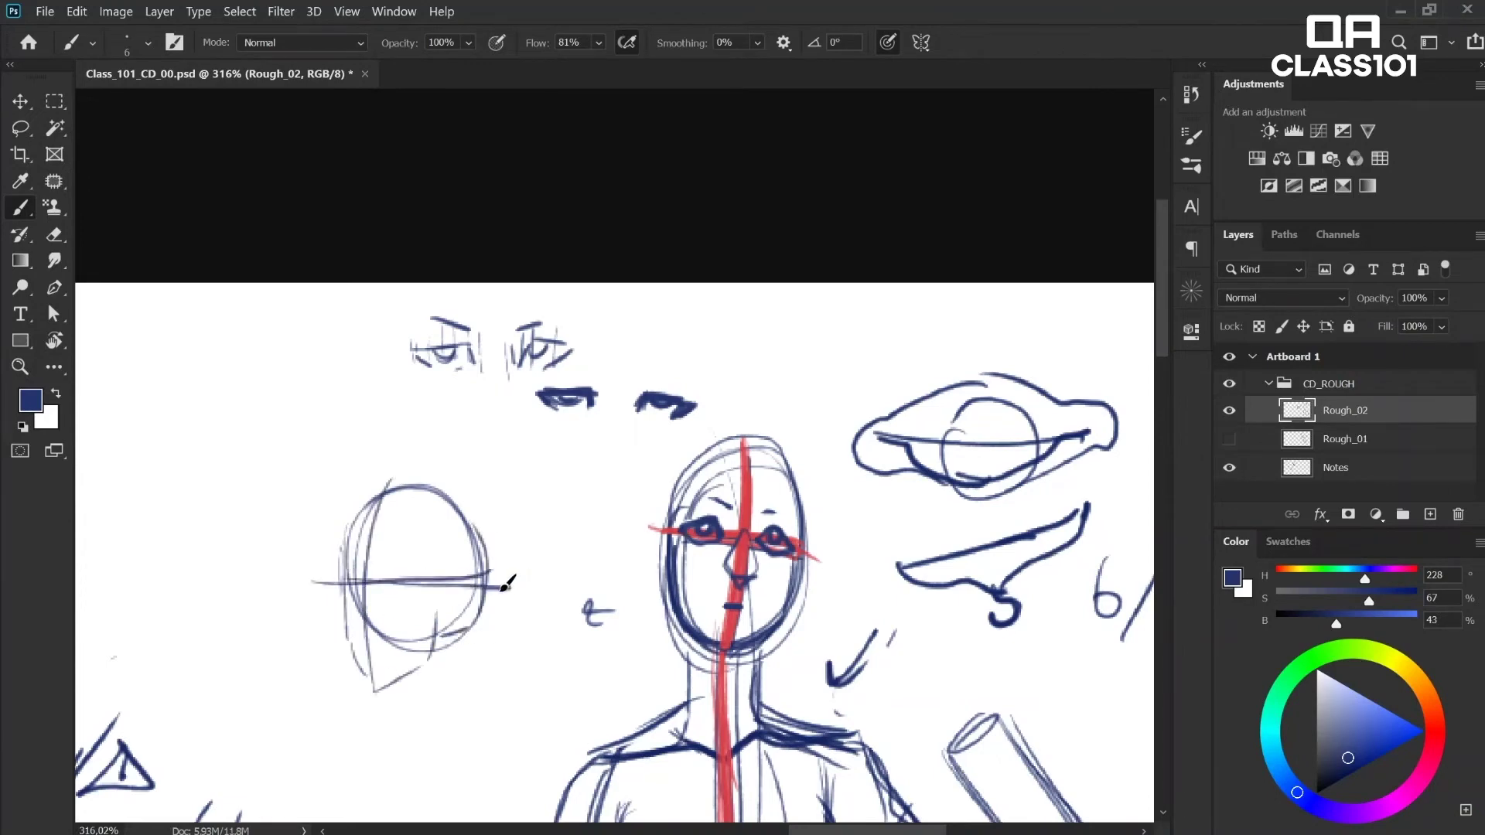
pyautogui.moveTo(210, 569)
pyautogui.mouseDown()
pyautogui.moveTo(246, 585)
pyautogui.moveTo(302, 573)
pyautogui.mouseUp()
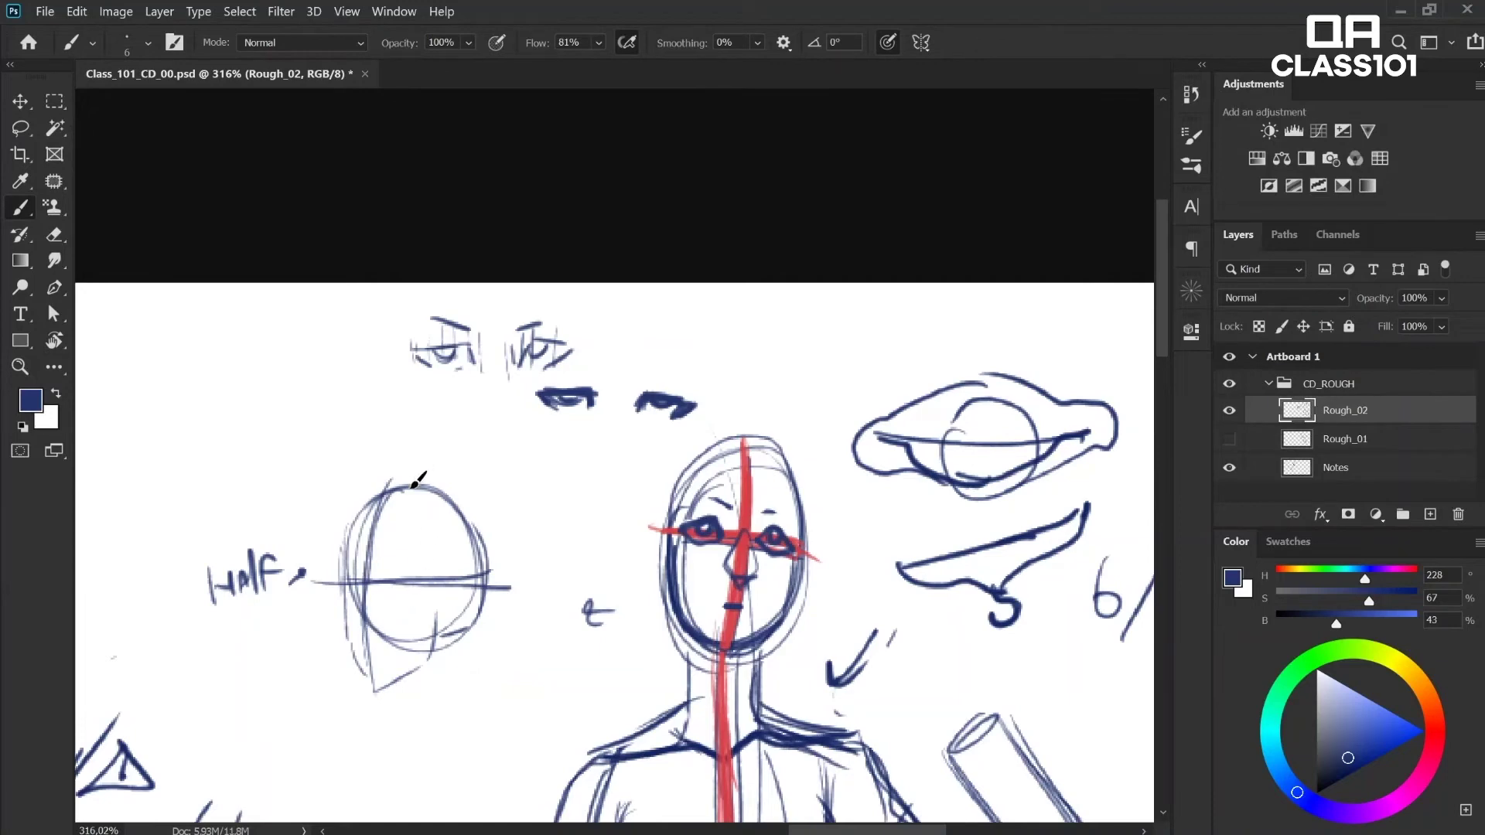
# Step: Draw the hair boundary on the side-view head, and write "1/3" and an underlined "Hairline" above it
pyautogui.moveTo(358, 447); pyautogui.dragTo(365, 481)
pyautogui.moveTo(376, 451)
pyautogui.mouseDown()
pyautogui.moveTo(437, 504)
pyautogui.moveTo(360, 512)
pyautogui.moveTo(447, 554)
pyautogui.moveTo(445, 630)
pyautogui.moveTo(448, 581)
pyautogui.mouseUp()
pyautogui.moveTo(261, 400)
pyautogui.mouseDown()
pyautogui.moveTo(263, 430)
pyautogui.moveTo(322, 418)
pyautogui.mouseUp()
pyautogui.moveTo(328, 410); pyautogui.dragTo(346, 398)
pyautogui.moveTo(346, 387); pyautogui.dragTo(357, 392)
pyautogui.moveTo(265, 452); pyautogui.dragTo(365, 400)
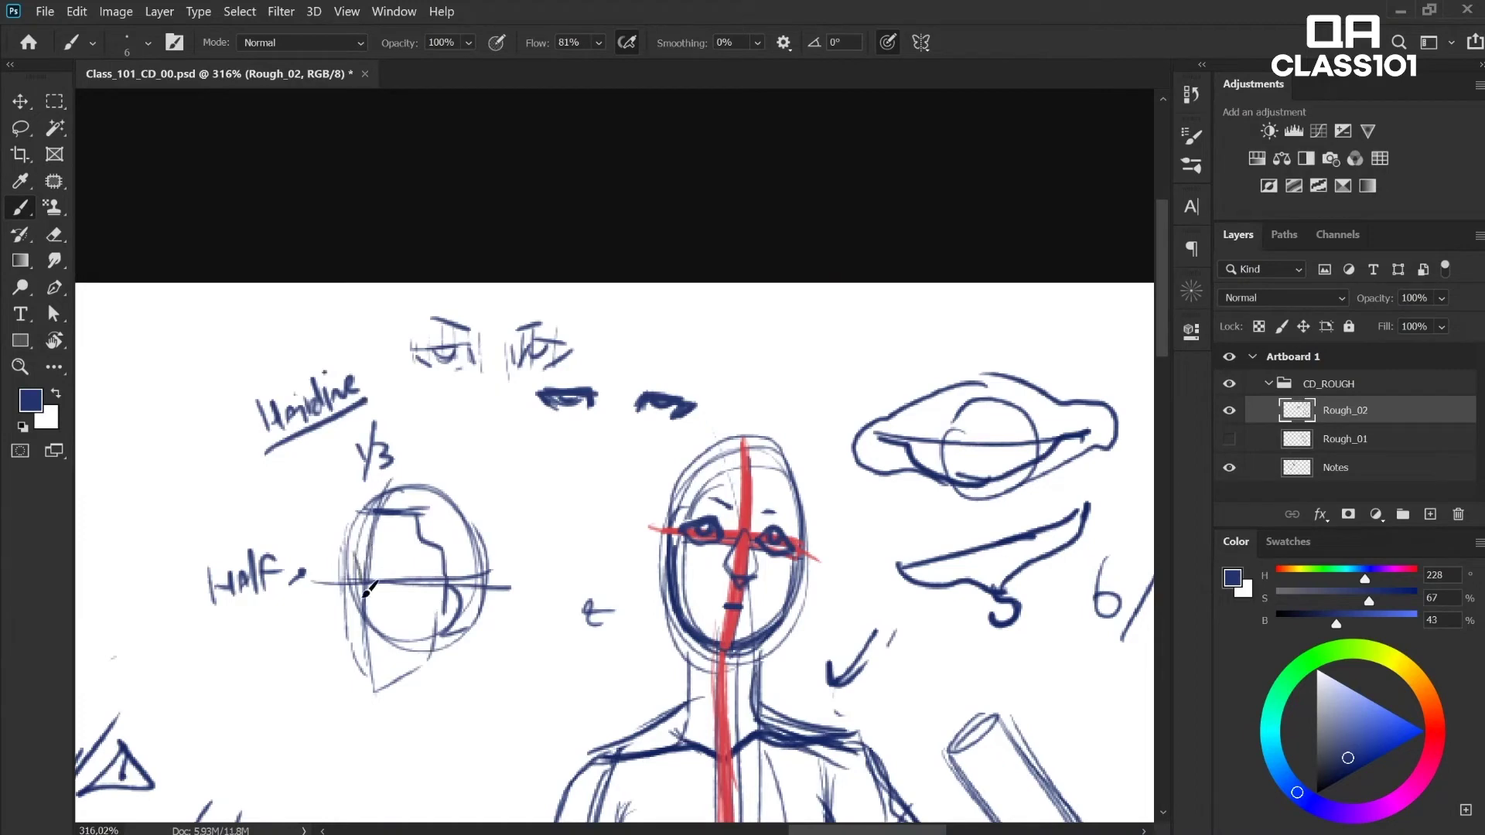
# Step: Mark the brow, nose and chin divisions on the side-view head, labelling the three facial sections "1/3" each
pyautogui.moveTo(358, 592); pyautogui.dragTo(368, 625)
pyautogui.moveTo(340, 562); pyautogui.dragTo(393, 572)
pyautogui.moveTo(367, 686); pyautogui.dragTo(400, 678)
pyautogui.moveTo(292, 656); pyautogui.dragTo(325, 686)
pyautogui.moveTo(289, 606); pyautogui.dragTo(317, 625)
pyautogui.moveTo(304, 513); pyautogui.dragTo(328, 545)
pyautogui.moveTo(377, 512)
pyautogui.mouseDown()
pyautogui.moveTo(362, 560)
pyautogui.moveTo(370, 616)
pyautogui.mouseUp()
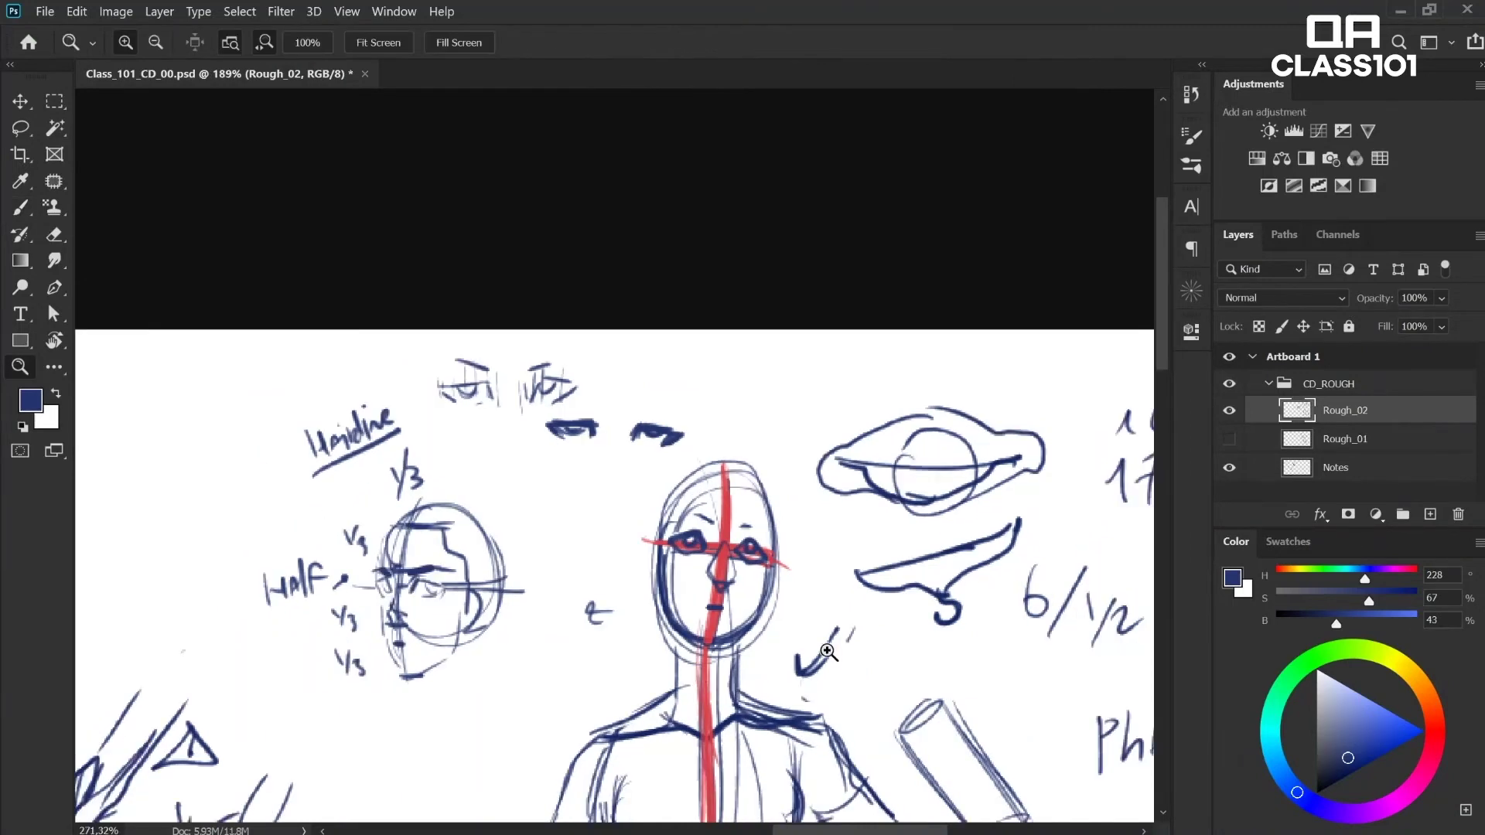
# Step: Draw the hairline and skull contour on the figure's head, and add ears on both sides at eye level
pyautogui.press('b')
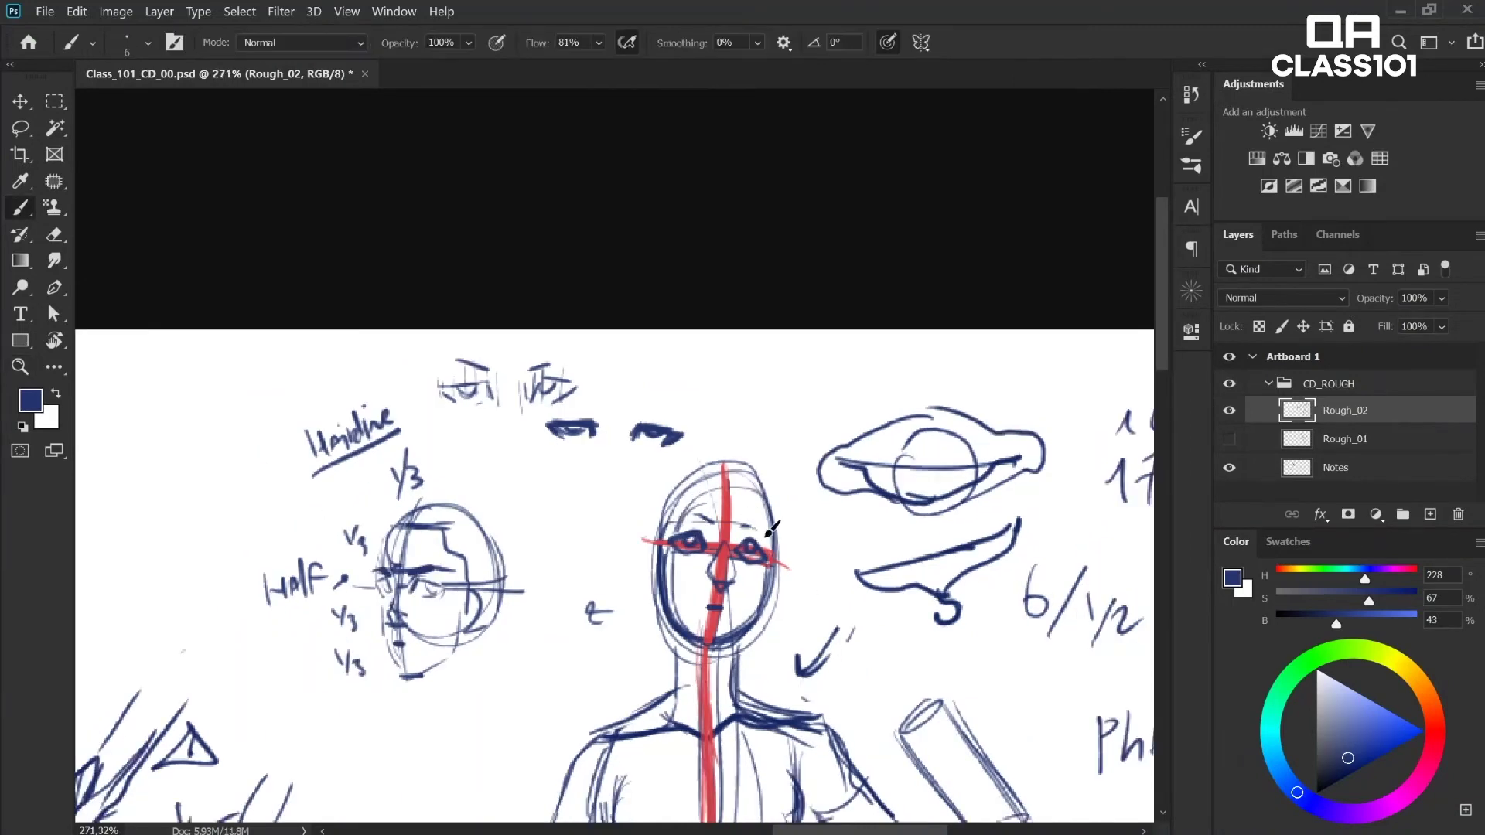
pyautogui.moveTo(745, 484)
pyautogui.mouseDown()
pyautogui.moveTo(699, 485)
pyautogui.moveTo(757, 489)
pyautogui.moveTo(707, 490)
pyautogui.moveTo(671, 516)
pyautogui.moveTo(687, 485)
pyautogui.moveTo(669, 527)
pyautogui.moveTo(707, 523)
pyautogui.moveTo(705, 484)
pyautogui.moveTo(773, 541)
pyautogui.moveTo(765, 495)
pyautogui.moveTo(771, 507)
pyautogui.moveTo(723, 467)
pyautogui.moveTo(692, 472)
pyautogui.moveTo(654, 540)
pyautogui.moveTo(701, 462)
pyautogui.moveTo(653, 545)
pyautogui.moveTo(666, 489)
pyautogui.mouseUp()
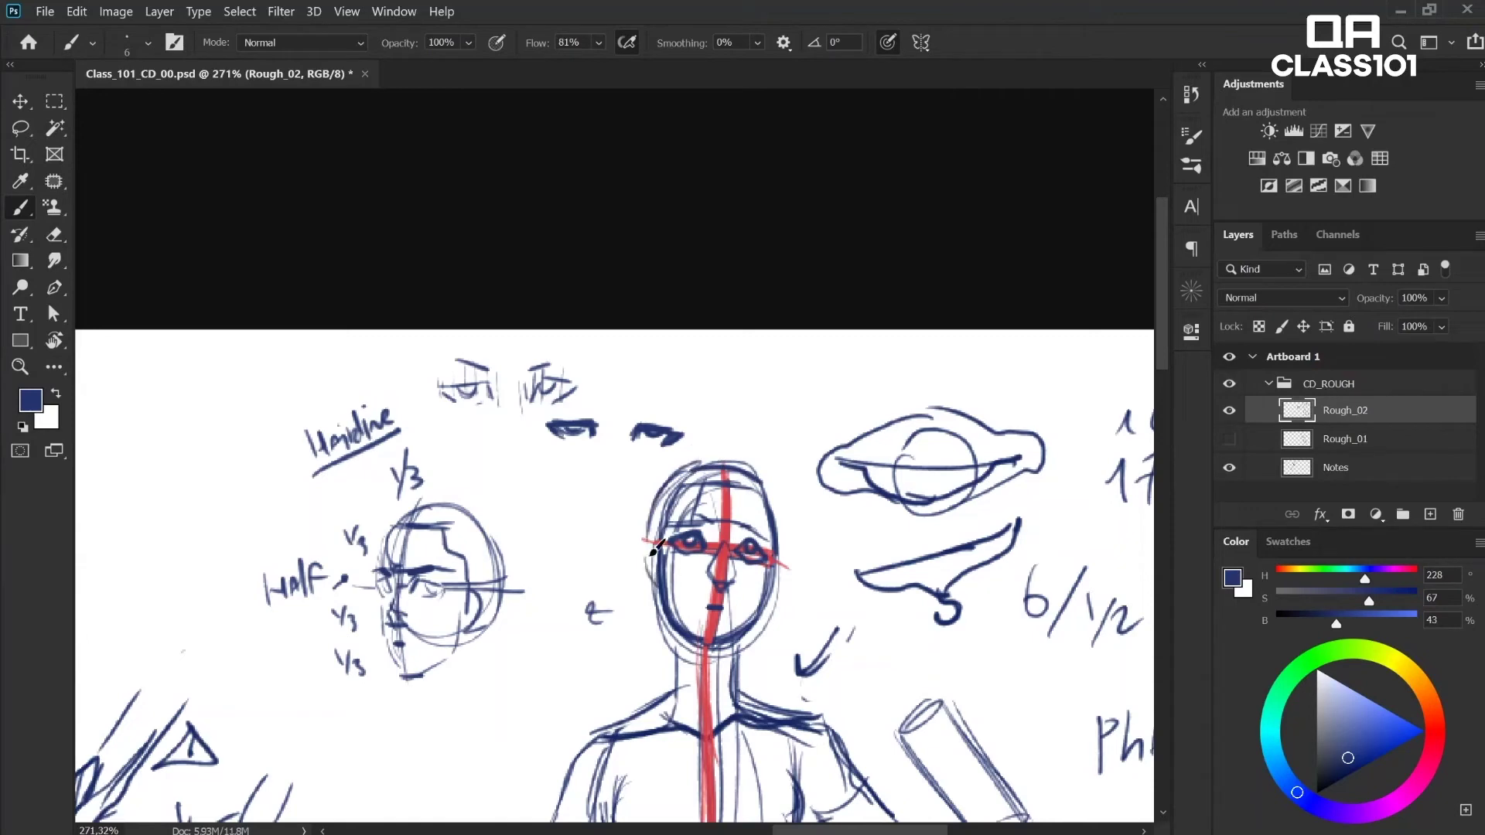
pyautogui.moveTo(653, 545)
pyautogui.mouseDown()
pyautogui.moveTo(658, 600)
pyautogui.moveTo(659, 542)
pyautogui.moveTo(660, 591)
pyautogui.moveTo(707, 520)
pyautogui.moveTo(660, 538)
pyautogui.moveTo(684, 520)
pyautogui.moveTo(773, 543)
pyautogui.mouseUp()
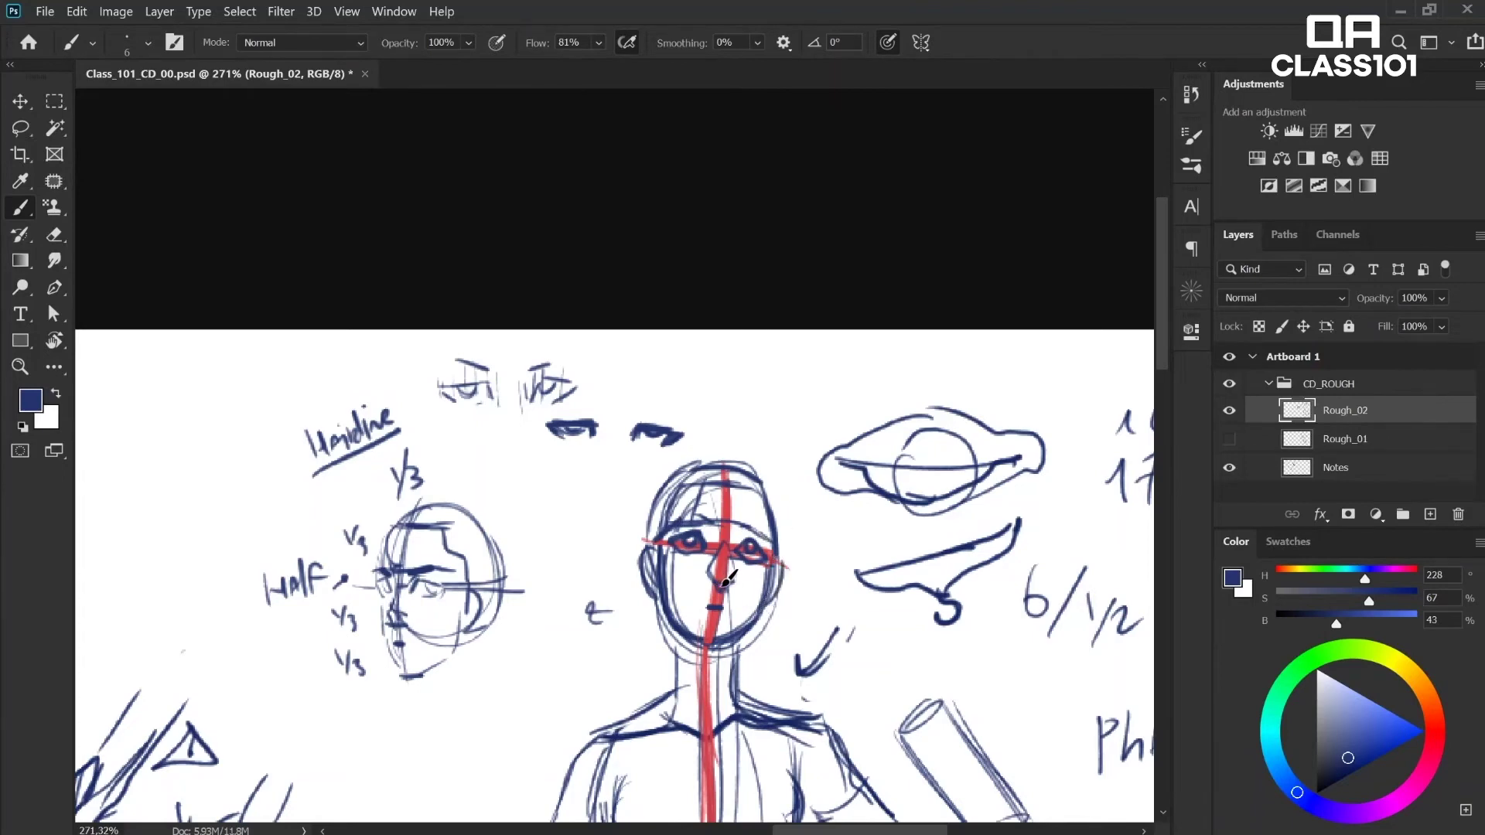
# Step: Simplify the figure's nose into small nostril marks, erasing the heavy lines, and draw a nostril example above the head
pyautogui.press('e')
pyautogui.moveTo(722, 585); pyautogui.dragTo(723, 574)
pyautogui.press('b')
pyautogui.click(727, 582)
pyautogui.press('e')
pyautogui.press('b')
pyautogui.moveTo(744, 427); pyautogui.dragTo(757, 425)
pyautogui.press('e')
pyautogui.press('b')
# Step: Write "mouth" with an arrow toward the face, draw a solid lip shape below it, and lighten the figure's mouth
pyautogui.moveTo(580, 664); pyautogui.dragTo(618, 645)
pyautogui.moveTo(474, 668); pyautogui.dragTo(530, 678)
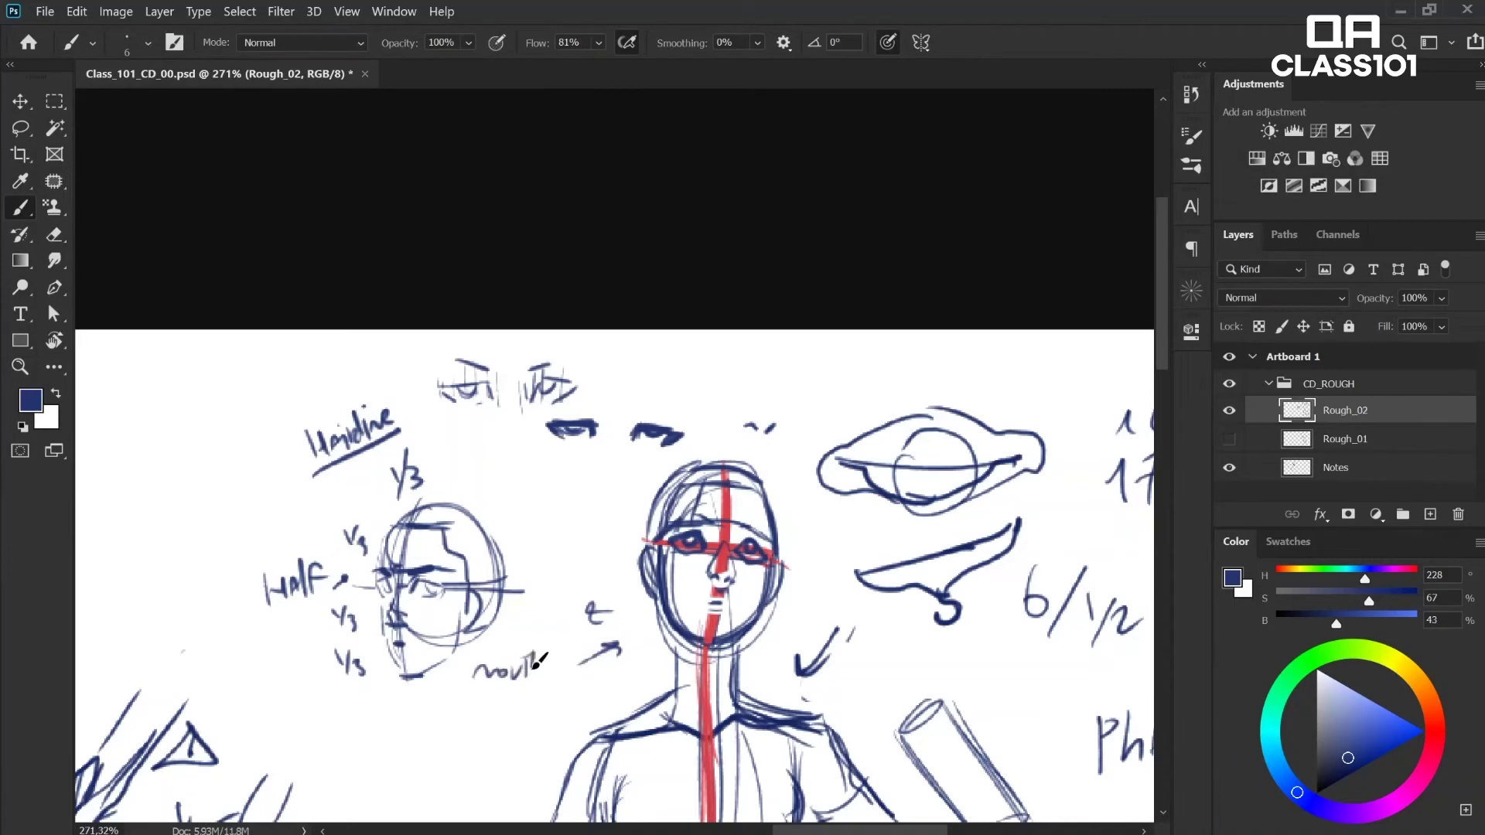
pyautogui.moveTo(474, 726)
pyautogui.mouseDown()
pyautogui.moveTo(521, 734)
pyautogui.moveTo(488, 719)
pyautogui.moveTo(532, 708)
pyautogui.moveTo(536, 727)
pyautogui.moveTo(488, 723)
pyautogui.moveTo(533, 724)
pyautogui.moveTo(498, 712)
pyautogui.moveTo(484, 729)
pyautogui.moveTo(536, 731)
pyautogui.mouseUp()
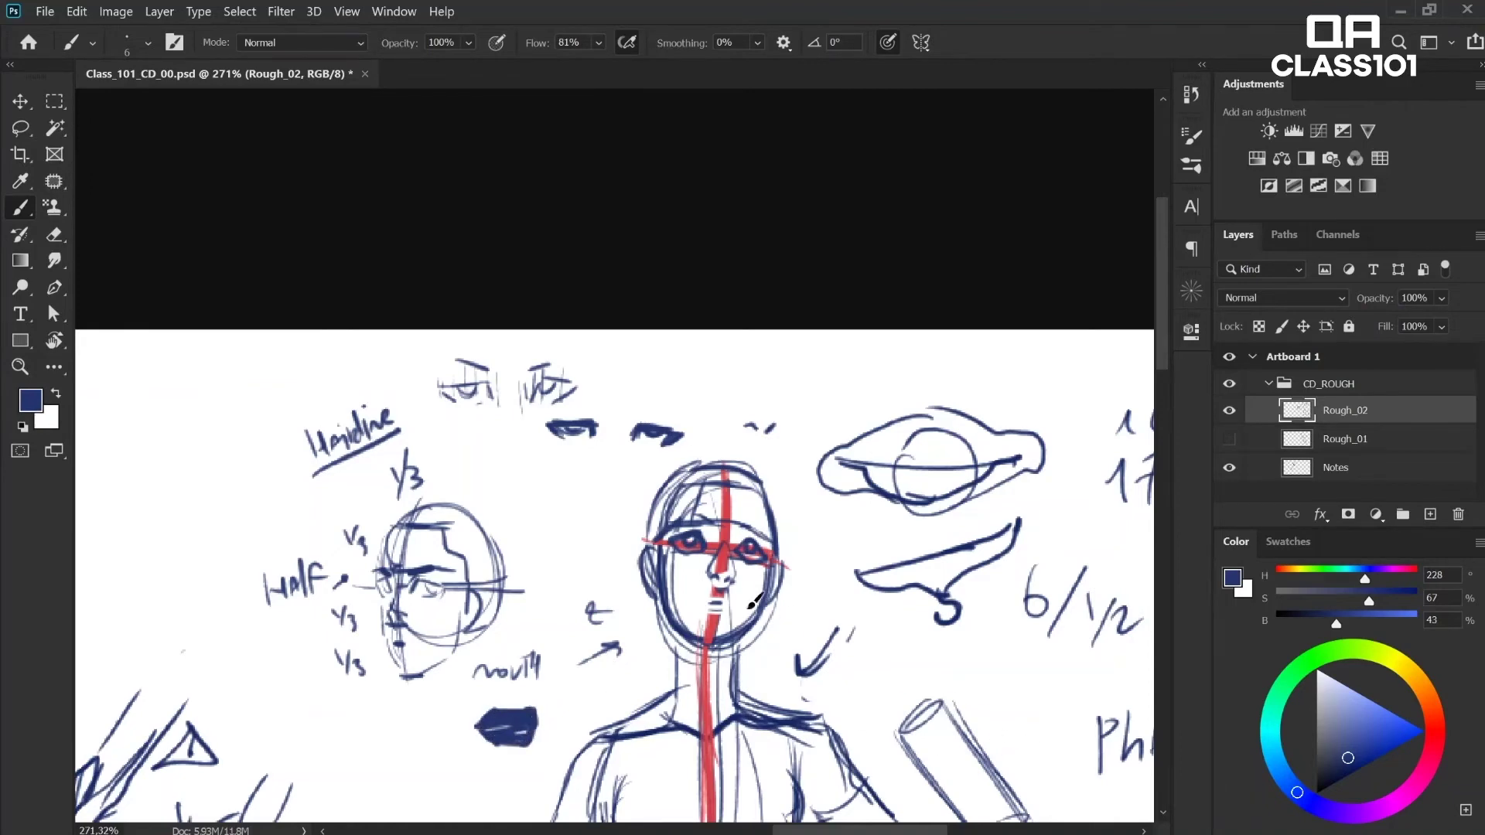
pyautogui.press('e')
pyautogui.moveTo(713, 603); pyautogui.dragTo(724, 608)
pyautogui.press('b')
# Step: Outline long straight hair falling down both sides of the head to the shoulders, and save the document
pyautogui.moveTo(752, 481)
pyautogui.mouseDown()
pyautogui.moveTo(788, 512)
pyautogui.moveTo(781, 567)
pyautogui.mouseUp()
pyautogui.moveTo(652, 499); pyautogui.dragTo(643, 691)
pyautogui.moveTo(649, 599); pyautogui.dragTo(638, 700)
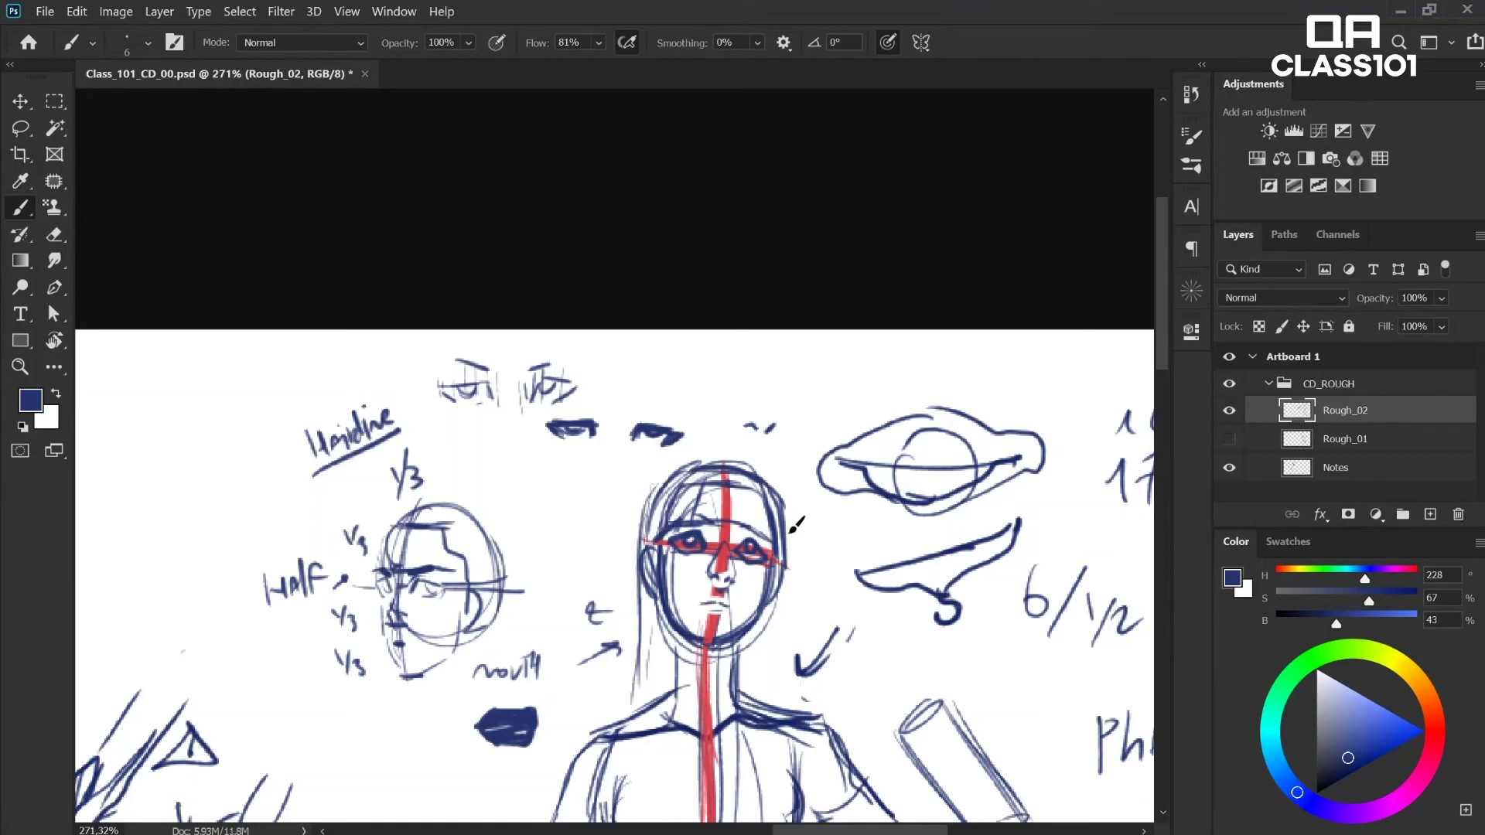
pyautogui.moveTo(789, 517); pyautogui.dragTo(804, 704)
pyautogui.moveTo(786, 548); pyautogui.dragTo(801, 694)
pyautogui.press('z')
pyautogui.moveTo(859, 643); pyautogui.dragTo(839, 675)
pyautogui.moveTo(832, 571); pyautogui.dragTo(798, 331)
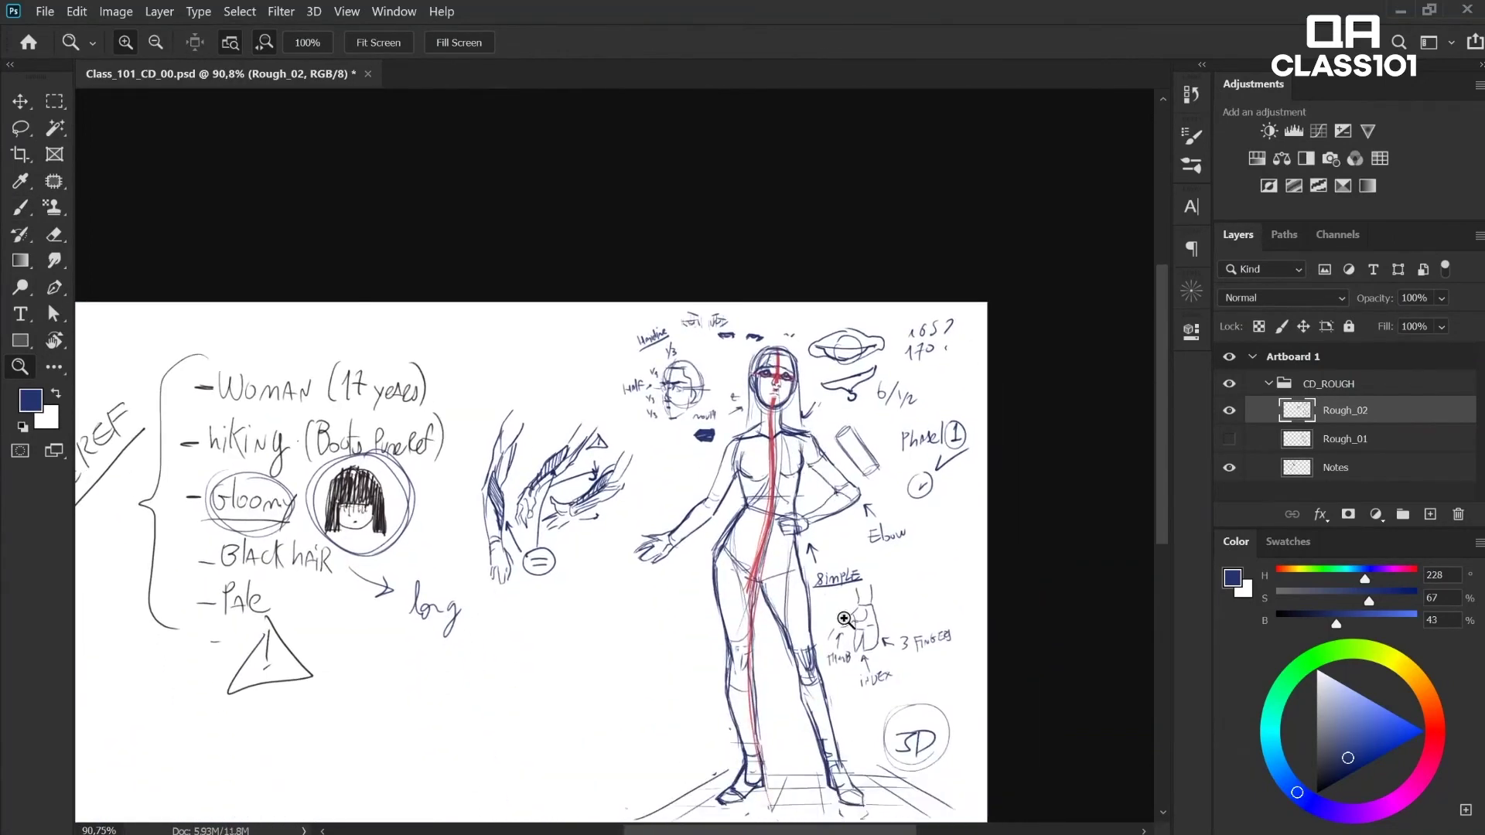
pyautogui.moveTo(845, 620)
pyautogui.mouseDown()
pyautogui.moveTo(861, 626)
pyautogui.moveTo(845, 621)
pyautogui.moveTo(848, 564)
pyautogui.mouseUp()
pyautogui.press('b')
pyautogui.hotkey('ctrl', 's')
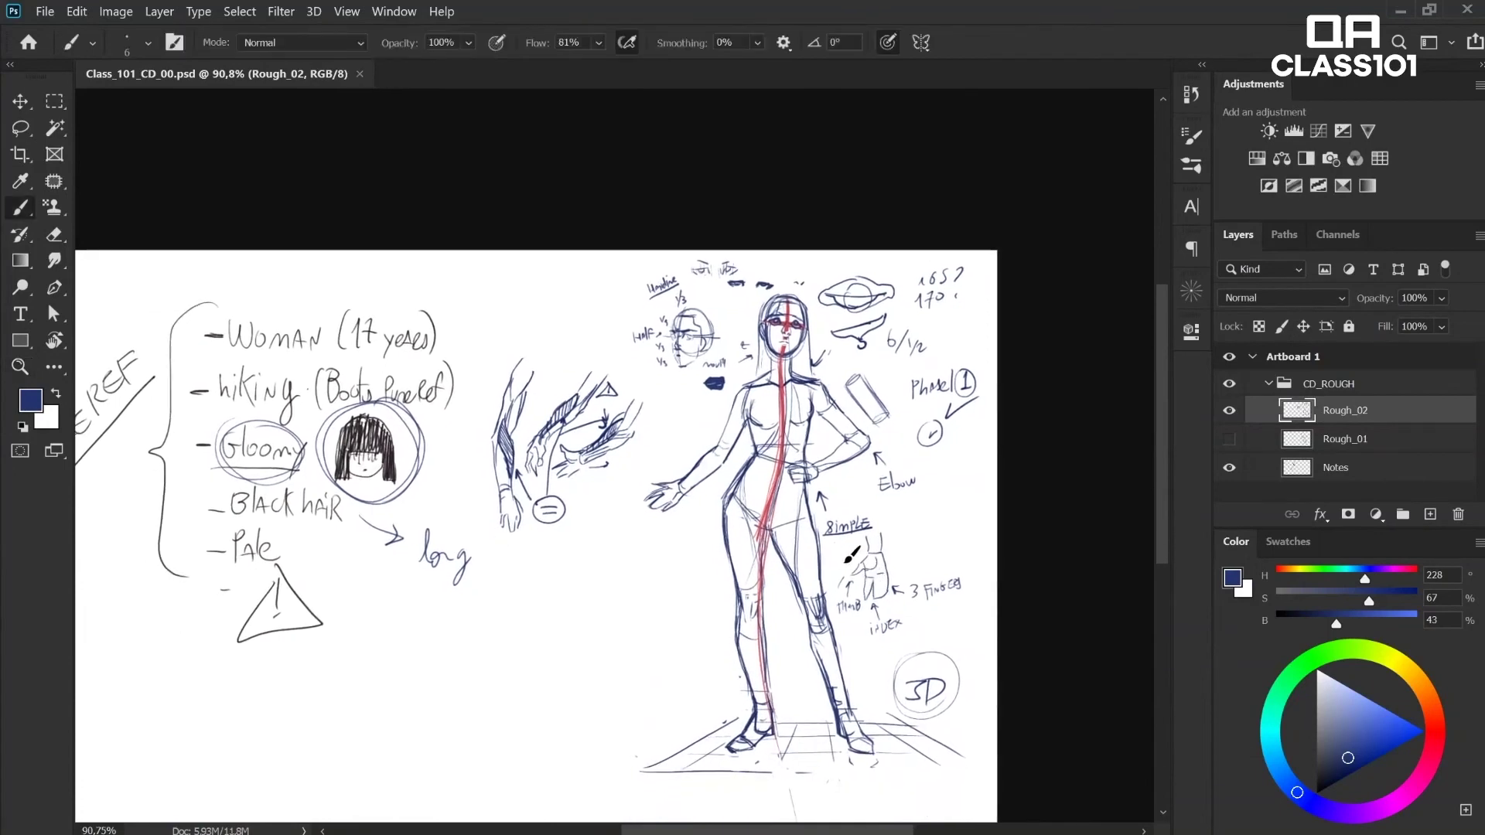
# Step: Sketch a small mannequin standing on a base beside the main figure, with a "3D" note, an arrow and a warning triangle
pyautogui.scroll(3, 648, 628)
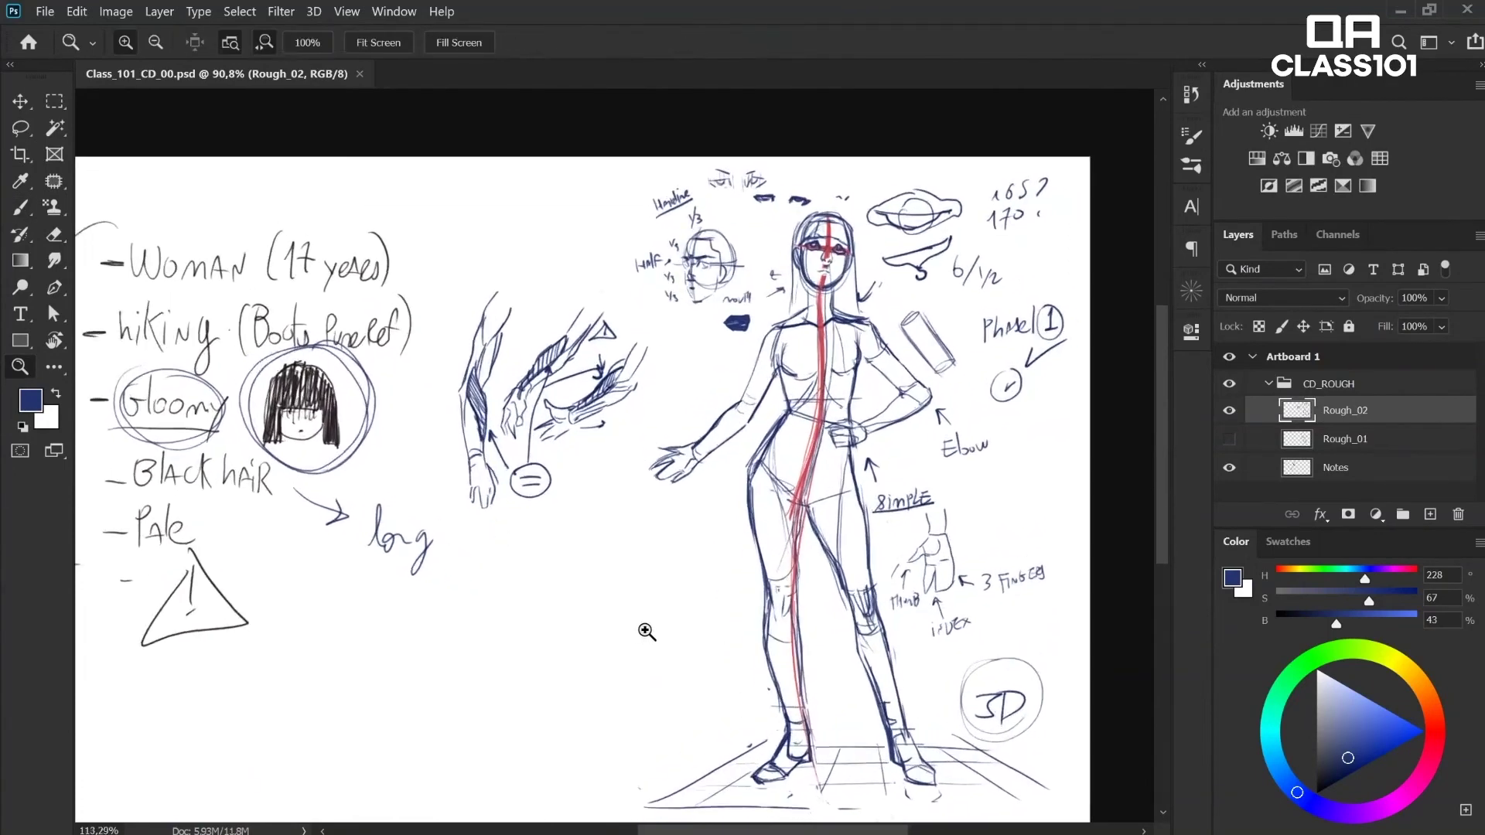
pyautogui.moveTo(608, 524)
pyautogui.mouseDown()
pyautogui.moveTo(593, 617)
pyautogui.moveTo(590, 588)
pyautogui.moveTo(596, 617)
pyautogui.moveTo(620, 572)
pyautogui.moveTo(592, 634)
pyautogui.moveTo(599, 618)
pyautogui.moveTo(616, 633)
pyautogui.moveTo(580, 652)
pyautogui.moveTo(621, 623)
pyautogui.mouseUp()
pyautogui.moveTo(598, 631); pyautogui.dragTo(640, 770)
pyautogui.moveTo(511, 760)
pyautogui.mouseDown()
pyautogui.moveTo(532, 782)
pyautogui.moveTo(561, 770)
pyautogui.mouseUp()
pyautogui.moveTo(550, 770); pyautogui.dragTo(563, 776)
pyautogui.moveTo(433, 747)
pyautogui.mouseDown()
pyautogui.moveTo(422, 770)
pyautogui.moveTo(433, 733)
pyautogui.mouseUp()
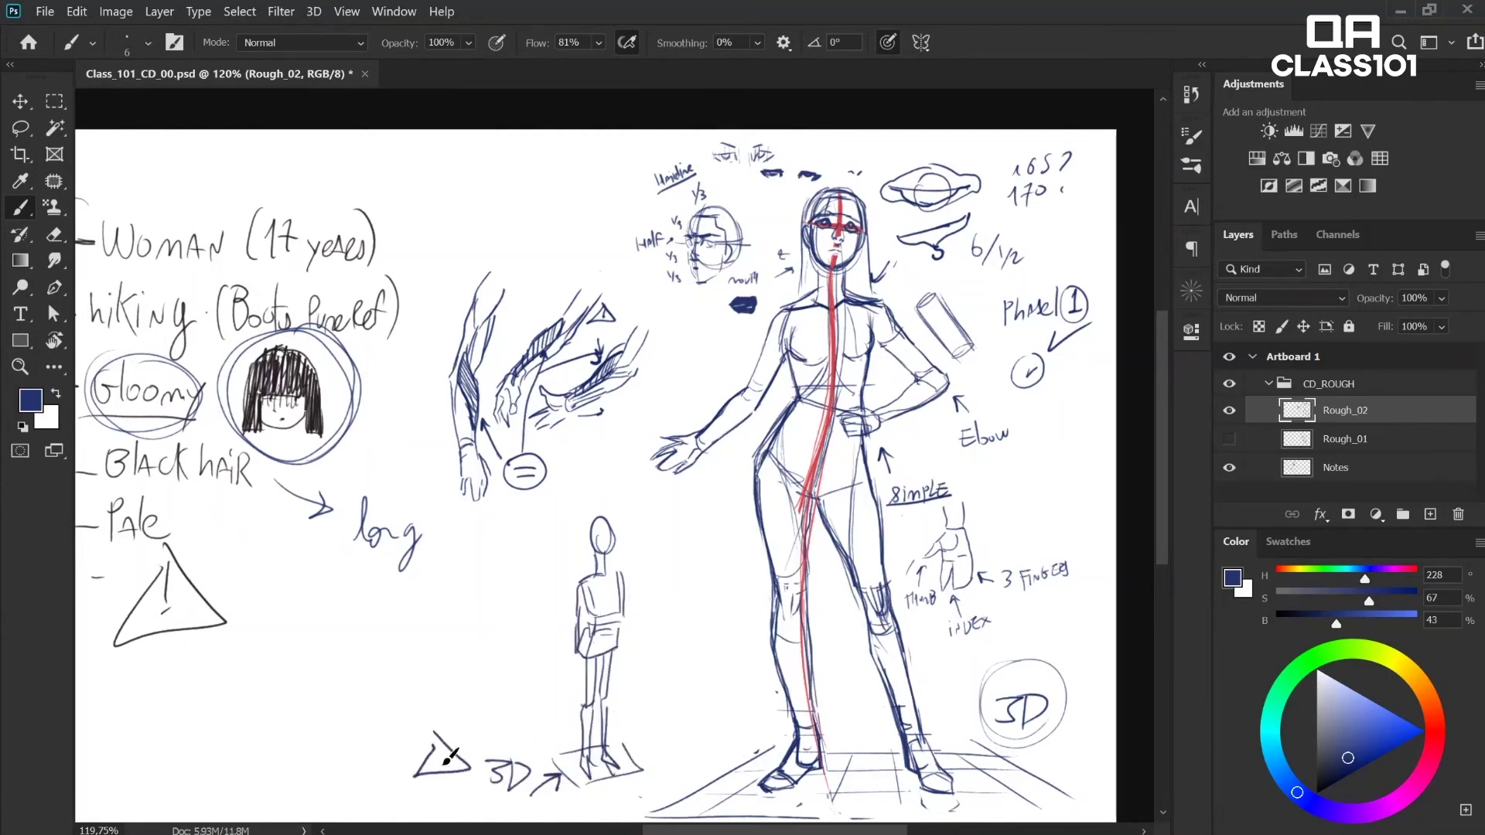
# Step: Reinforce the small mannequin's arms, and write a boxed "ALL" beneath the "3D" note
pyautogui.moveTo(577, 586); pyautogui.dragTo(578, 651)
pyautogui.moveTo(626, 576); pyautogui.dragTo(636, 646)
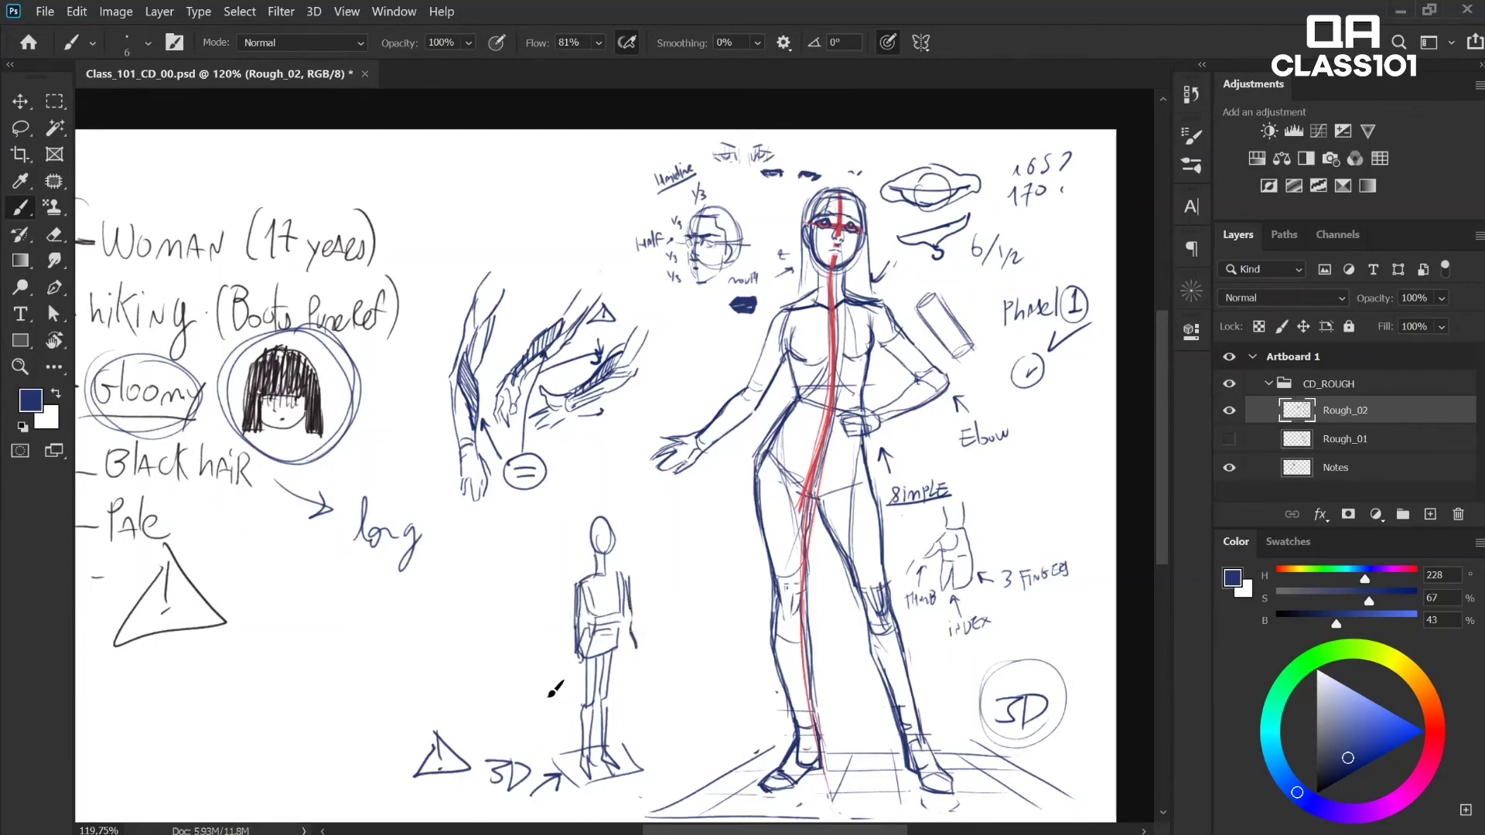
pyautogui.moveTo(549, 696); pyautogui.dragTo(559, 590)
pyautogui.moveTo(467, 733); pyautogui.dragTo(485, 712)
pyautogui.moveTo(487, 696); pyautogui.dragTo(499, 721)
pyautogui.moveTo(500, 695)
pyautogui.mouseDown()
pyautogui.moveTo(522, 718)
pyautogui.moveTo(447, 740)
pyautogui.mouseUp()
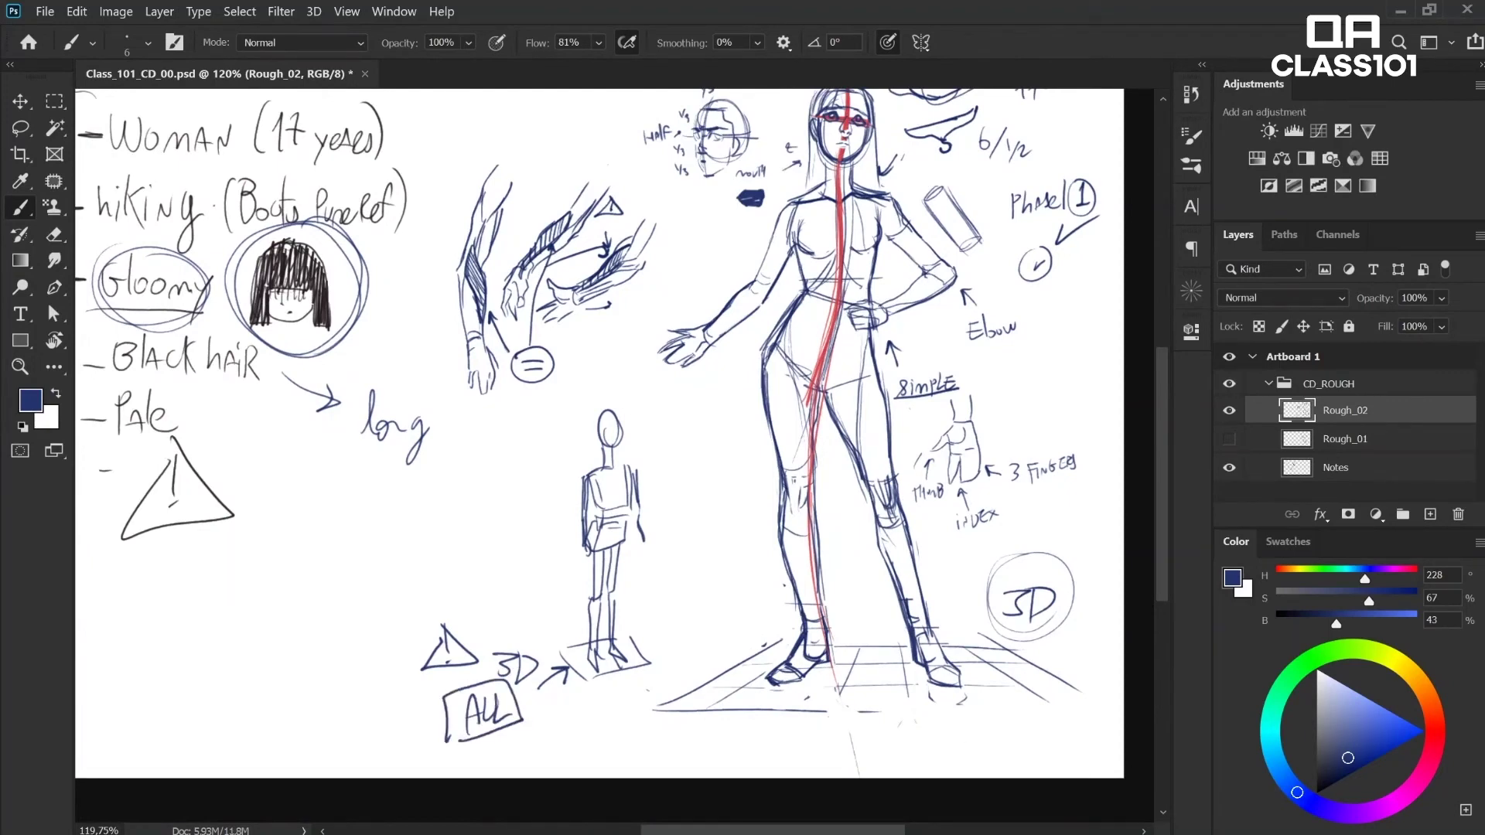
# Step: Try a dark red centre line down the small mannequin's head
pyautogui.click(1434, 741)
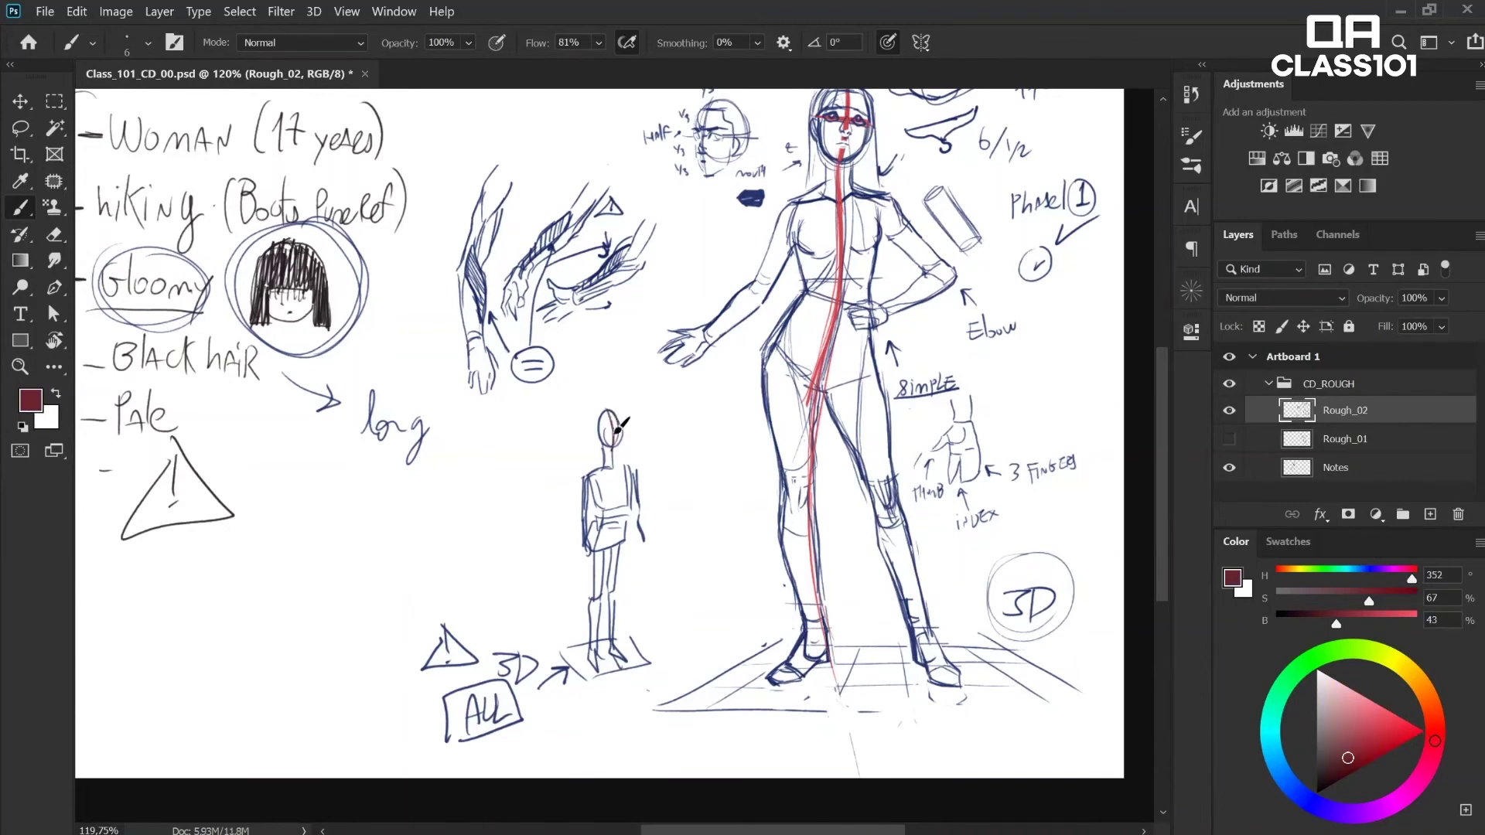
pyautogui.moveTo(613, 450); pyautogui.dragTo(609, 410)
pyautogui.click(1387, 735)
pyautogui.click(1387, 732)
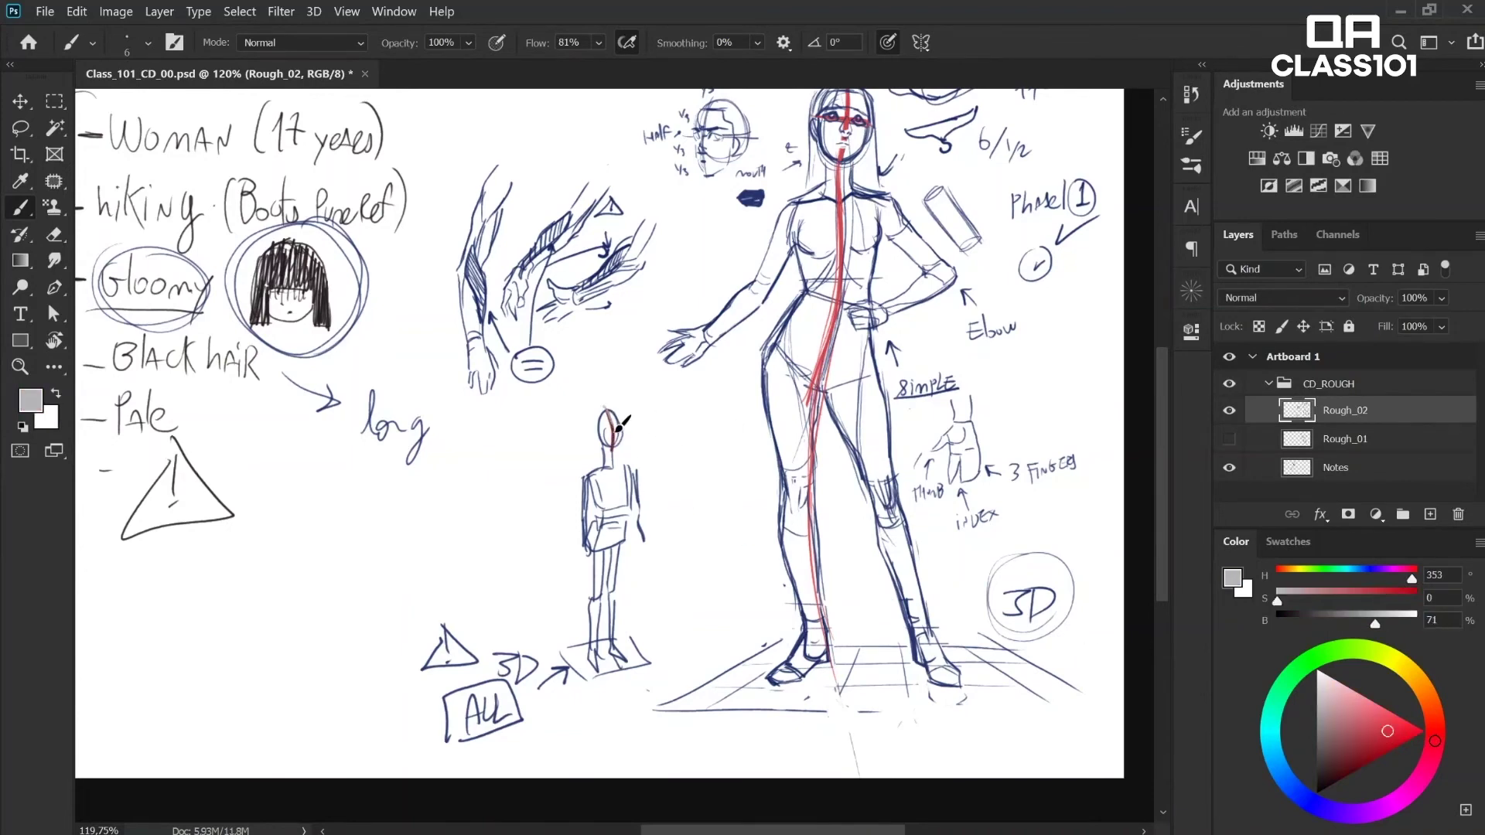
pyautogui.moveTo(1317, 706); pyautogui.dragTo(1398, 745)
# Step: Erase the small mannequin beside the "3D" note, and return to the dark blue brush
pyautogui.press('e')
pyautogui.moveTo(610, 411); pyautogui.dragTo(615, 549)
pyautogui.press('b')
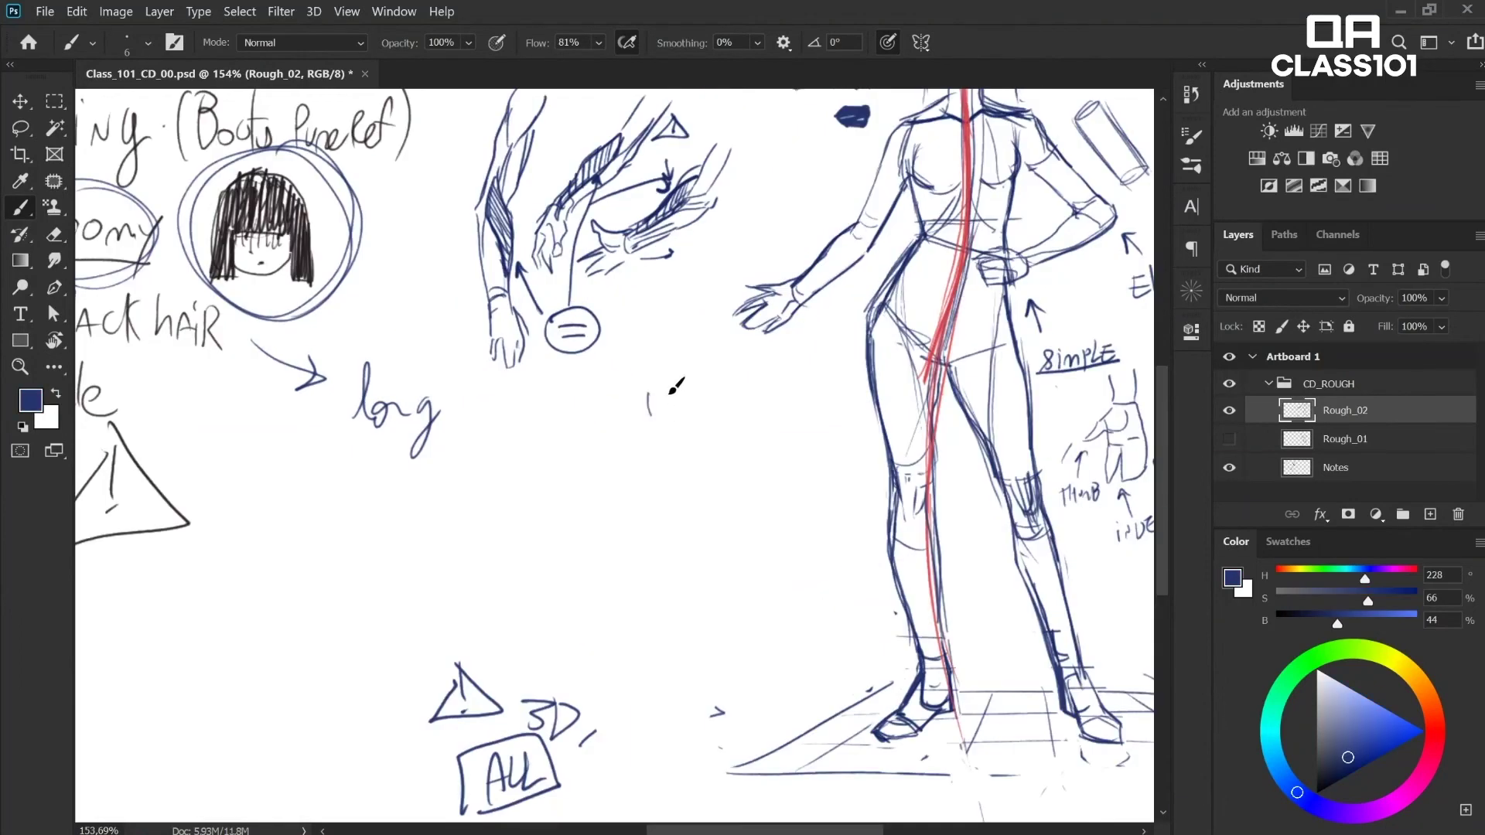
# Step: Sketch a slim front-view mannequin in dark blue with head, neck, ribcage, pelvis and simple jointed limbs
pyautogui.moveTo(657, 379)
pyautogui.mouseDown()
pyautogui.moveTo(656, 430)
pyautogui.moveTo(690, 456)
pyautogui.moveTo(634, 512)
pyautogui.mouseUp()
pyautogui.moveTo(637, 517); pyautogui.dragTo(675, 513)
pyautogui.moveTo(683, 462); pyautogui.dragTo(675, 500)
pyautogui.moveTo(634, 511)
pyautogui.mouseDown()
pyautogui.moveTo(626, 559)
pyautogui.moveTo(654, 580)
pyautogui.mouseUp()
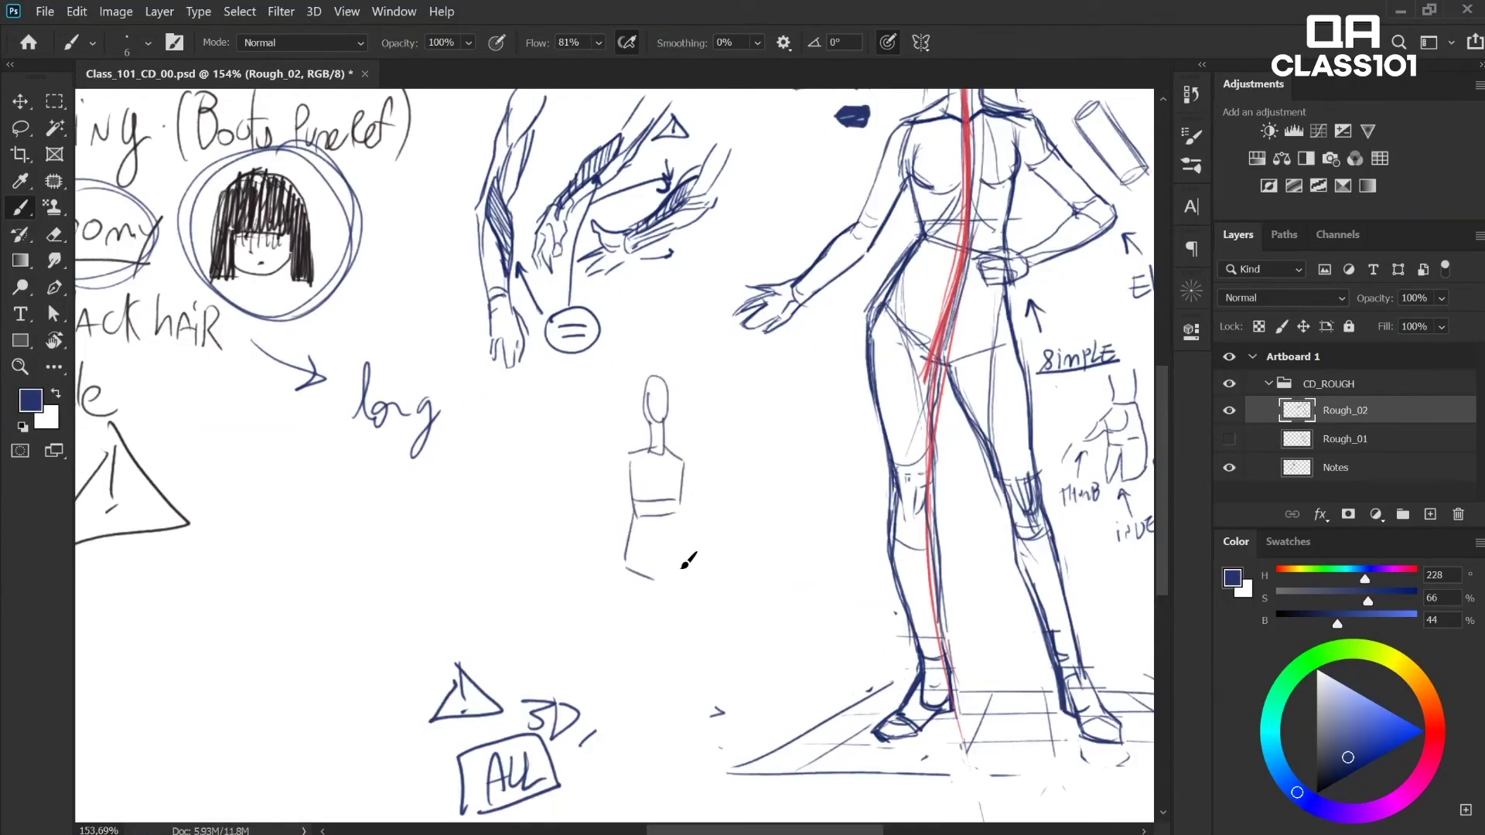
pyautogui.moveTo(681, 514); pyautogui.dragTo(656, 578)
pyautogui.moveTo(656, 512)
pyautogui.mouseDown()
pyautogui.moveTo(656, 576)
pyautogui.moveTo(653, 525)
pyautogui.mouseUp()
pyautogui.moveTo(627, 464); pyautogui.dragTo(632, 515)
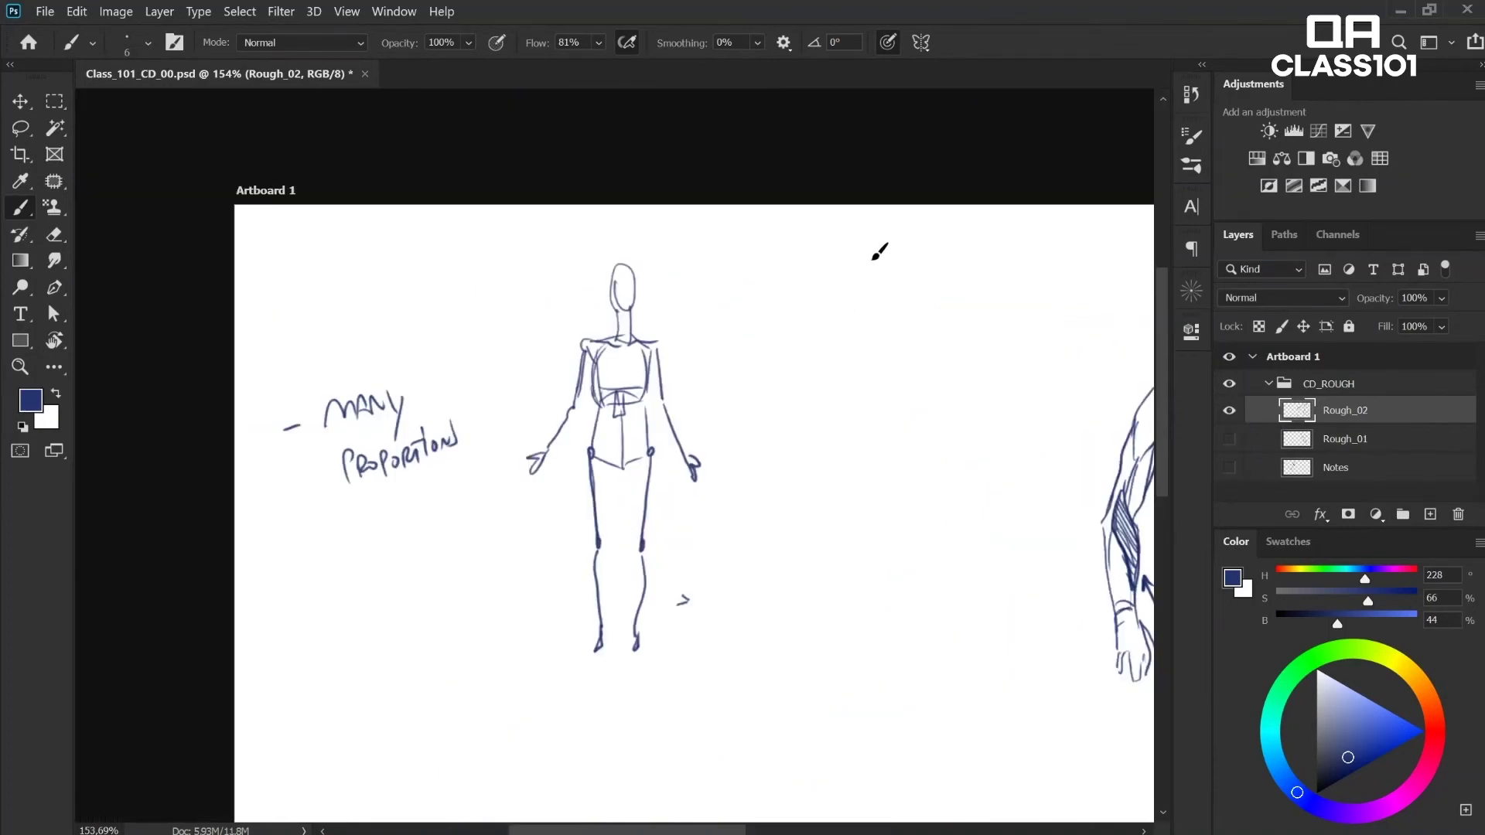
# Step: Sketch a broad-shouldered mannequin's head, wide chest and hanging arms beside the slim mannequin
pyautogui.moveTo(897, 300)
pyautogui.mouseDown()
pyautogui.moveTo(881, 280)
pyautogui.moveTo(869, 313)
pyautogui.moveTo(888, 324)
pyautogui.moveTo(859, 329)
pyautogui.moveTo(847, 410)
pyautogui.mouseUp()
pyautogui.moveTo(852, 357); pyautogui.dragTo(854, 421)
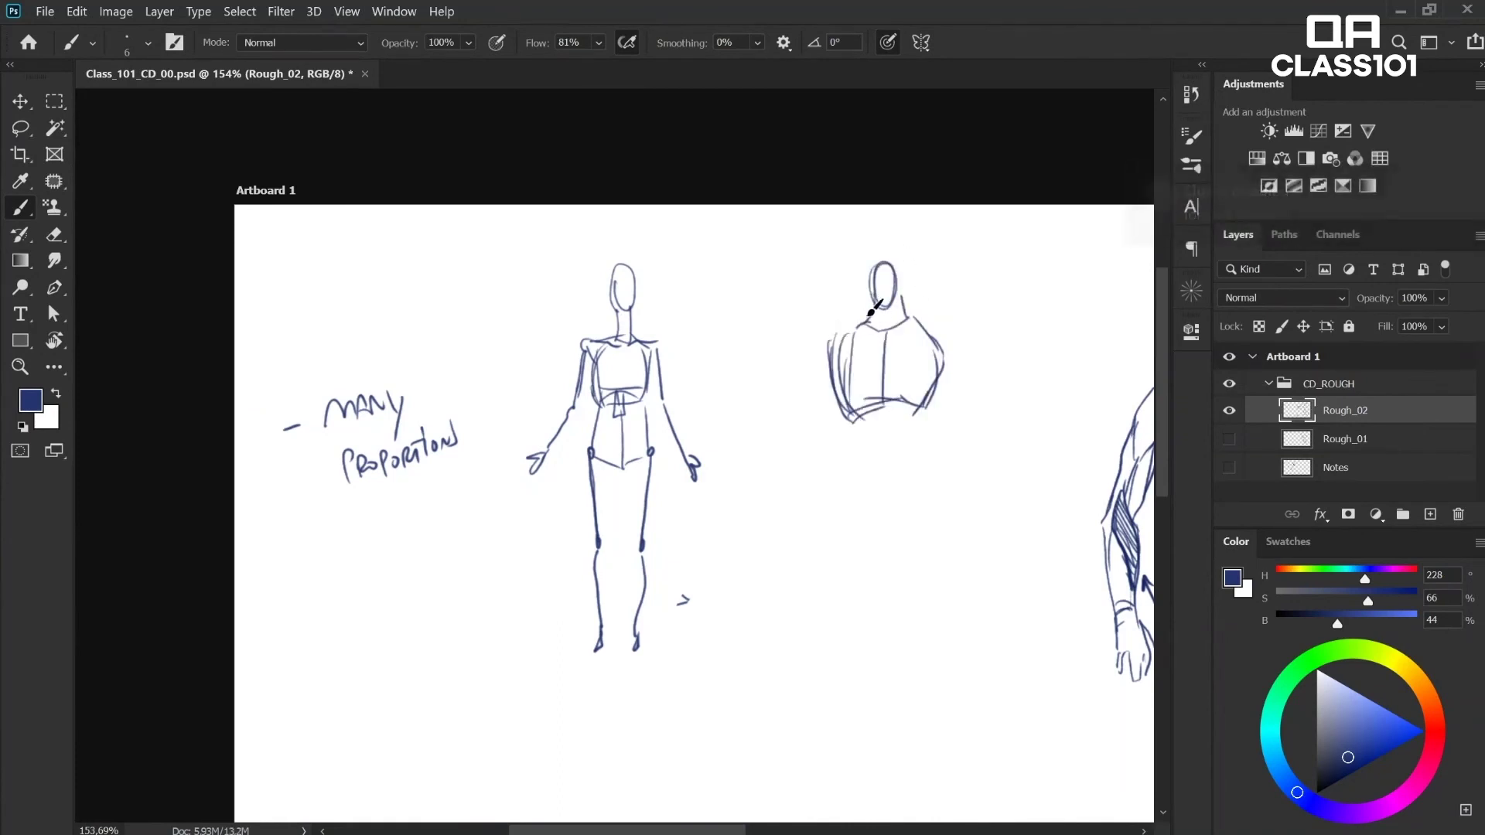
pyautogui.moveTo(864, 315)
pyautogui.mouseDown()
pyautogui.moveTo(830, 348)
pyautogui.moveTo(778, 478)
pyautogui.moveTo(820, 348)
pyautogui.moveTo(785, 409)
pyautogui.moveTo(787, 507)
pyautogui.mouseUp()
pyautogui.press('e')
pyautogui.press('b')
pyautogui.press('b')
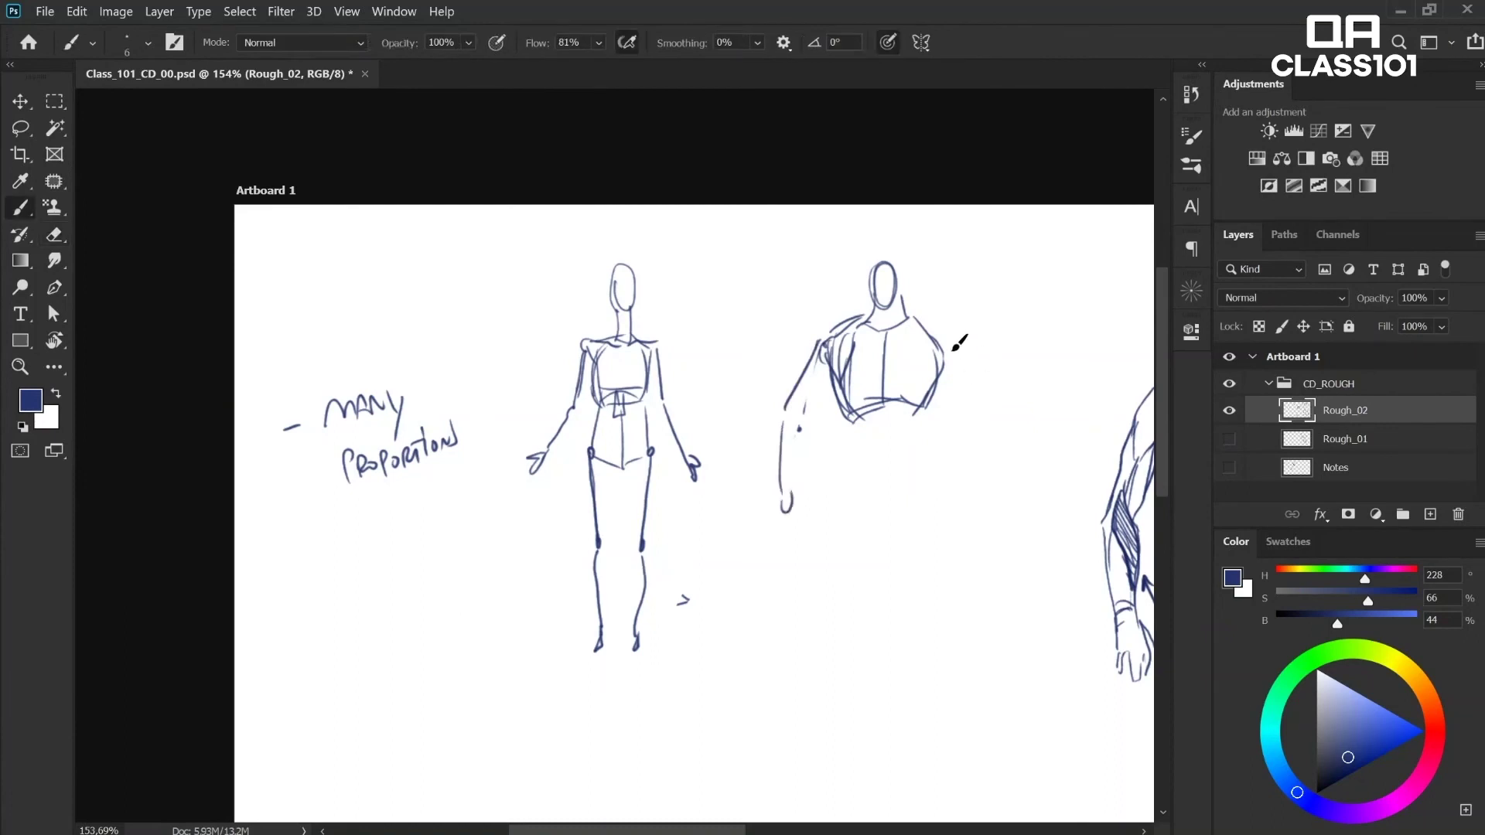
pyautogui.moveTo(950, 348)
pyautogui.mouseDown()
pyautogui.moveTo(973, 421)
pyautogui.moveTo(973, 512)
pyautogui.moveTo(977, 493)
pyautogui.moveTo(762, 547)
pyautogui.moveTo(986, 549)
pyautogui.moveTo(1014, 457)
pyautogui.mouseUp()
# Step: Lasso the broad-shouldered upper body, move it slightly upward, and deselect it
pyautogui.press('l')
pyautogui.moveTo(971, 474); pyautogui.dragTo(968, 441)
pyautogui.press('b')
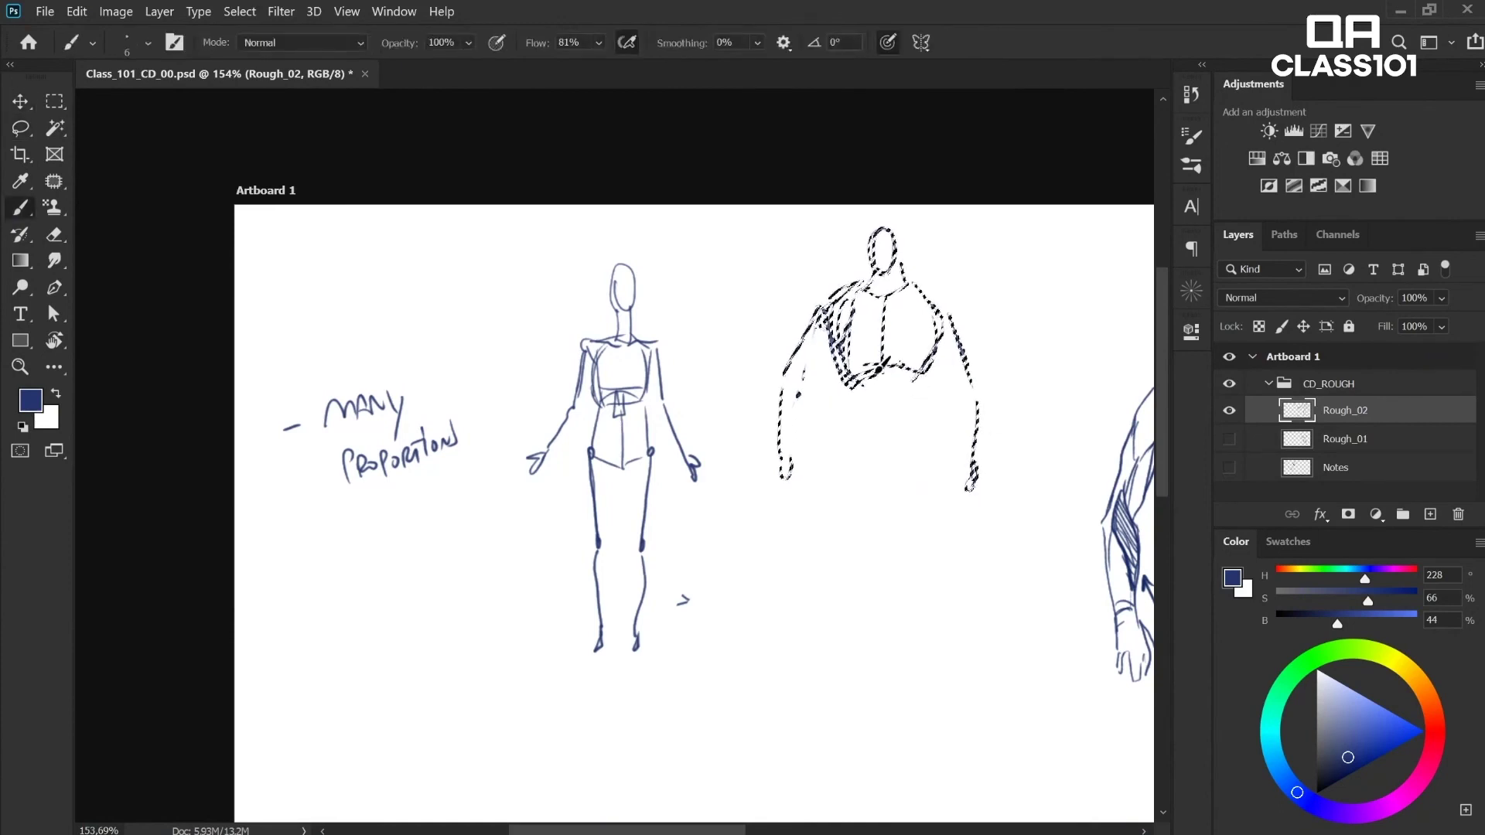
pyautogui.hotkey('ctrl', 'd')
# Step: Add a waist, pelvis and two jointed legs to the broad-shouldered mannequin, erasing and correcting the first leg
pyautogui.moveTo(885, 376)
pyautogui.mouseDown()
pyautogui.moveTo(880, 398)
pyautogui.moveTo(852, 404)
pyautogui.moveTo(902, 434)
pyautogui.moveTo(918, 387)
pyautogui.moveTo(872, 442)
pyautogui.moveTo(851, 639)
pyautogui.mouseUp()
pyautogui.press('e')
pyautogui.moveTo(845, 450); pyautogui.dragTo(852, 618)
pyautogui.press('b')
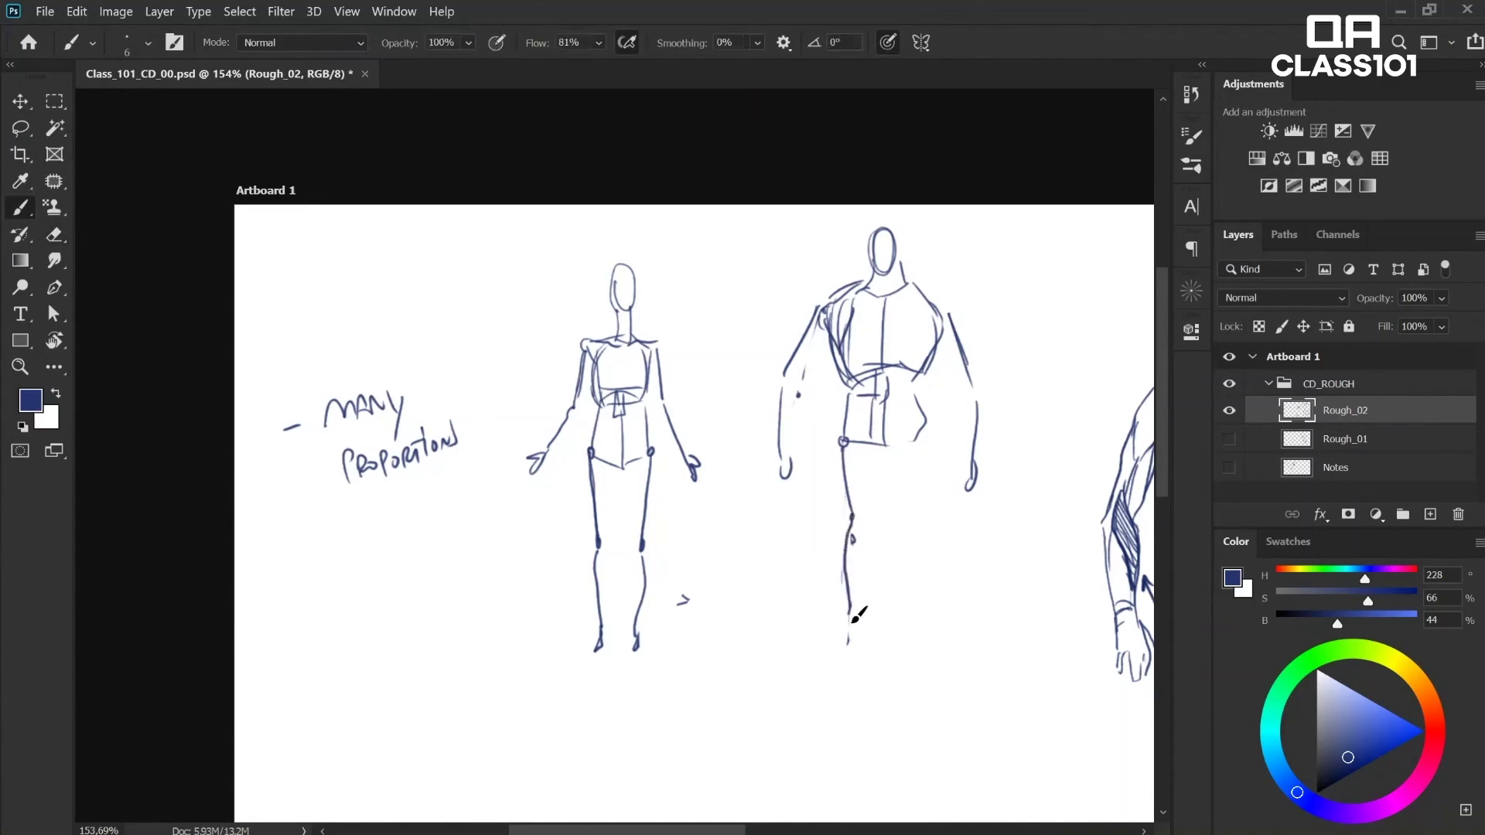
pyautogui.moveTo(911, 438); pyautogui.dragTo(903, 532)
pyautogui.moveTo(902, 534); pyautogui.dragTo(905, 600)
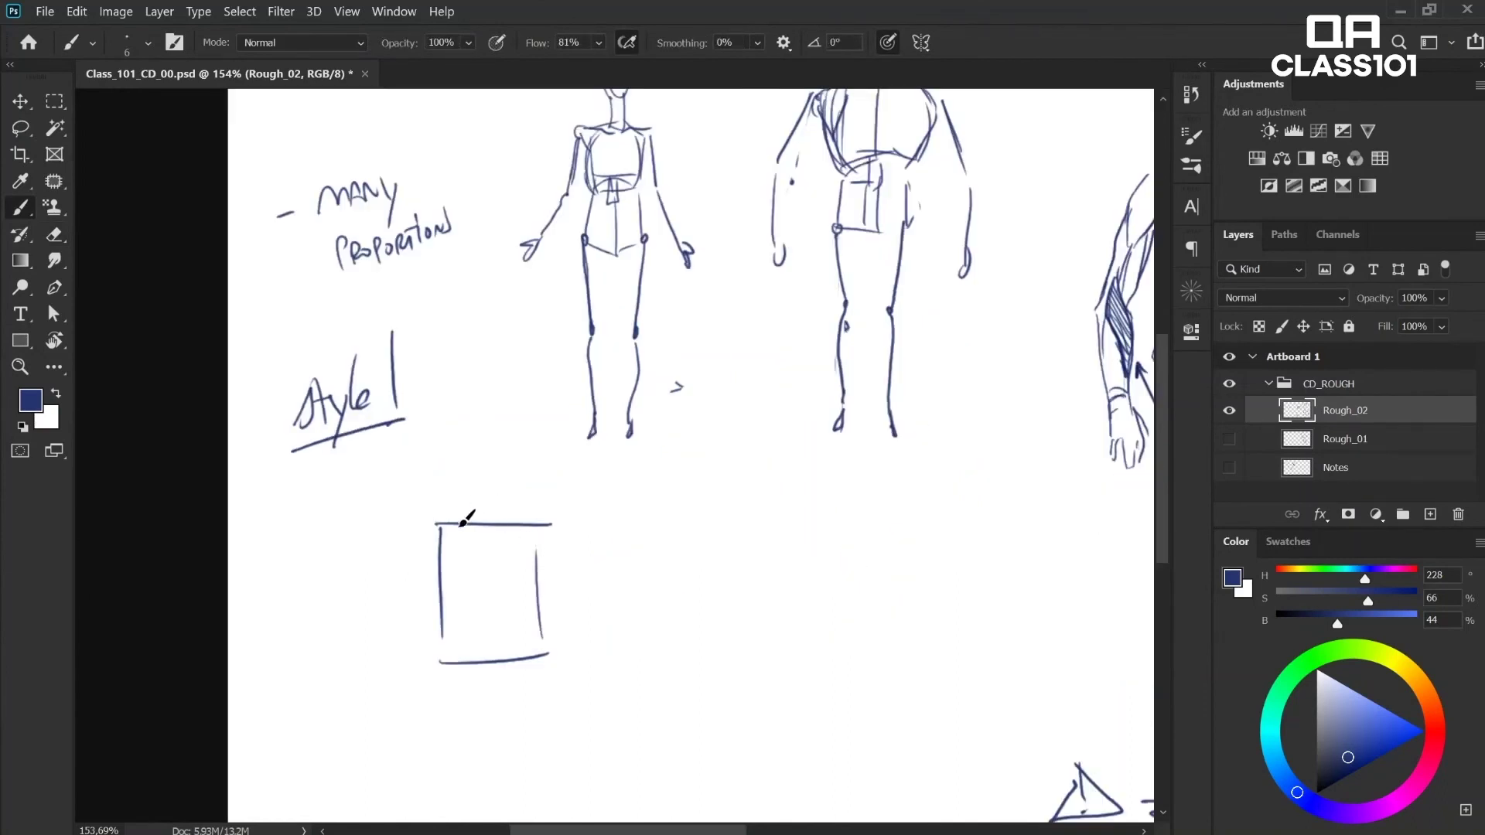
# Step: Build a stylized square-bodied figure below the "Style" note by adding a narrow head, arms and short legs
pyautogui.moveTo(462, 524)
pyautogui.mouseDown()
pyautogui.moveTo(490, 442)
pyautogui.moveTo(520, 504)
pyautogui.moveTo(508, 469)
pyautogui.mouseUp()
pyautogui.moveTo(460, 521)
pyautogui.mouseDown()
pyautogui.moveTo(422, 580)
pyautogui.moveTo(401, 679)
pyautogui.moveTo(420, 677)
pyautogui.mouseUp()
pyautogui.moveTo(437, 623); pyautogui.dragTo(433, 681)
pyautogui.moveTo(544, 549)
pyautogui.mouseDown()
pyautogui.moveTo(553, 656)
pyautogui.moveTo(575, 673)
pyautogui.moveTo(564, 579)
pyautogui.mouseUp()
pyautogui.moveTo(443, 659)
pyautogui.mouseDown()
pyautogui.moveTo(445, 713)
pyautogui.moveTo(479, 709)
pyautogui.moveTo(480, 666)
pyautogui.moveTo(506, 709)
pyautogui.mouseUp()
pyautogui.moveTo(506, 709); pyautogui.dragTo(535, 656)
# Step: Sketch a stylized round-bodied figure with a small head, curved arms and short legs beside the square one
pyautogui.moveTo(700, 554)
pyautogui.mouseDown()
pyautogui.moveTo(649, 622)
pyautogui.moveTo(687, 663)
pyautogui.mouseUp()
pyautogui.moveTo(697, 662)
pyautogui.mouseDown()
pyautogui.moveTo(726, 658)
pyautogui.moveTo(796, 595)
pyautogui.mouseUp()
pyautogui.moveTo(737, 544)
pyautogui.mouseDown()
pyautogui.moveTo(787, 580)
pyautogui.moveTo(788, 625)
pyautogui.mouseUp()
pyautogui.moveTo(694, 555)
pyautogui.mouseDown()
pyautogui.moveTo(671, 565)
pyautogui.moveTo(712, 525)
pyautogui.mouseUp()
pyautogui.moveTo(785, 567)
pyautogui.mouseDown()
pyautogui.moveTo(749, 512)
pyautogui.moveTo(764, 510)
pyautogui.moveTo(696, 537)
pyautogui.moveTo(650, 633)
pyautogui.mouseUp()
pyautogui.moveTo(808, 654)
pyautogui.mouseDown()
pyautogui.moveTo(828, 597)
pyautogui.moveTo(791, 544)
pyautogui.mouseUp()
pyautogui.moveTo(655, 640)
pyautogui.mouseDown()
pyautogui.moveTo(679, 696)
pyautogui.moveTo(712, 673)
pyautogui.moveTo(770, 675)
pyautogui.mouseUp()
pyautogui.moveTo(671, 560)
pyautogui.mouseDown()
pyautogui.moveTo(759, 551)
pyautogui.moveTo(780, 642)
pyautogui.moveTo(772, 558)
pyautogui.mouseUp()
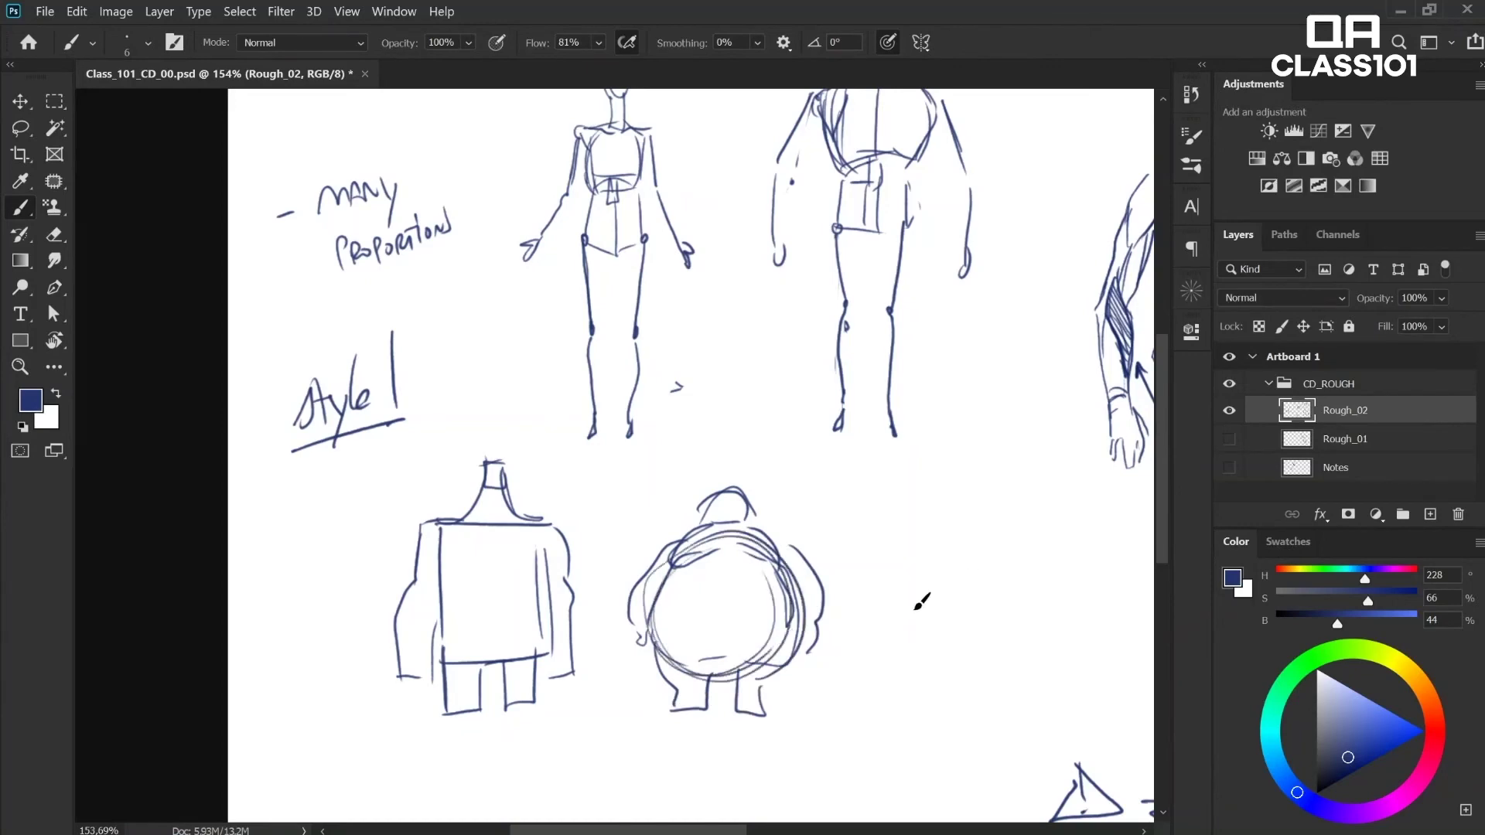
# Step: Sketch a tiny figure with an oversized head beside the round-bodied figure
pyautogui.moveTo(866, 659)
pyautogui.mouseDown()
pyautogui.moveTo(882, 622)
pyautogui.moveTo(904, 661)
pyautogui.moveTo(890, 710)
pyautogui.moveTo(866, 684)
pyautogui.mouseUp()
pyautogui.moveTo(892, 669); pyautogui.dragTo(900, 695)
pyautogui.press('z')
pyautogui.moveTo(952, 651); pyautogui.dragTo(900, 651)
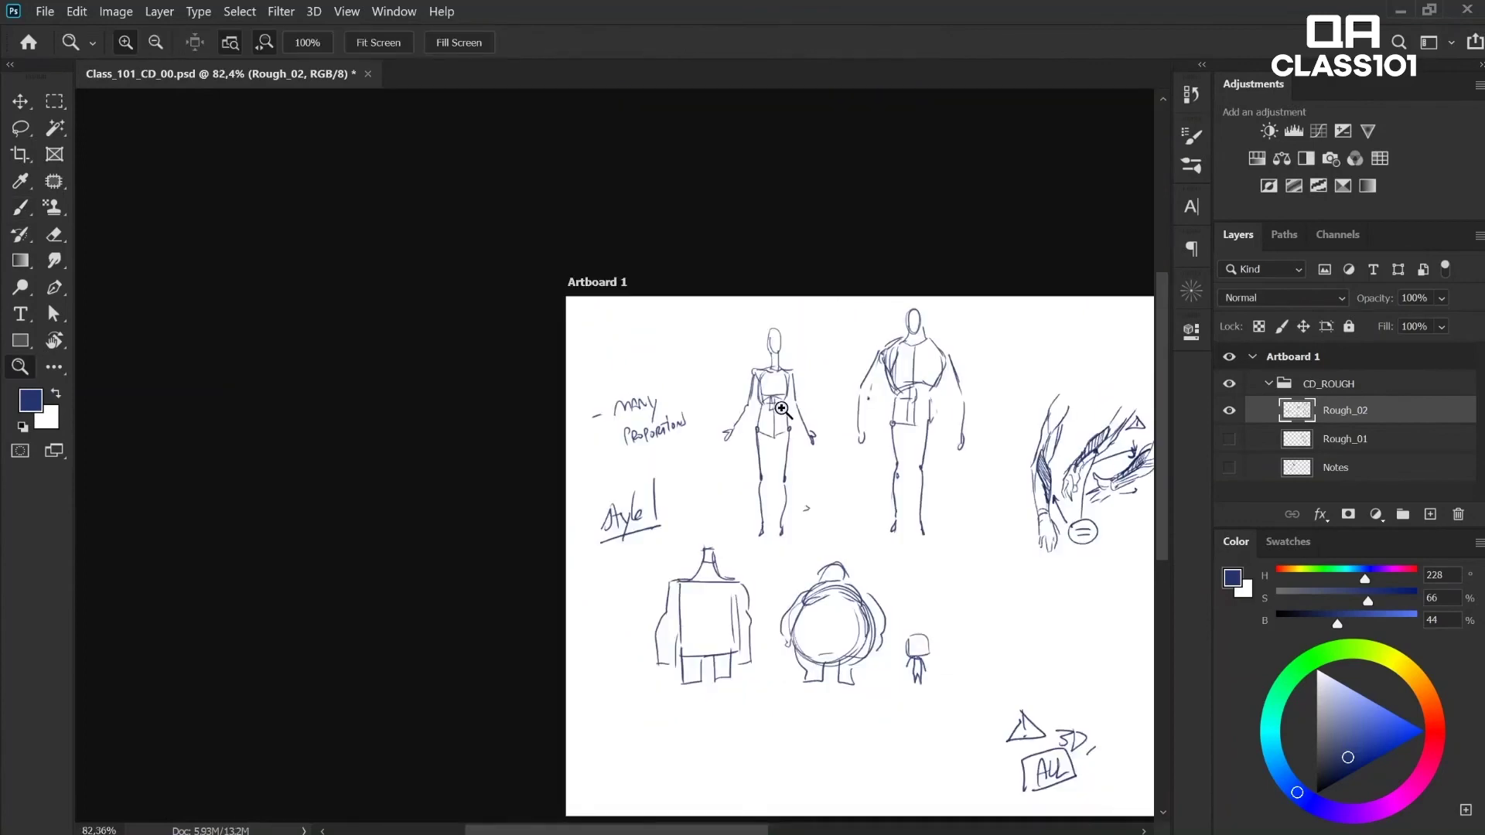
# Step: Add contour lines to the slim mannequin's legs and arms to give the limbs volume
pyautogui.moveTo(779, 409); pyautogui.dragTo(857, 420)
pyautogui.press('b')
pyautogui.moveTo(718, 468)
pyautogui.mouseDown()
pyautogui.moveTo(729, 591)
pyautogui.moveTo(746, 588)
pyautogui.mouseUp()
pyautogui.moveTo(747, 608)
pyautogui.mouseDown()
pyautogui.moveTo(755, 486)
pyautogui.moveTo(773, 611)
pyautogui.moveTo(738, 711)
pyautogui.mouseUp()
pyautogui.moveTo(785, 588); pyautogui.dragTo(772, 713)
pyautogui.moveTo(781, 622); pyautogui.dragTo(774, 688)
pyautogui.moveTo(732, 317)
pyautogui.mouseDown()
pyautogui.moveTo(706, 402)
pyautogui.moveTo(659, 470)
pyautogui.mouseUp()
pyautogui.moveTo(727, 387); pyautogui.dragTo(689, 434)
pyautogui.moveTo(814, 406); pyautogui.dragTo(853, 478)
pyautogui.moveTo(809, 416)
pyautogui.mouseDown()
pyautogui.moveTo(803, 324)
pyautogui.moveTo(819, 333)
pyautogui.mouseUp()
# Step: Add neck, shoulder and chest lines to the slim mannequin's upper body
pyautogui.press('z')
pyautogui.moveTo(1027, 508); pyautogui.dragTo(959, 508)
pyautogui.press('b')
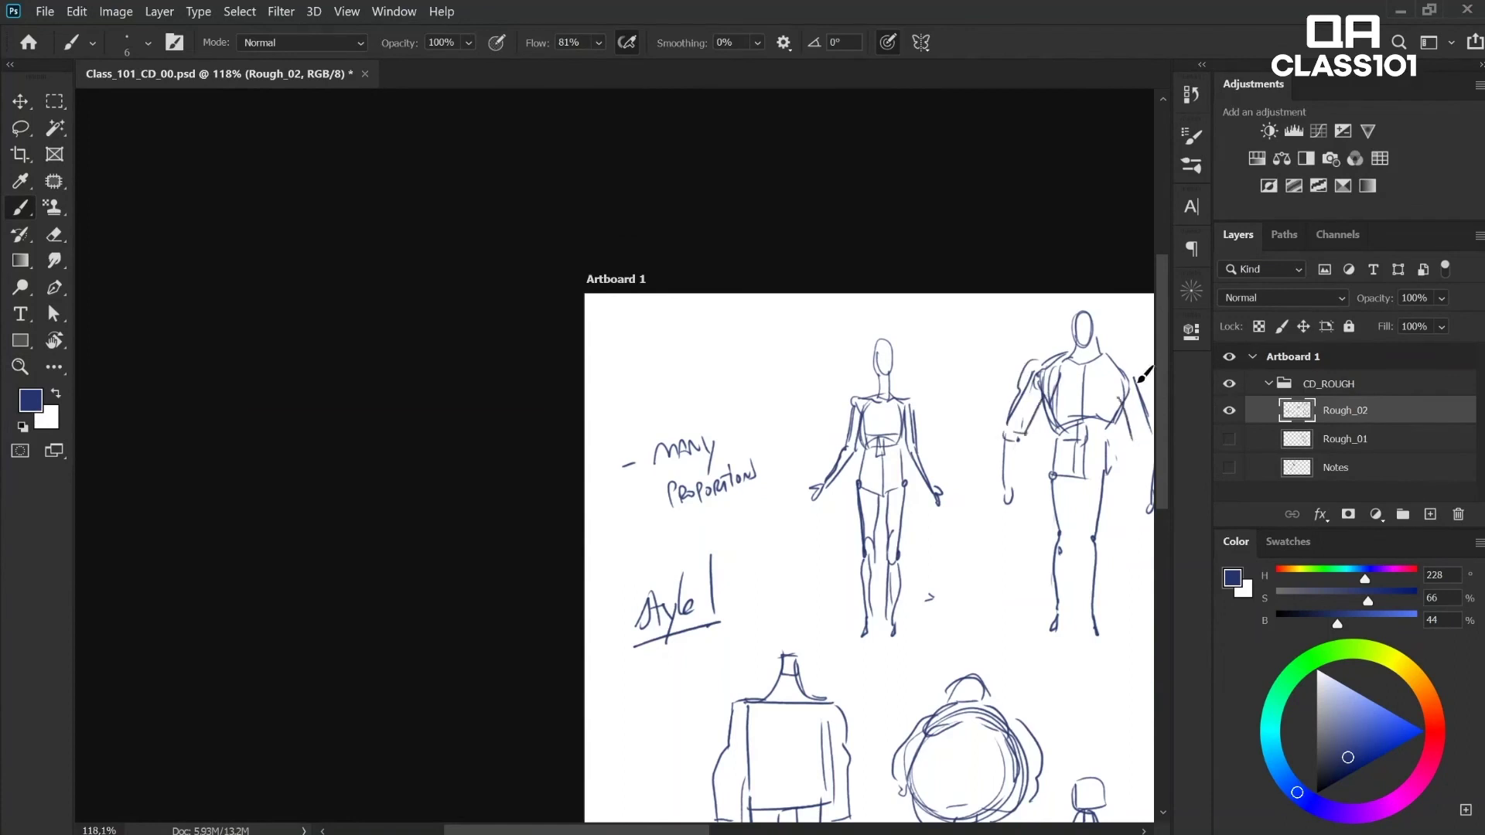
pyautogui.scroll(5, 938, 448)
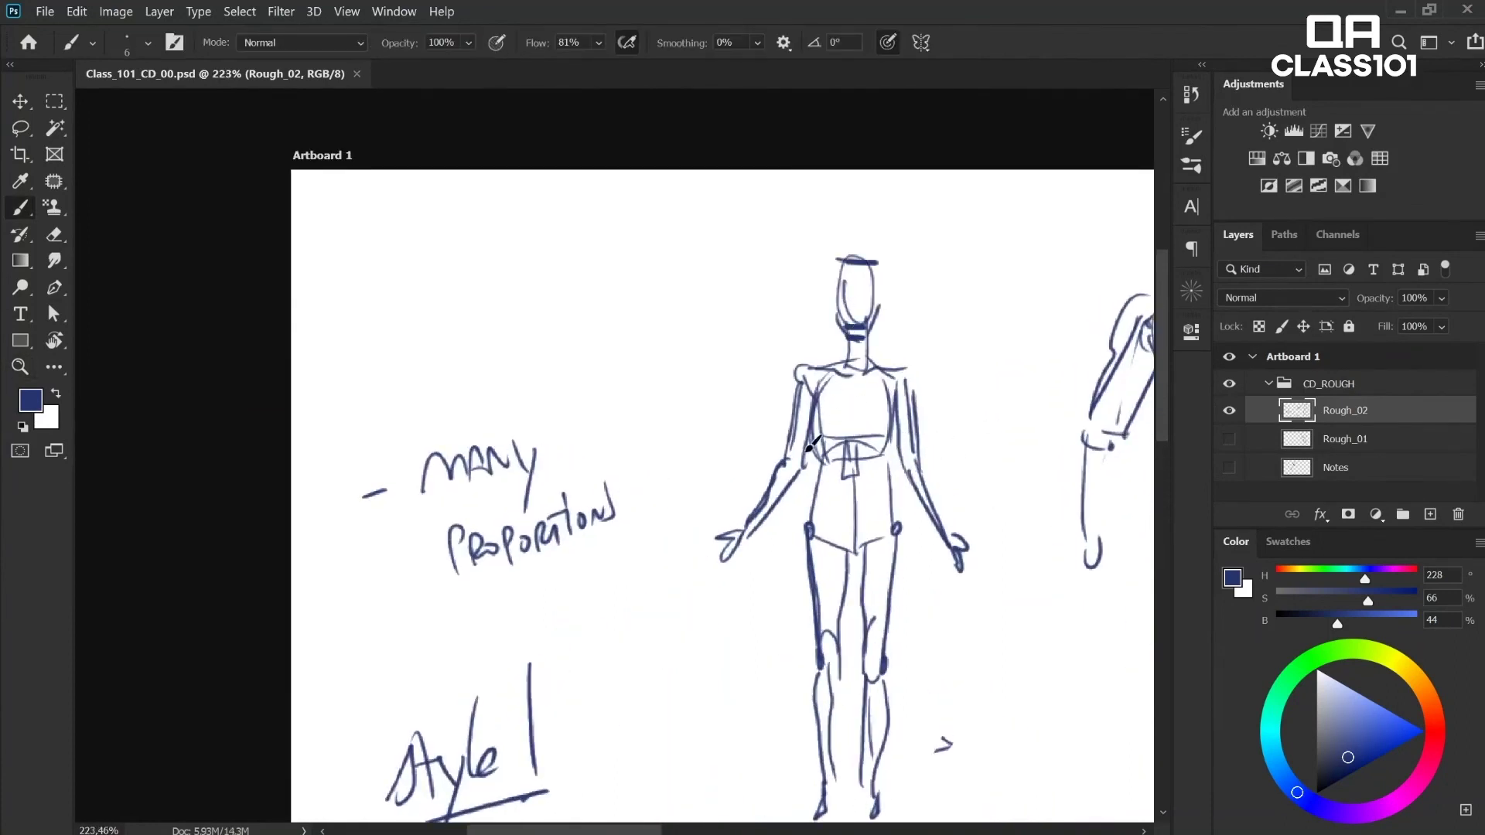
pyautogui.moveTo(806, 456)
pyautogui.mouseDown()
pyautogui.moveTo(808, 395)
pyautogui.moveTo(828, 415)
pyautogui.moveTo(906, 387)
pyautogui.mouseUp()
pyautogui.moveTo(790, 376); pyautogui.dragTo(891, 367)
pyautogui.moveTo(829, 363); pyautogui.dragTo(845, 326)
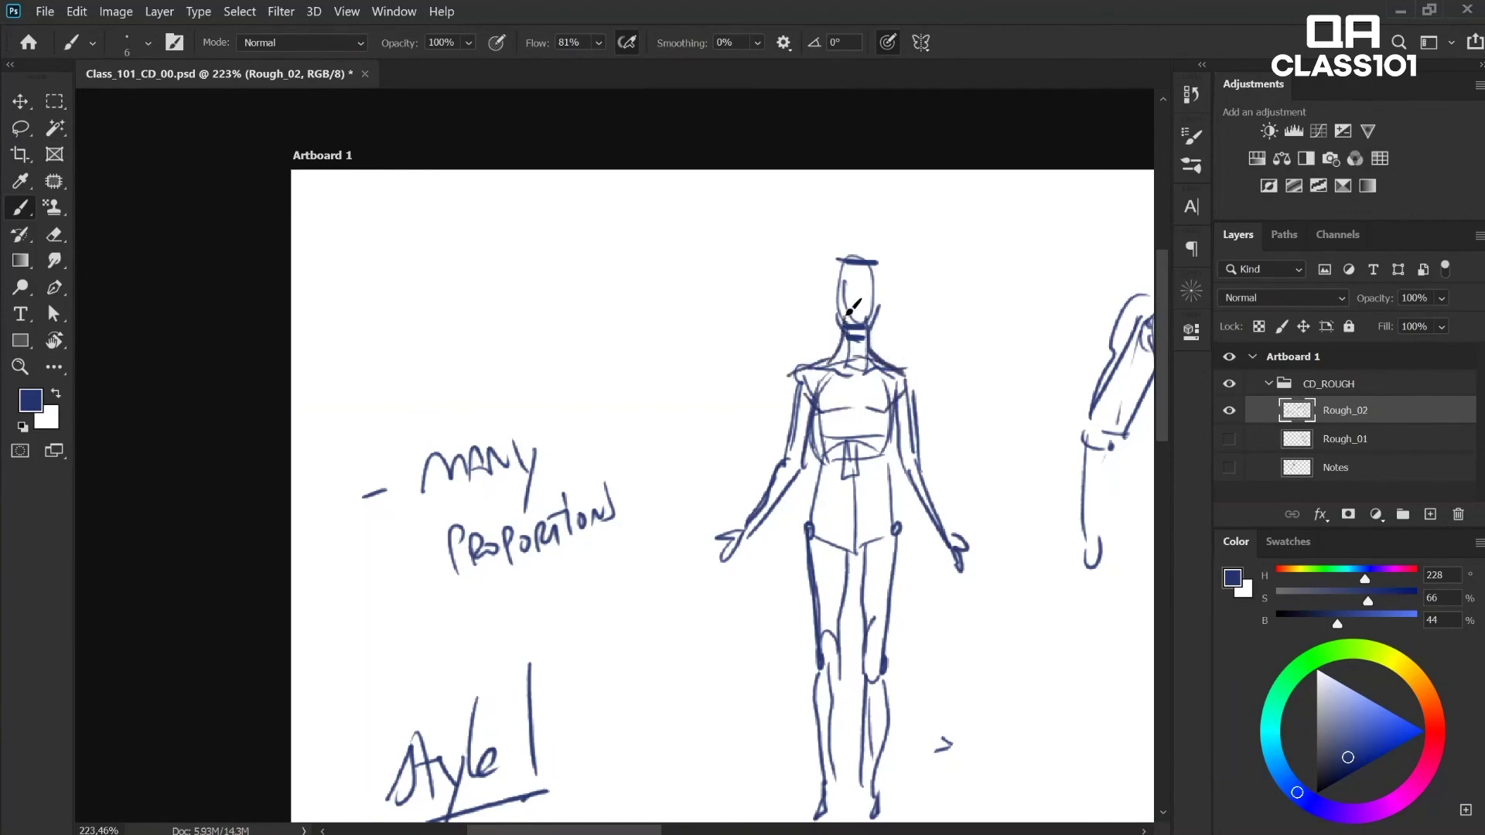
# Step: Draw ribcage lines, a vertical centre line and angled pelvis lines on the slim mannequin's torso
pyautogui.moveTo(844, 420); pyautogui.dragTo(818, 444)
pyautogui.moveTo(881, 452)
pyautogui.mouseDown()
pyautogui.moveTo(900, 412)
pyautogui.moveTo(855, 549)
pyautogui.mouseUp()
pyautogui.moveTo(823, 446)
pyautogui.mouseDown()
pyautogui.moveTo(817, 490)
pyautogui.moveTo(850, 541)
pyautogui.mouseUp()
pyautogui.moveTo(912, 441); pyautogui.dragTo(870, 545)
pyautogui.moveTo(809, 498)
pyautogui.mouseDown()
pyautogui.moveTo(822, 643)
pyautogui.moveTo(841, 620)
pyautogui.mouseUp()
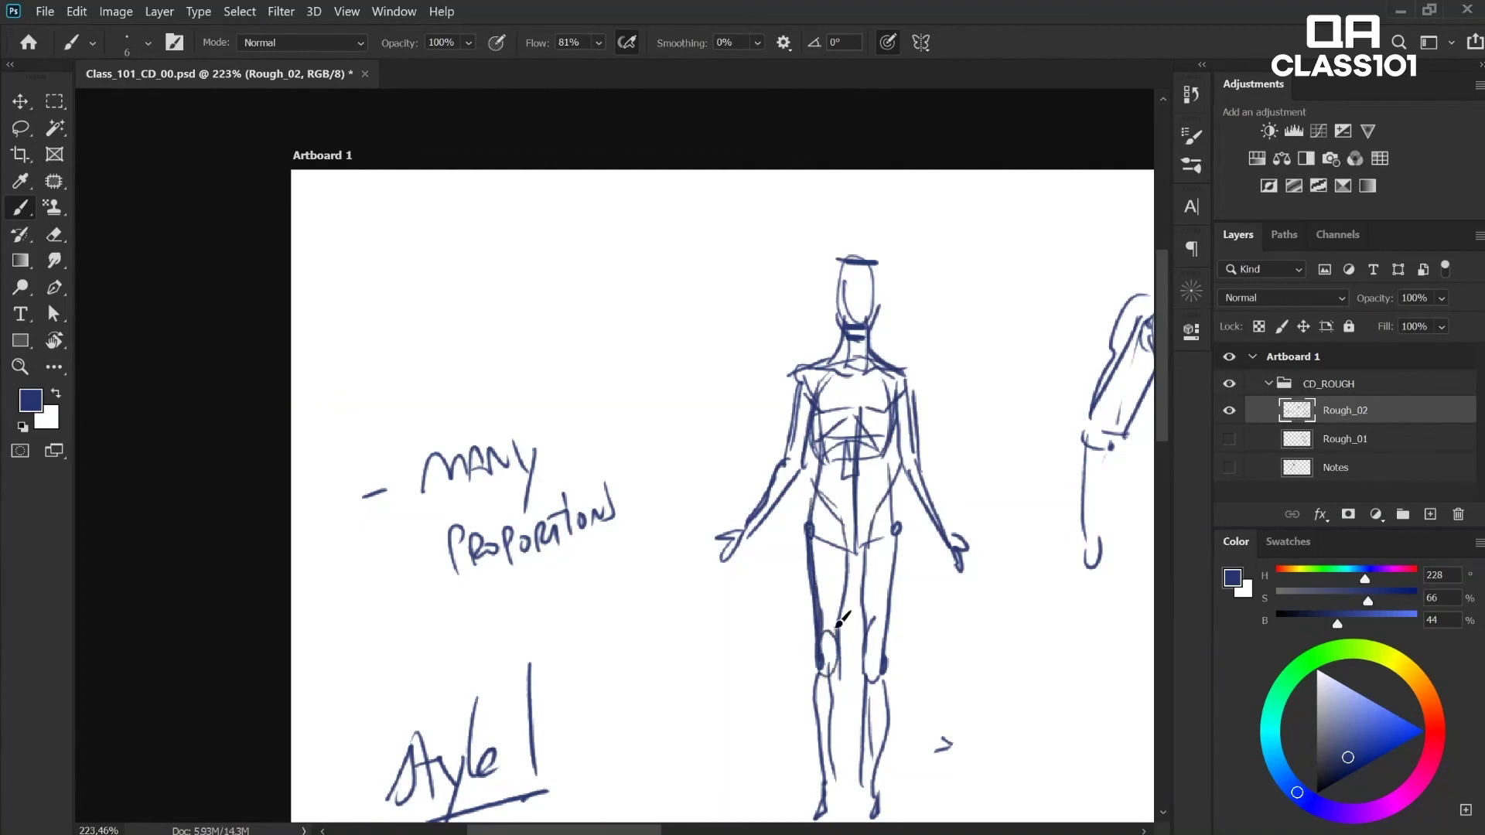
pyautogui.moveTo(961, 513); pyautogui.dragTo(949, 465)
# Step: Mark the slim mannequin's crotch, foot and head-top levels with short straight horizontal lines
pyautogui.moveTo(828, 508); pyautogui.dragTo(890, 508)
pyautogui.keyDown('shift'); pyautogui.click(822, 761); pyautogui.keyUp('shift')
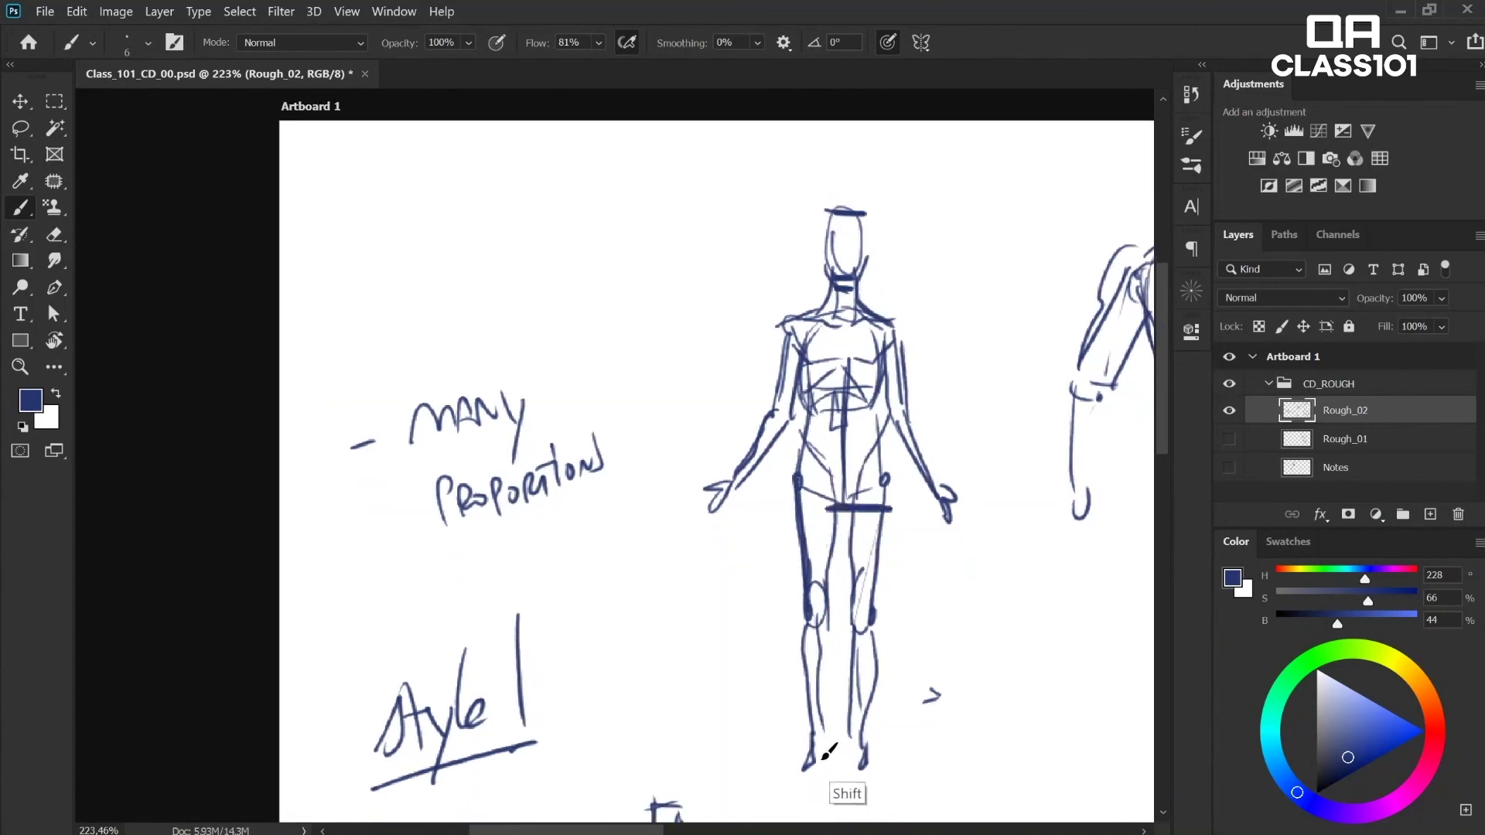
pyautogui.moveTo(821, 757); pyautogui.dragTo(865, 758)
pyautogui.keyDown('shift'); pyautogui.moveTo(857, 214); pyautogui.dragTo(889, 215); pyautogui.keyUp('shift')
# Step: Draw arrows with circled equals signs beside the slim mannequin's upper and lower halves
pyautogui.moveTo(942, 399); pyautogui.dragTo(983, 374)
pyautogui.moveTo(970, 372)
pyautogui.mouseDown()
pyautogui.moveTo(979, 386)
pyautogui.moveTo(1015, 340)
pyautogui.mouseUp()
pyautogui.moveTo(997, 356)
pyautogui.mouseDown()
pyautogui.moveTo(1016, 356)
pyautogui.moveTo(1013, 329)
pyautogui.mouseUp()
pyautogui.moveTo(932, 628); pyautogui.dragTo(967, 607)
pyautogui.moveTo(948, 605); pyautogui.dragTo(966, 610)
pyautogui.moveTo(996, 576); pyautogui.dragTo(1013, 588)
pyautogui.moveTo(1006, 557); pyautogui.dragTo(1019, 563)
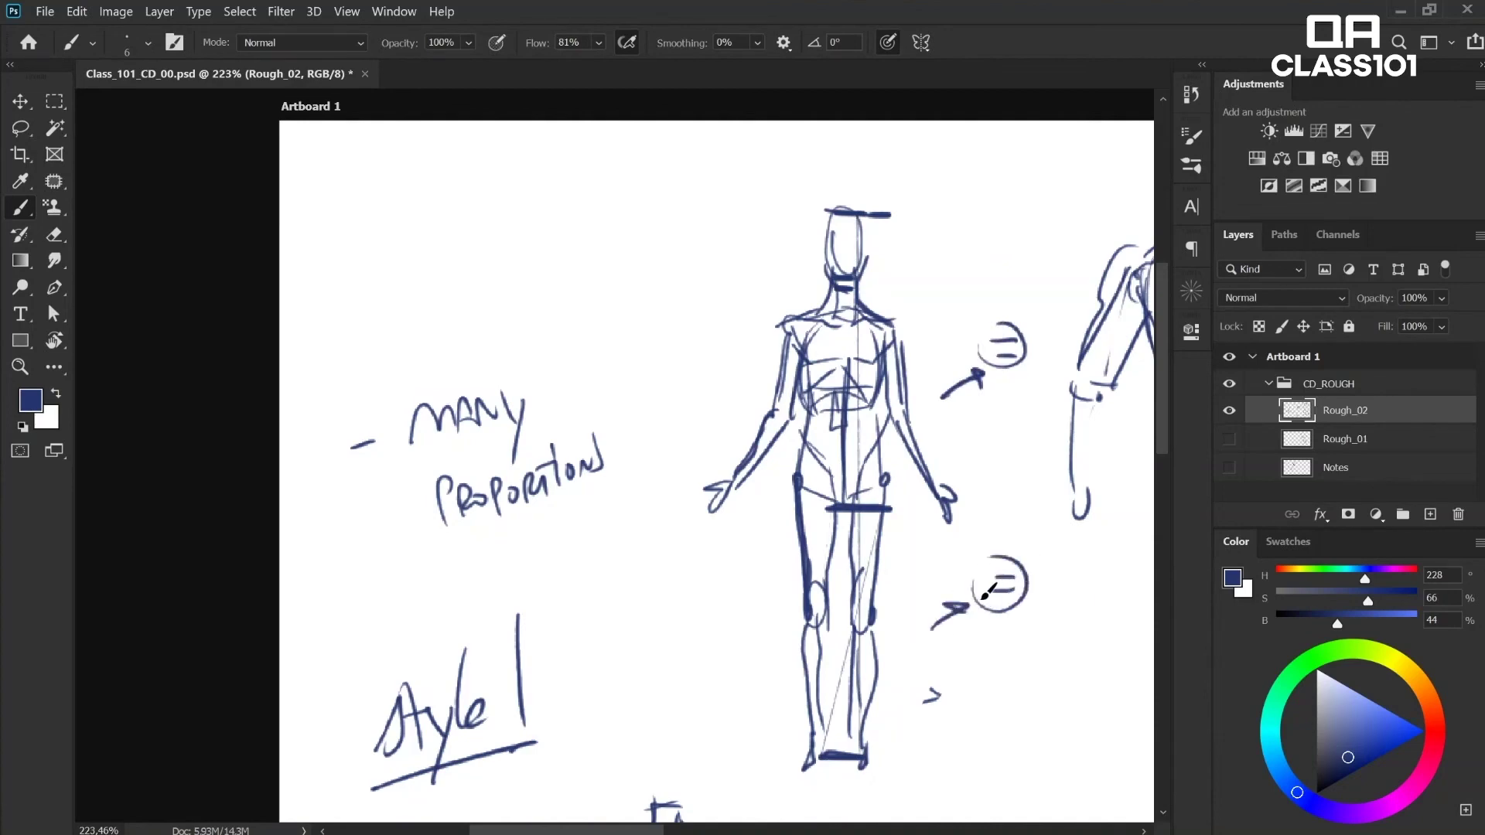
# Step: Sketch horizontally outstretched arms on the slim mannequin and mark both fingertip ends with vertical lines
pyautogui.moveTo(781, 317)
pyautogui.mouseDown()
pyautogui.moveTo(617, 321)
pyautogui.moveTo(781, 334)
pyautogui.mouseUp()
pyautogui.moveTo(893, 332); pyautogui.dragTo(1014, 317)
pyautogui.moveTo(1040, 324); pyautogui.dragTo(1066, 328)
pyautogui.moveTo(610, 298); pyautogui.dragTo(611, 348)
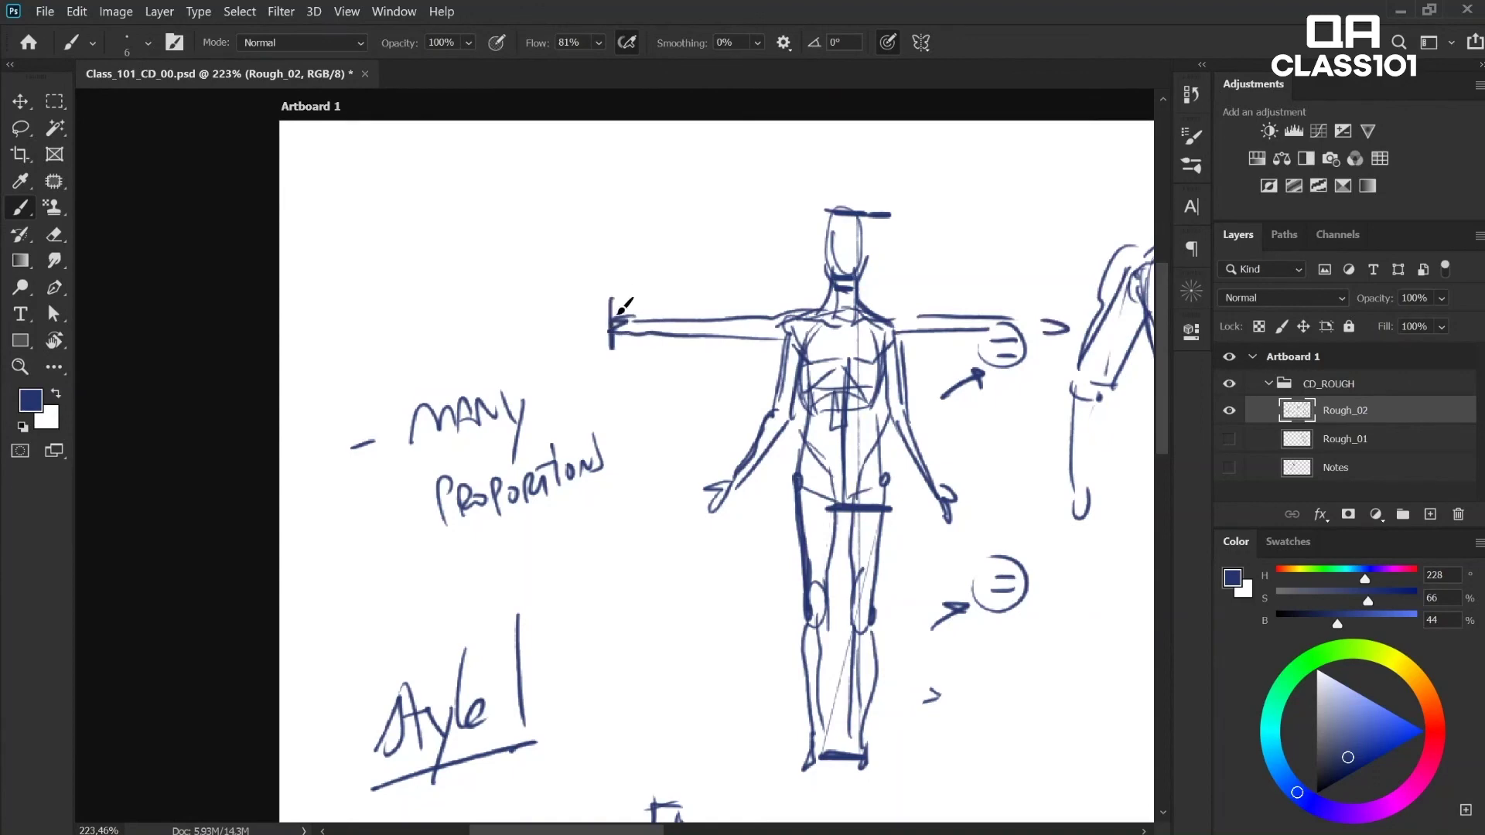
pyautogui.moveTo(1066, 294); pyautogui.dragTo(1066, 334)
# Step: Draw a dark red arm-span line above the outstretched arms and label it with a circled equals sign and a circled 2
pyautogui.click(1436, 728)
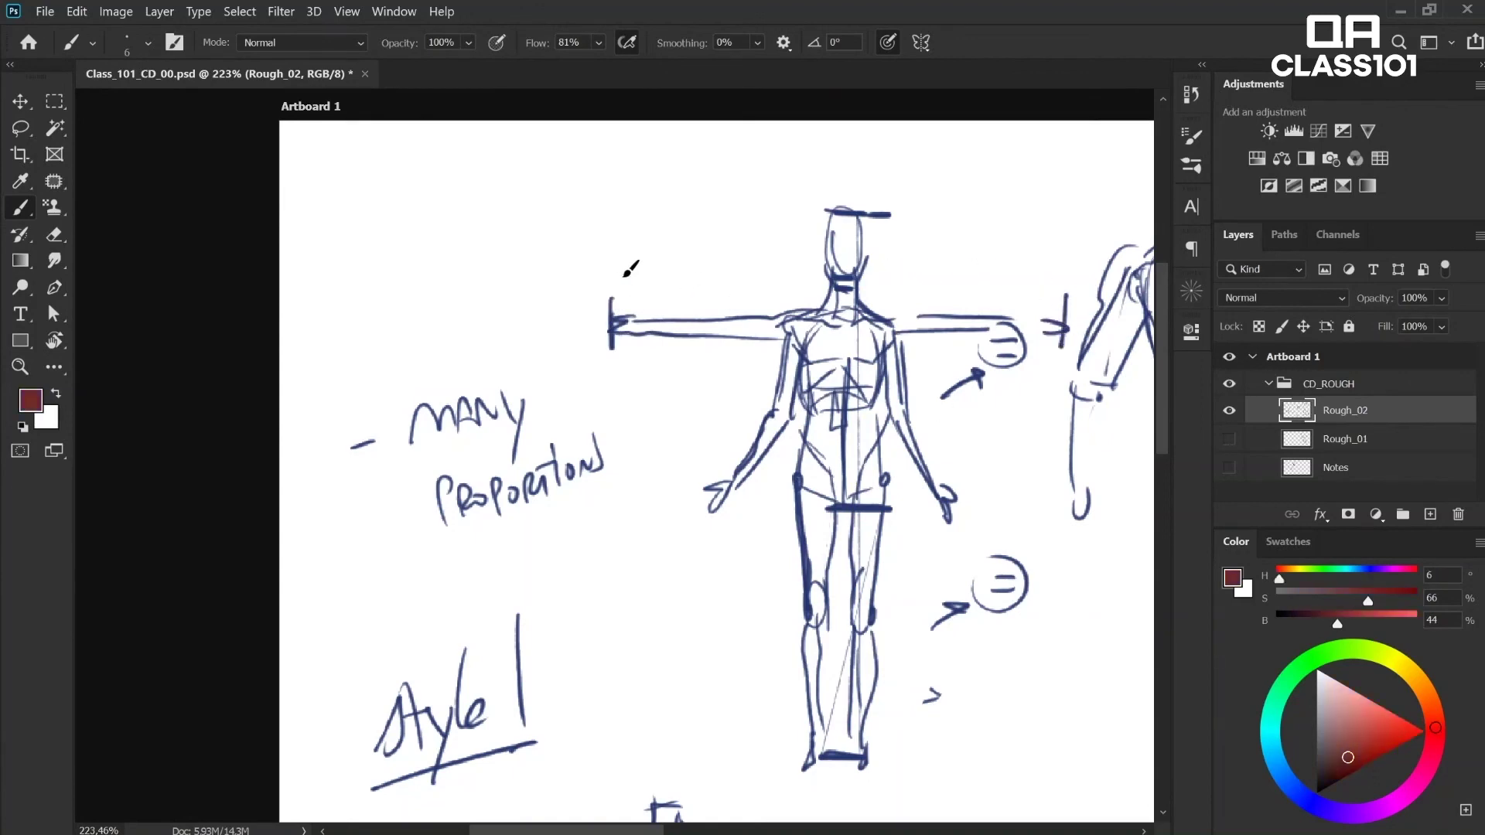
pyautogui.moveTo(611, 232)
pyautogui.mouseDown()
pyautogui.moveTo(610, 265)
pyautogui.moveTo(1077, 246)
pyautogui.moveTo(1071, 268)
pyautogui.mouseUp()
pyautogui.moveTo(945, 192)
pyautogui.mouseDown()
pyautogui.moveTo(981, 201)
pyautogui.moveTo(956, 180)
pyautogui.moveTo(977, 172)
pyautogui.mouseUp()
pyautogui.moveTo(973, 133); pyautogui.dragTo(963, 139)
# Step: Draw a dark red full-height line down the slim mannequin and label it with a circled equals sign and a circled 2
pyautogui.moveTo(851, 211)
pyautogui.mouseDown()
pyautogui.moveTo(889, 210)
pyautogui.moveTo(870, 742)
pyautogui.moveTo(889, 742)
pyautogui.mouseUp()
pyautogui.moveTo(903, 560); pyautogui.dragTo(928, 557)
pyautogui.moveTo(902, 573)
pyautogui.mouseDown()
pyautogui.moveTo(928, 570)
pyautogui.moveTo(920, 550)
pyautogui.mouseUp()
pyautogui.moveTo(947, 539)
pyautogui.mouseDown()
pyautogui.moveTo(970, 562)
pyautogui.moveTo(959, 523)
pyautogui.mouseUp()
# Step: Sketch alternative bent-arm positions in dark red on one side of the slim mannequin
pyautogui.press('z')
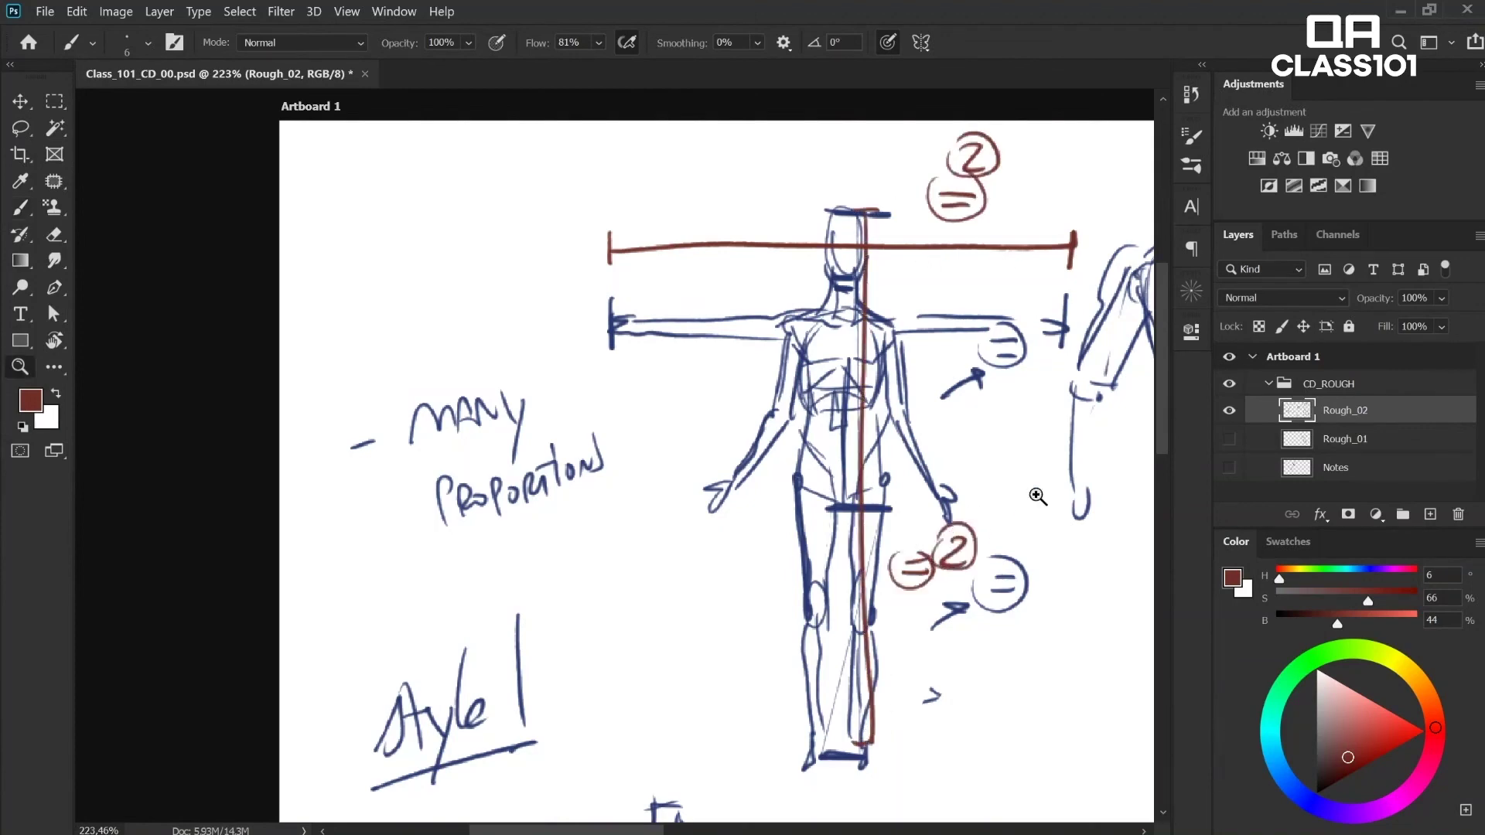
pyautogui.moveTo(1037, 494); pyautogui.dragTo(870, 468)
pyautogui.click(1004, 454)
pyautogui.moveTo(1032, 613); pyautogui.dragTo(984, 620)
pyautogui.moveTo(1040, 680); pyautogui.dragTo(1001, 646)
pyautogui.moveTo(906, 461); pyautogui.dragTo(928, 460)
pyautogui.press('b')
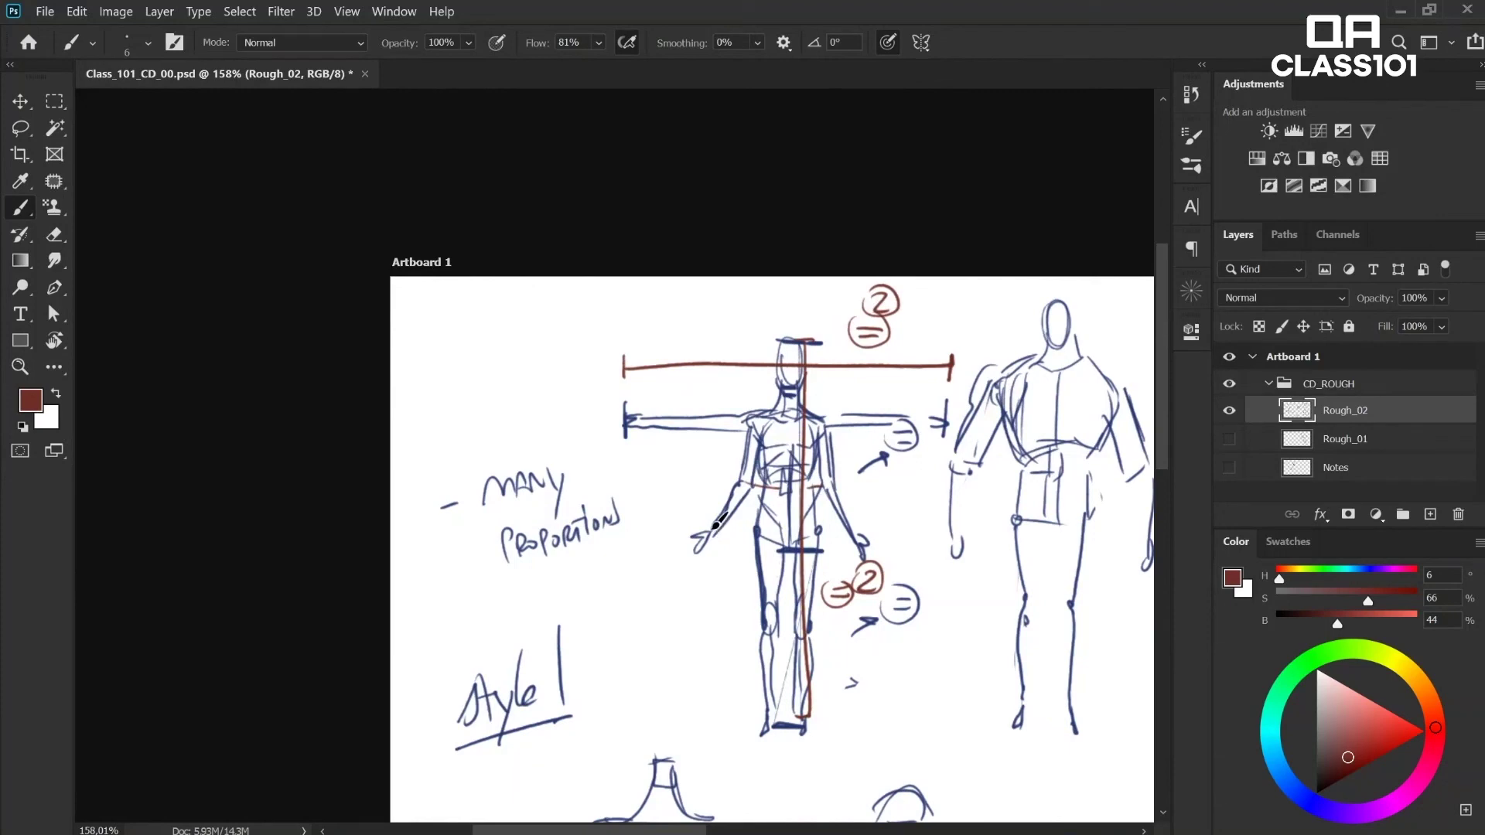
pyautogui.moveTo(717, 523); pyautogui.dragTo(751, 535)
pyautogui.moveTo(764, 436); pyautogui.dragTo(731, 557)
pyautogui.moveTo(715, 473); pyautogui.dragTo(665, 530)
# Step: Save the document with the finished proportion studies
pyautogui.press('z')
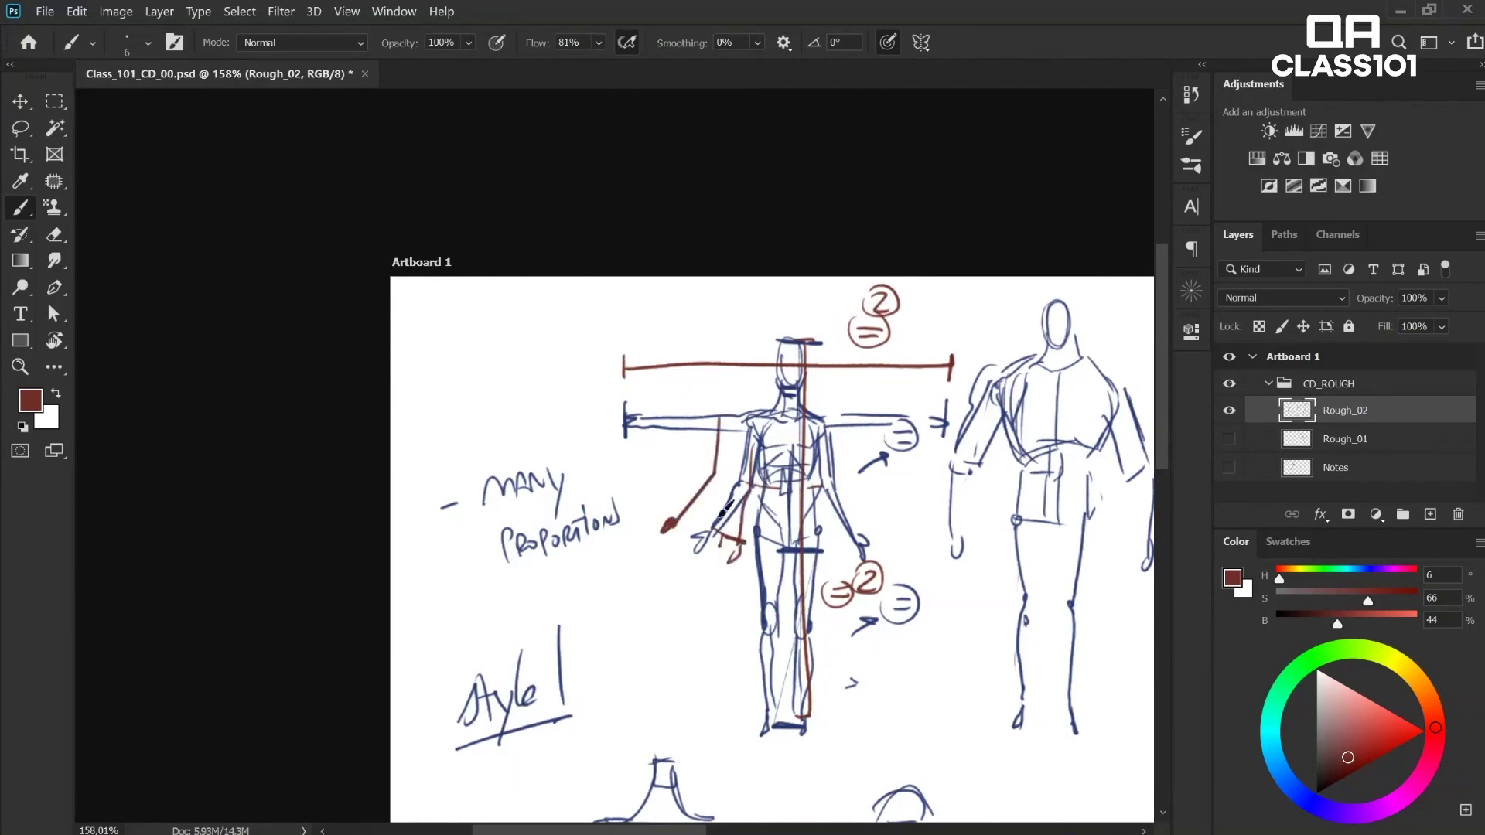
pyautogui.moveTo(1000, 635); pyautogui.dragTo(961, 636)
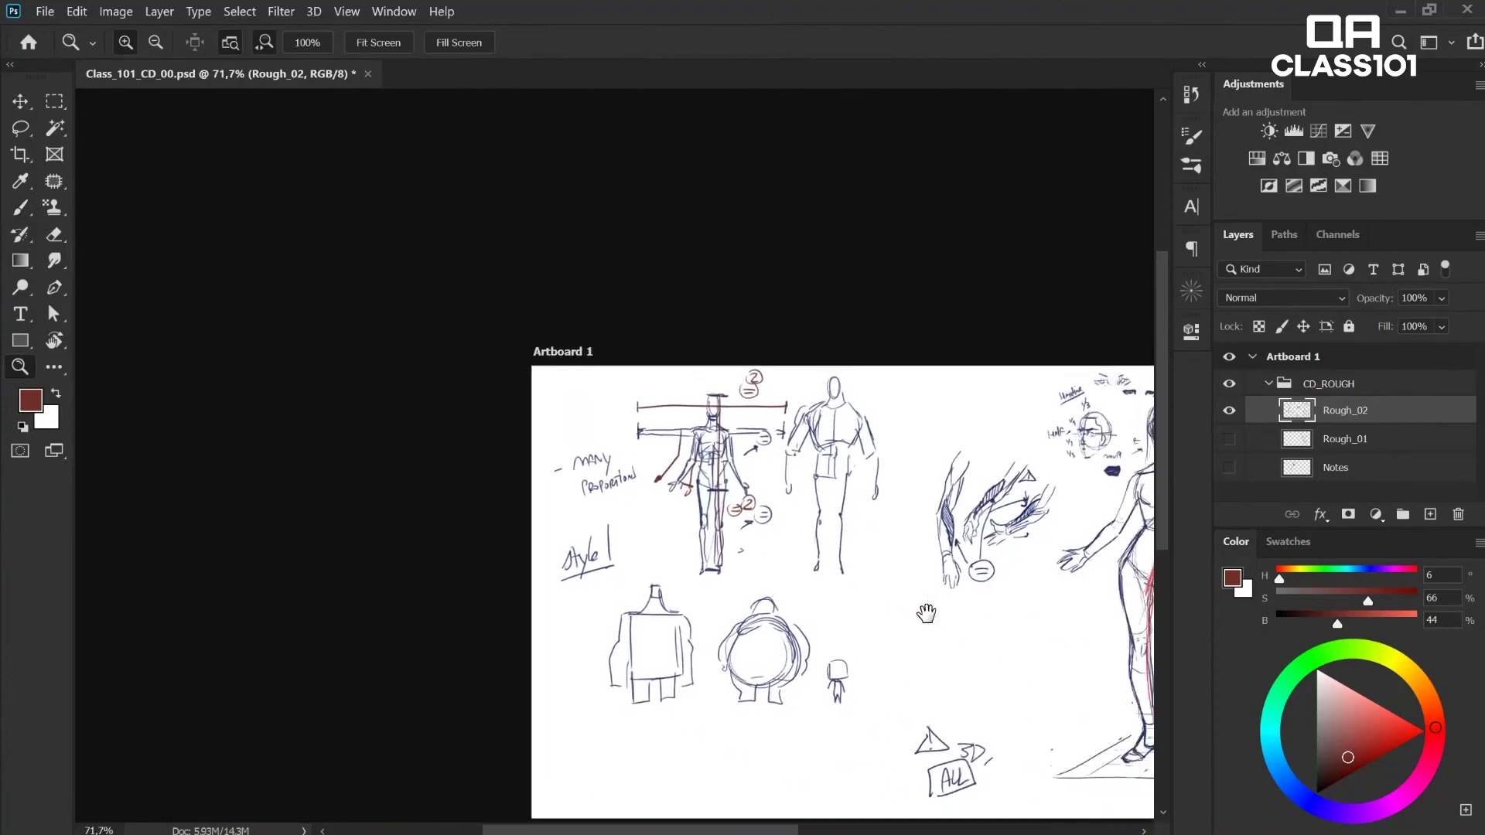
pyautogui.hotkey('ctrl', 's')
# Step: Draw a circled plus sign in dark red beside the full female figure's legs and save the document
pyautogui.moveTo(977, 670)
pyautogui.mouseDown()
pyautogui.moveTo(938, 659)
pyautogui.moveTo(997, 617)
pyautogui.mouseUp()
pyautogui.press('b')
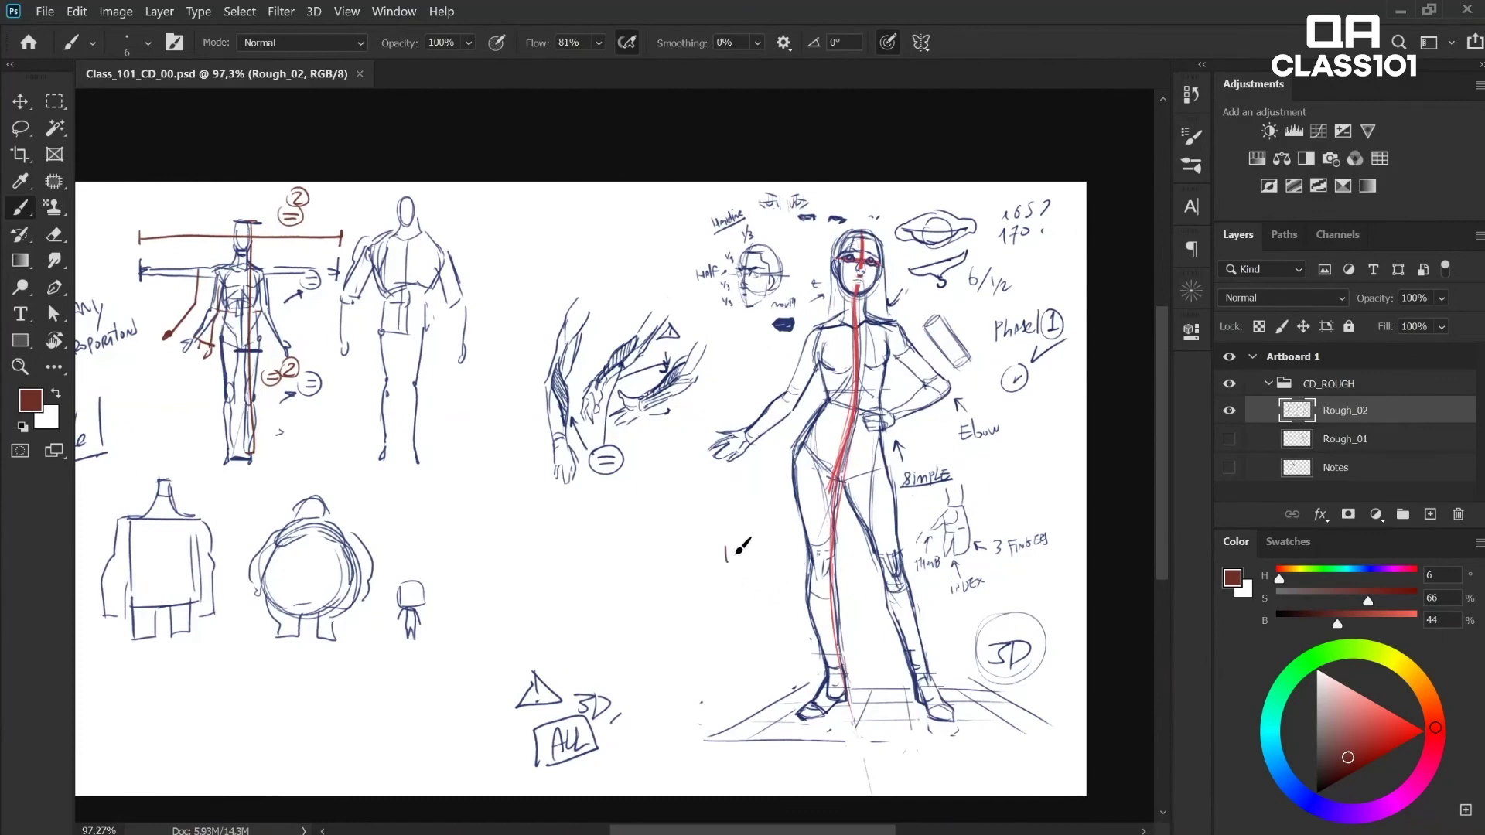
pyautogui.moveTo(735, 553); pyautogui.dragTo(720, 540)
pyautogui.press('z')
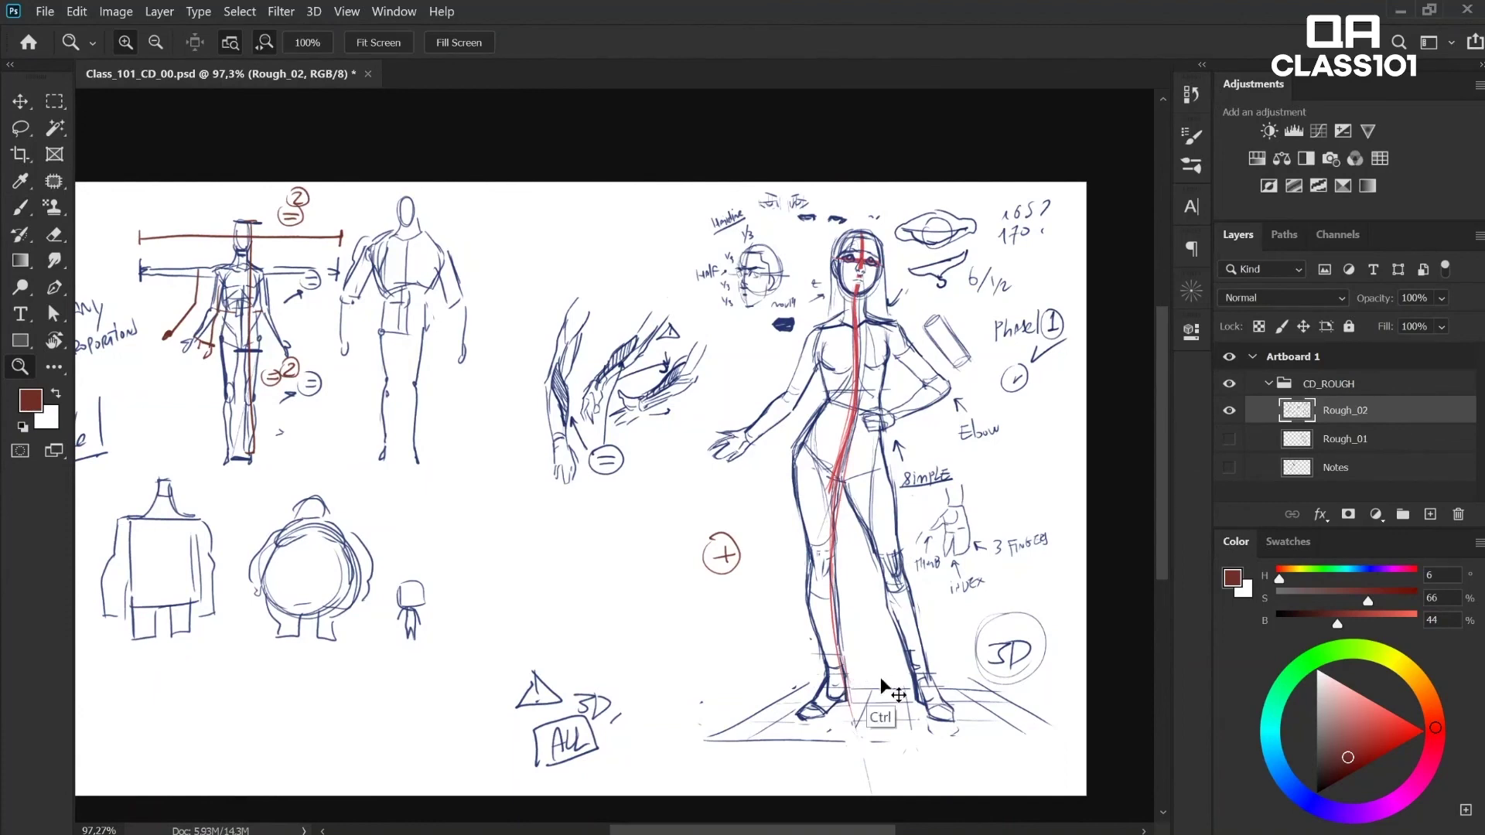
pyautogui.hotkey('ctrl', 's')
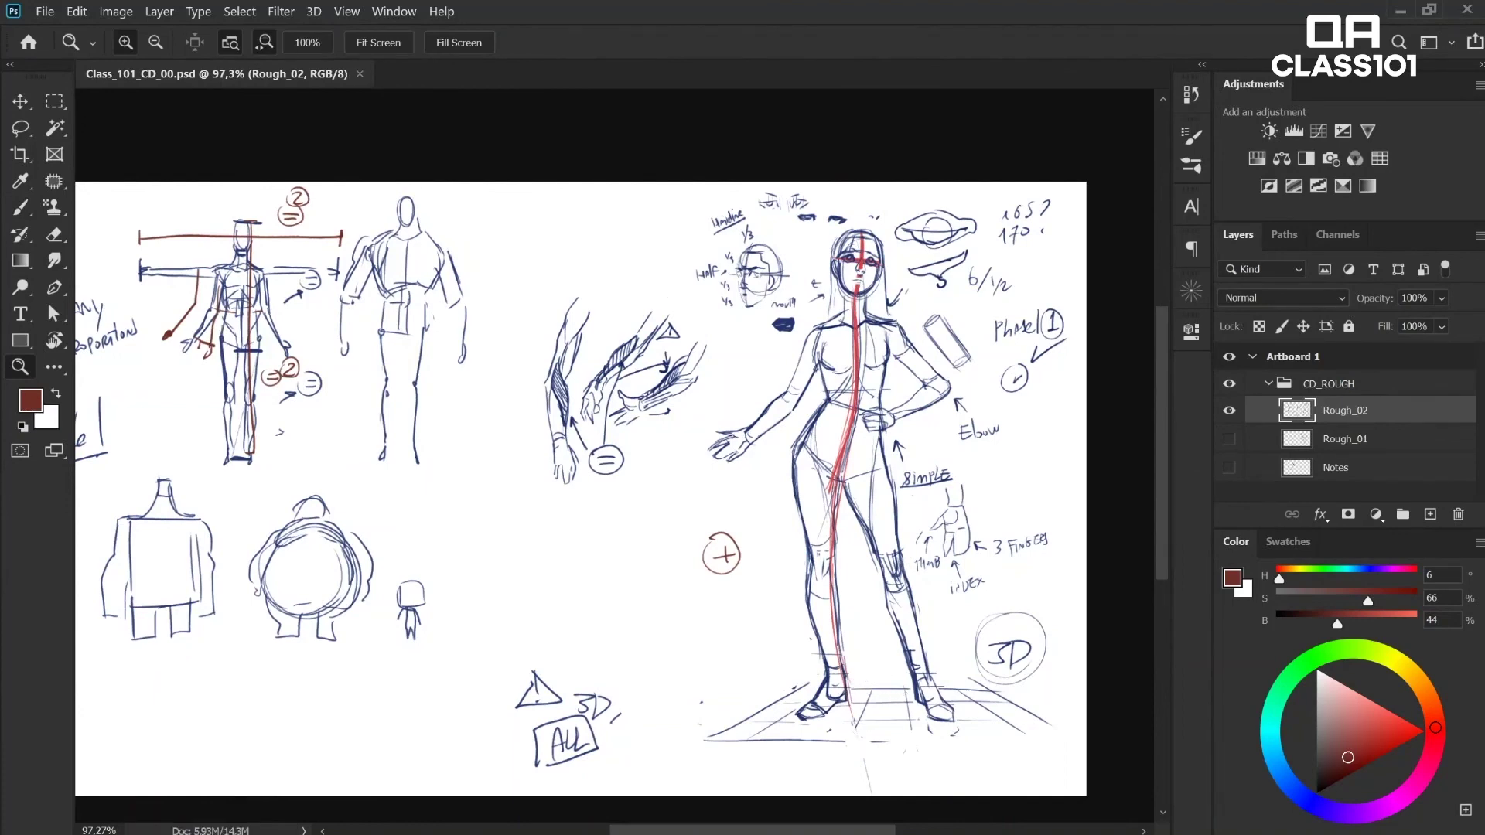